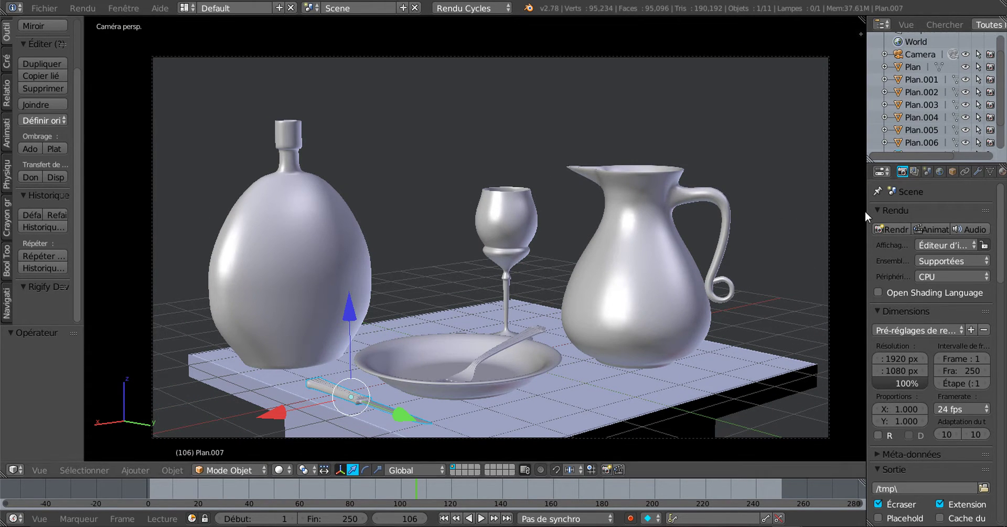
- Widen the 3D view and preview the still-life scene with Rendered (Rendu) viewport shading
left_click_drag(866, 210, 890, 210)
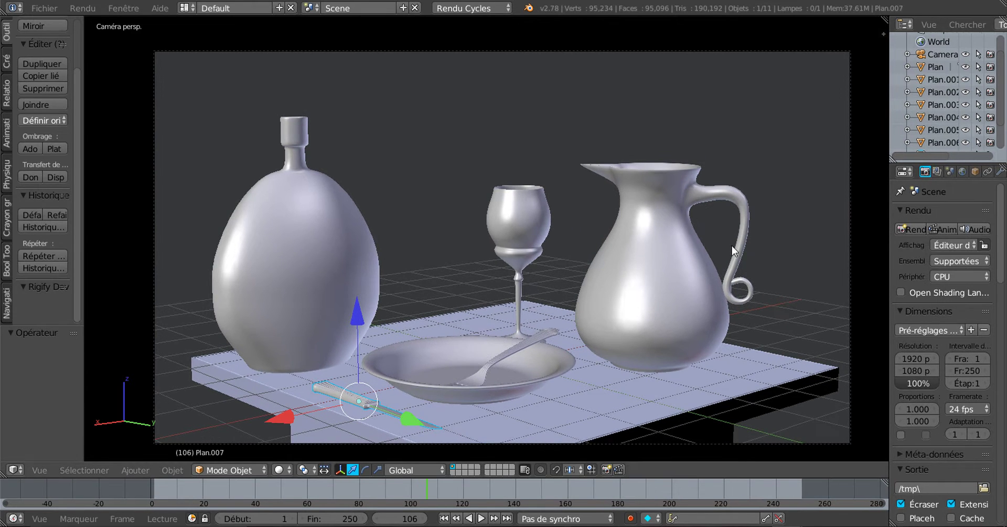
scroll(420, 329, "up", 1)
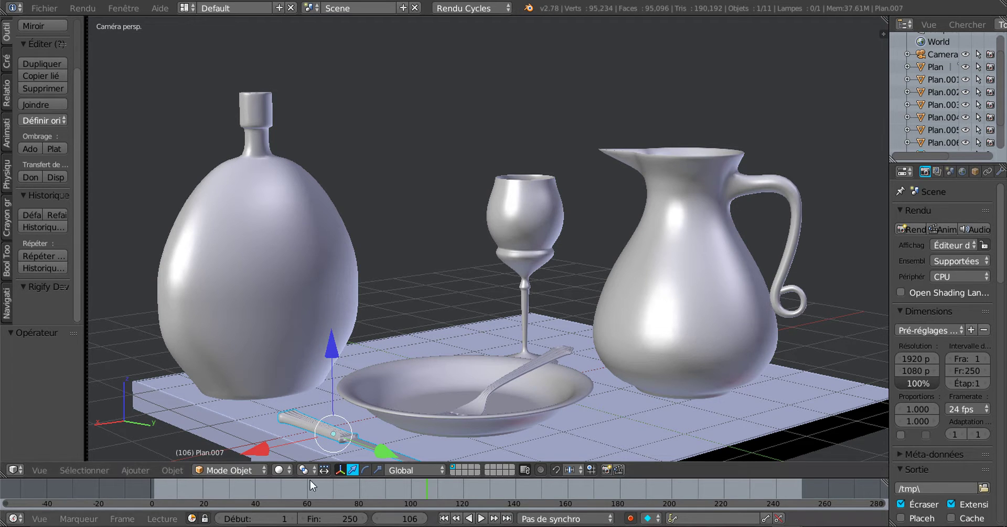
left_click(279, 469)
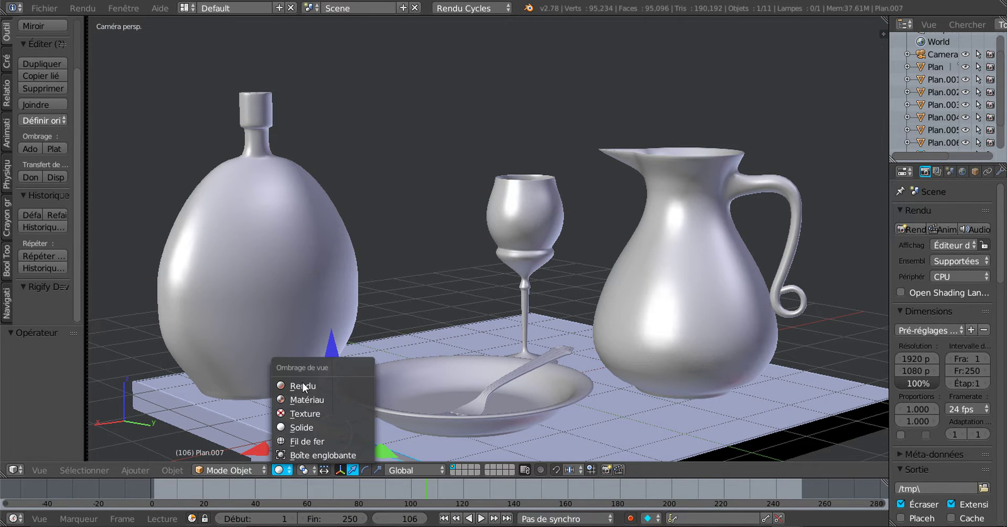
left_click(291, 385)
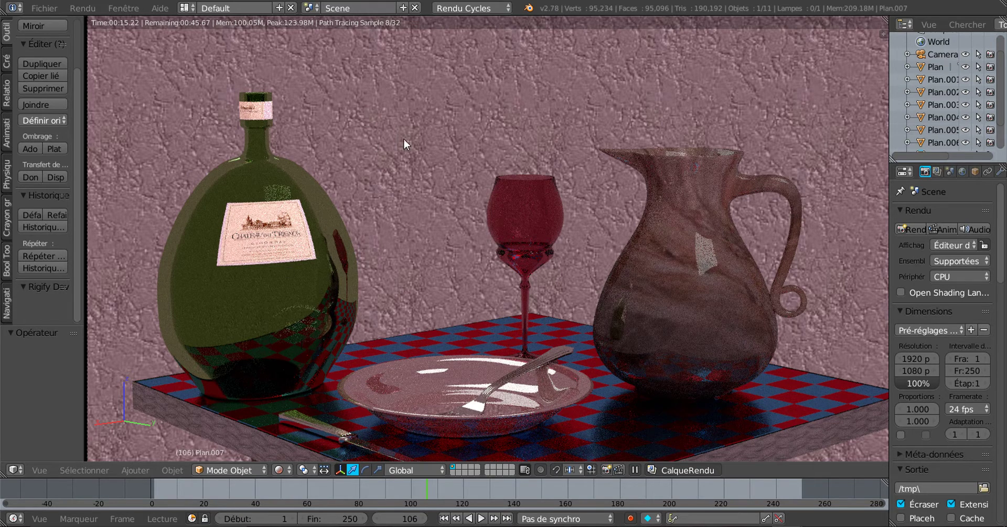
left_click(468, 8)
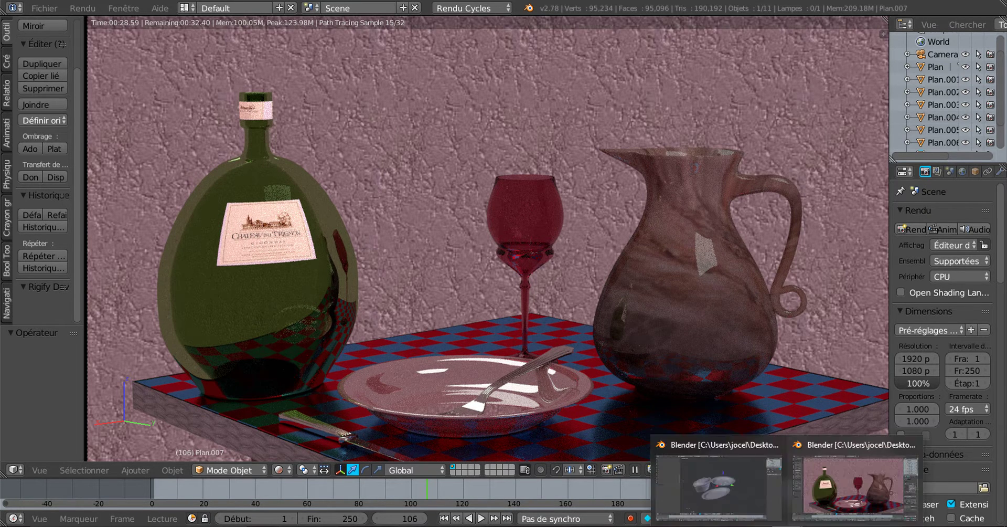
- Switch to the Blender window with the tableware models and examine the casserole, oval dish and round plate together
left_click(736, 479)
middle_click_drag(527, 370, 659, 362)
scroll(500, 383, "up", 2)
scroll(500, 379, "up", 1)
scroll(656, 359, "down", 3)
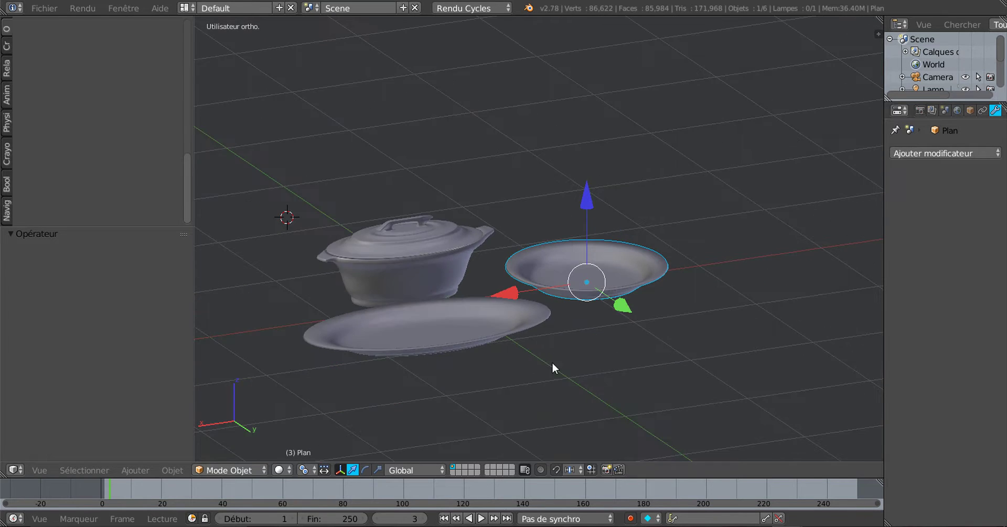
middle_click_drag(553, 366, 644, 378)
scroll(642, 373, "up", 2)
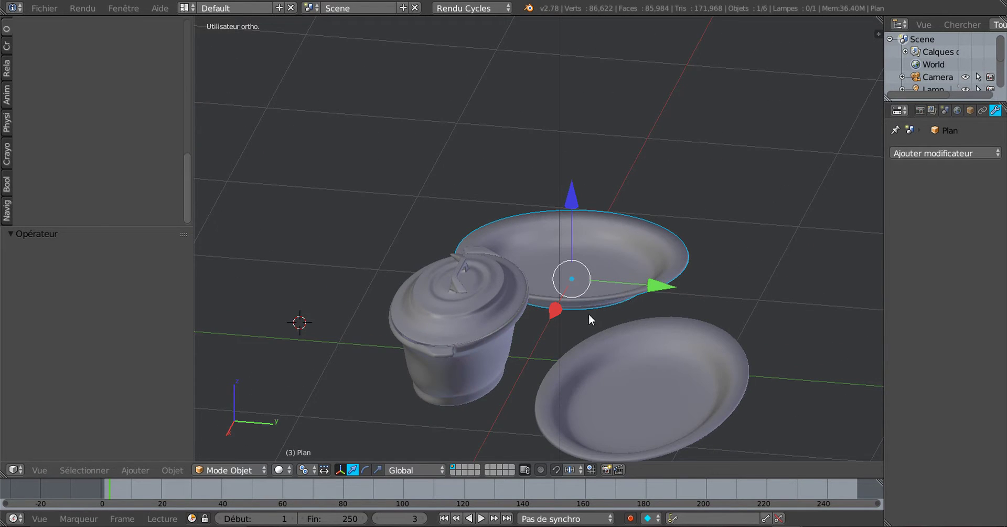
middle_click_drag(613, 277, 580, 278)
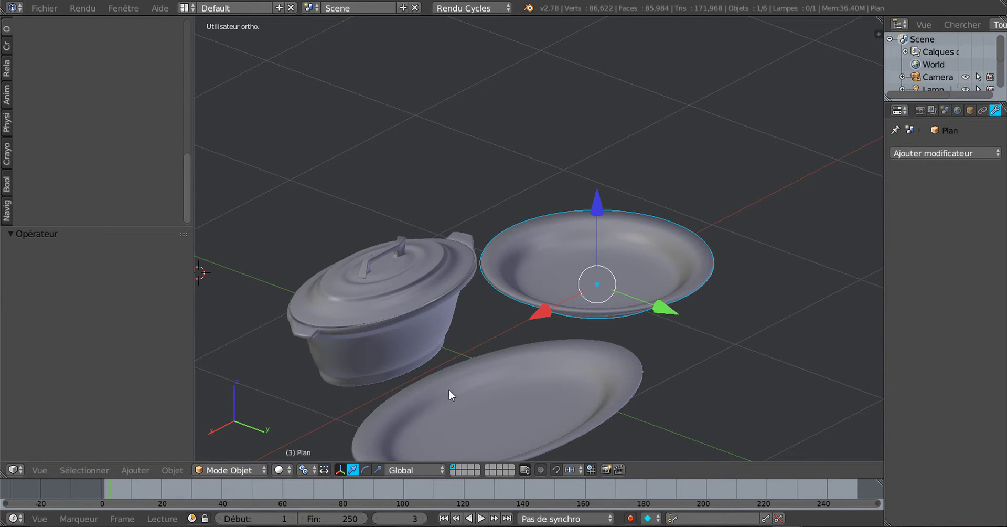
- Examine the casserole's lid and handles, the oval dish and the round plate from above and from the side
middle_click_drag(449, 390, 345, 375)
middle_click_drag(414, 379, 645, 305)
scroll(325, 388, "up", 2)
middle_click_drag(661, 351, 555, 286)
scroll(640, 321, "up", 3)
middle_click_drag(587, 336, 537, 381)
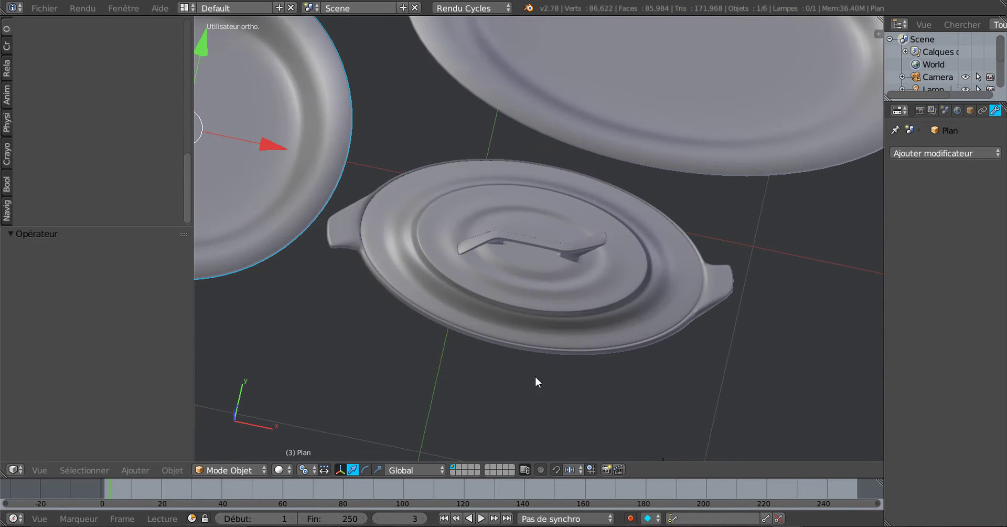
middle_click_drag(284, 257, 283, 111)
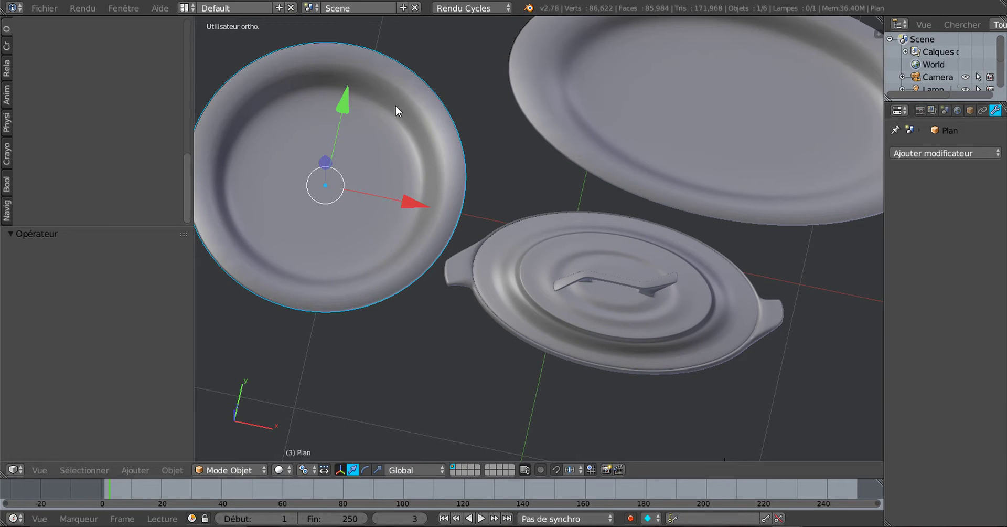
middle_click_drag(605, 363, 555, 355)
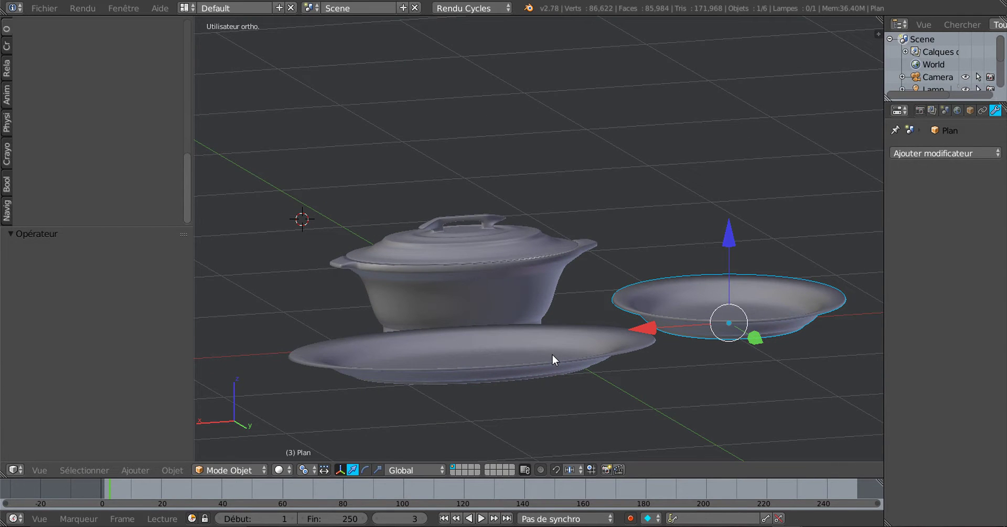
middle_click_drag(517, 373, 614, 348)
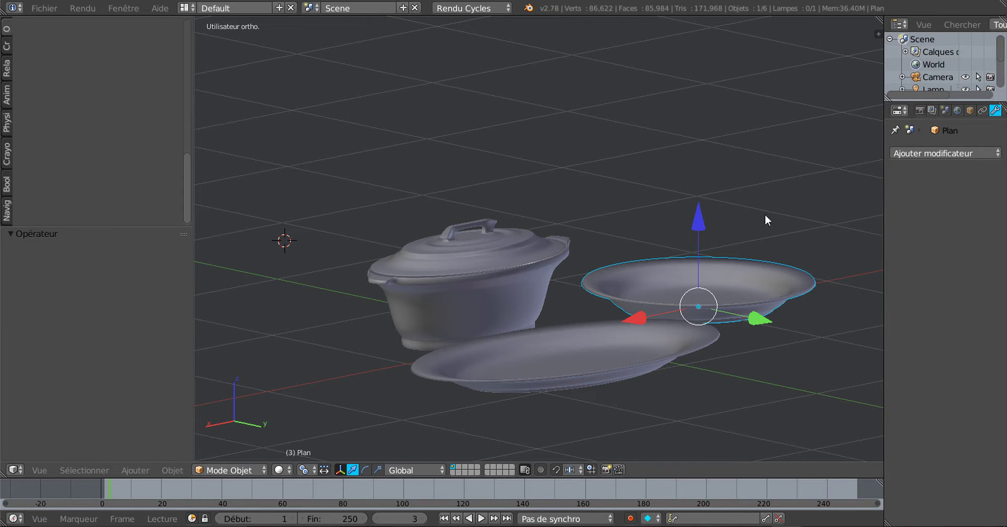
- Narrow both side panels to enlarge the 3D view around the round plate
left_click_drag(193, 268, 88, 273)
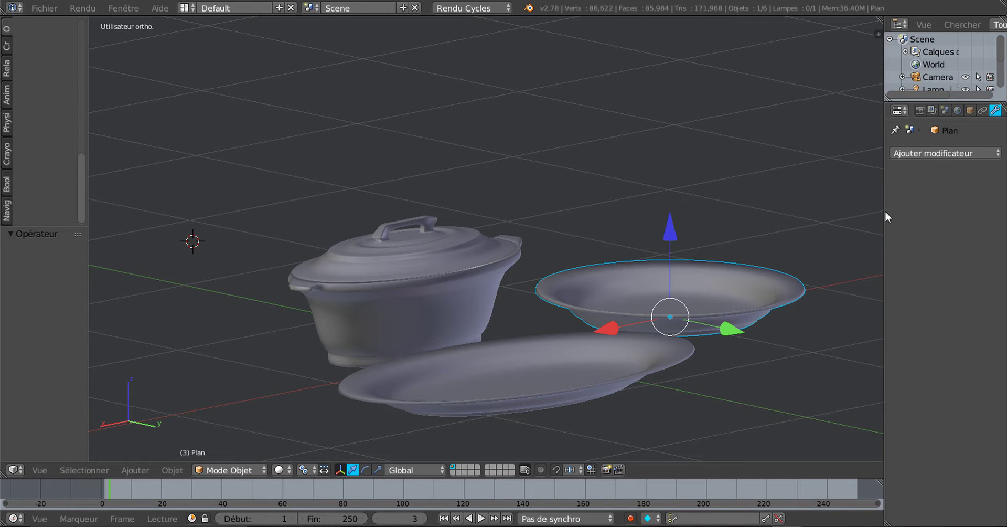
left_click_drag(885, 212, 909, 210)
middle_click_drag(897, 215, 798, 288)
middle_click_drag(775, 224, 685, 249, "shift")
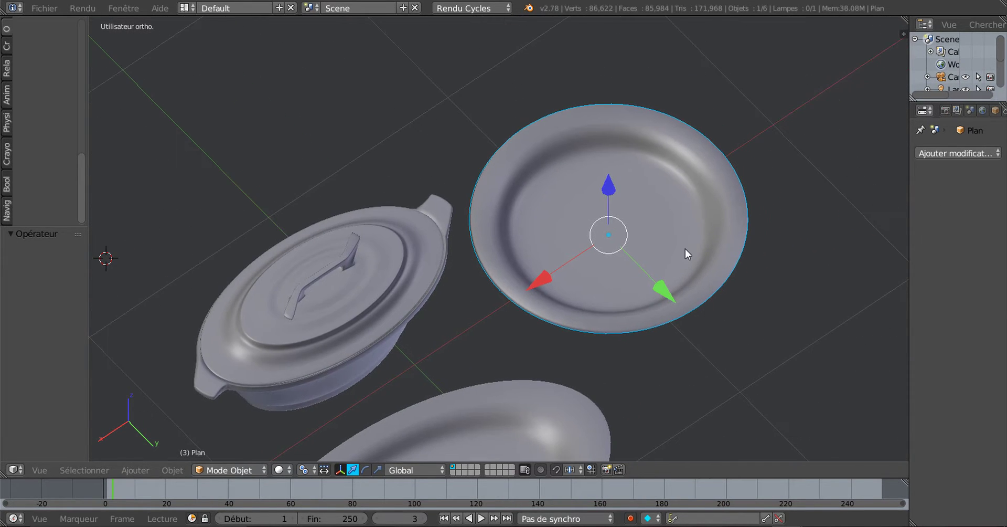
- Inspect the round plate's mesh in Edit Mode, first in wireframe and then in solid shading
key("z")
scroll(675, 237, "up", 3)
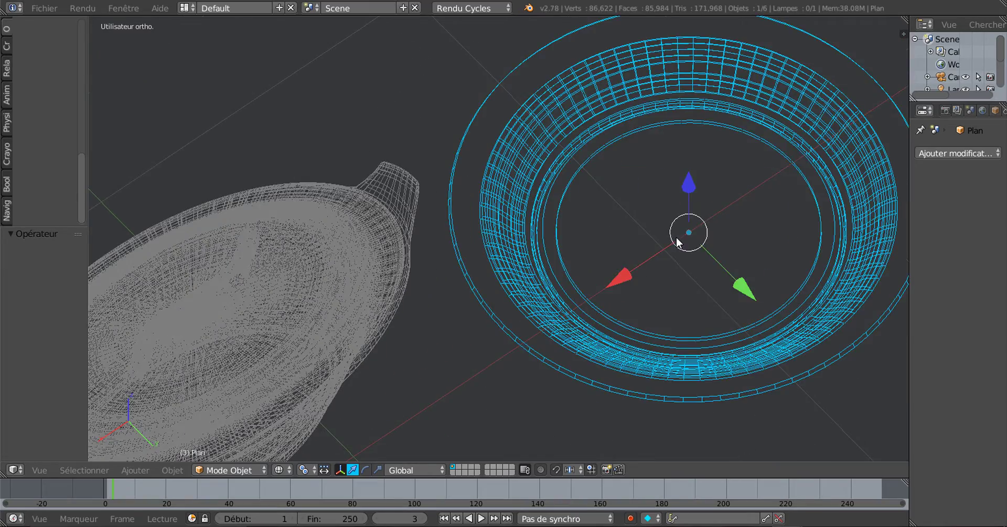
key("Tab")
scroll(675, 237, "down", 3)
middle_click_drag(677, 231, 682, 266)
scroll(698, 231, "up", 3)
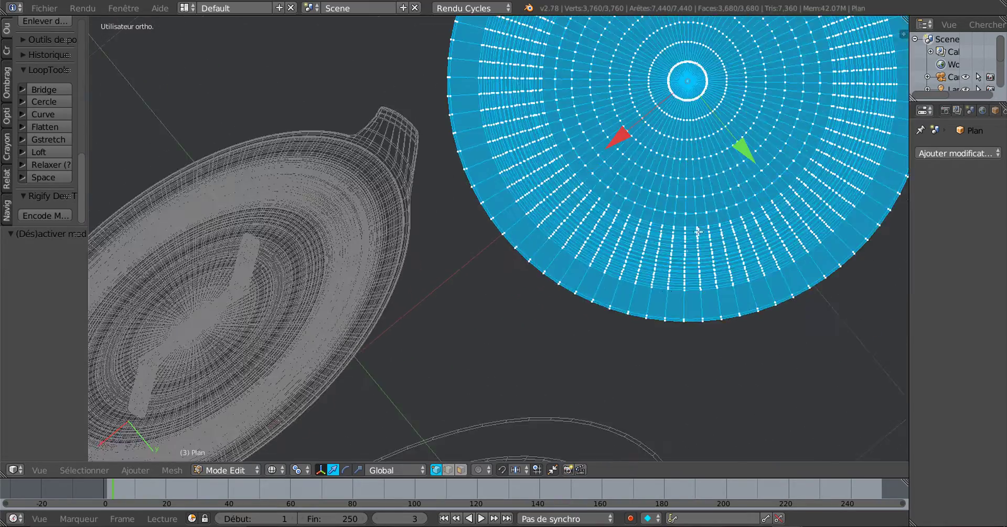
middle_click_drag(699, 232, 639, 278)
scroll(633, 352, "up", 1)
middle_click_drag(661, 311, 541, 198, "shift")
scroll(557, 215, "up", 2)
scroll(586, 223, "down", 2)
mouse_move(591, 235)
middle_mouse_down()
mouse_move(600, 208)
mouse_move(603, 227)
middle_mouse_up()
key("z")
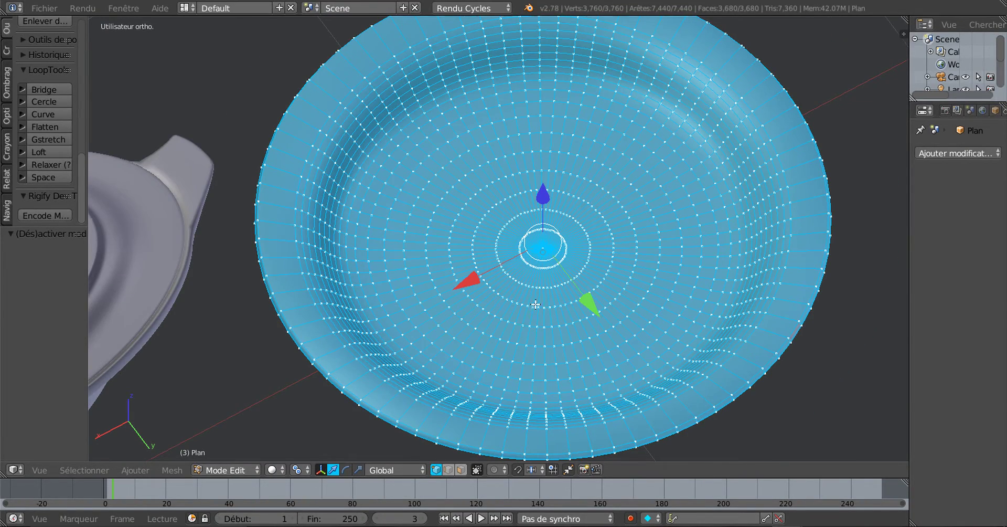
- Examine the concentric edge loops at the round plate's centre and along its rim from several angles
scroll(535, 305, "up", 4)
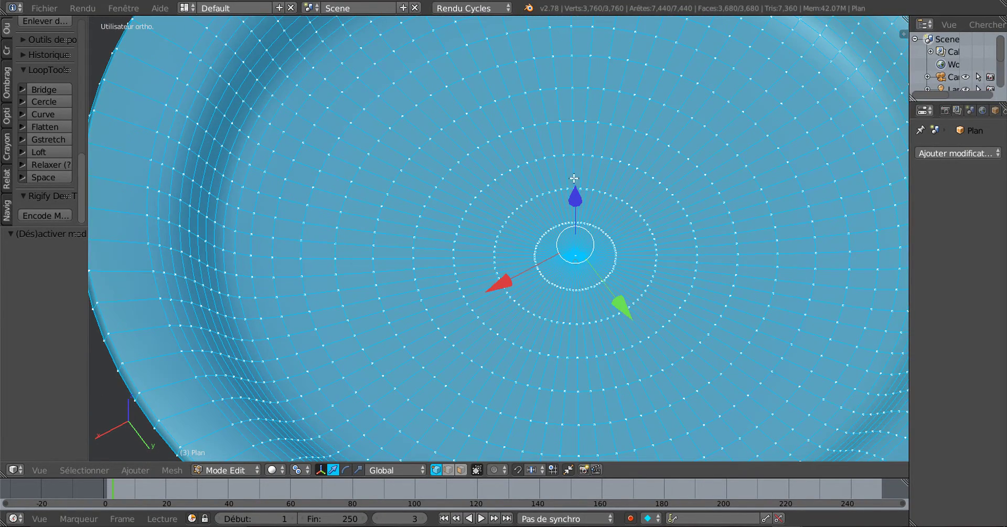
scroll(624, 283, "down", 4)
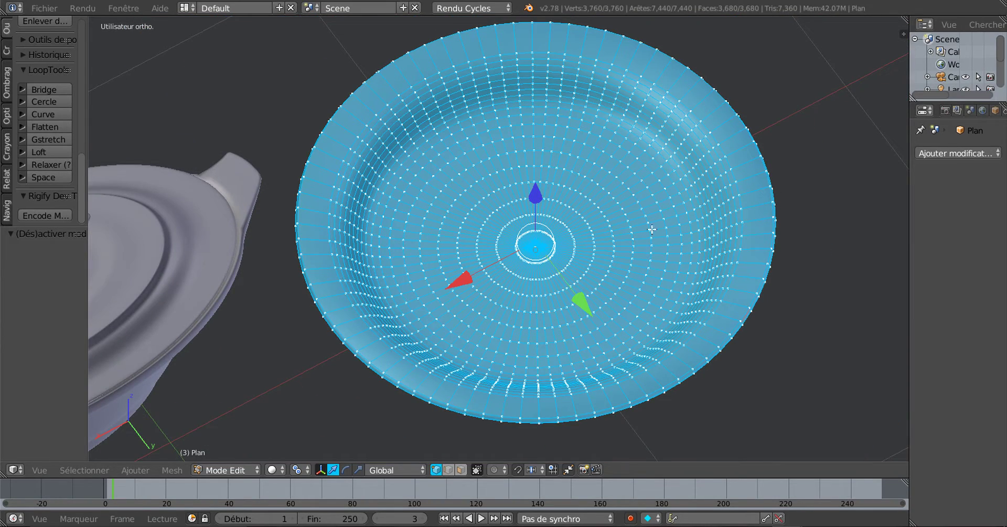
middle_click_drag(598, 216, 603, 240)
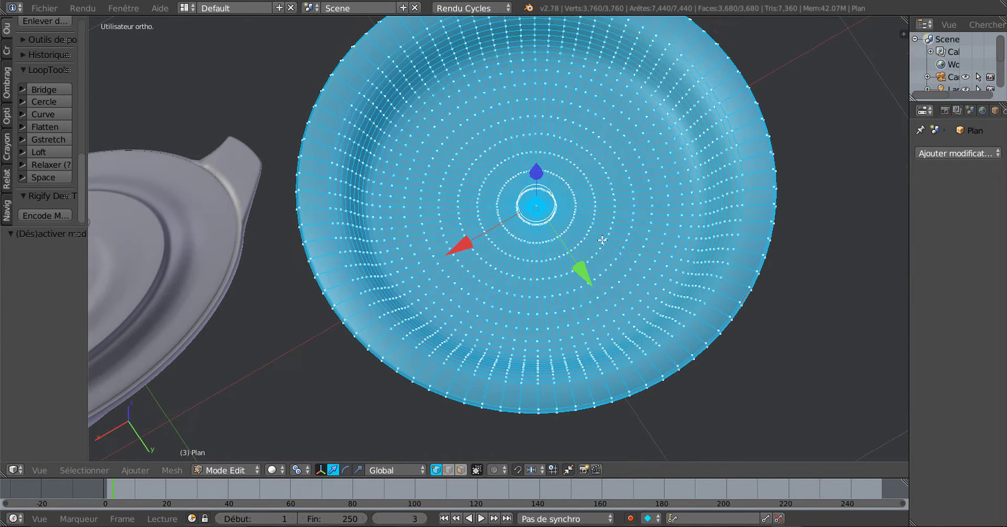
scroll(598, 252, "up", 2)
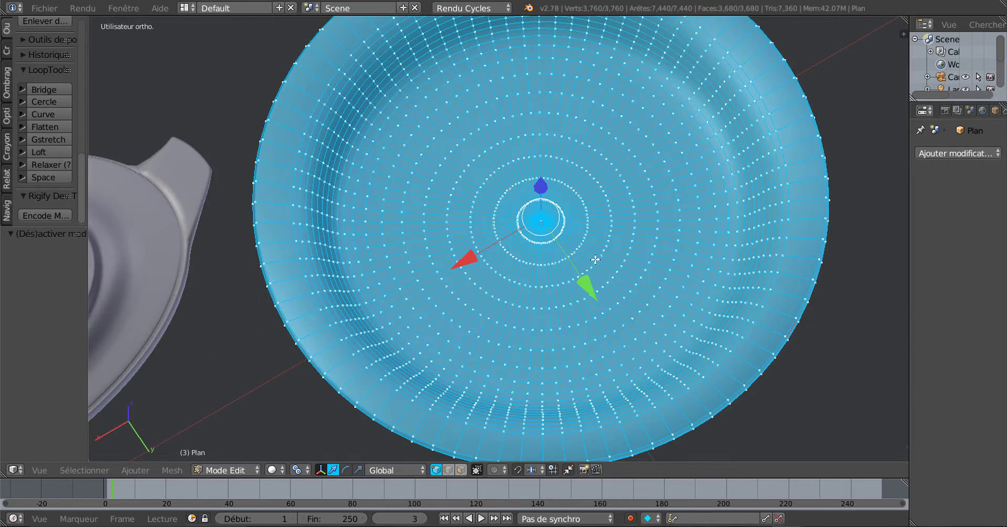
middle_click_drag(573, 288, 568, 242)
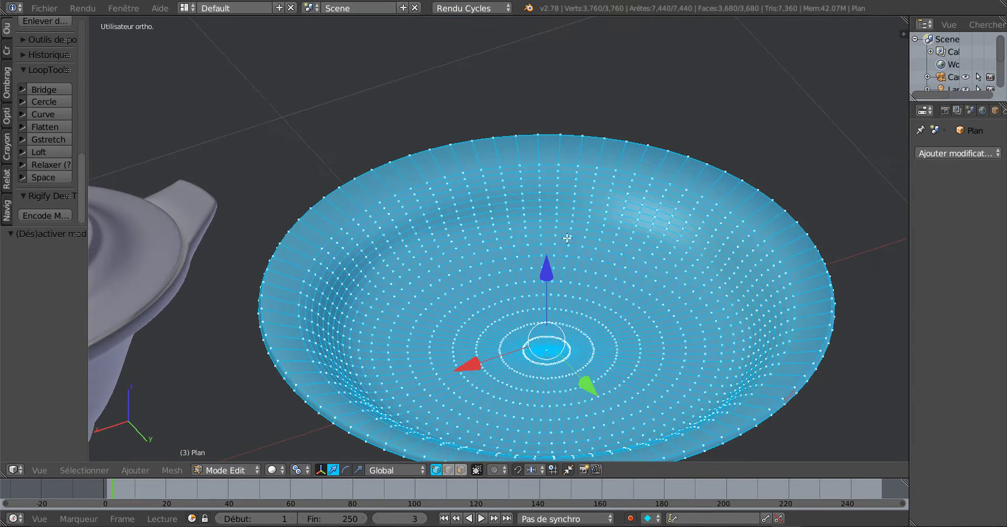
middle_click_drag(595, 314, 569, 219)
scroll(557, 233, "up", 2)
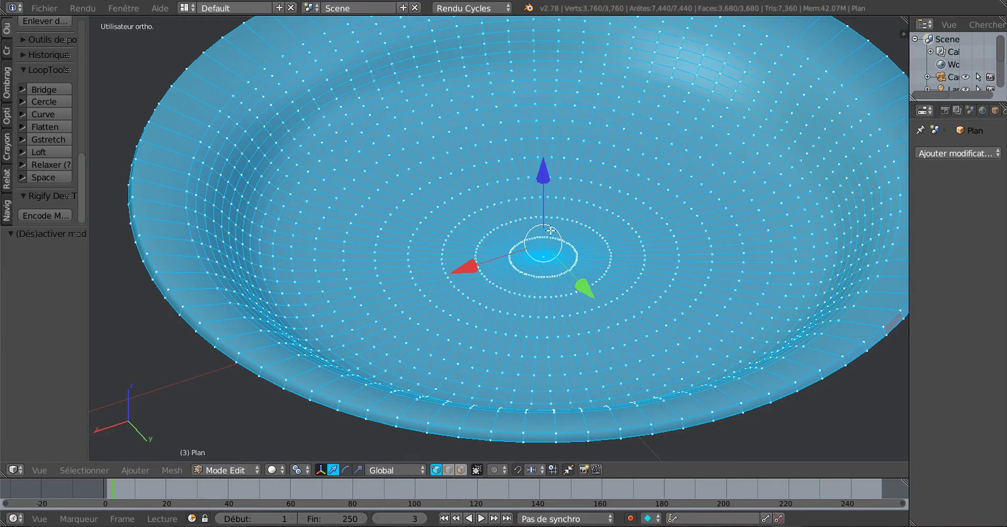
middle_click_drag(551, 231, 551, 271)
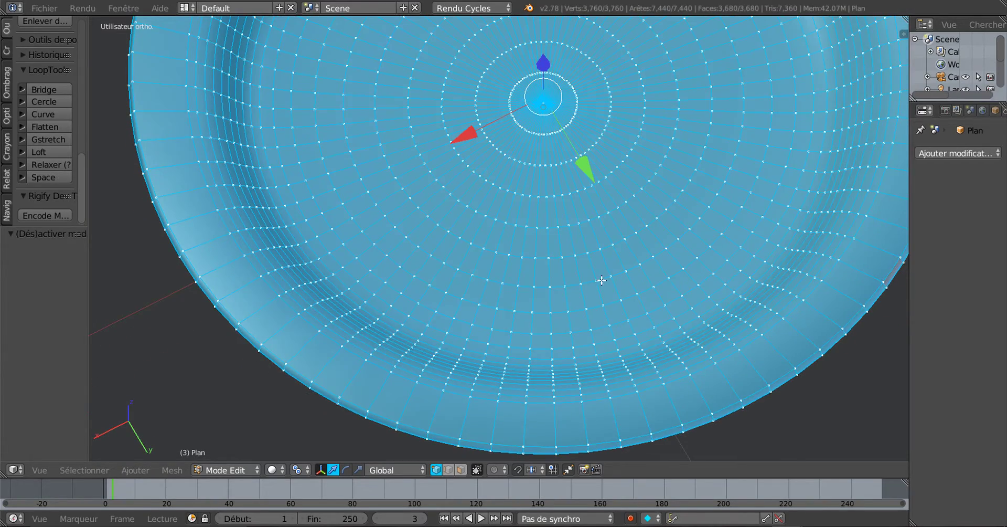
middle_click_drag(602, 215, 595, 261, "shift")
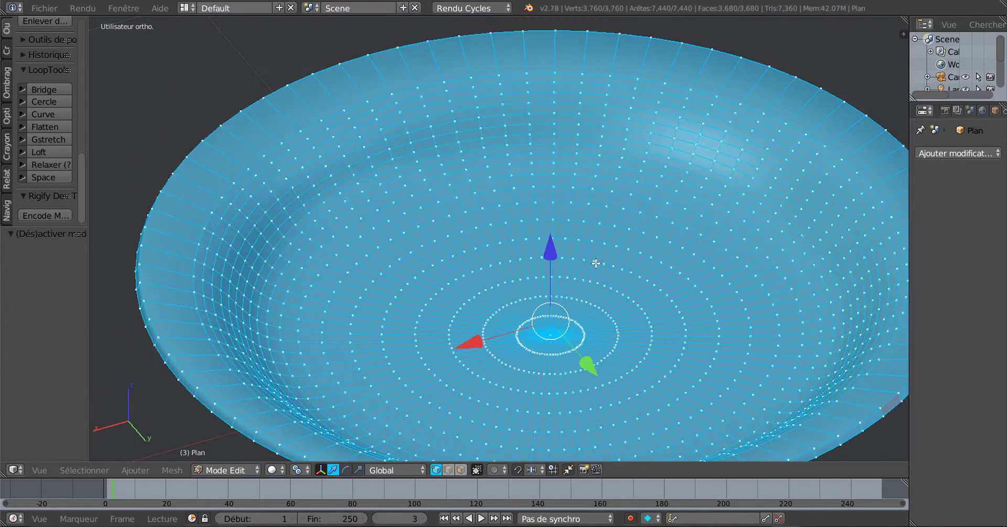
scroll(583, 298, "down", 4)
mouse_move(584, 297)
middle_mouse_down()
mouse_move(576, 247)
mouse_move(598, 302)
middle_mouse_up()
scroll(597, 304, "up", 1)
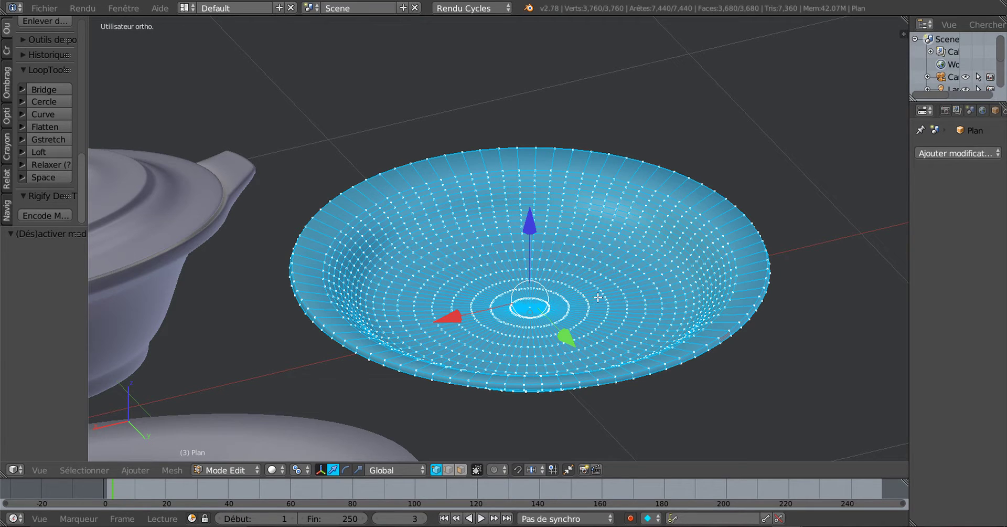
middle_click_drag(617, 267, 621, 247, "shift")
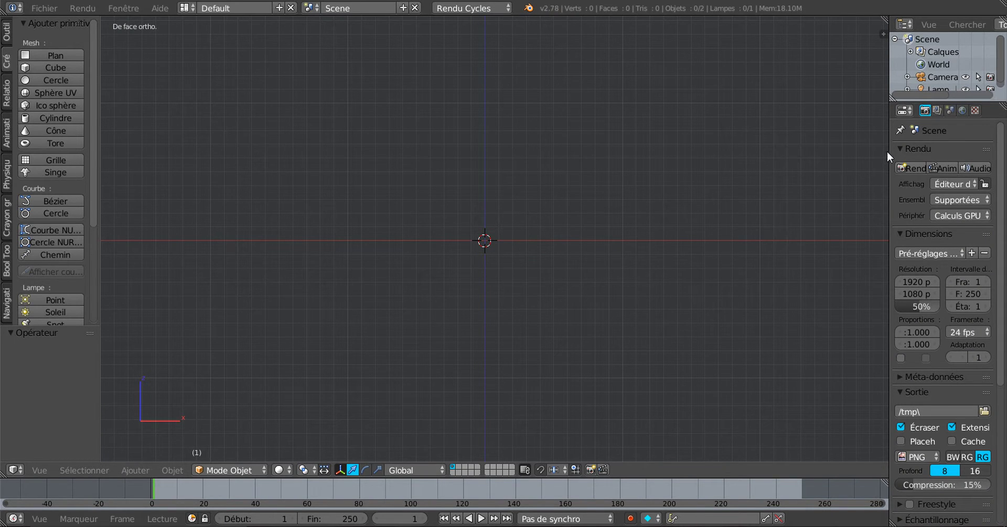
- Narrow the properties panel to enlarge the empty scene's 3D view around the 3D cursor
left_click_drag(891, 149, 931, 149)
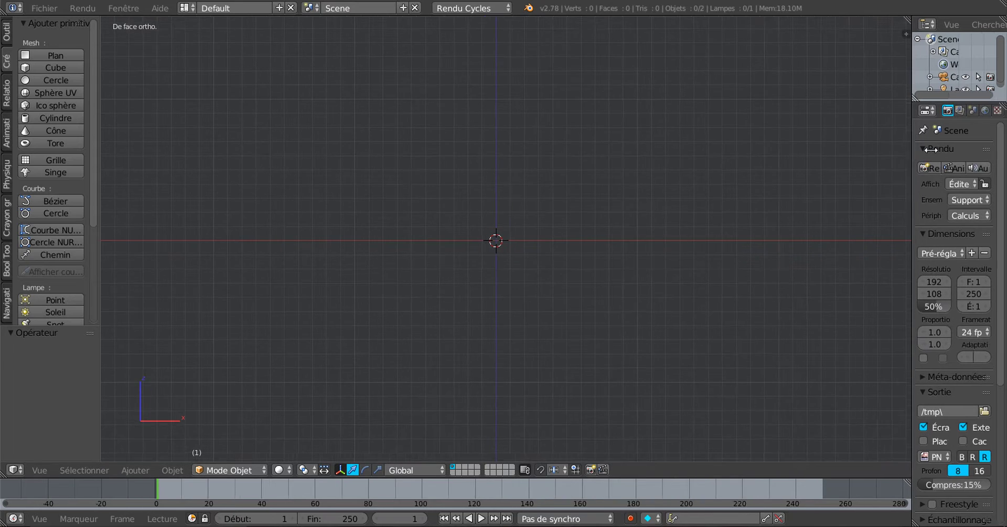
scroll(695, 219, "up", 2)
middle_click_drag(670, 234, 664, 243, "shift")
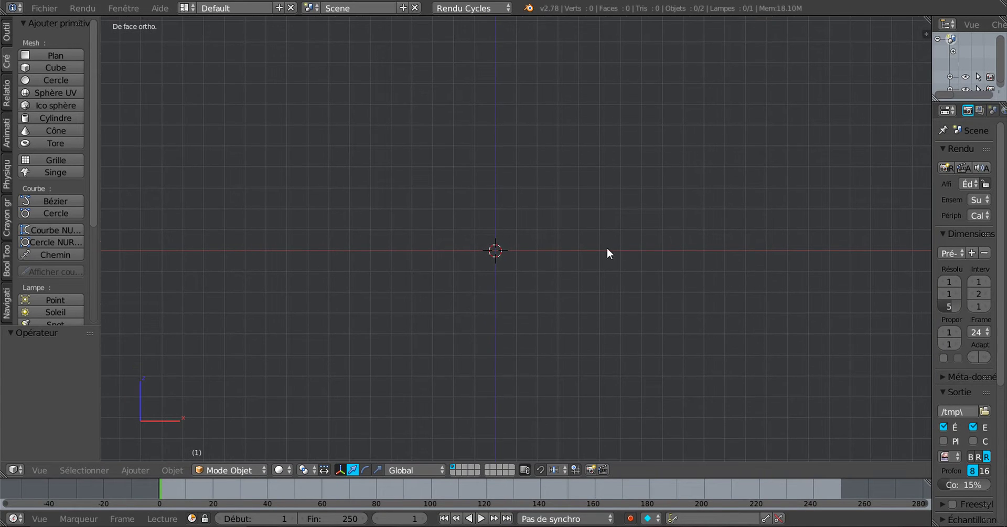
scroll(607, 247, "up", 1)
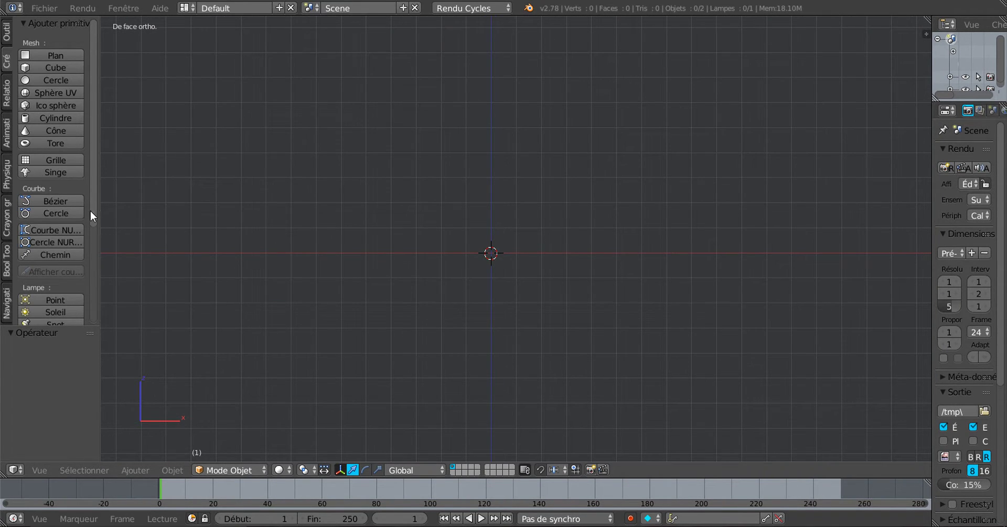
scroll(92, 237, "down", 3)
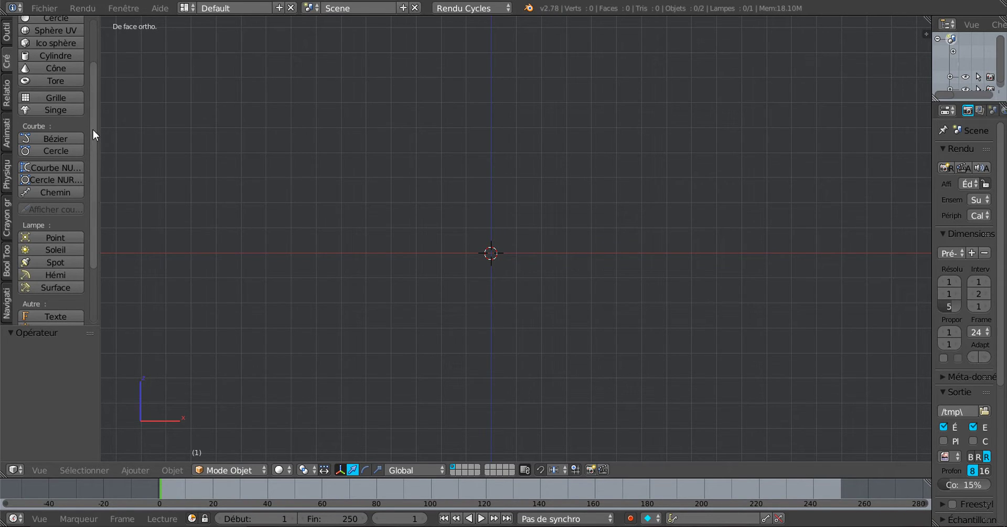
scroll(91, 105, "up", 3)
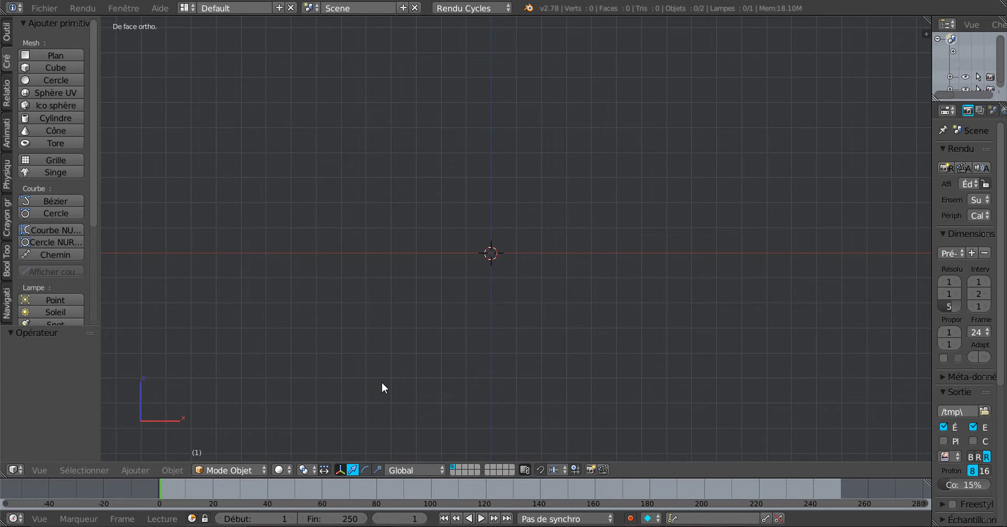
- Add a plane mesh with radius 1.000 at the origin in top orthographic view
key("KP_7")
middle_click_drag(455, 383, 457, 294, "shift")
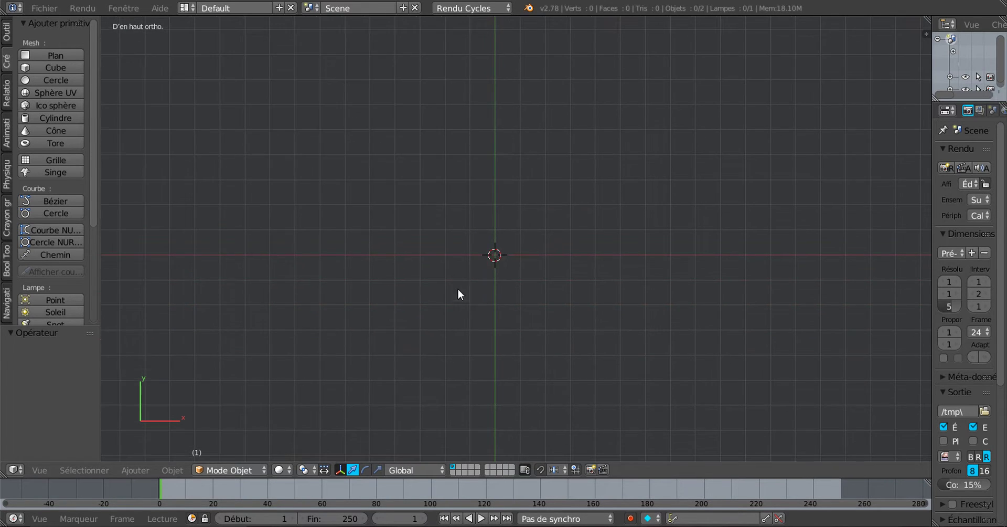
left_click(42, 56)
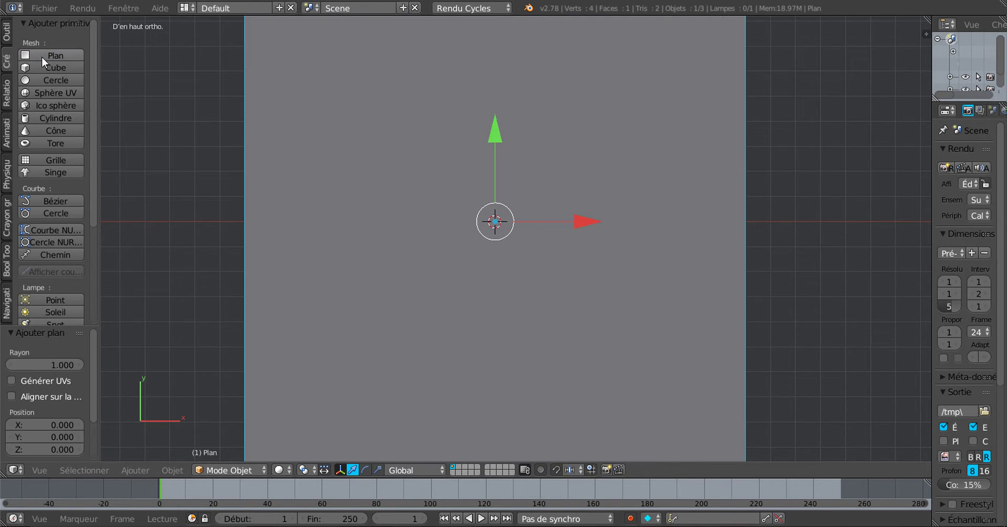
scroll(334, 178, "down", 4)
scroll(341, 186, "up", 1)
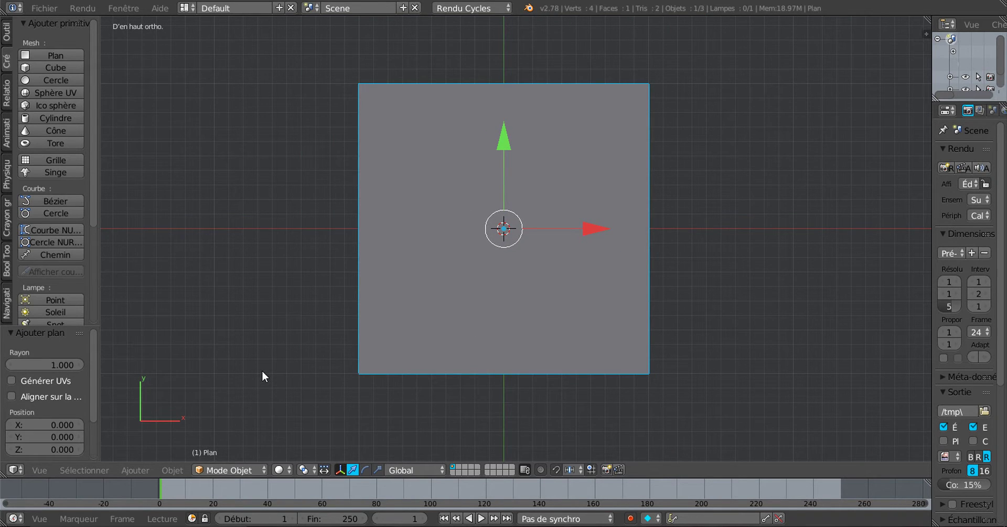
- Enter Edit Mode and delete three of the plane's vertices, keeping only the one at negative X and positive Y
key("Tab")
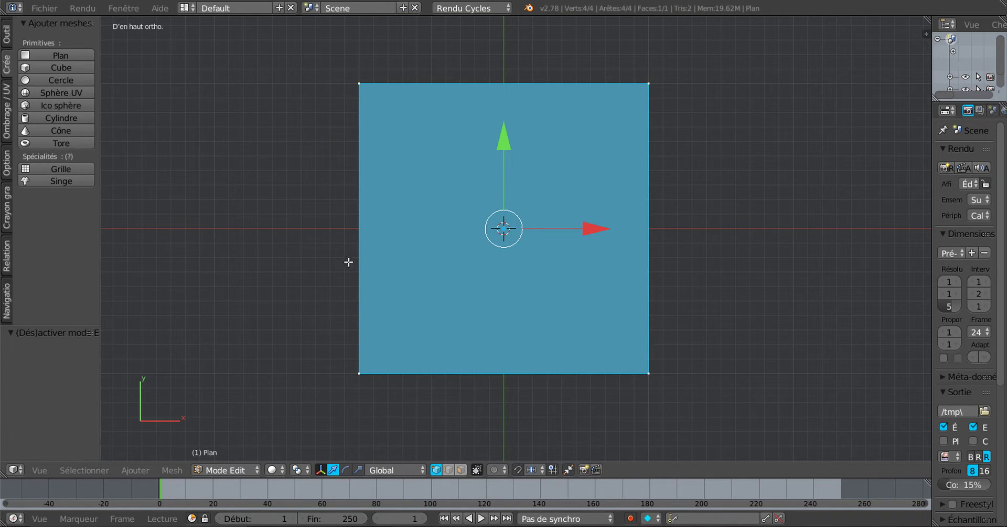
scroll(584, 236, "down", 2)
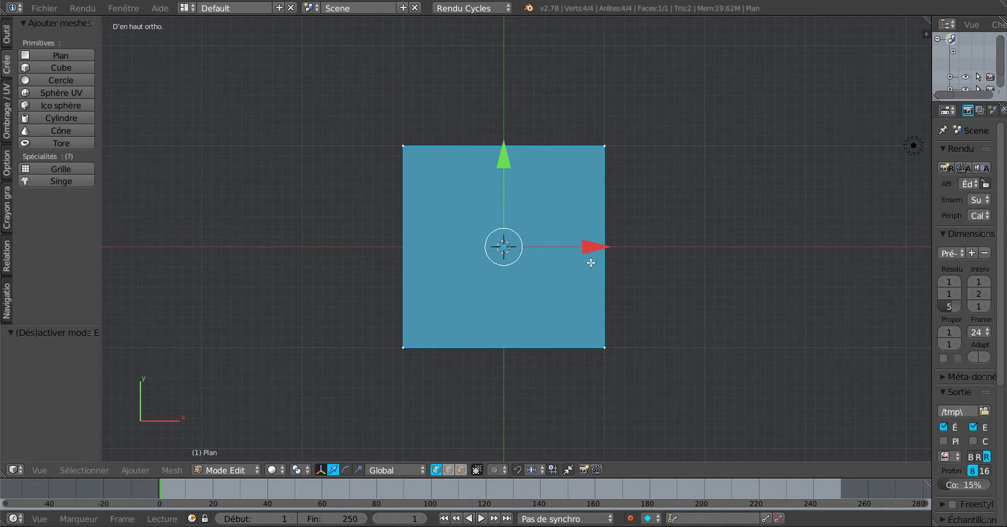
scroll(591, 262, "up", 2)
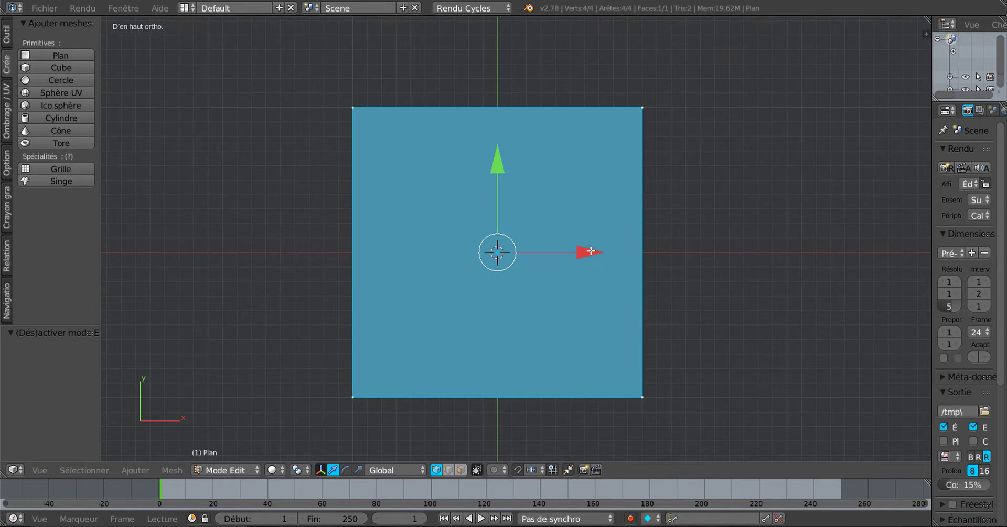
right_click(644, 105)
right_click(645, 398, "shift")
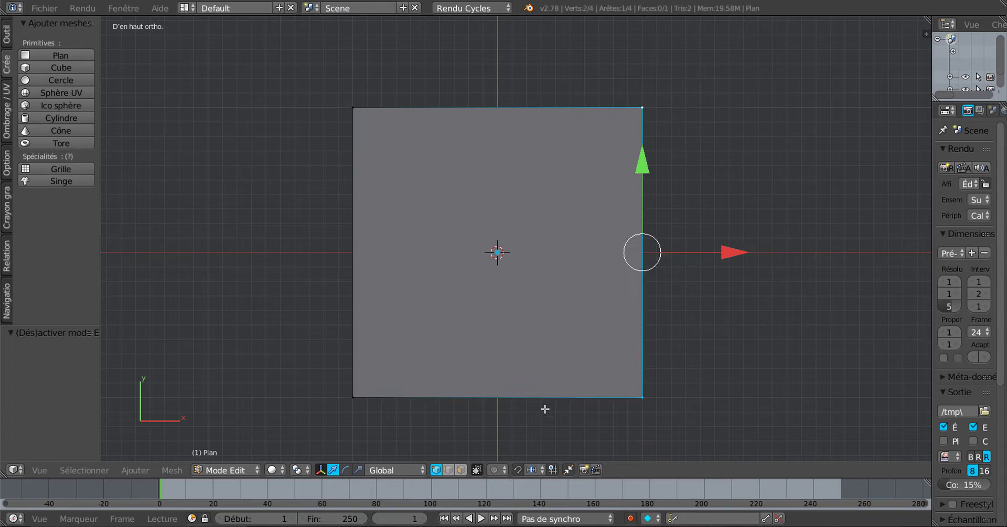
right_click(360, 400, "shift")
key("x")
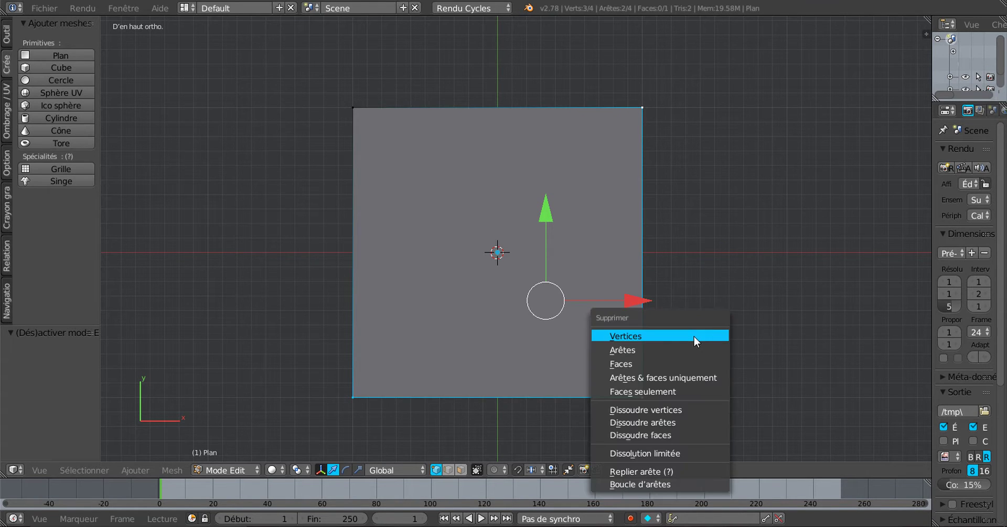
left_click(692, 336)
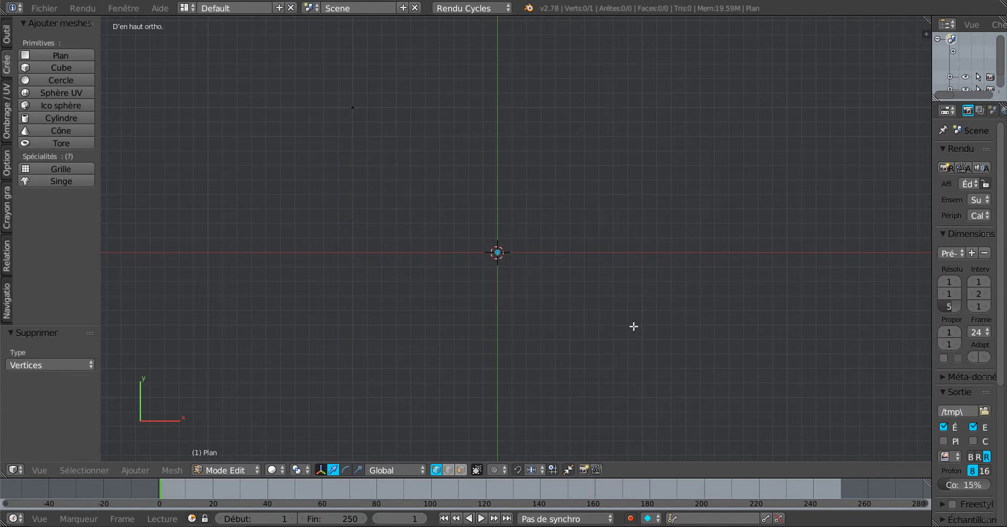
- Snap the remaining vertex to the 3D cursor at the origin with the offset option
right_click(356, 116)
scroll(357, 181, "down", 2)
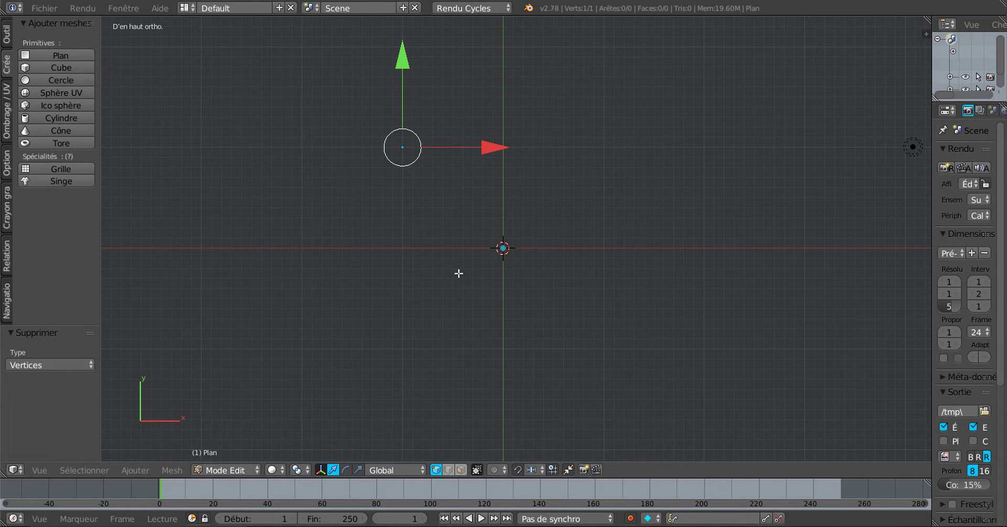
scroll(624, 294, "up", 1)
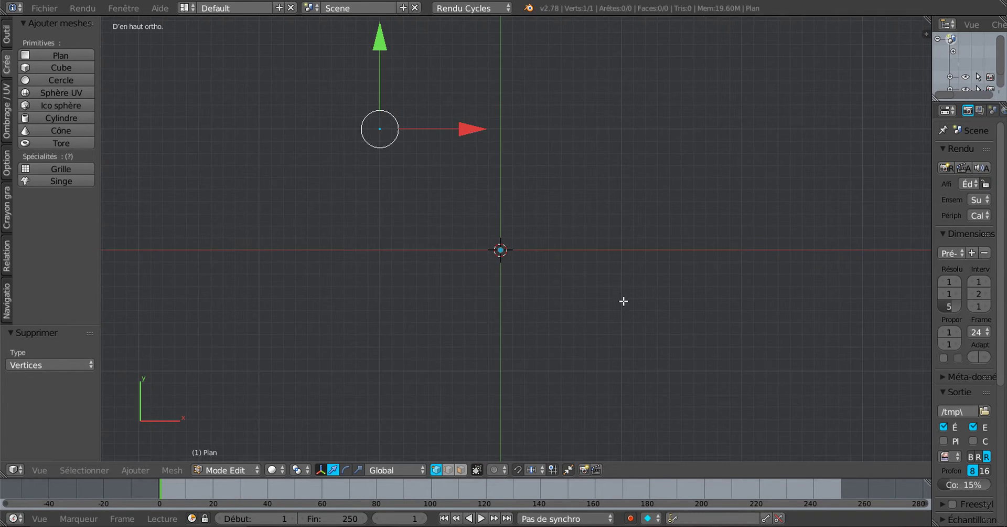
key("shift+s")
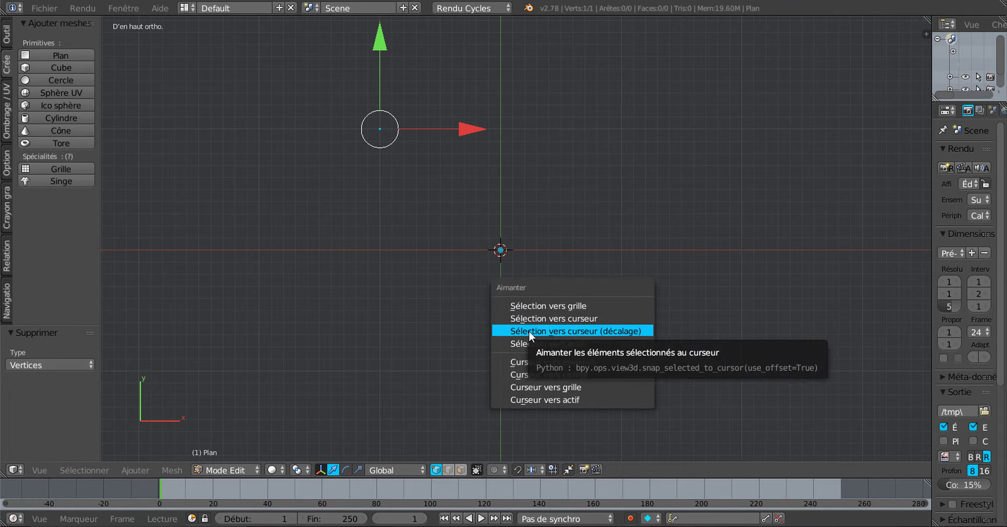
left_click(579, 331)
scroll(493, 329, "up", 4)
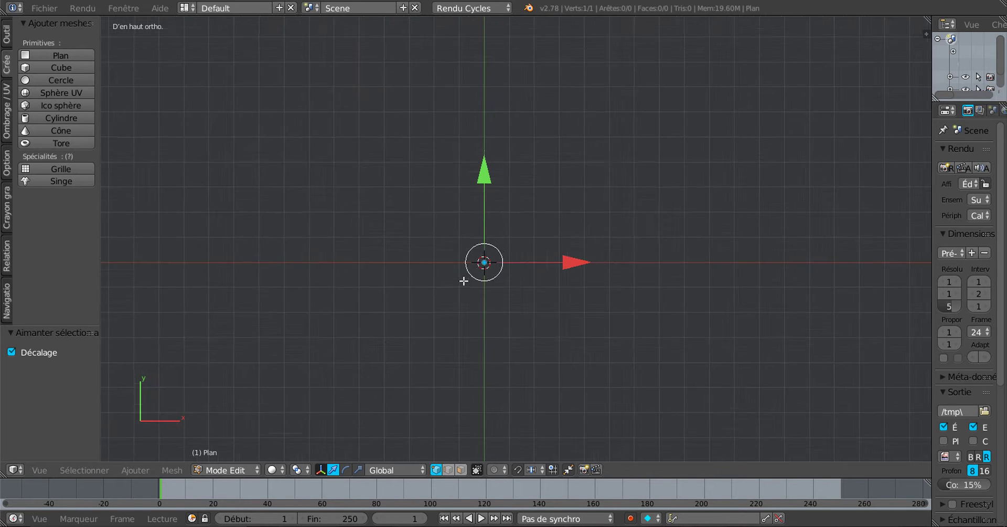
scroll(464, 280, "up", 1)
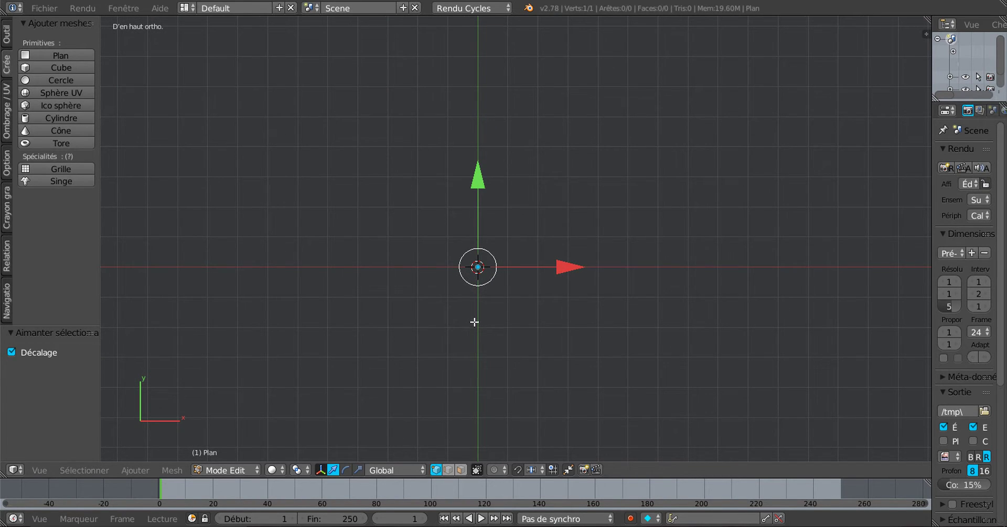
middle_click_drag(474, 321, 508, 277, "shift")
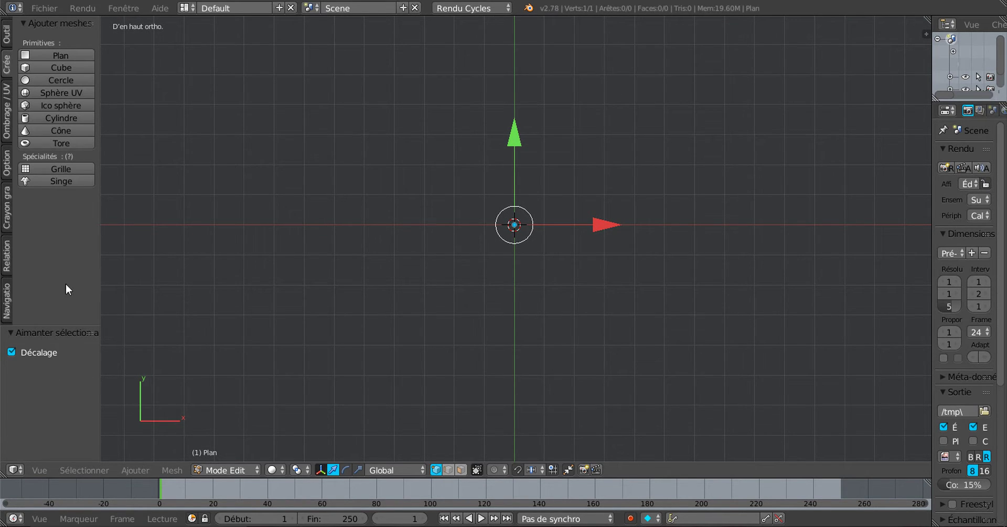
- Widen the tool shelf and show its mesh editing tools
left_click_drag(167, 244, 176, 234)
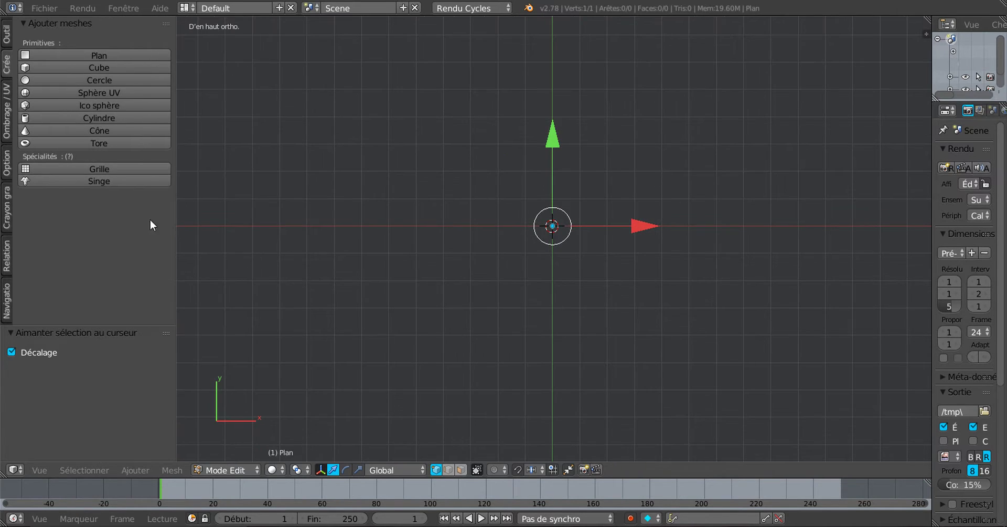
left_click(7, 33)
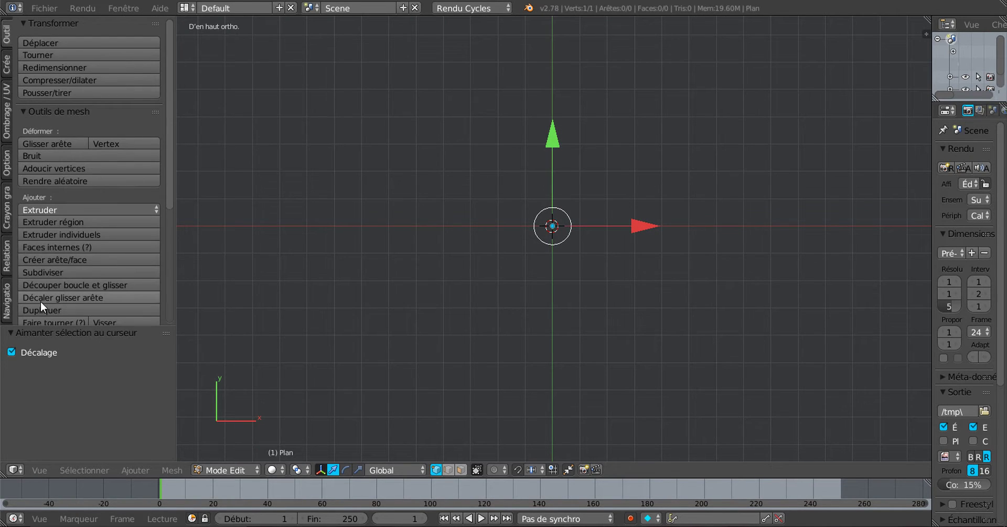
scroll(42, 301, "down", 3)
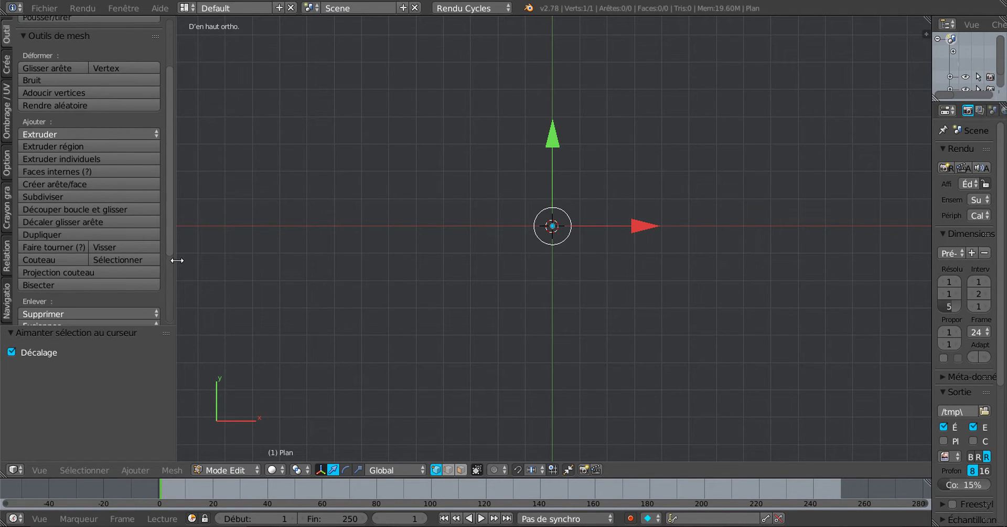
left_click_drag(176, 260, 205, 261)
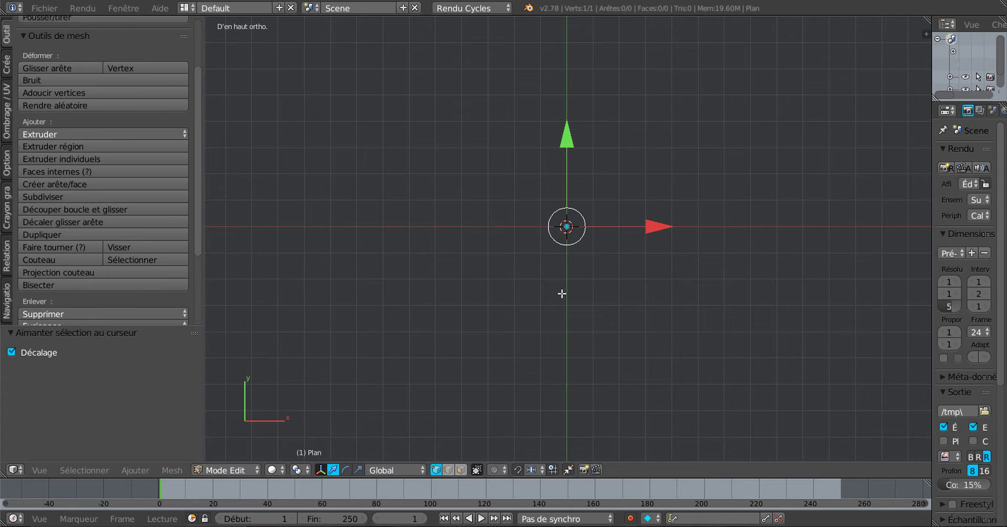
- Extrude the origin vertex and move the new vertex about 0.101 along the X axis in top view
scroll(621, 305, "up", 2)
middle_click_drag(624, 308, 583, 333, "shift")
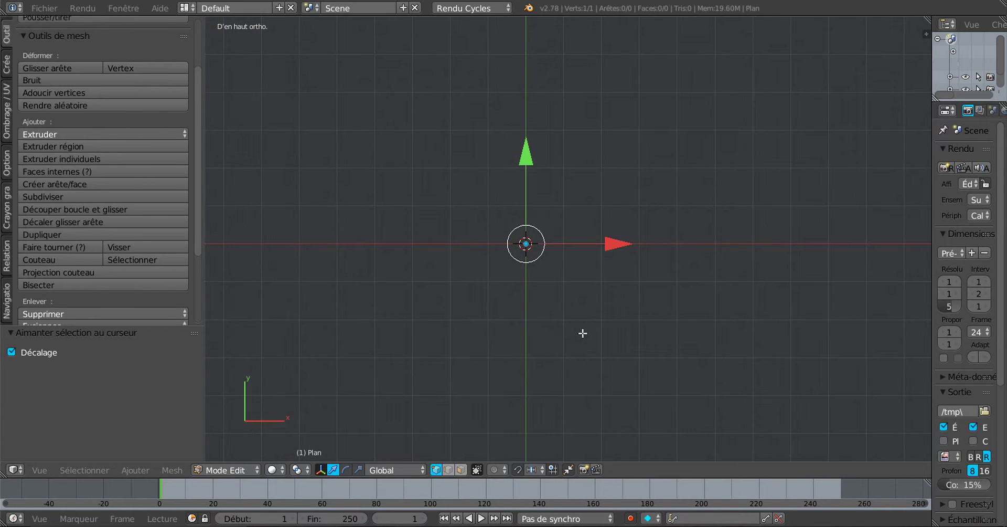
scroll(541, 302, "up", 2)
middle_click_drag(543, 301, 585, 301, "shift")
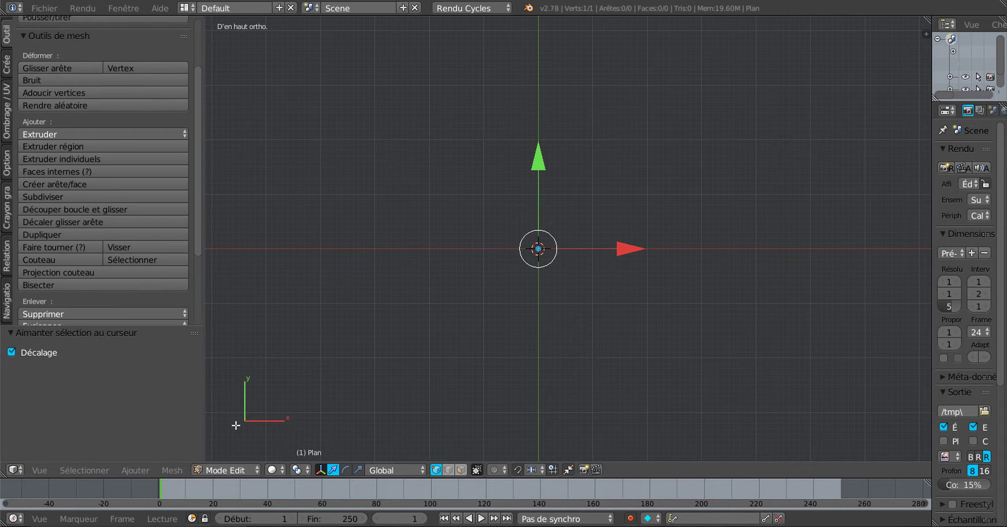
key("e")
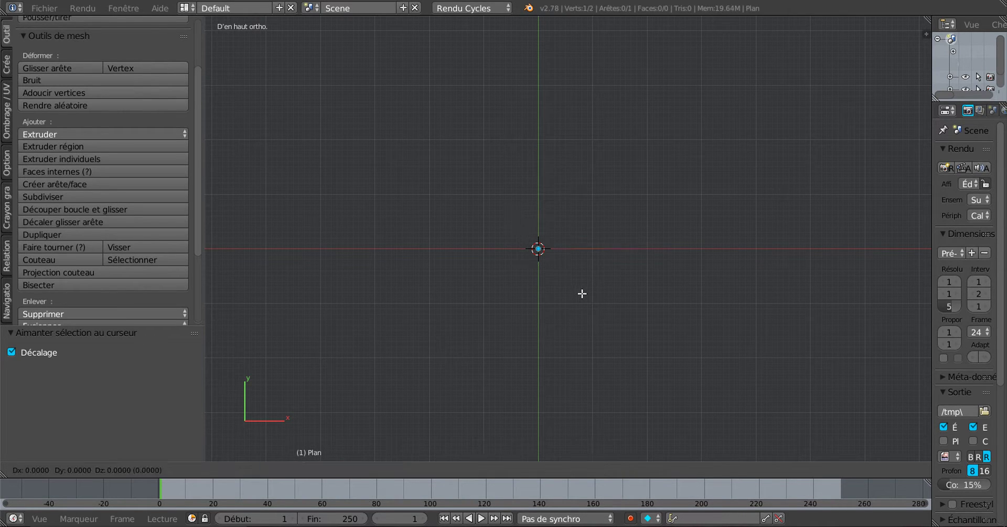
left_click(583, 294)
key("g")
key("x")
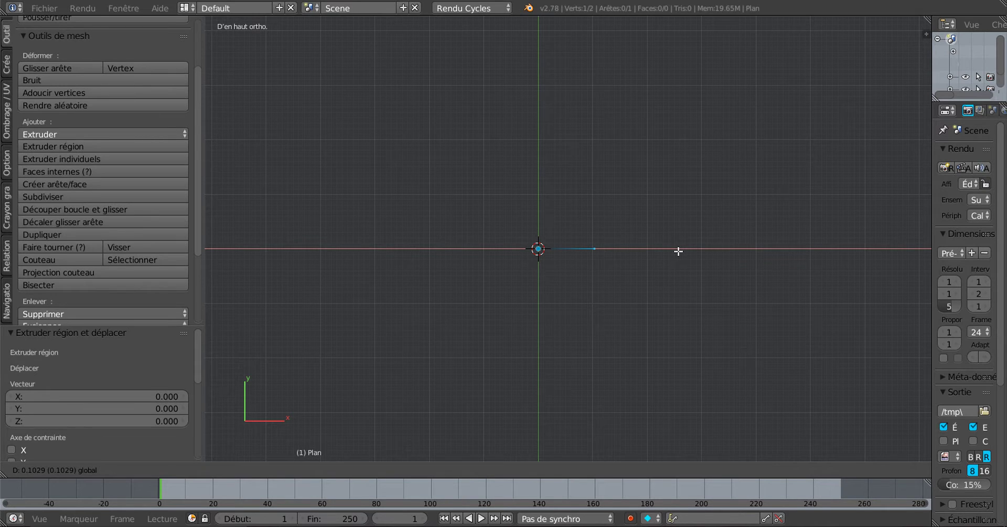
left_click(674, 257)
- Extrude a second segment from the line's end, about 0.098 along the X axis
scroll(646, 286, "up", 4)
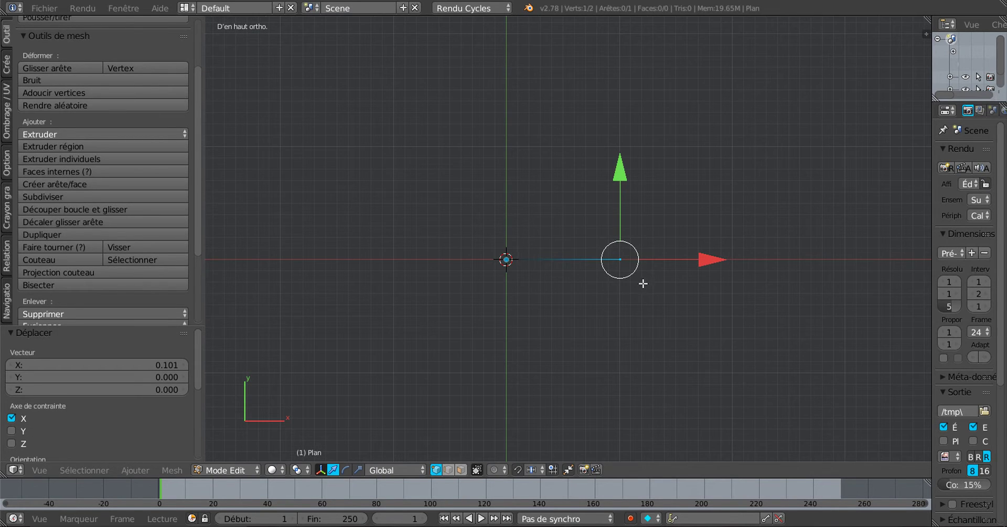
key("e")
left_click(672, 331)
key("g")
key("x")
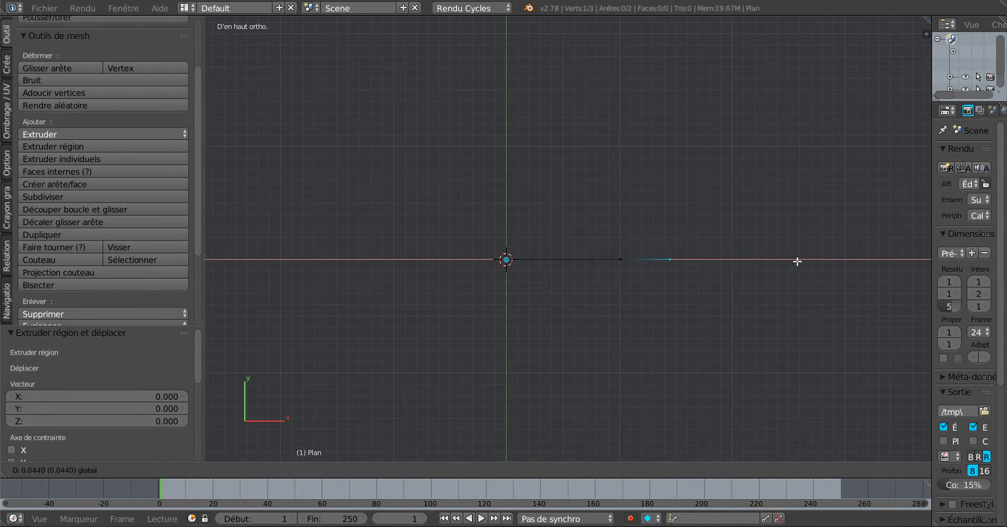
left_click(817, 257)
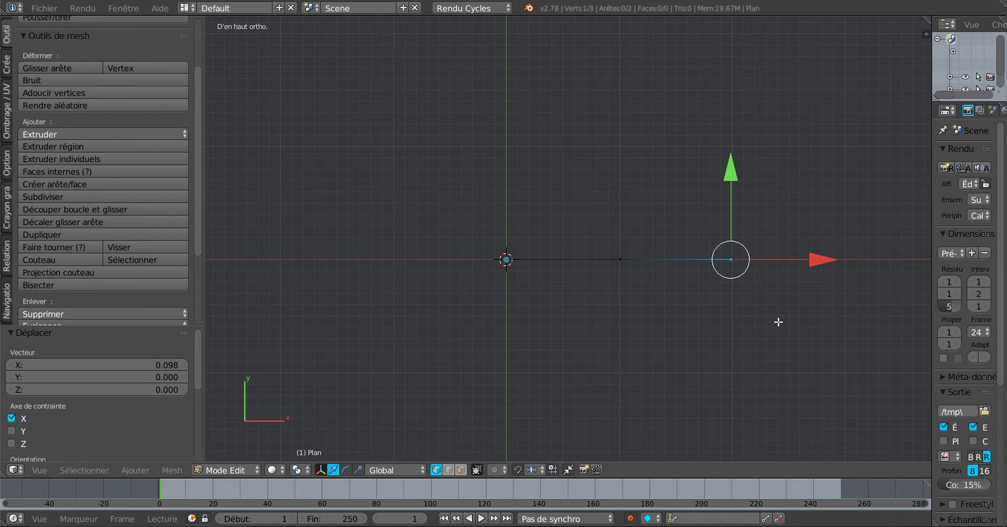
- Extrude four short segments from the line's end as a rising rim curve, finishing with one about 0.026 by 0.004
middle_click_drag(777, 316, 639, 289, "shift")
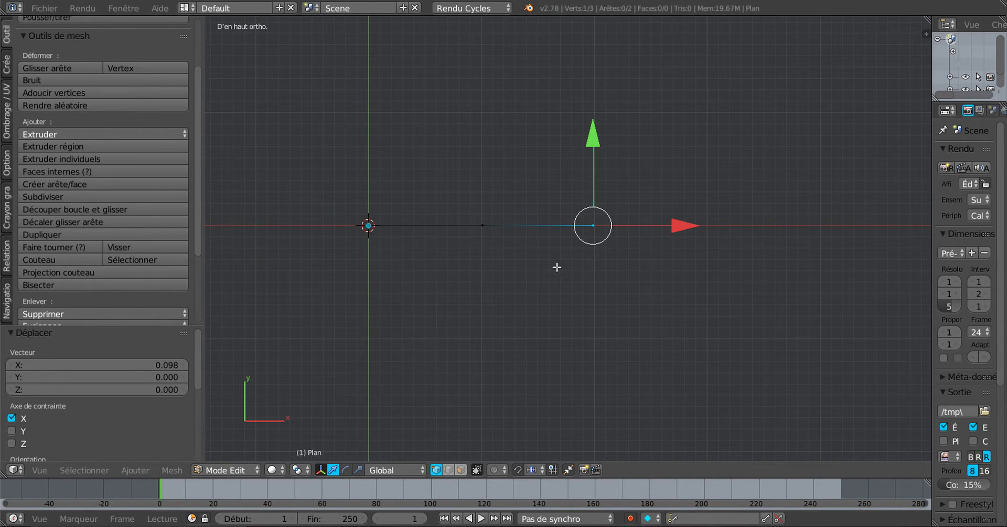
key("e")
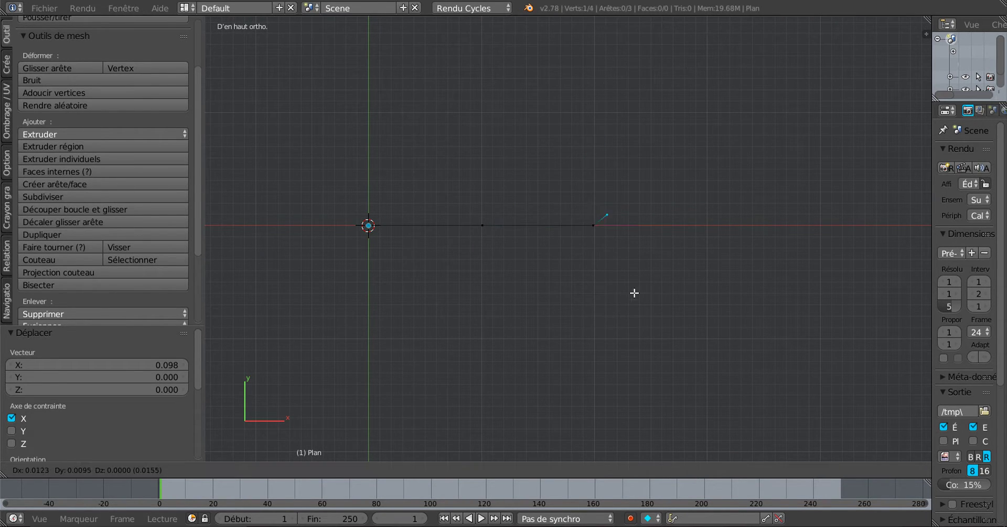
left_click(640, 288)
key("e")
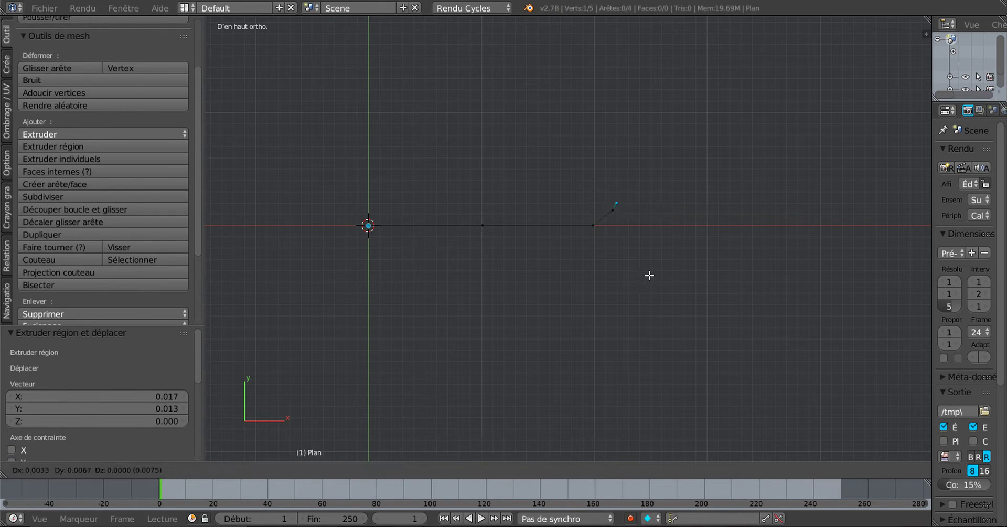
left_click(651, 270)
key("e")
left_click(666, 258)
key("e")
left_click(696, 249)
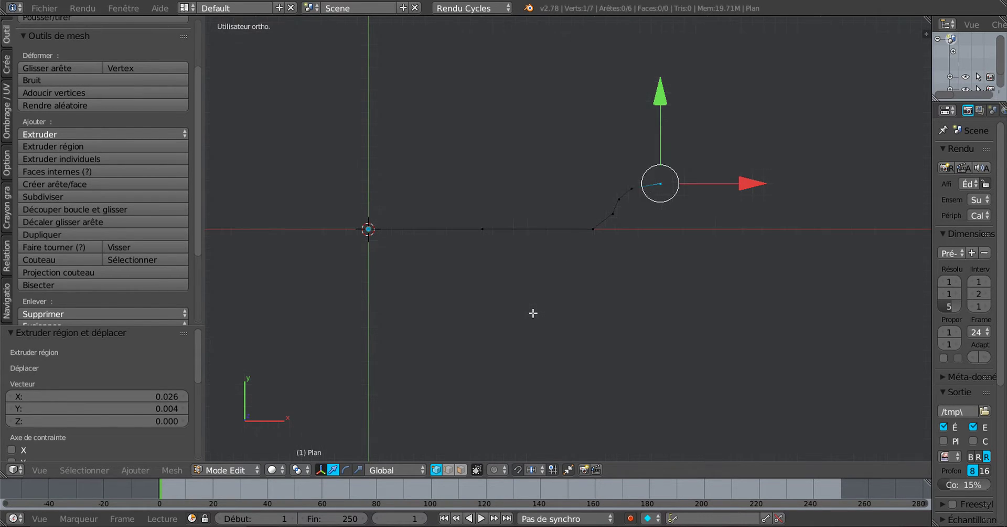
- Switch to front view and delete the six extruded profile vertices, keeping only the vertex at the origin
key("KP_1")
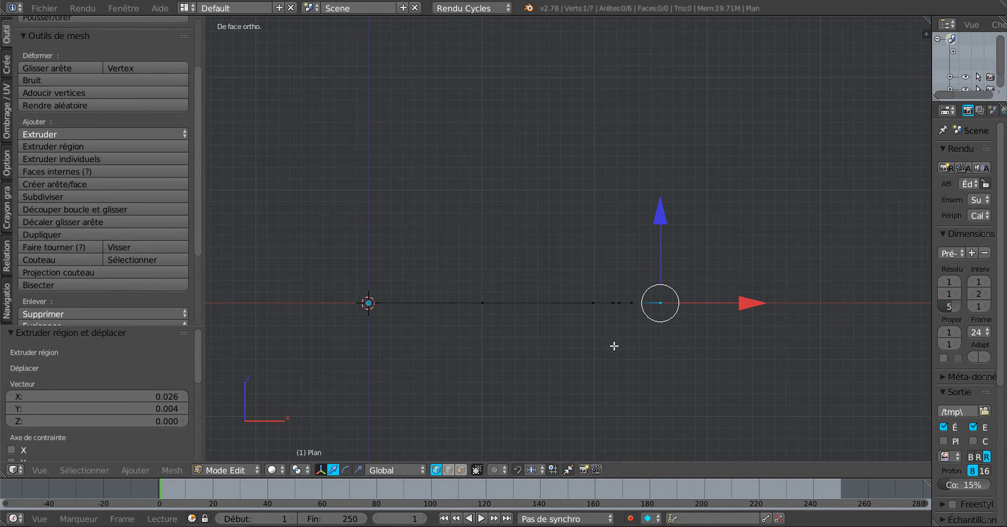
key("c")
left_click_drag(475, 301, 672, 287)
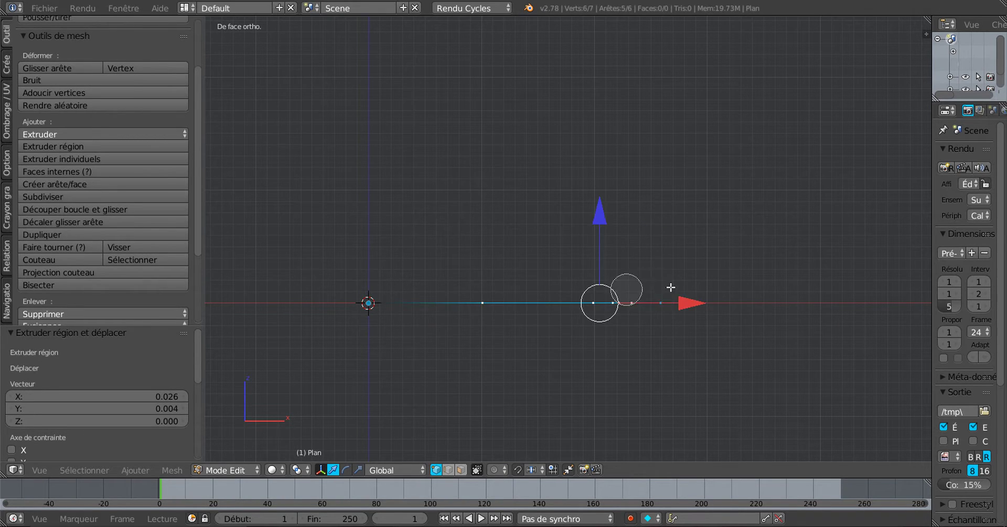
key("Escape")
key("x")
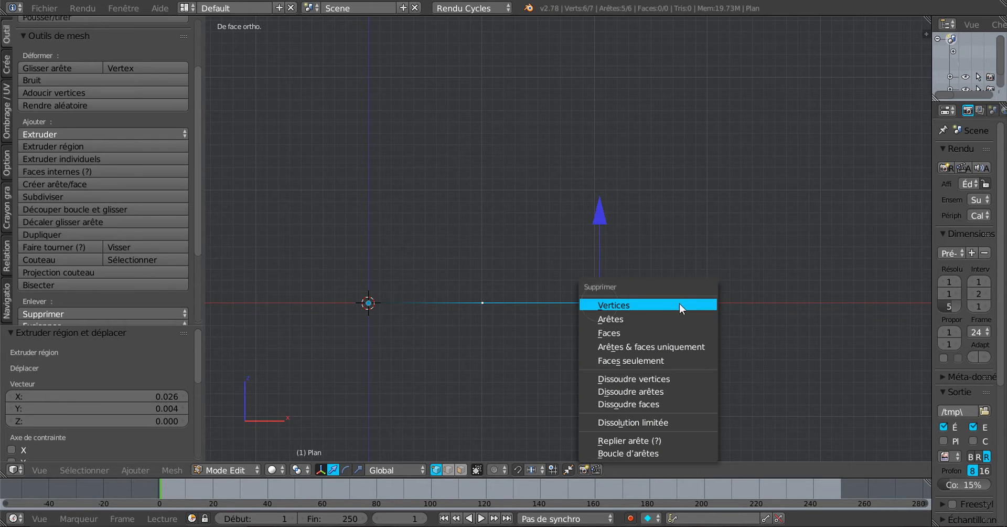
left_click(651, 306)
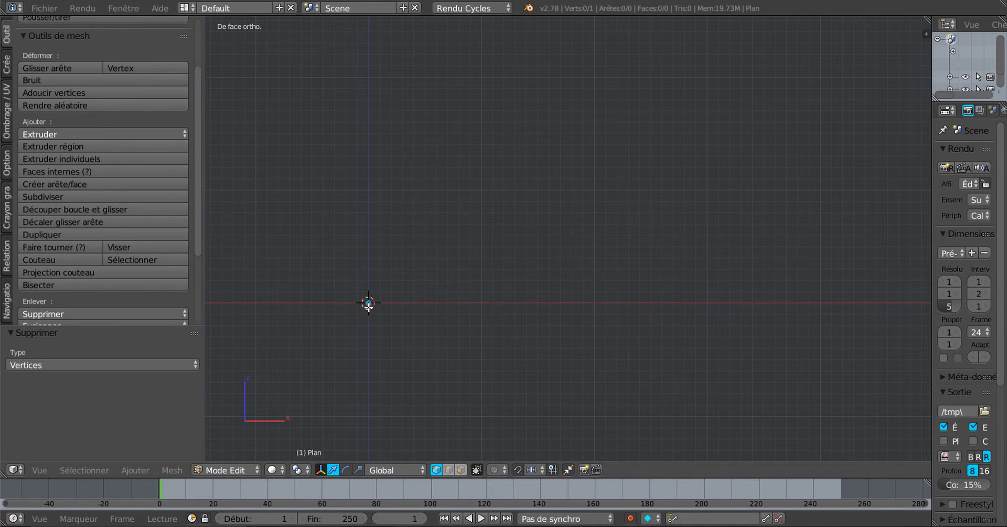
- Extrude the origin vertex about 0.028 along the X axis in front orthographic view
right_click(369, 303)
middle_click_drag(495, 335, 537, 314, "shift")
key("e")
left_click(524, 321)
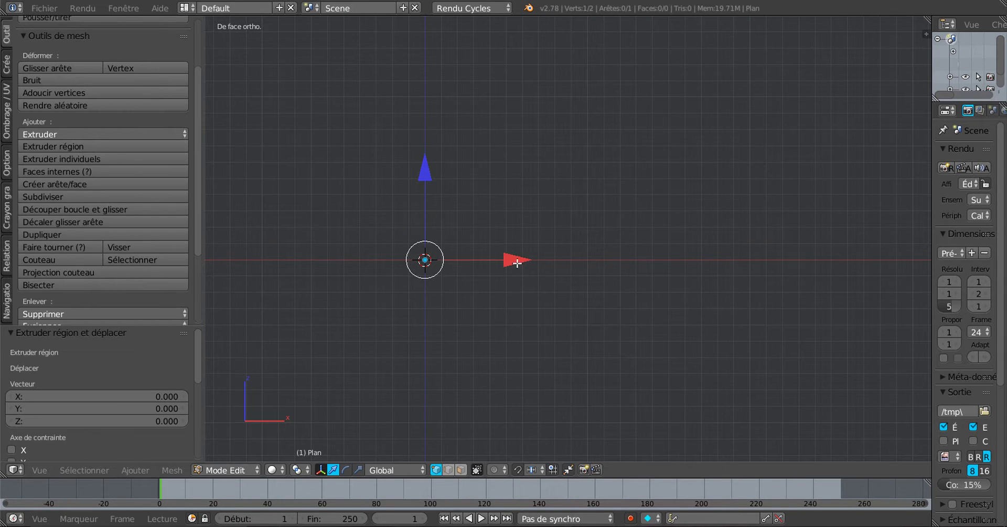
left_click_drag(517, 262, 564, 258)
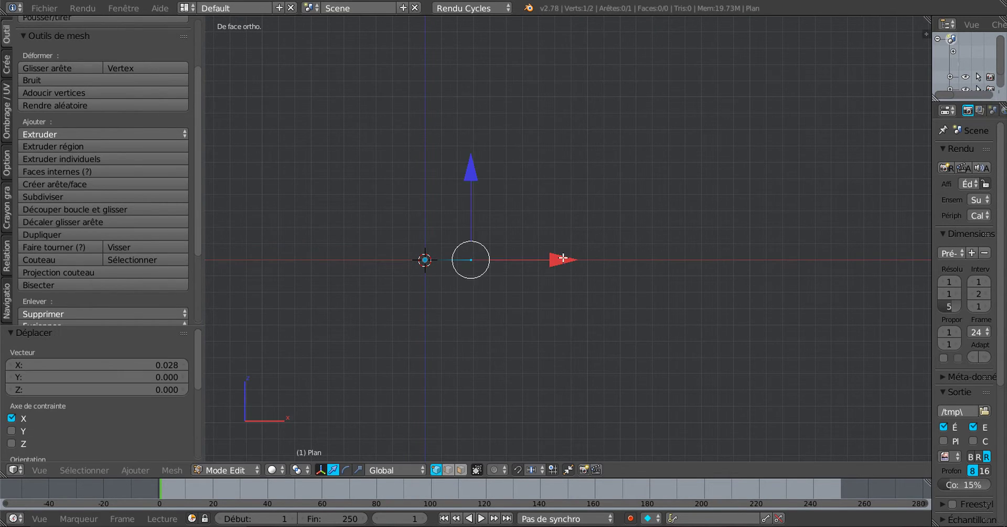
scroll(560, 263, "up", 4)
middle_click_drag(490, 302, 602, 284)
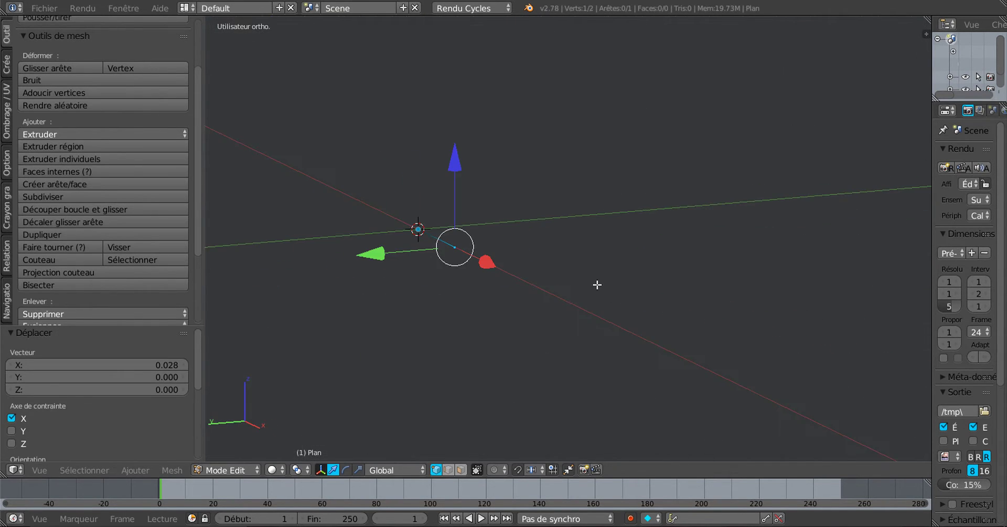
key("KP_1")
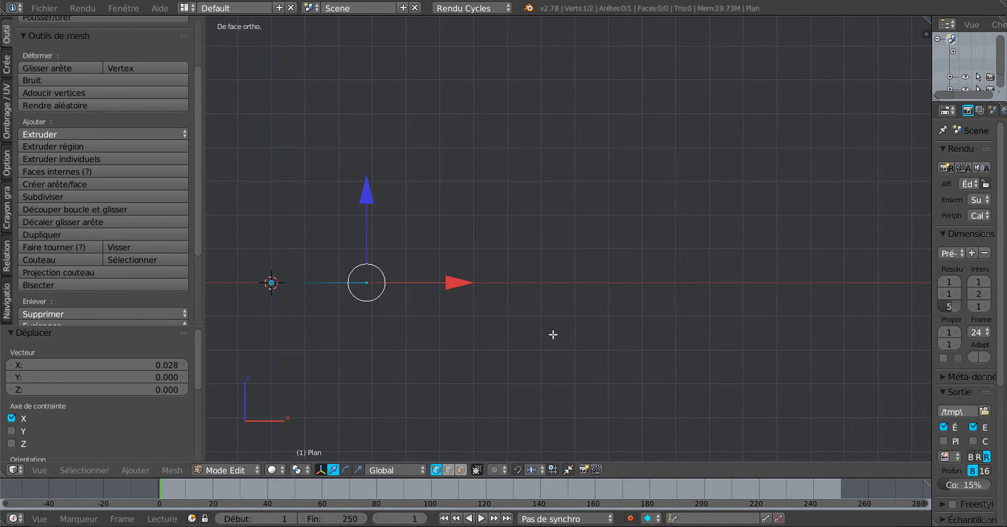
- Extrude a second segment from the line's end, about 0.021 along the X axis
middle_click_drag(554, 335, 719, 286, "shift")
key("e")
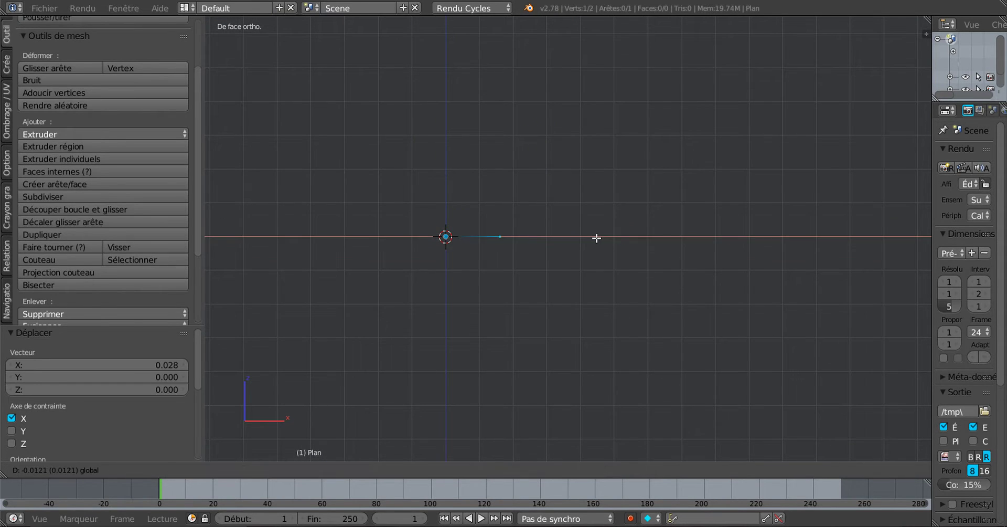
left_click(601, 238)
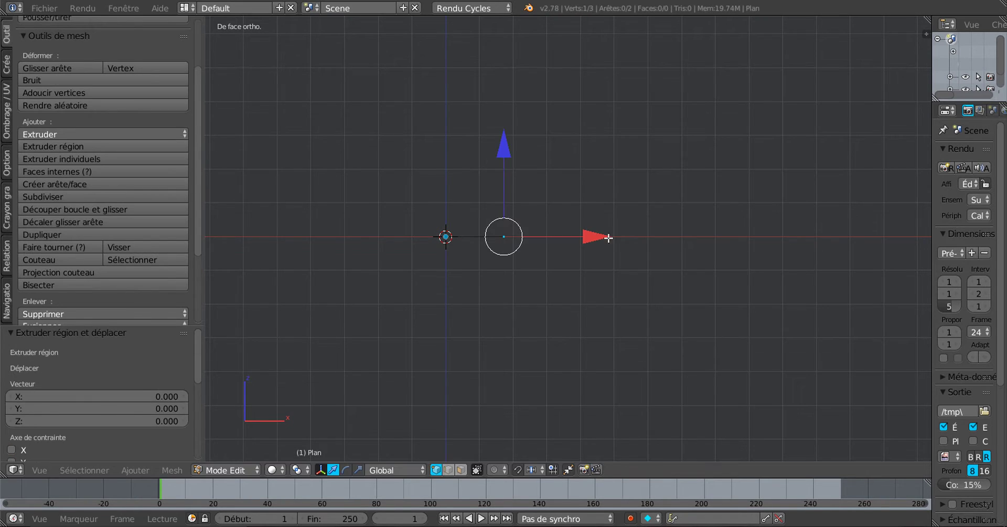
key("e")
key("x")
left_click(672, 236)
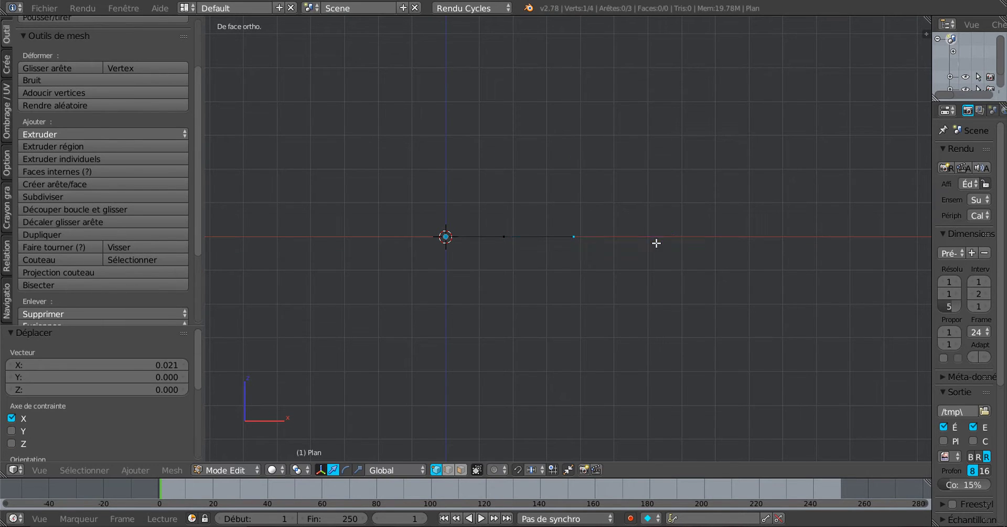
- Extrude four short rising segments from the line's end as the rim curve, finishing with one about 0.007 by 0.0007
key("g")
left_click(676, 229)
key("e")
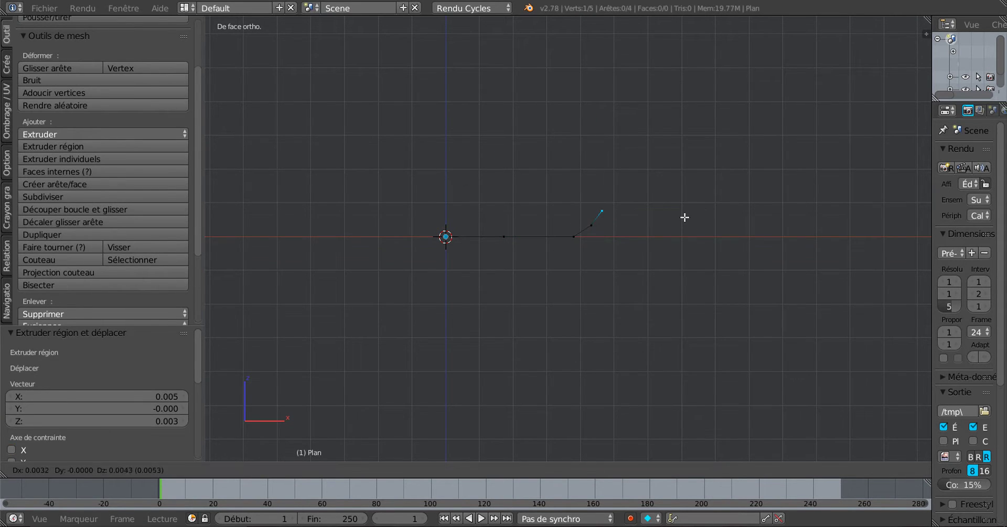
left_click(686, 216)
key("e")
left_click(702, 207)
key("e")
left_click(726, 205)
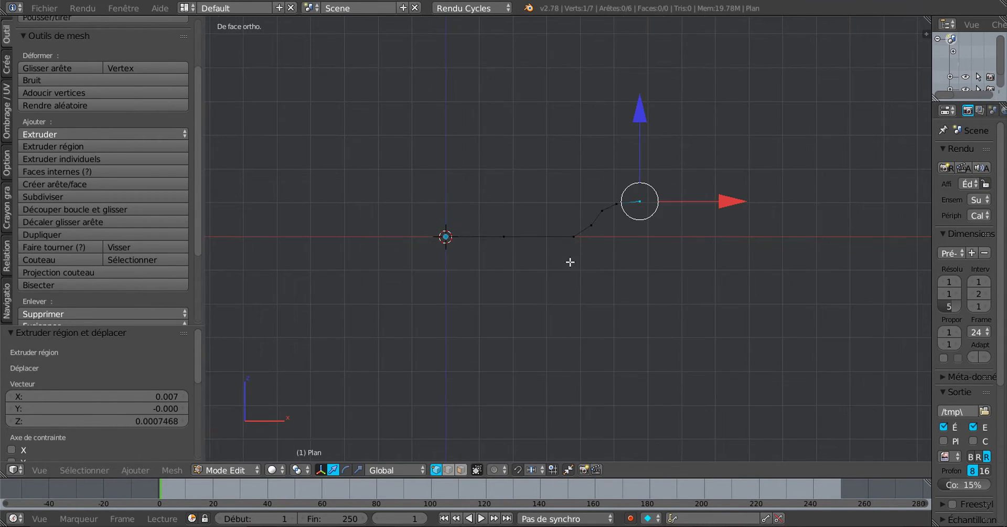
- Examine the complete profile in top and front orthographic views, checking how it starts at the origin
right_click(445, 236)
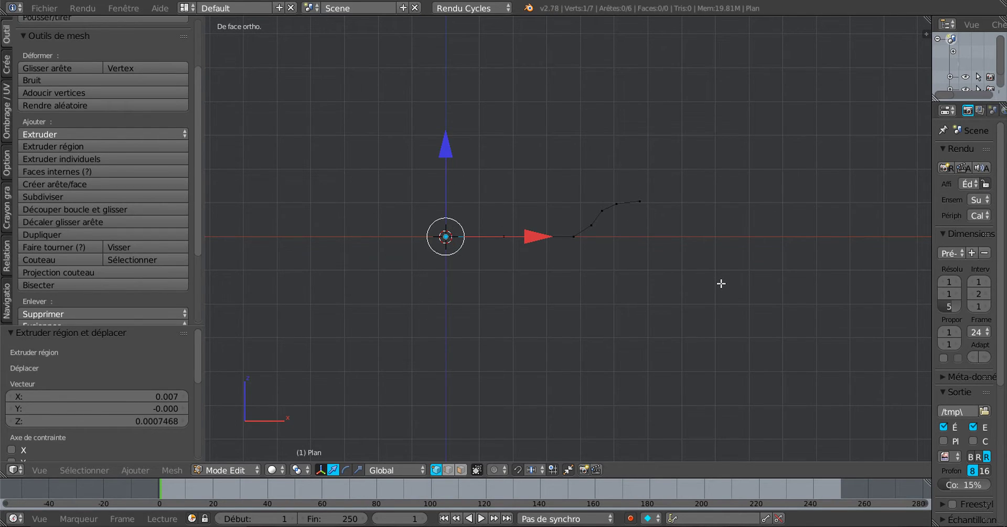
key("a")
key("a")
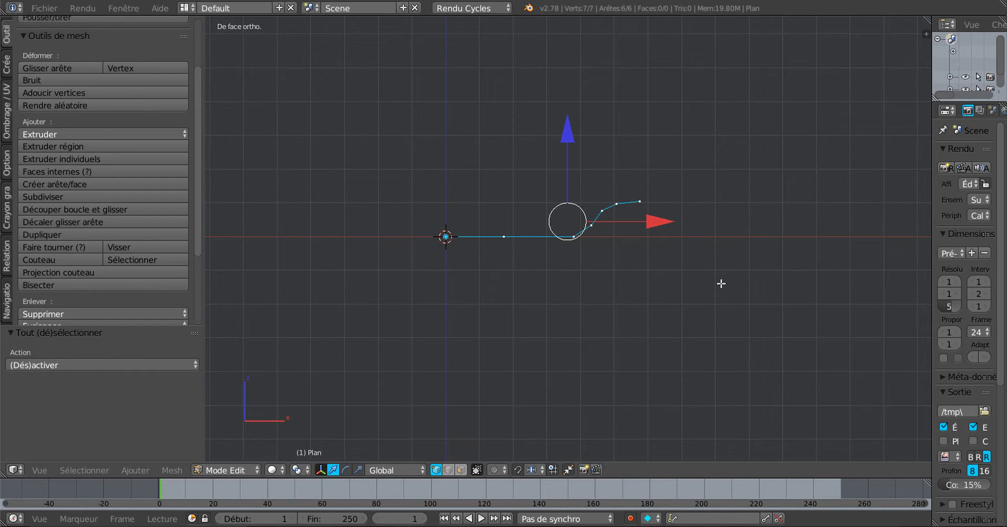
key("KP_7")
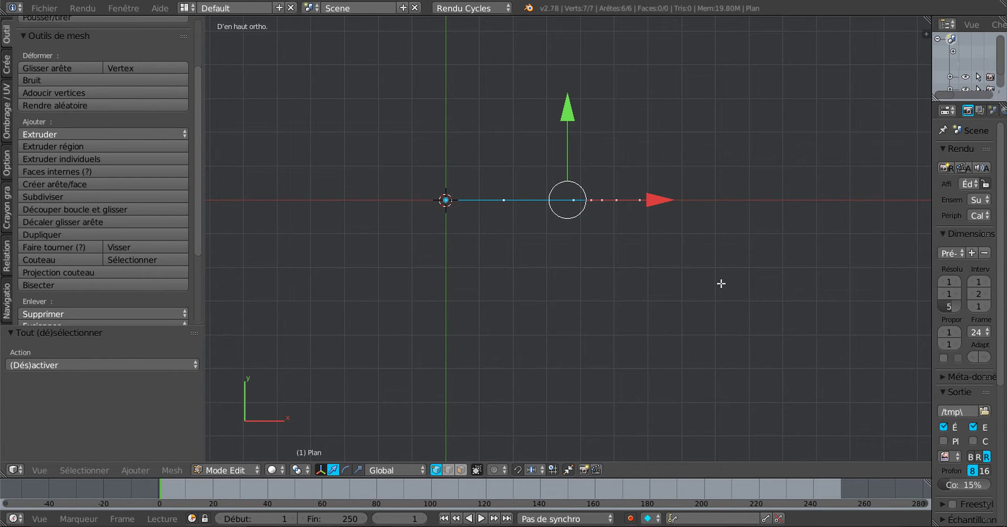
key("KP_1")
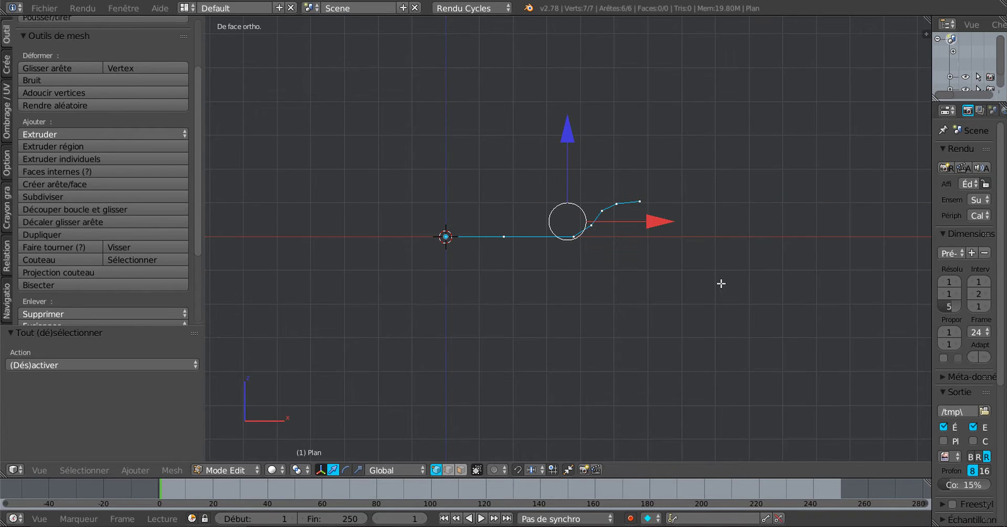
key("KP_7")
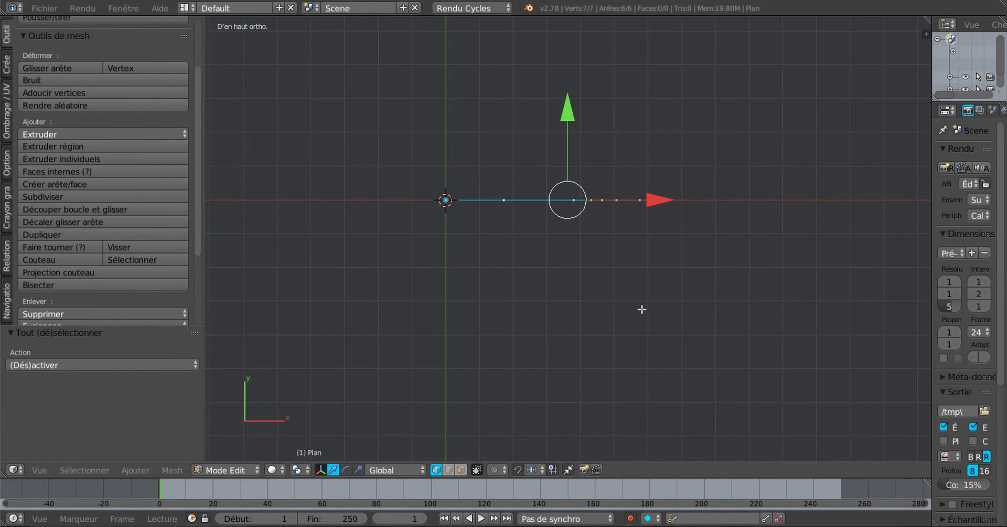
key("KP_1")
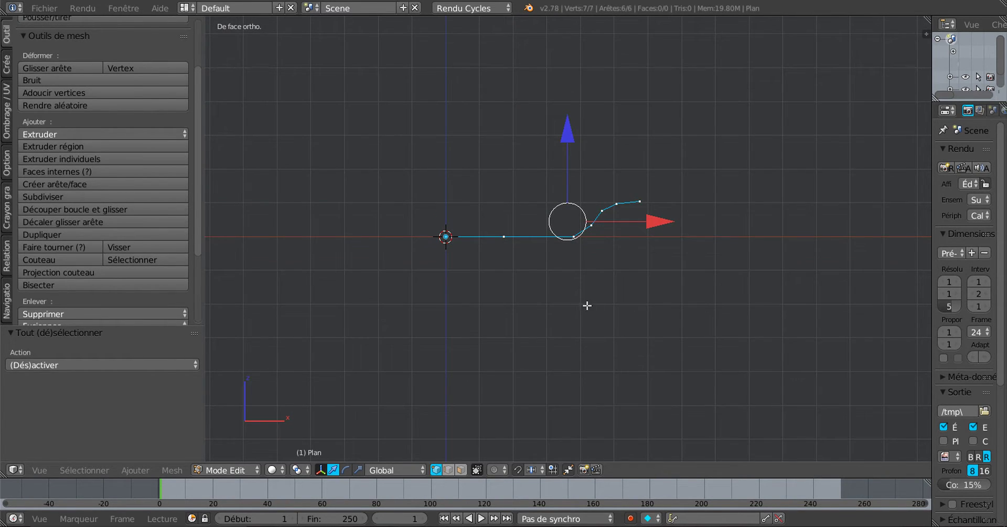
scroll(587, 306, "up", 1)
middle_click_drag(528, 287, 583, 284, "shift")
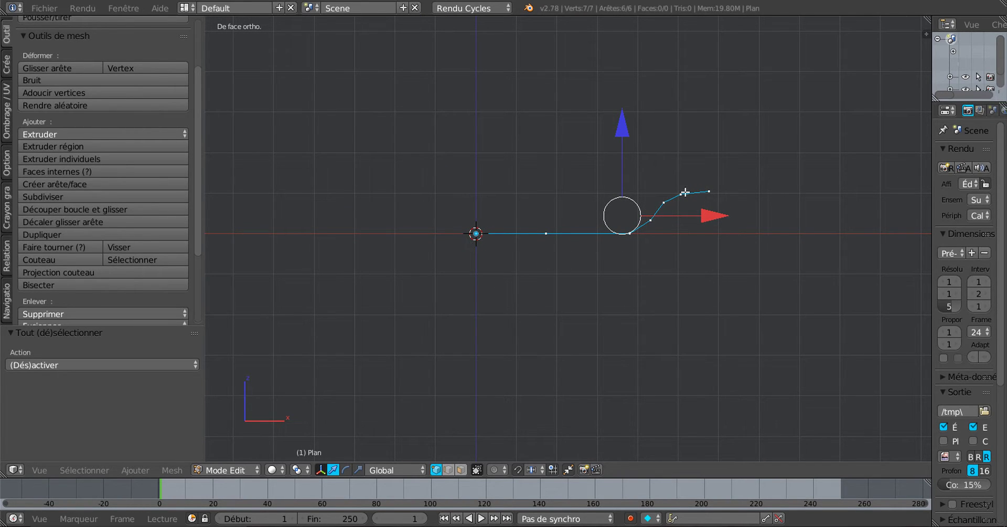
scroll(472, 256, "up", 2)
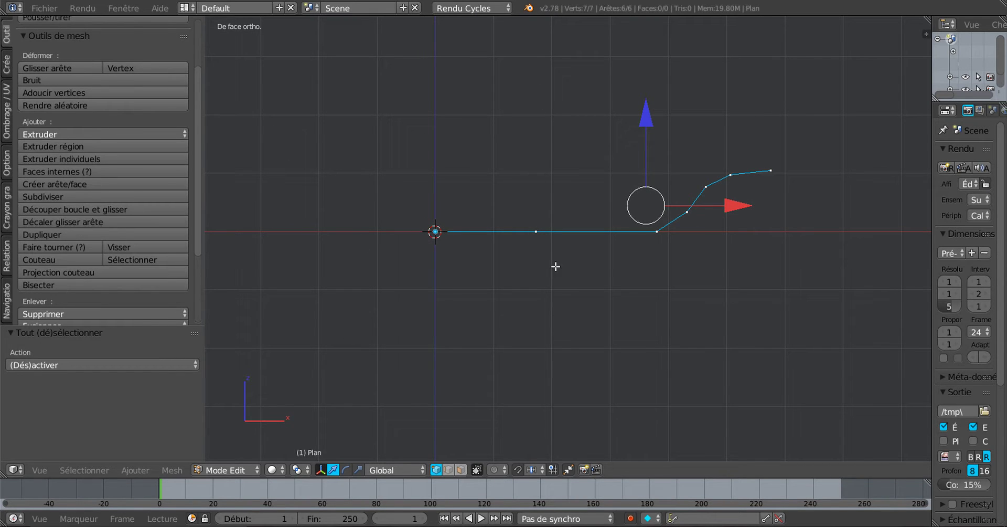
scroll(485, 280, "up", 1)
scroll(484, 279, "down", 1)
middle_click_drag(531, 280, 587, 276, "shift")
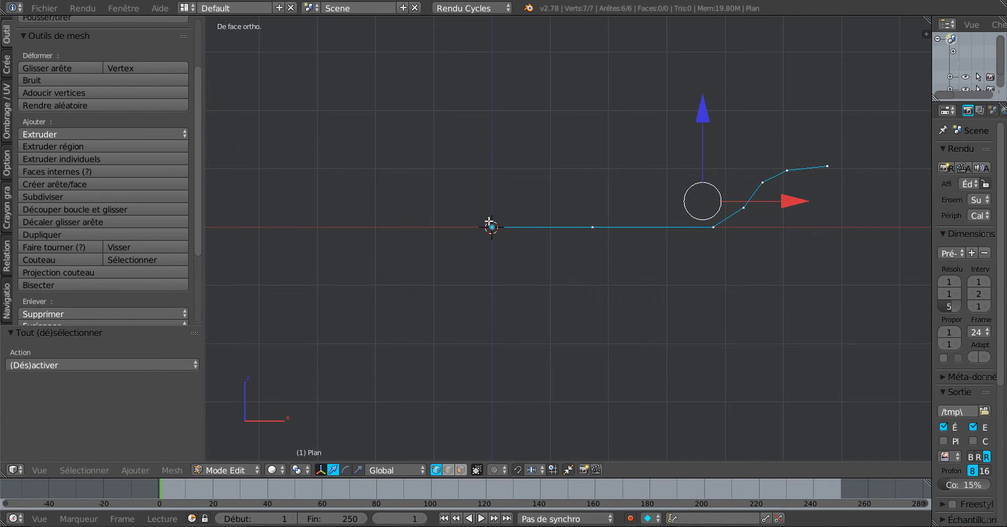
- Select the profile's vertex at the origin and set the pivot point to the 3D cursor
right_click(491, 227)
scroll(481, 228, "up", 2)
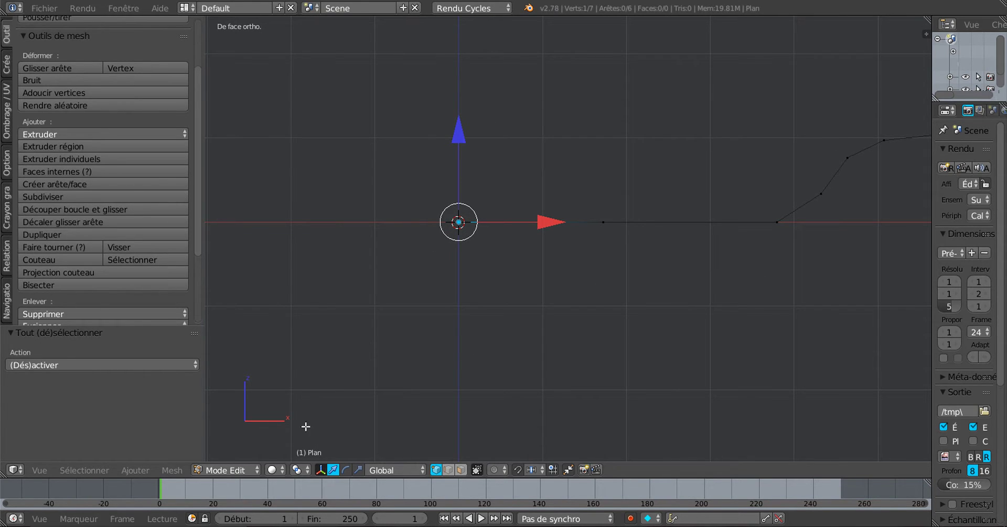
left_click(272, 470)
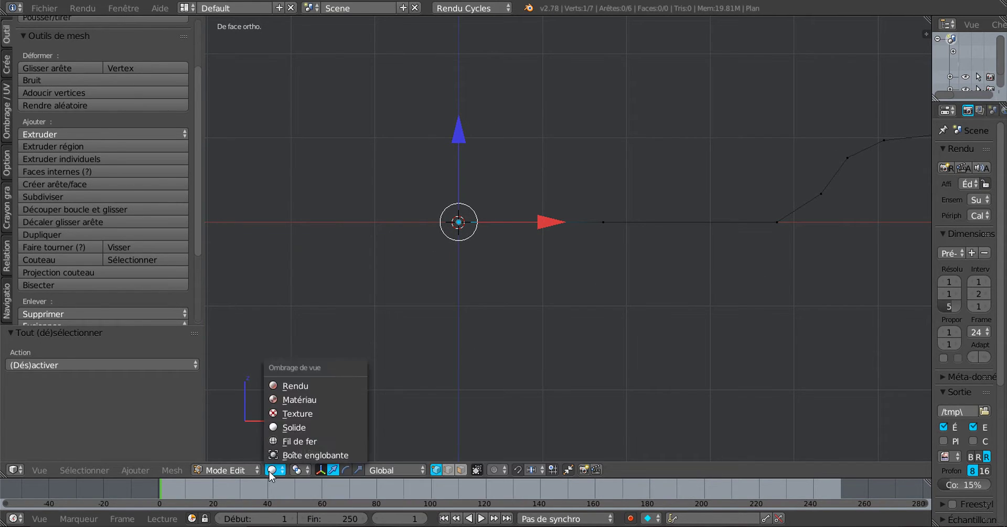
left_click(297, 469)
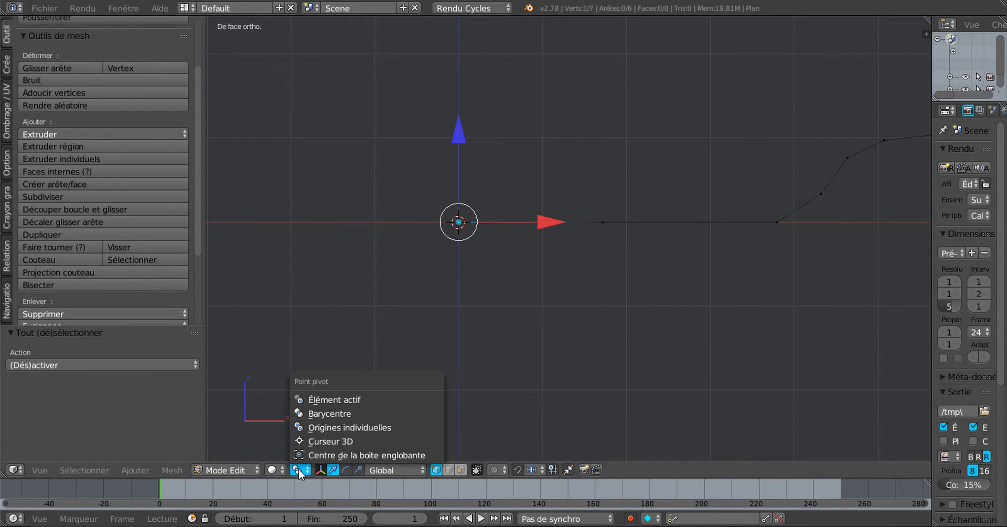
left_click(331, 442)
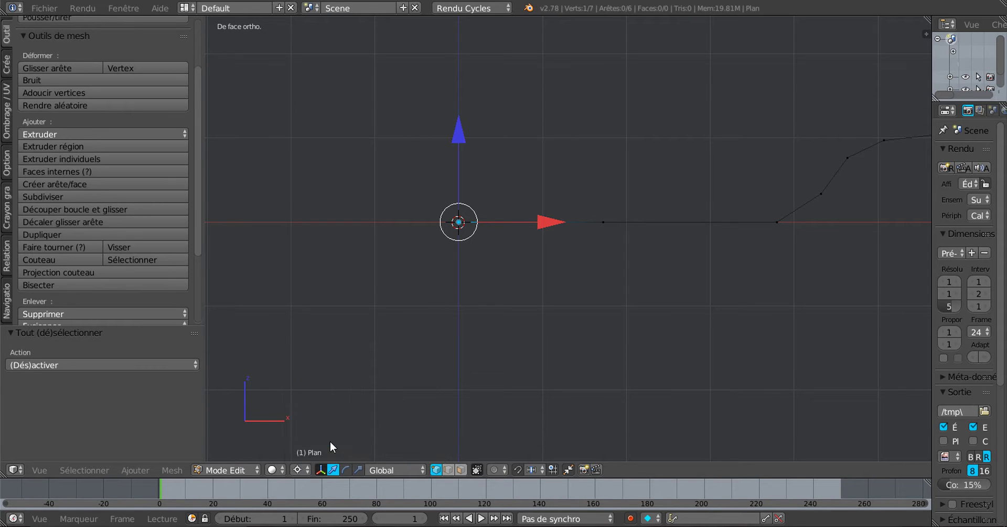
- Select all vertices of the profile and switch to top orthographic view
scroll(417, 271, "down", 1)
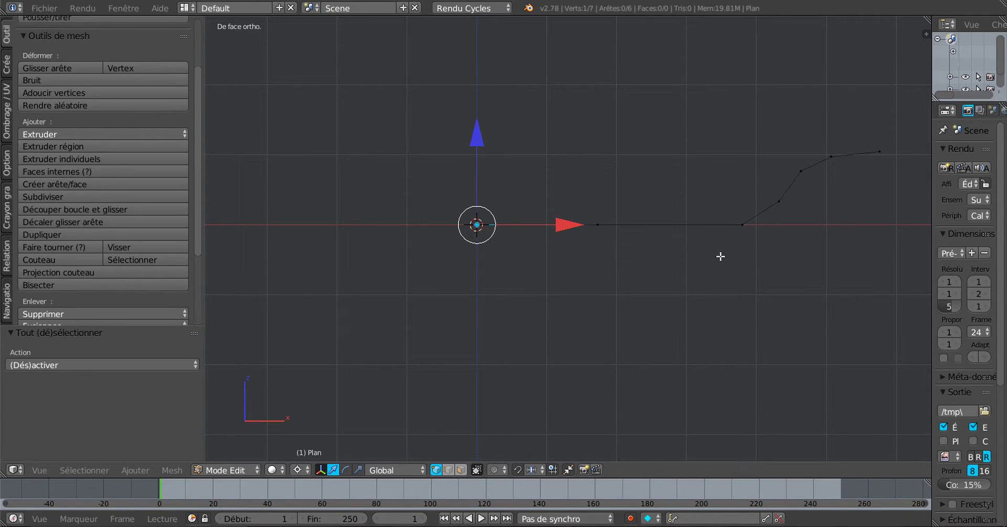
key("a")
key("a")
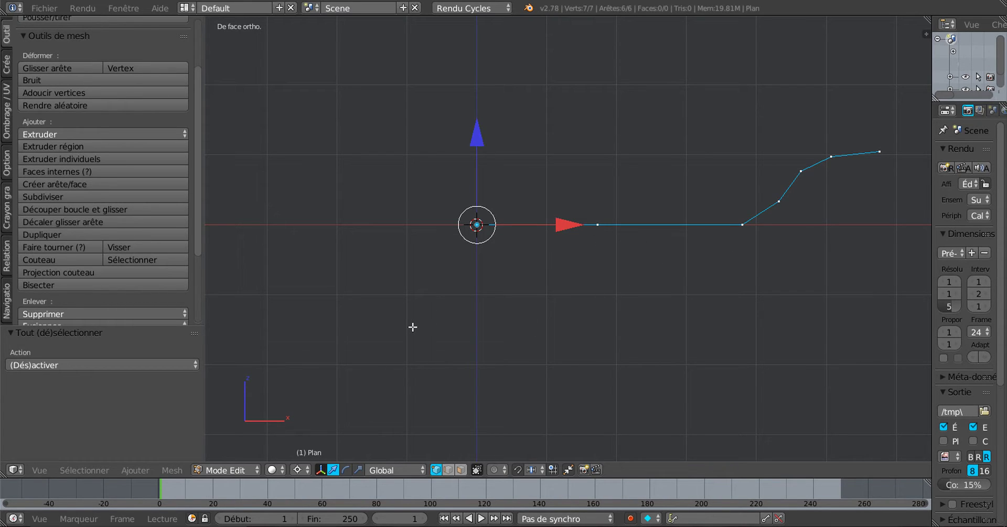
key("KP_7")
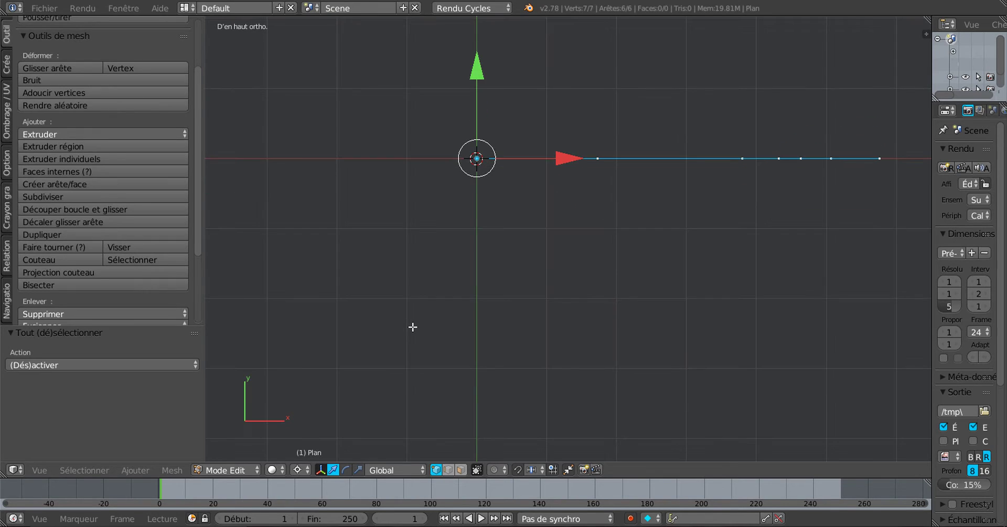
scroll(413, 327, "down", 1)
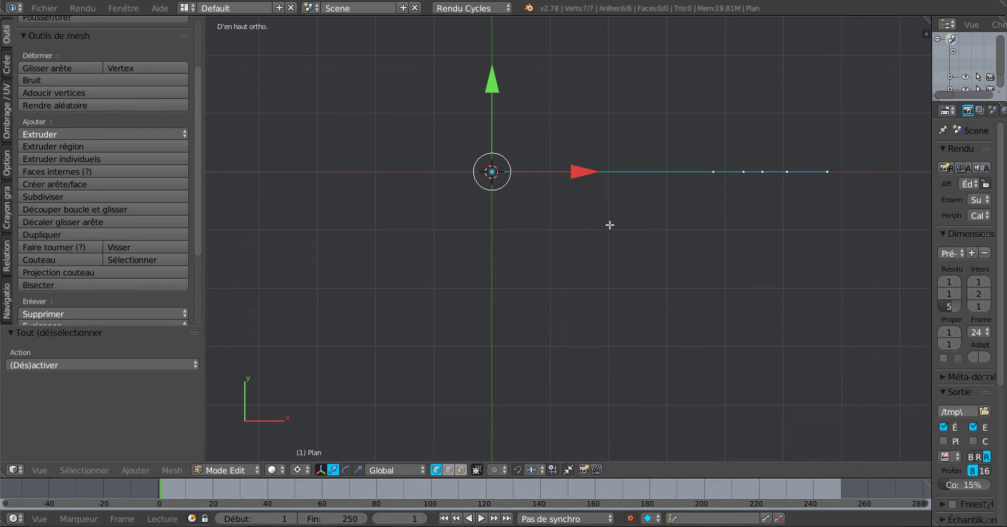
- Try rotating the whole profile around the 3D cursor in top view
key("r")
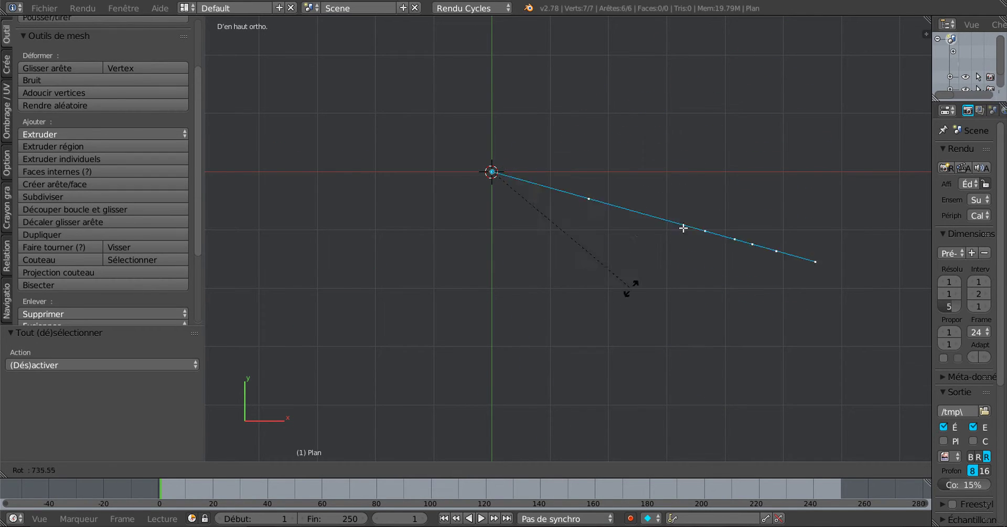
right_click(665, 249)
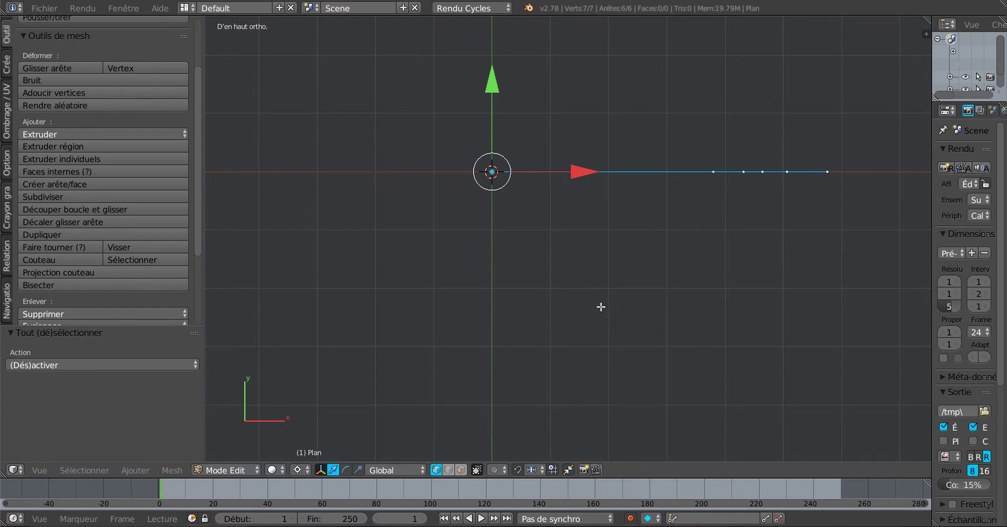
- Spin the selected profile around the 3D cursor in top view, over 90° in 9 steps
middle_click_drag(601, 306, 623, 325, "shift")
scroll(468, 320, "down", 1)
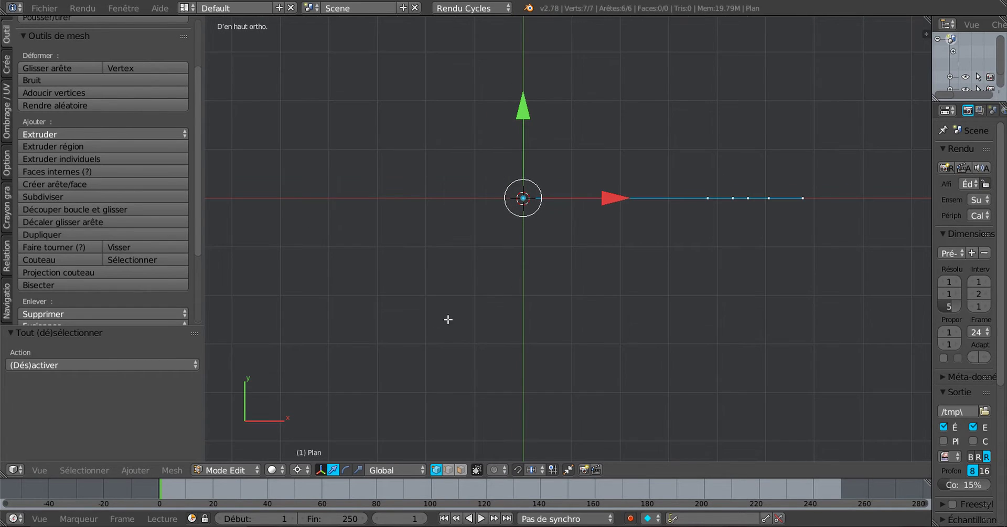
scroll(448, 319, "down", 2)
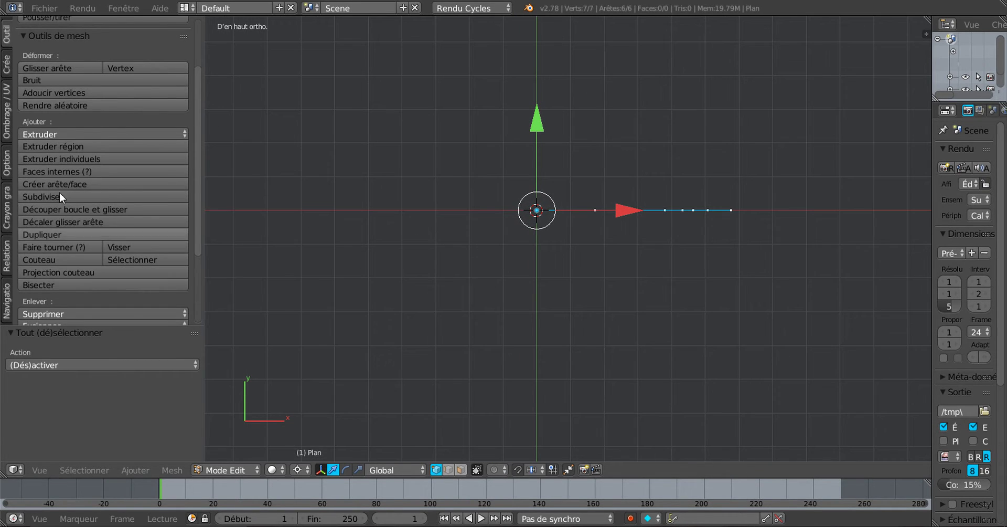
left_click(37, 246)
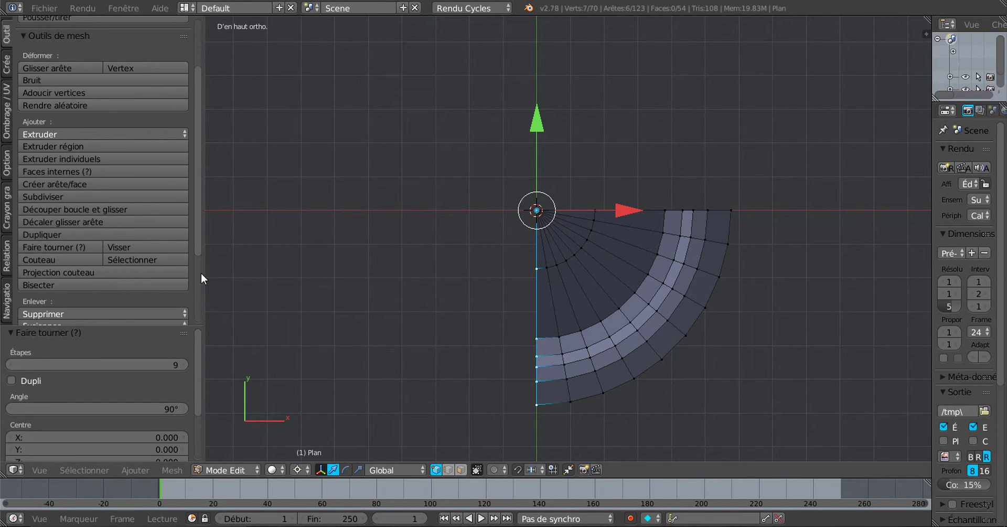
- Widen the tool shelf and enlarge the Spin settings area to show the step count, angle, centre and axis
left_click_drag(207, 270, 222, 171)
scroll(472, 310, "up", 3)
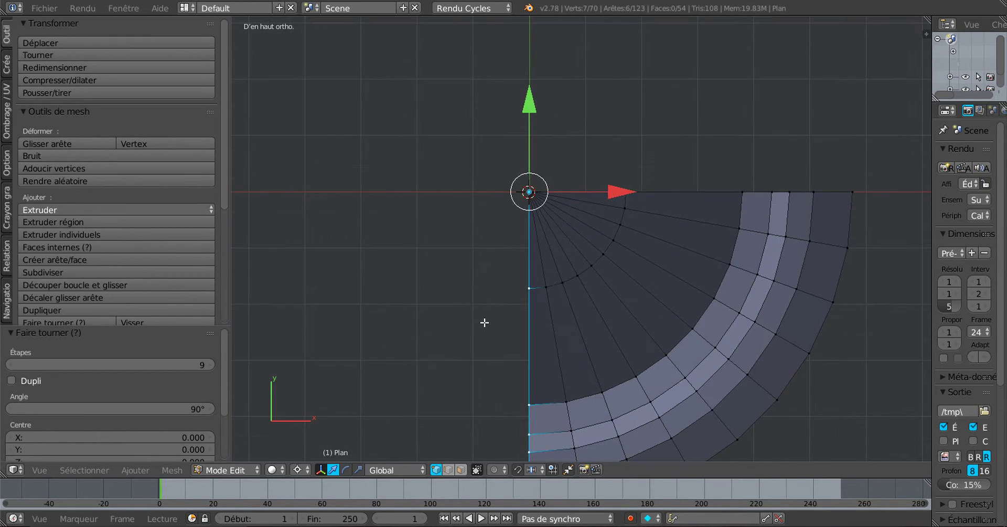
middle_click_drag(484, 322, 483, 198, "shift")
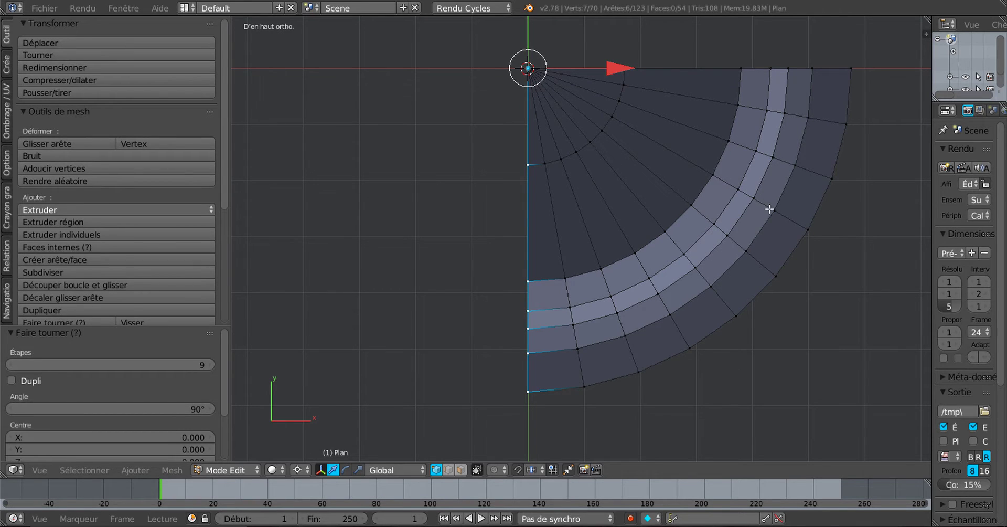
scroll(770, 209, "down", 1)
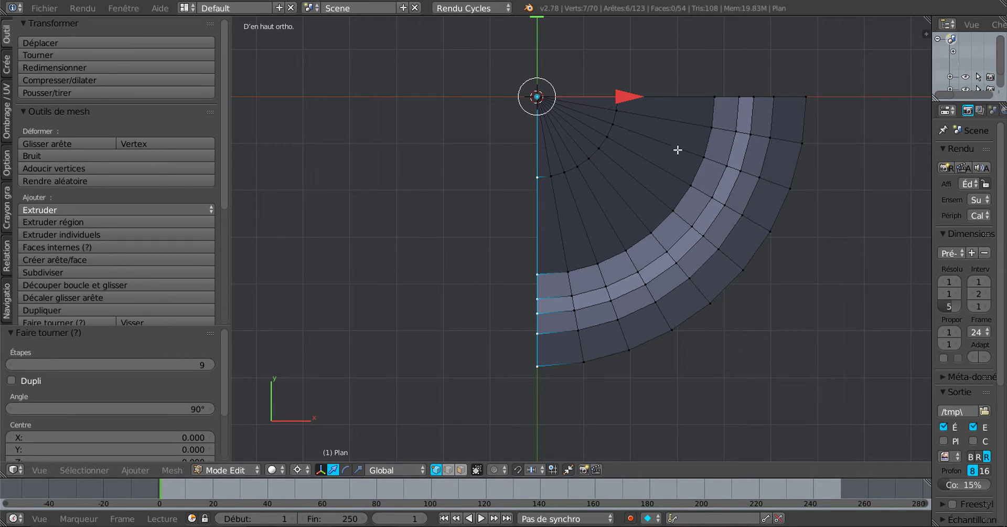
scroll(551, 308, "down", 1)
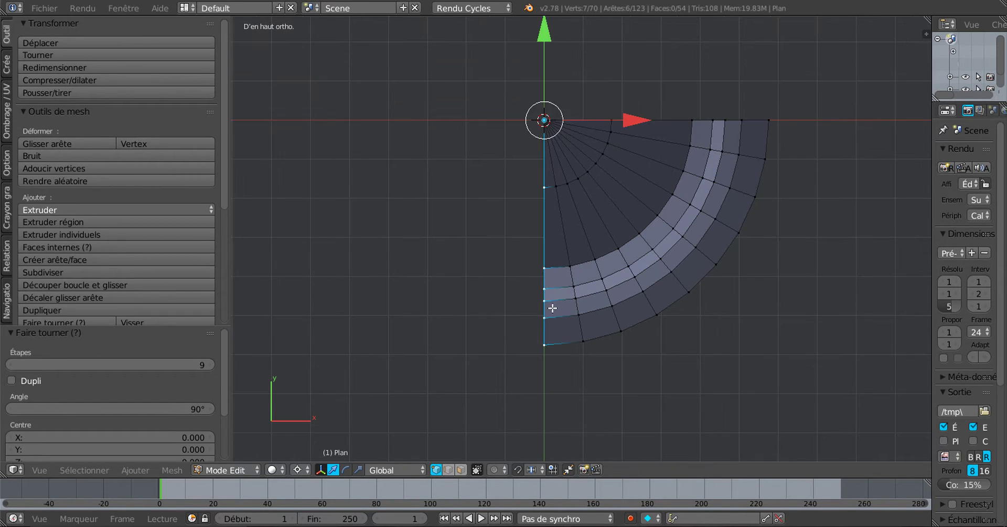
middle_click_drag(482, 304, 480, 329, "shift")
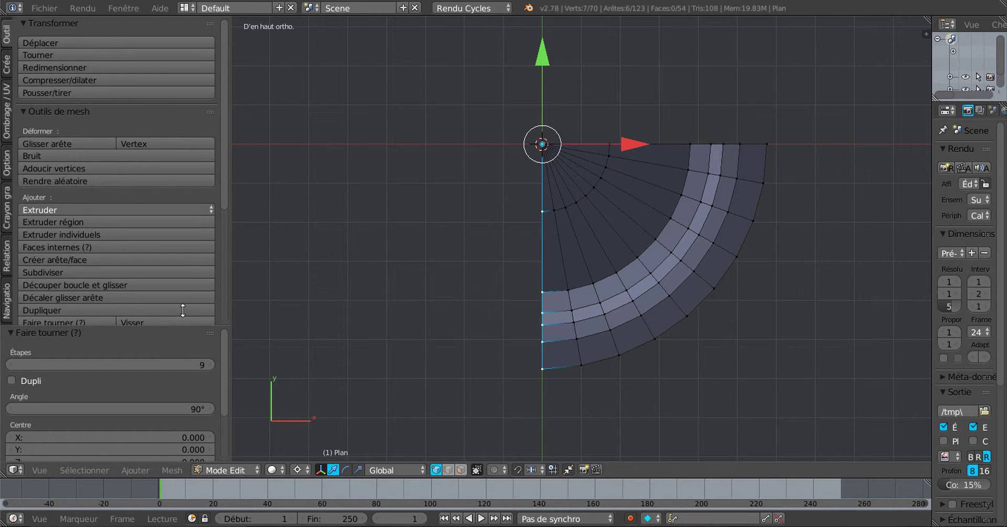
left_click_drag(184, 315, 194, 165)
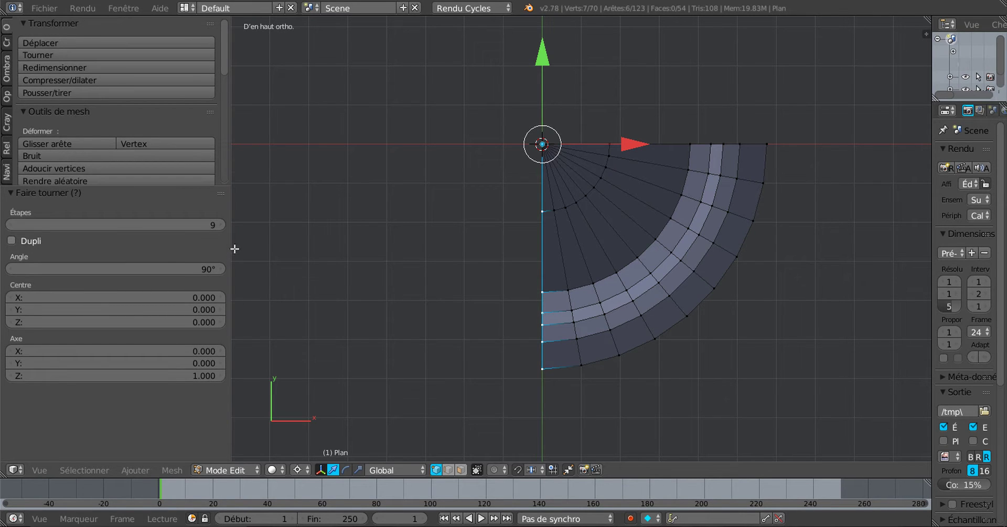
mouse_move(233, 243)
left_mouse_down()
mouse_move(281, 243)
mouse_move(251, 243)
left_mouse_up()
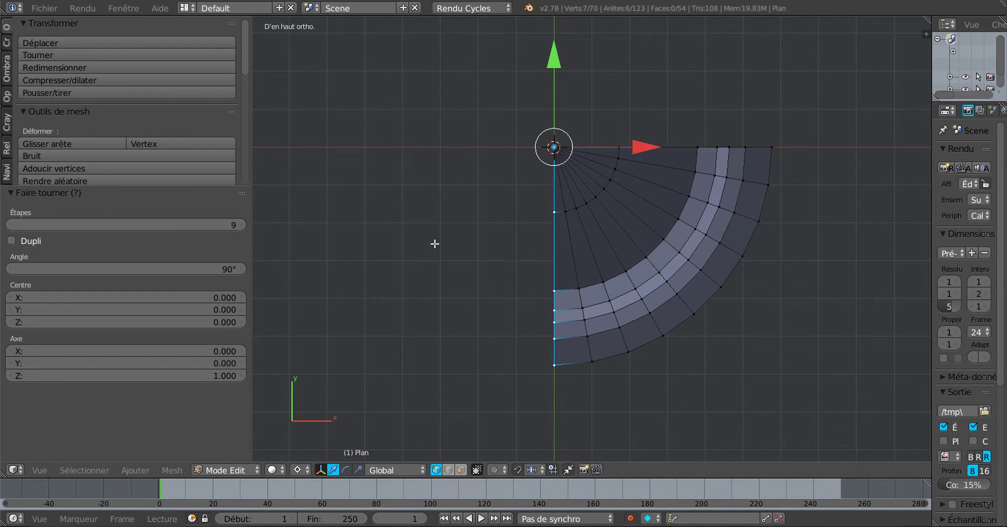
scroll(435, 243, "down", 4)
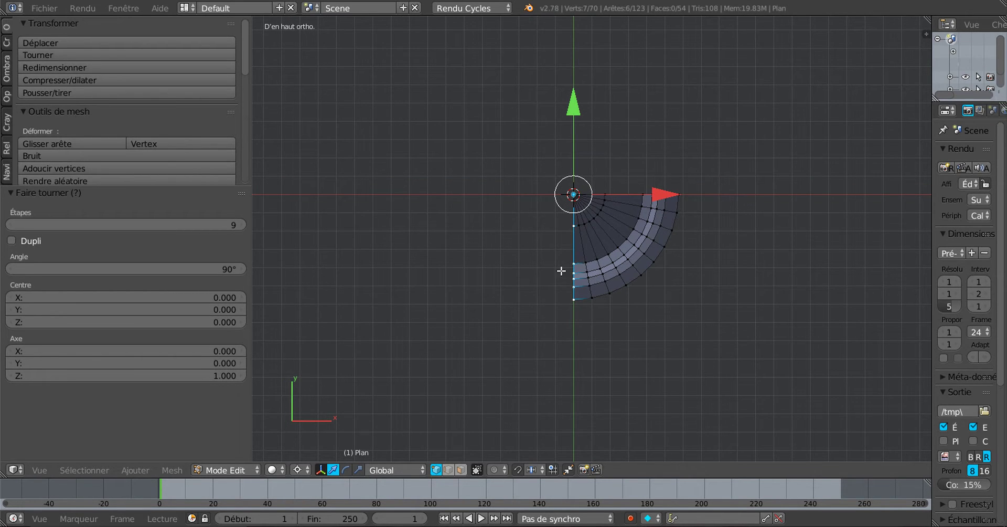
- Set the angle of the spin to 360° so the profile sweeps a full turn
scroll(489, 283, "up", 4)
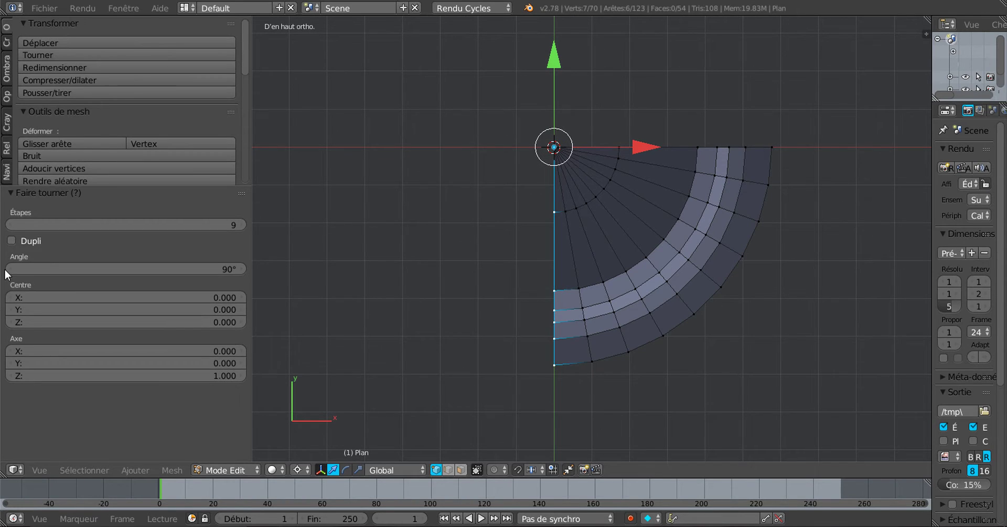
left_click(228, 269)
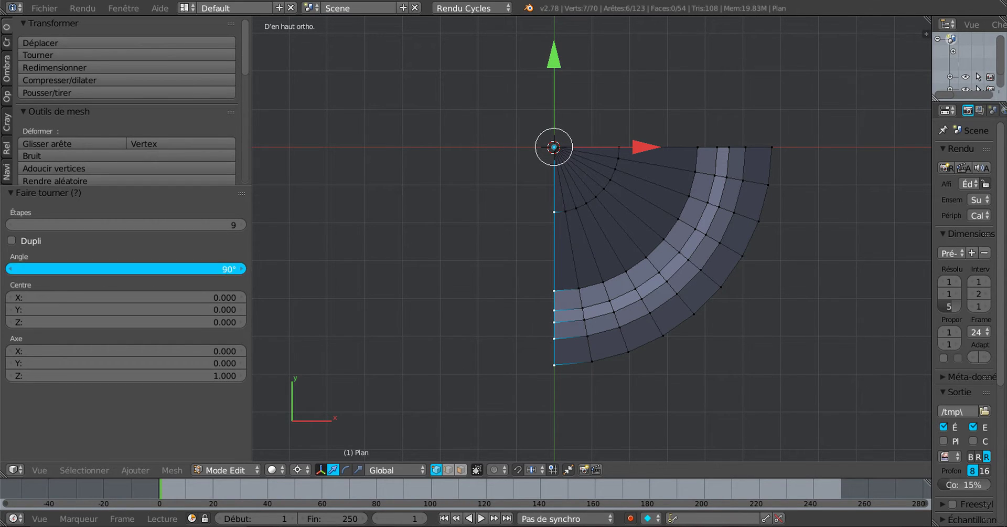
type("360")
key("Return")
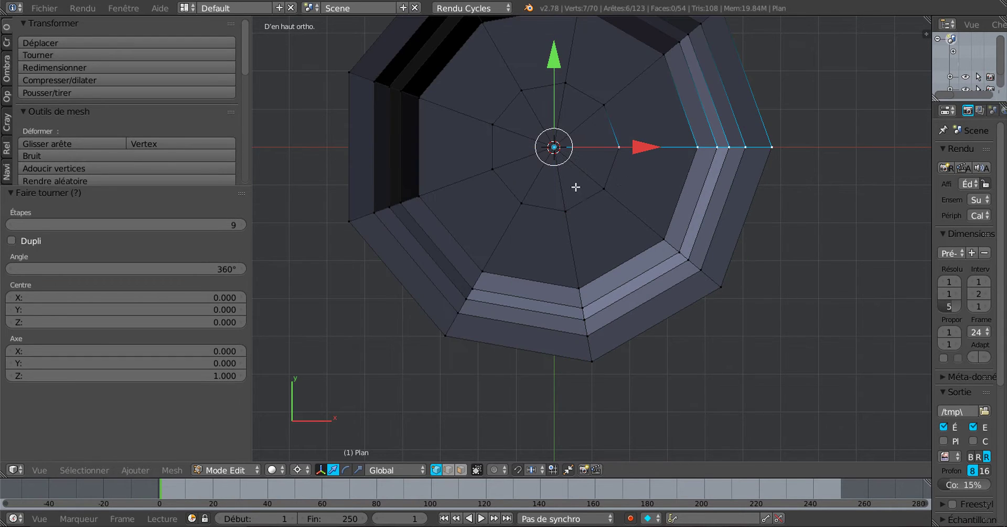
- Raise the spin's step count to 10, and after that to 20, for a rounder outline
scroll(577, 204, "down", 3)
scroll(700, 221, "up", 2)
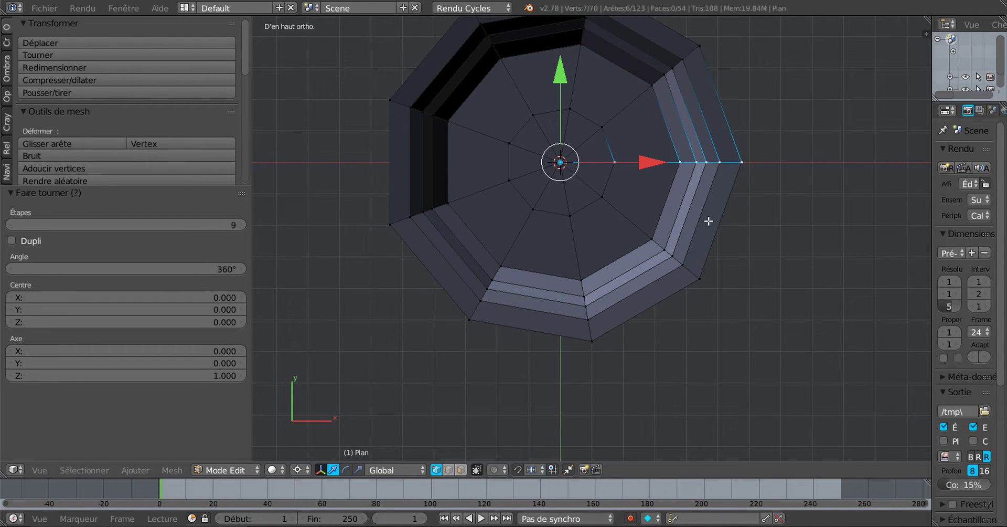
middle_click_drag(709, 221, 693, 279, "shift")
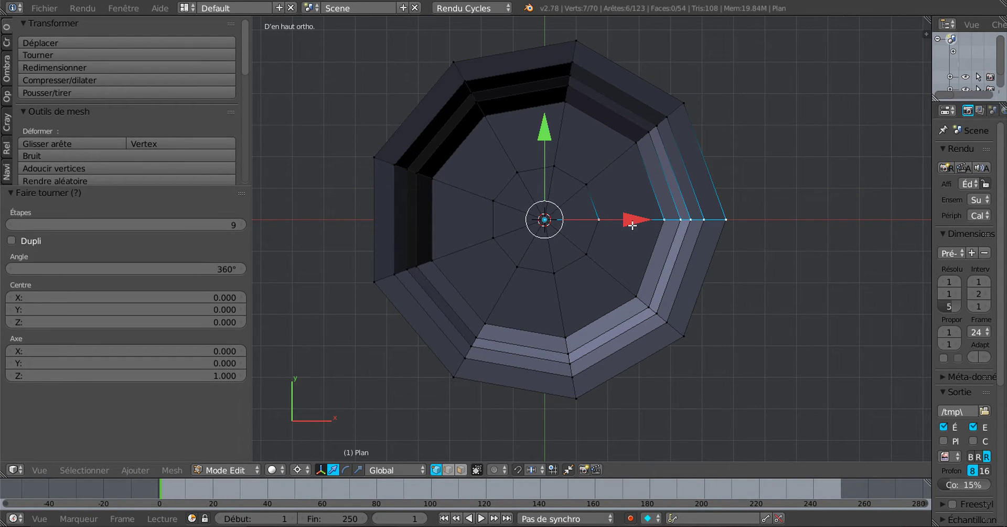
scroll(743, 237, "up", 2)
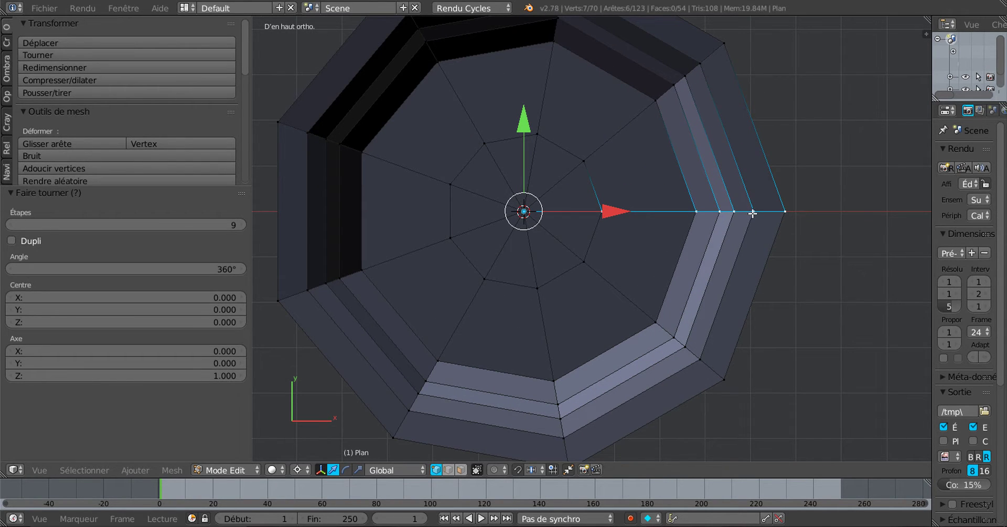
scroll(760, 213, "up", 1)
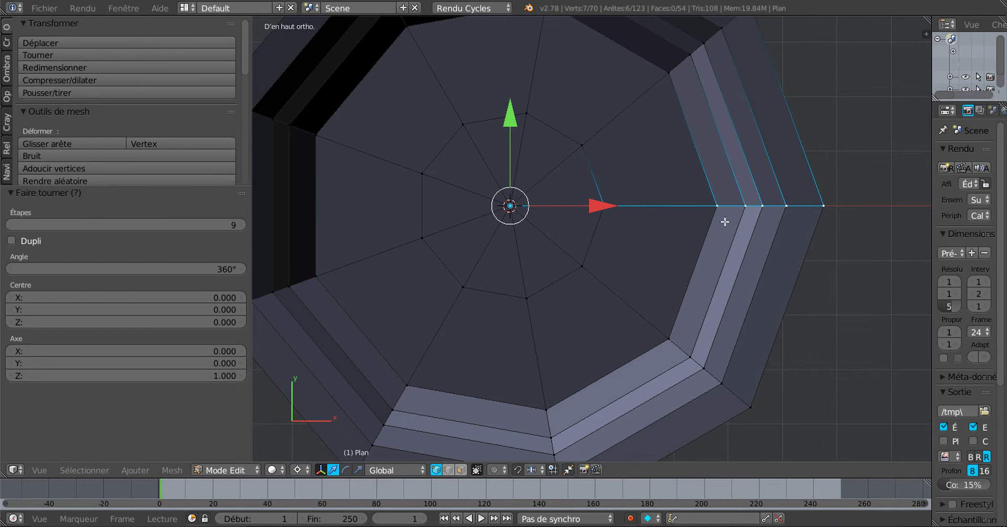
scroll(723, 218, "down", 2)
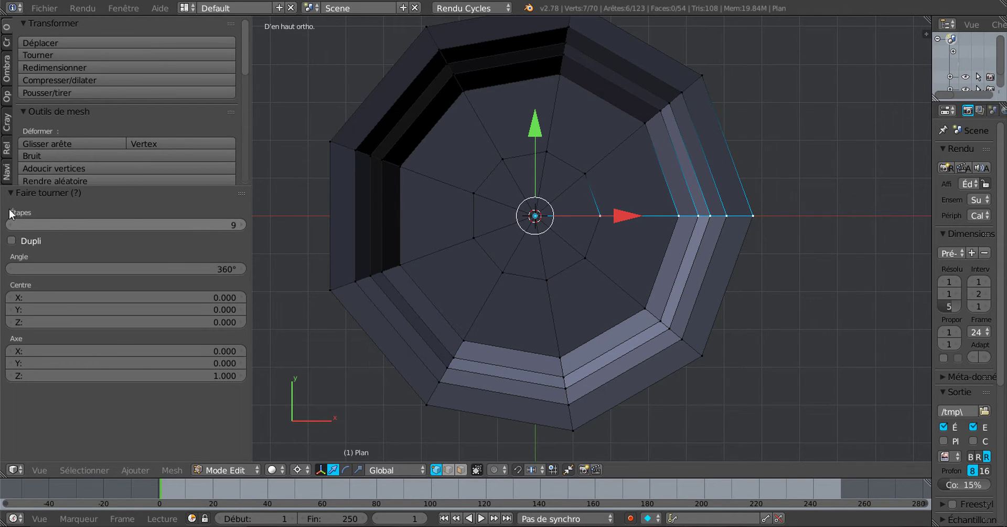
left_click(235, 225)
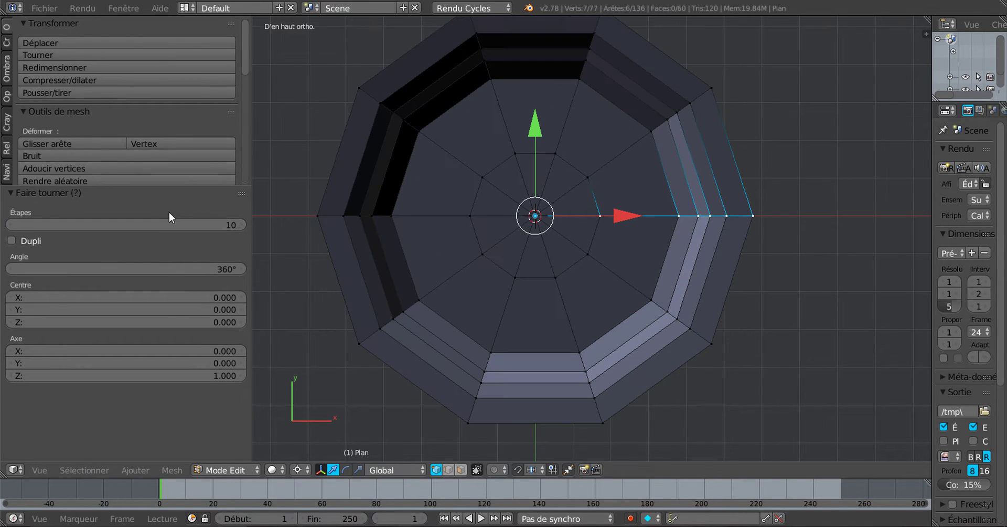
left_click(224, 225)
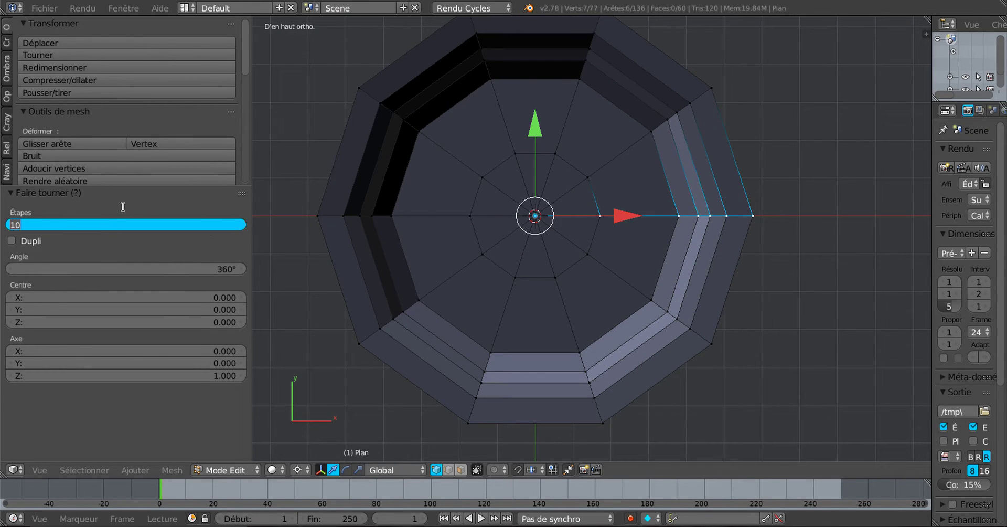
type("20")
key("Return")
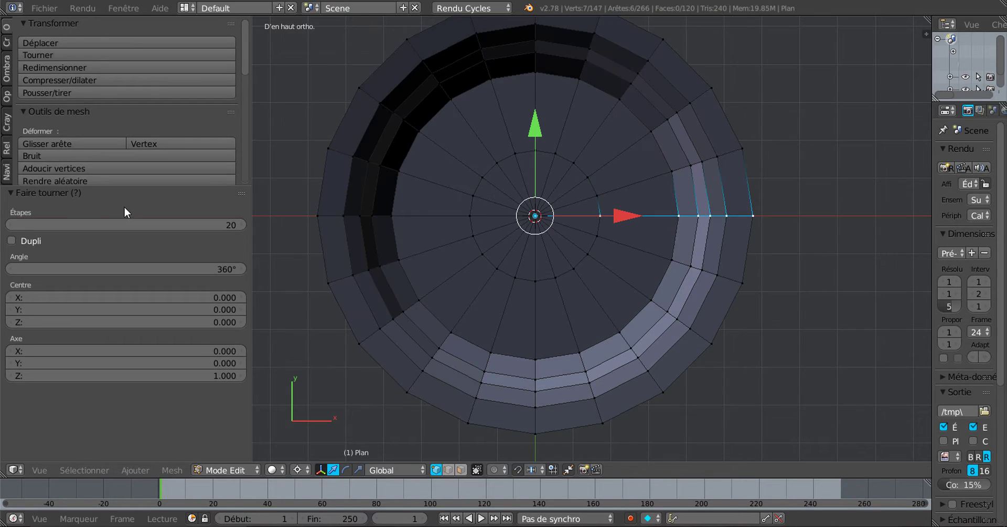
- Examine the spun mesh from an orbited angle and in top view, especially the seam along the X axis
middle_click_drag(685, 405, 651, 260)
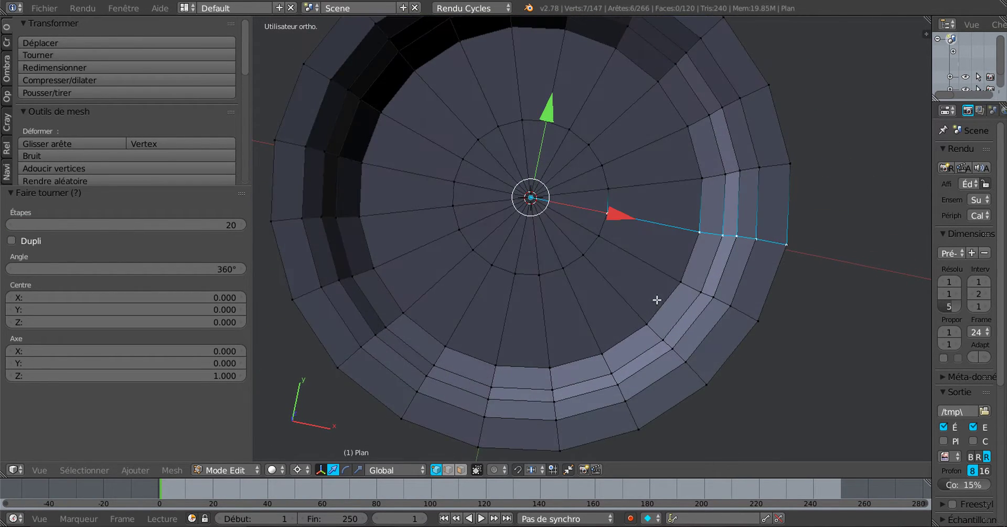
scroll(686, 297, "down", 4)
mouse_move(657, 299)
middle_mouse_down()
mouse_move(685, 296)
mouse_move(673, 303)
middle_mouse_up()
scroll(754, 298, "up", 1)
scroll(754, 298, "up", 2)
key("KP_7")
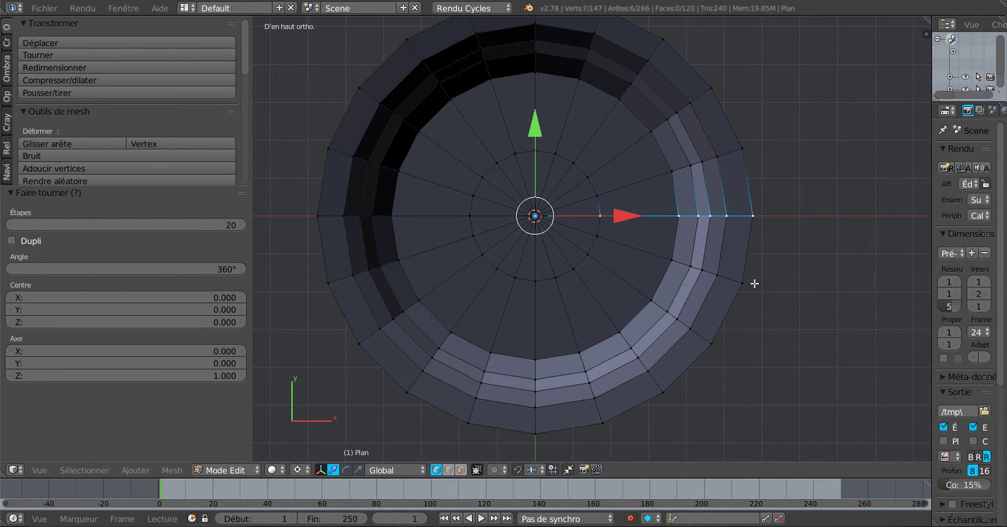
scroll(755, 282, "up", 2)
scroll(758, 283, "down", 1)
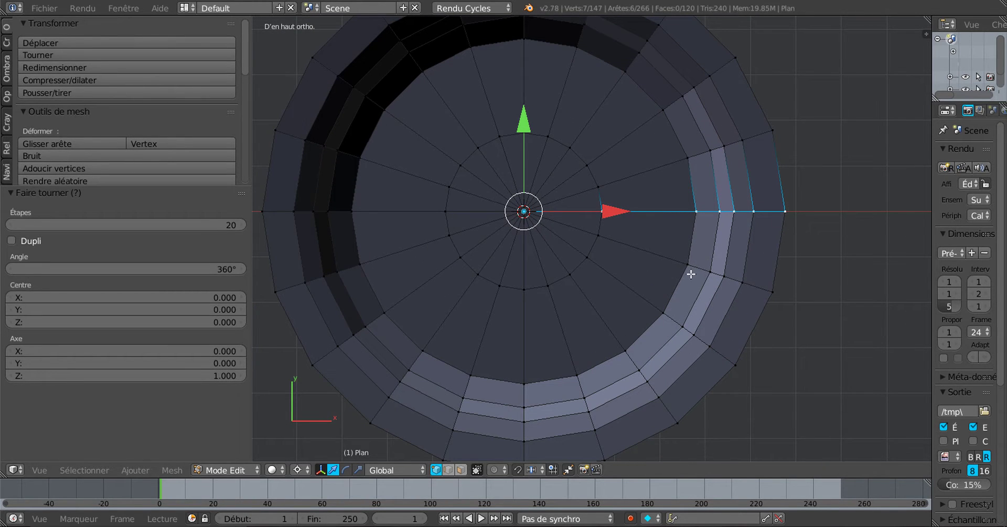
scroll(691, 274, "down", 1)
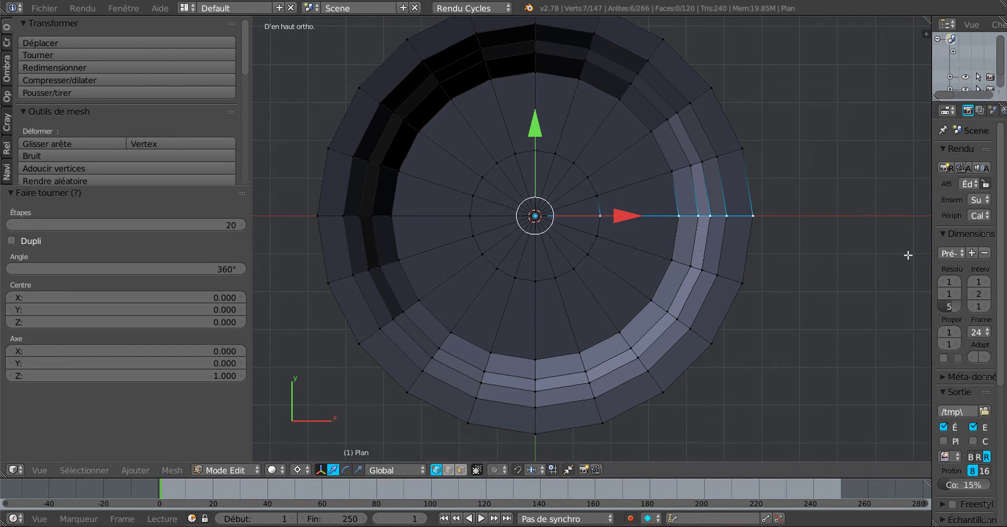
scroll(766, 303, "up", 1)
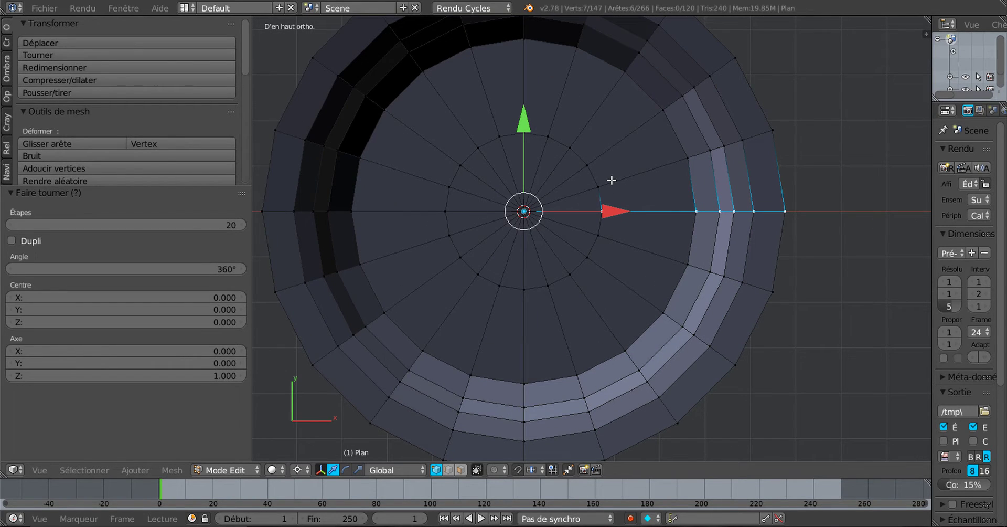
scroll(612, 180, "down", 1)
middle_click_drag(613, 213, 613, 218, "shift")
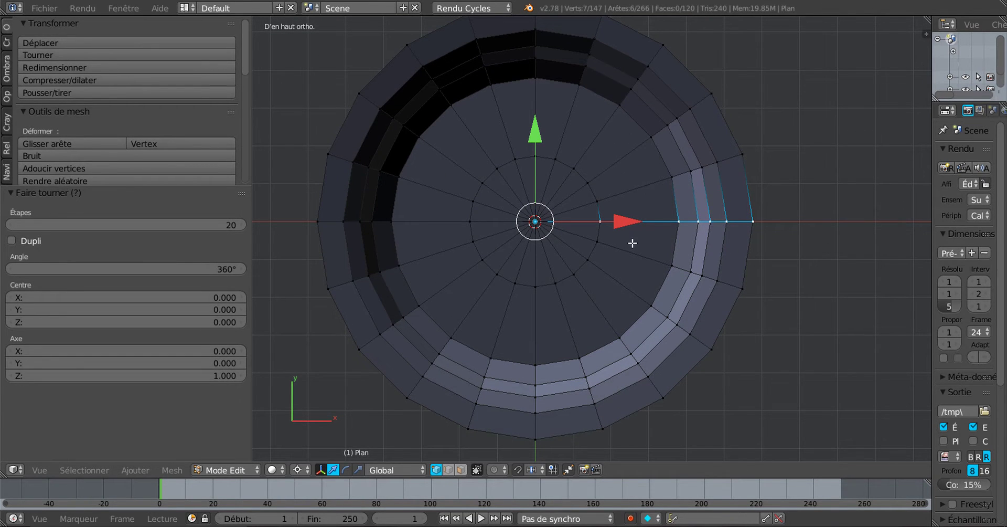
scroll(651, 247, "down", 2)
middle_click_drag(683, 261, 669, 252, "shift")
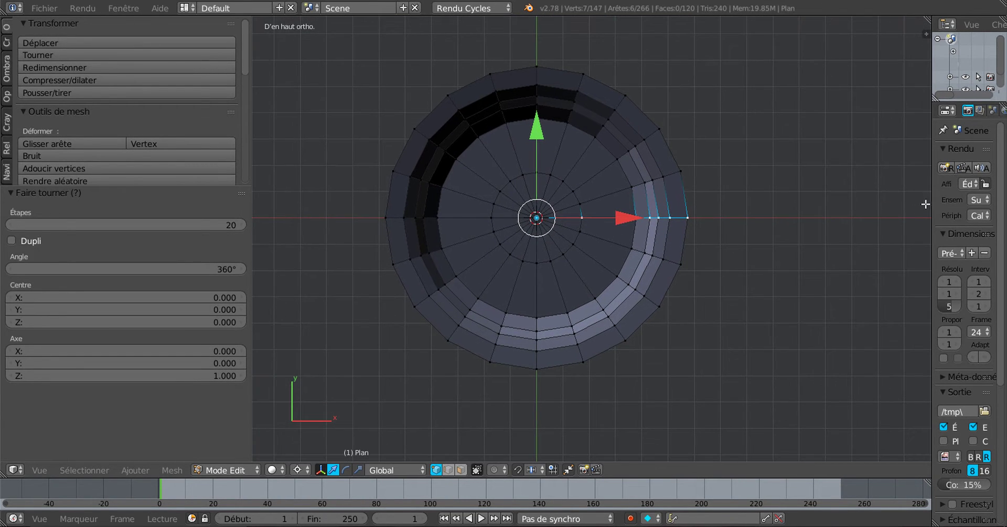
scroll(601, 221, "up", 2)
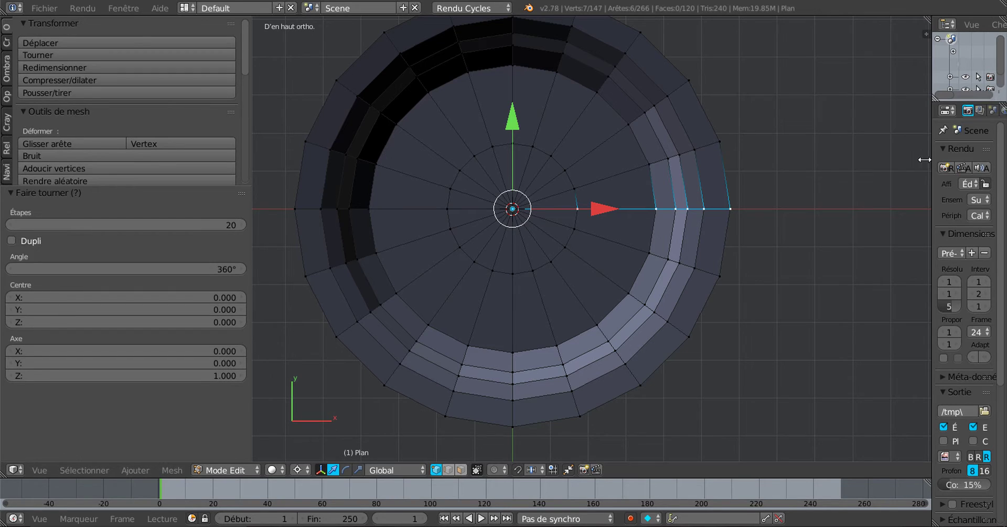
- Widen the properties editor and add a Subdivision Surface modifier to the mesh with a viewport level of 2
left_click_drag(932, 160, 821, 160)
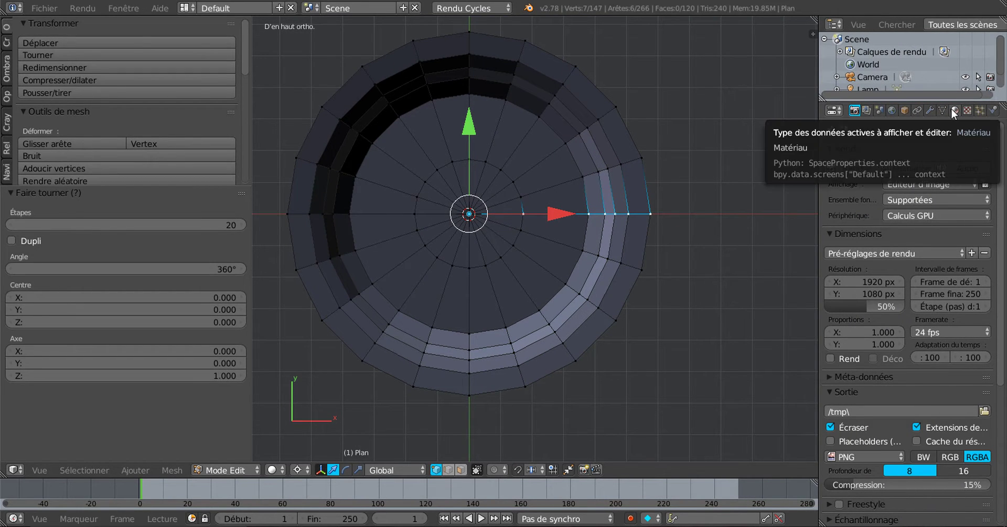
left_click(929, 109)
left_click(910, 153)
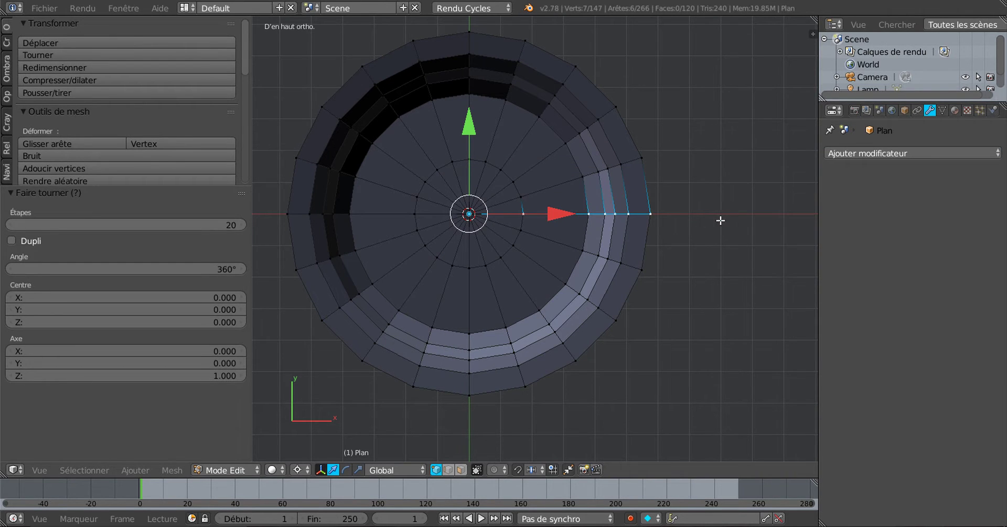
left_click(892, 152)
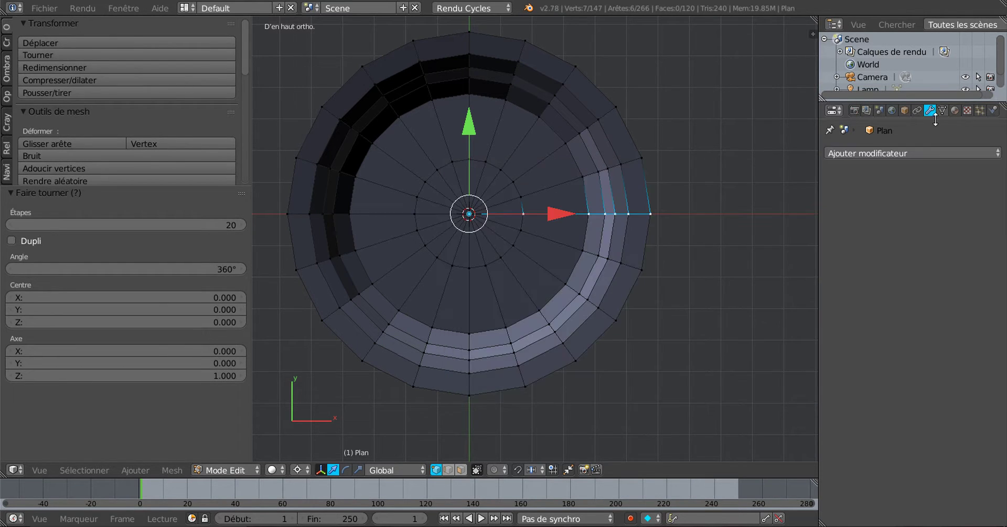
left_click(908, 154)
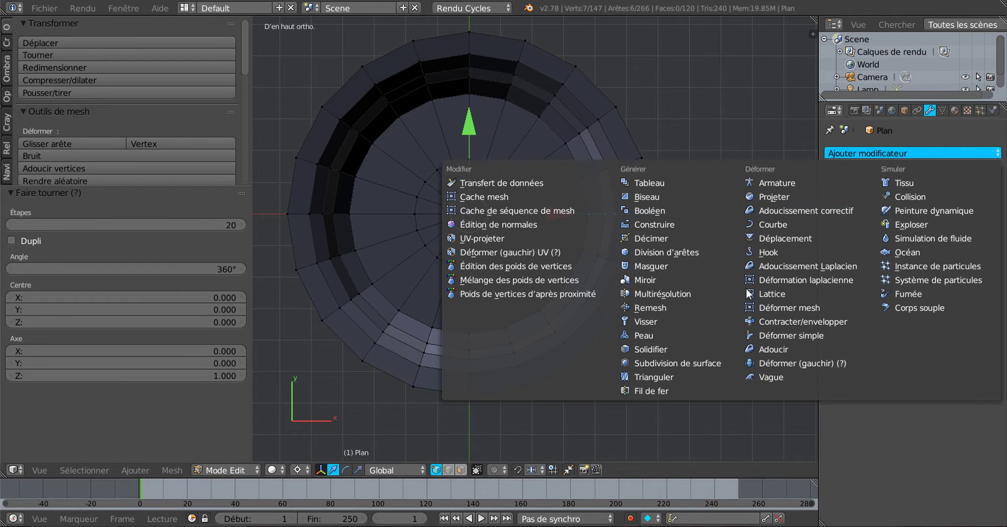
left_click(684, 362)
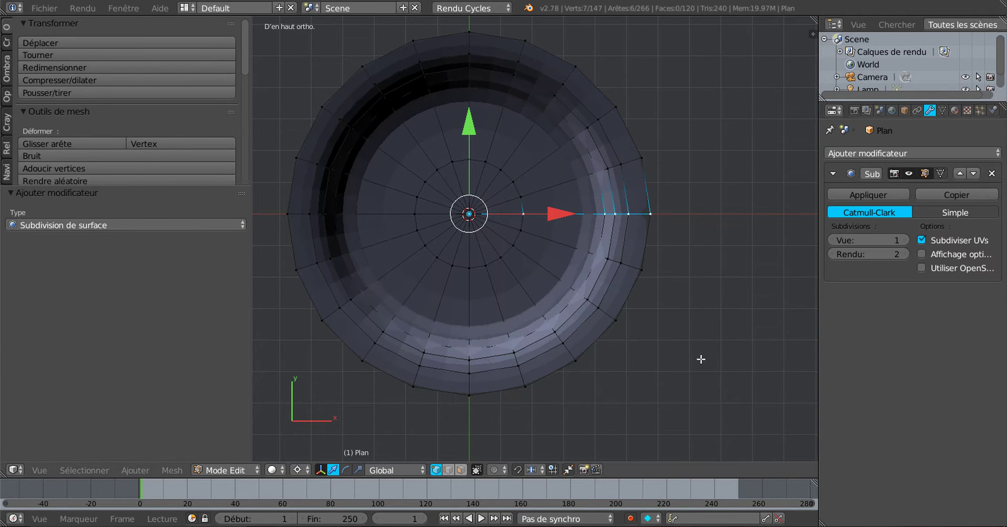
left_click(904, 240)
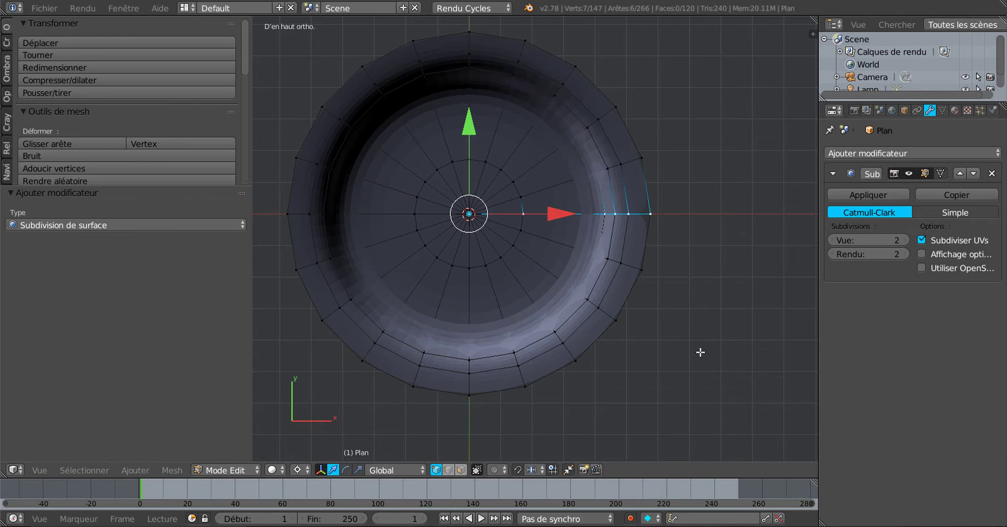
- Try moving the outermost vertex on the X-axis seam and its inner neighbour to check for doubled vertices
scroll(691, 346, "up", 3)
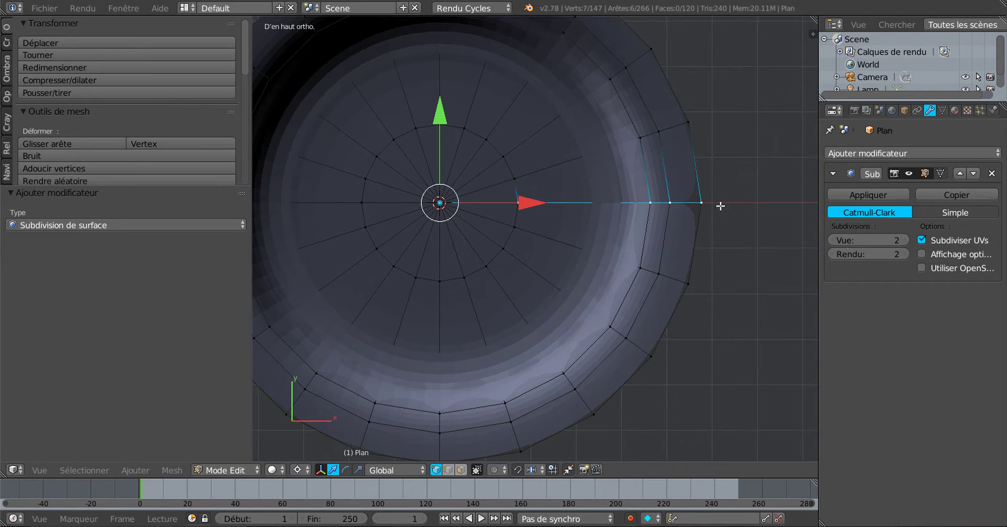
right_click(710, 198)
scroll(747, 238, "up", 2)
middle_click_drag(747, 237, 639, 271, "shift")
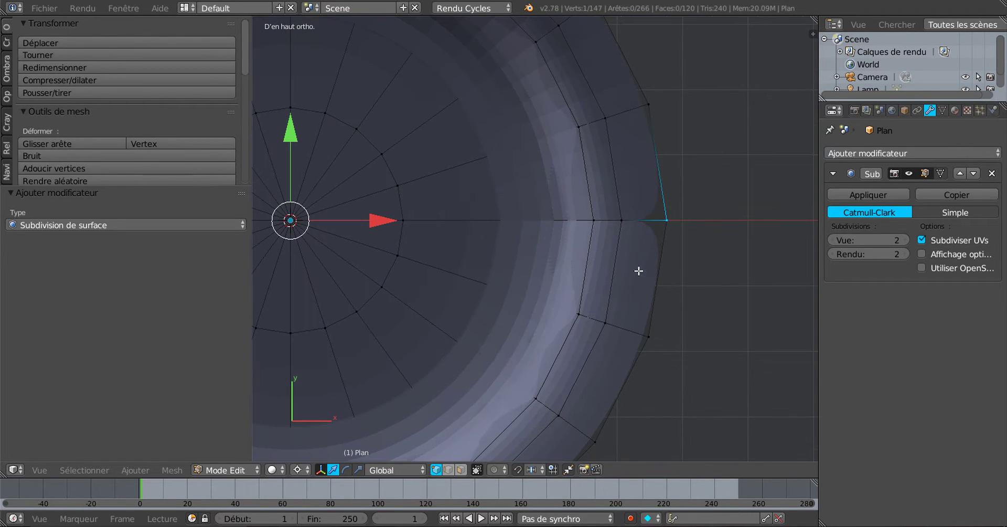
key("g")
right_click(721, 139)
right_click(621, 215)
key("g")
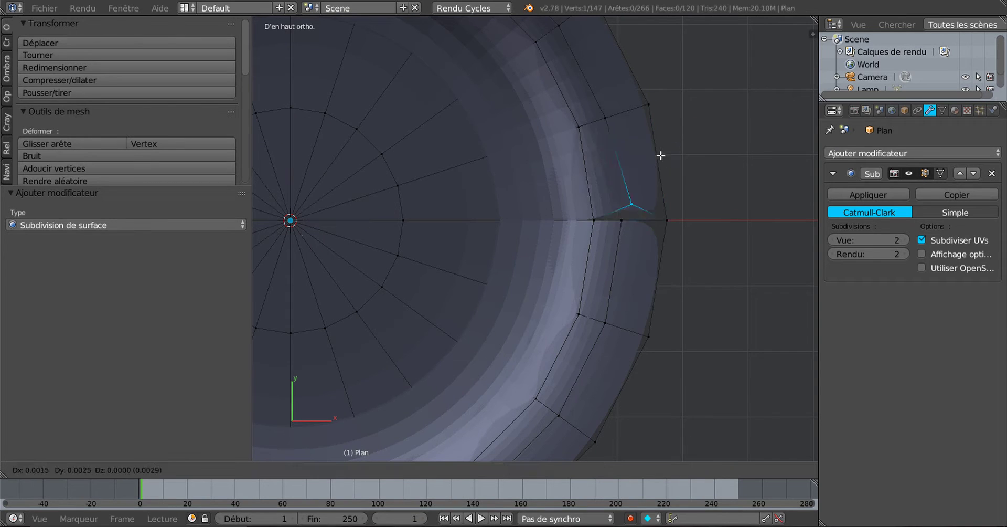
right_click(670, 147)
scroll(710, 254, "down", 3)
middle_click_drag(683, 278, 758, 265, "shift")
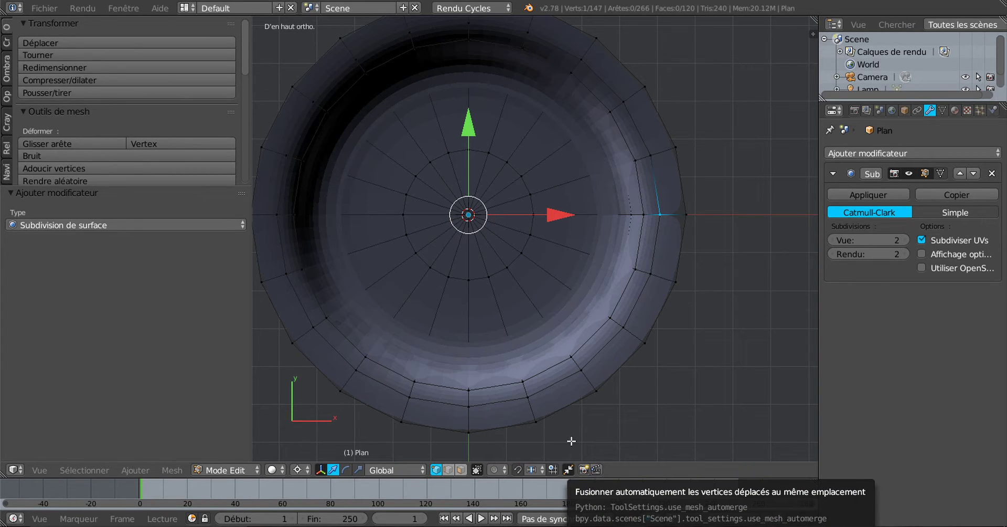
- Try moving the outermost seam vertex away from its neighbours once more, cancelling each move
scroll(641, 247, "up", 2)
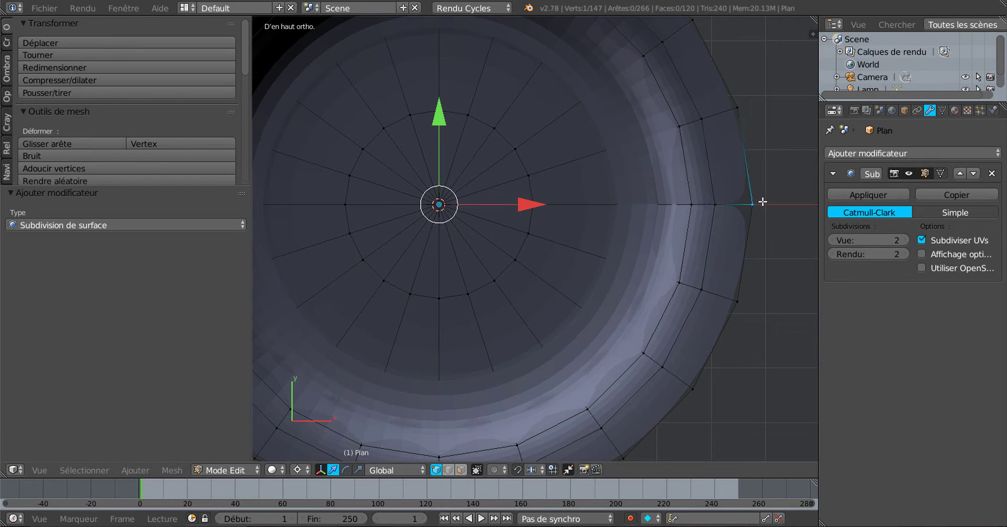
key("g")
right_click(738, 163)
key("g")
right_click(779, 149)
scroll(741, 214, "down", 3)
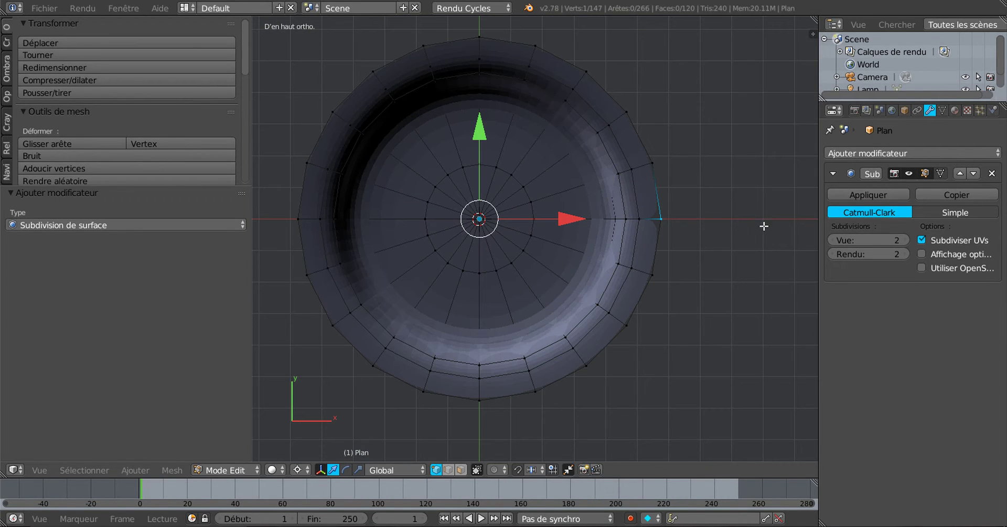
- Narrow the properties editor slightly to give the 3D view more room, and recentre the whole mesh
left_click_drag(827, 208, 854, 211)
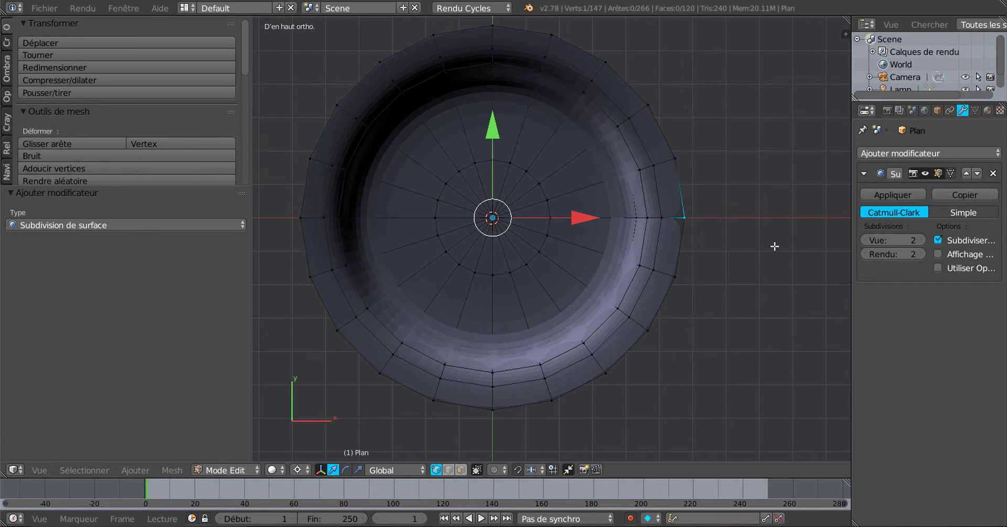
middle_click_drag(793, 230, 816, 227, "shift")
scroll(729, 250, "down", 3)
scroll(634, 260, "up", 2)
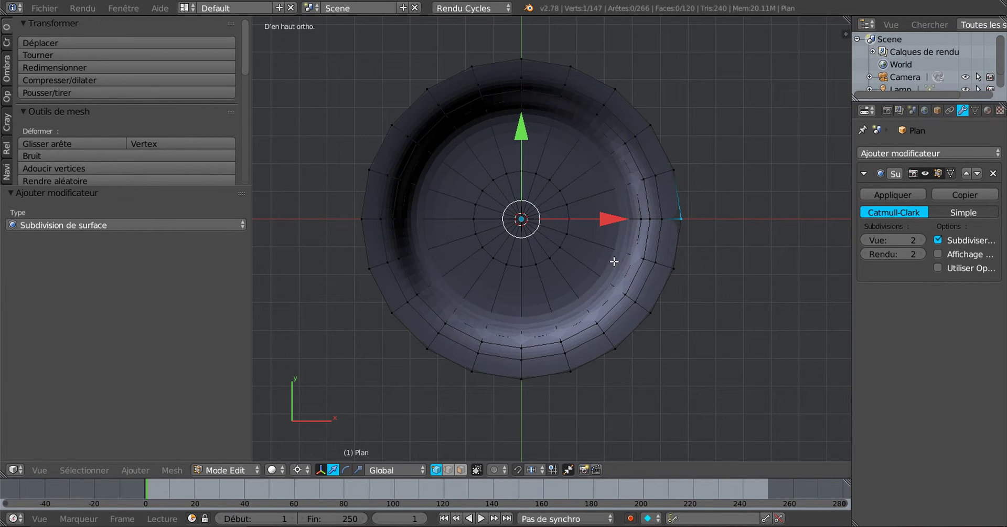
- Select the entire mesh and remove its doubled vertices, widening the tool shelf to reach the command
key("a")
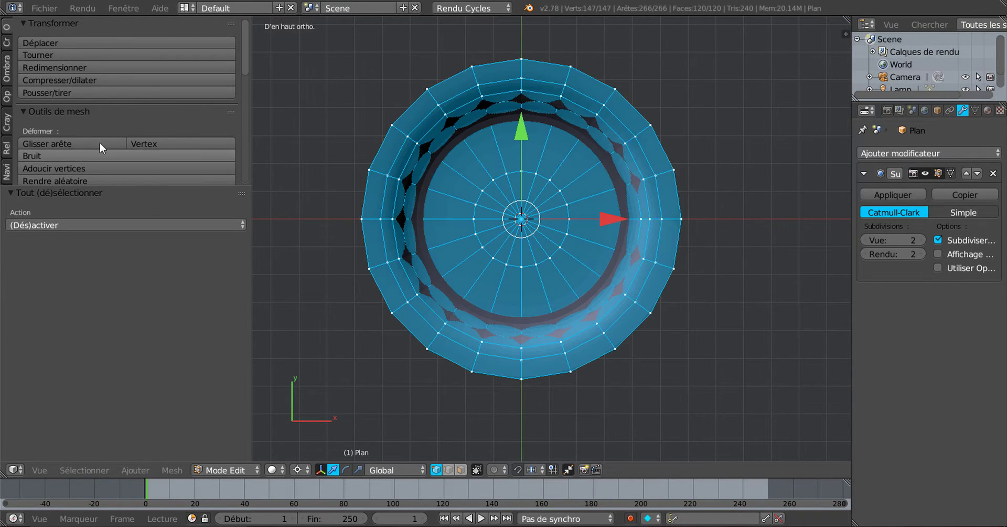
left_click_drag(246, 53, 262, 160)
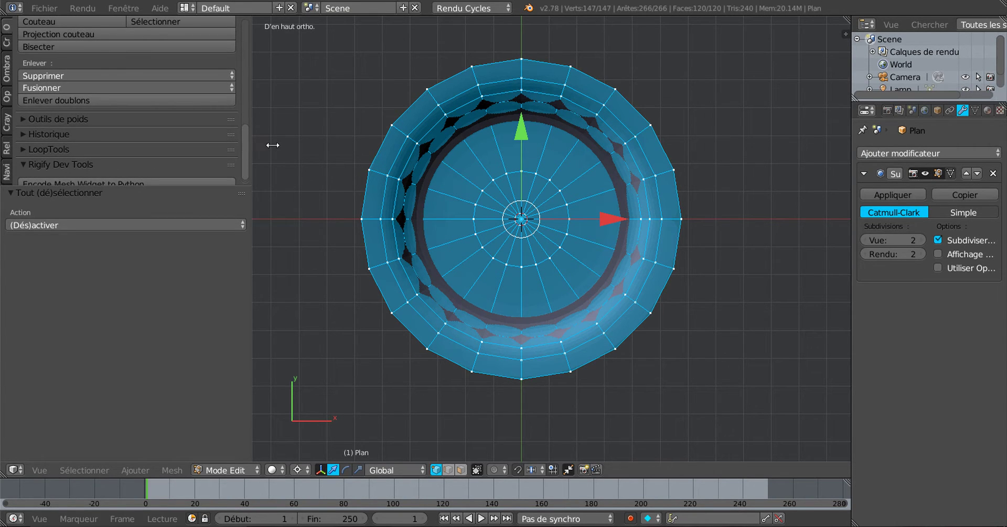
left_click_drag(250, 147, 326, 140)
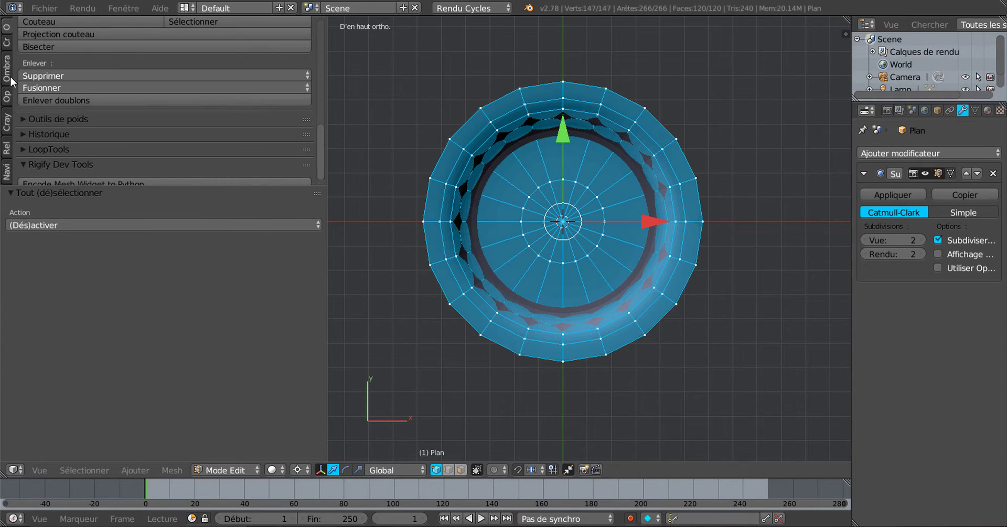
left_click(6, 27)
scroll(163, 165, "down", 10)
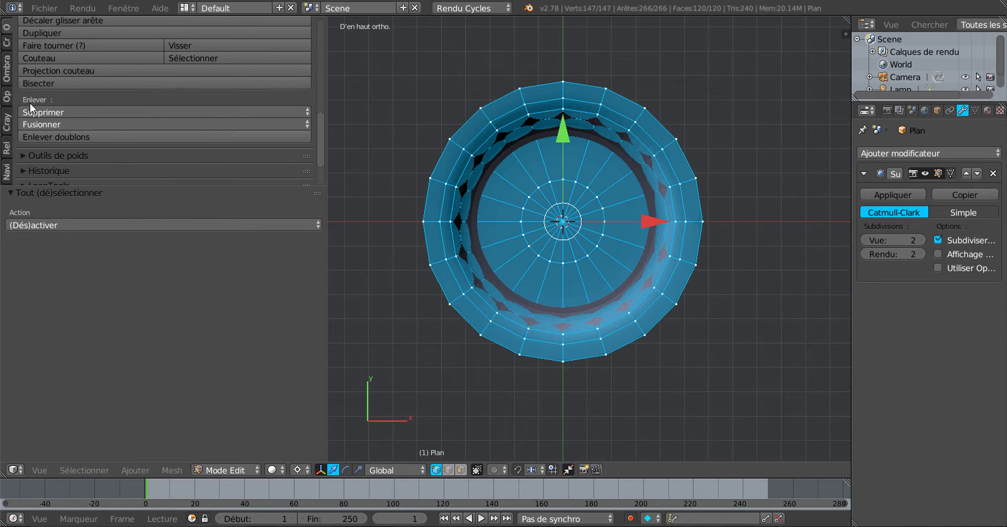
left_click(49, 135)
- Try moving each of the outer seam vertices along the X axis to check for remaining doubles, cancelling every move
scroll(650, 214, "up", 4)
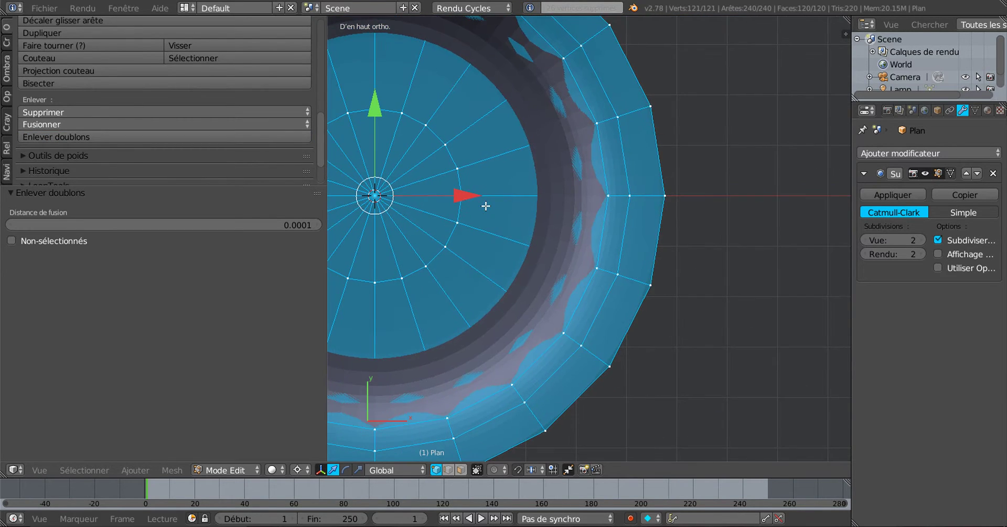
scroll(485, 205, "up", 3)
right_click_drag(716, 159, 742, 83)
right_click(741, 85)
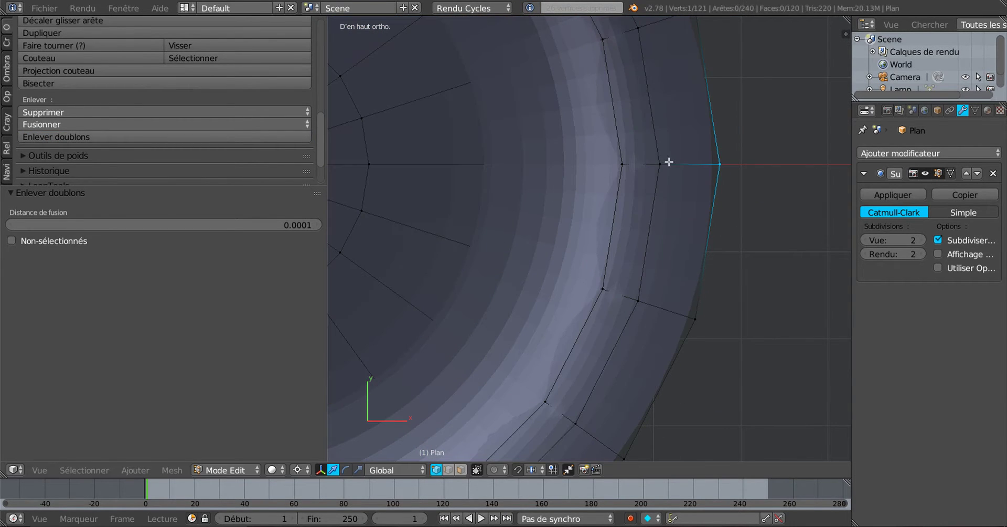
right_click_drag(661, 163, 717, 231)
right_click(714, 229)
right_click_drag(619, 163, 659, 83)
right_click(656, 85)
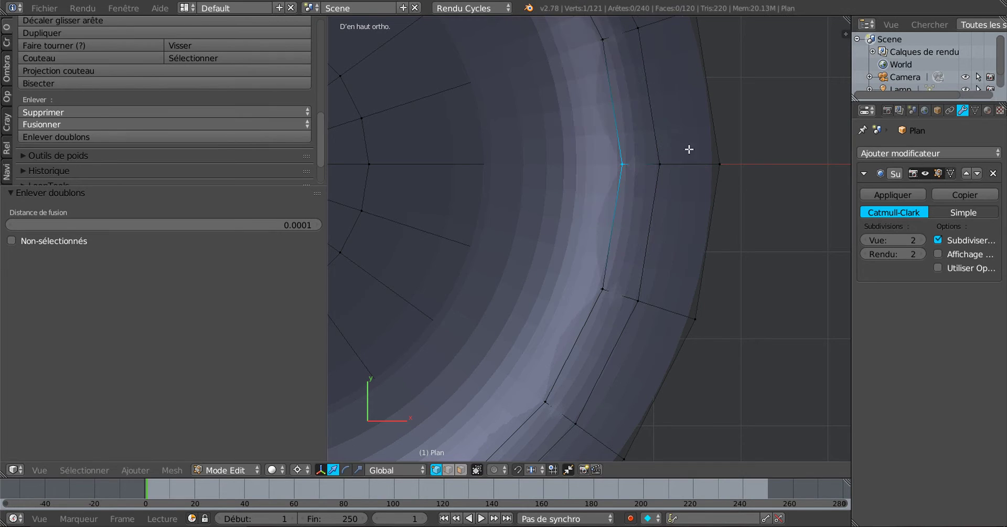
key("g")
right_click(707, 123)
right_click_drag(675, 161, 727, 121)
right_click(728, 120)
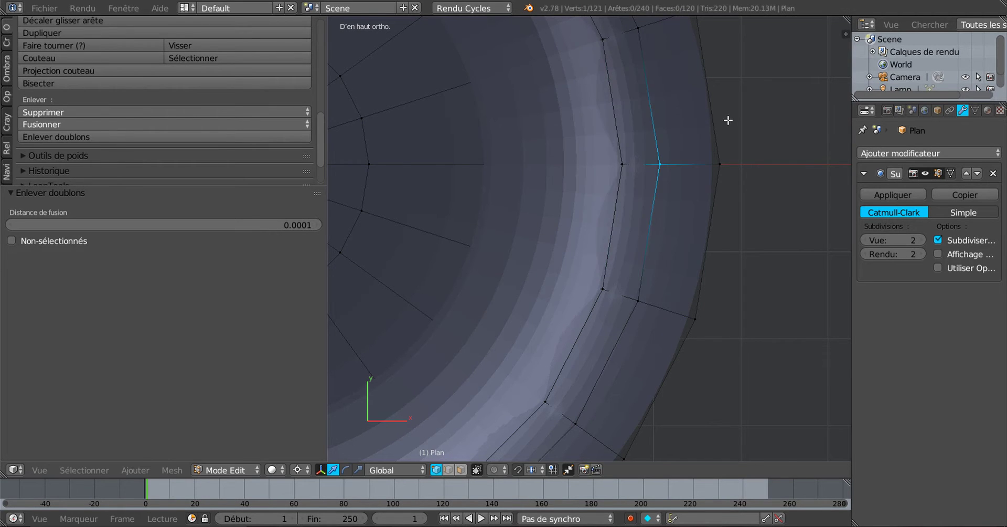
- Return to Object Mode and display the subdivided mesh as a wireframe
scroll(727, 122, "down", 4)
middle_click_drag(620, 261, 677, 252, "shift")
key("Tab")
scroll(565, 278, "up", 2)
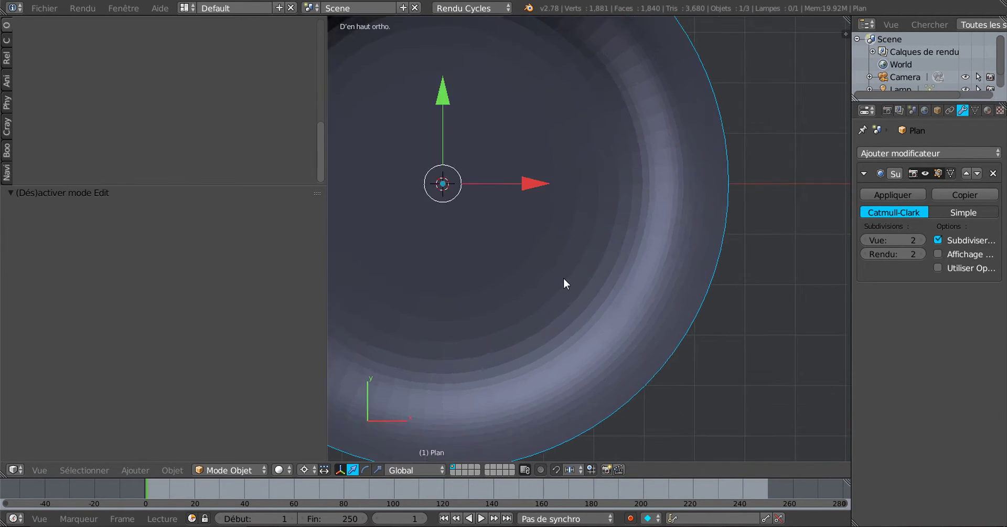
key("z")
- Examine the subdivided wireframe from above, especially the topology where the edges converge at the centre
scroll(564, 277, "down", 3)
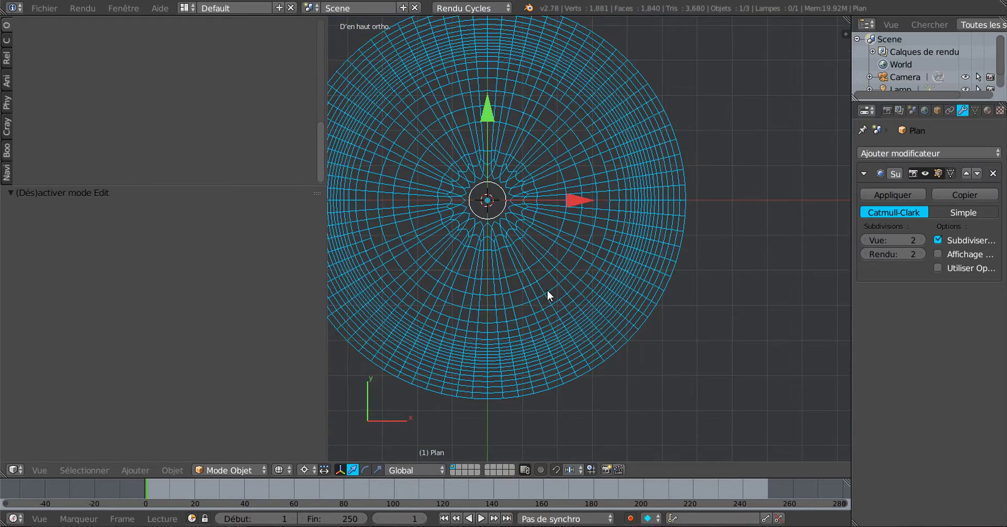
middle_click_drag(546, 291, 617, 295, "shift")
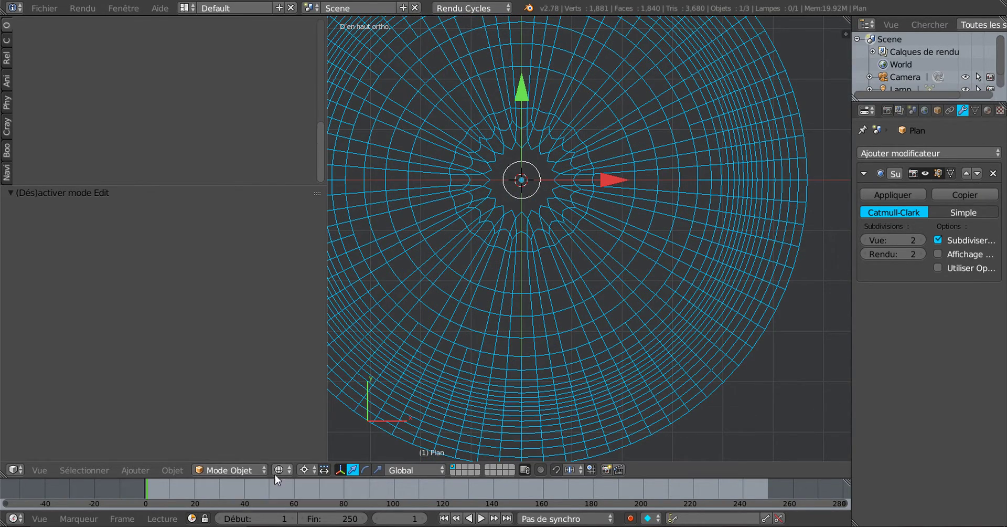
scroll(546, 279, "down", 3)
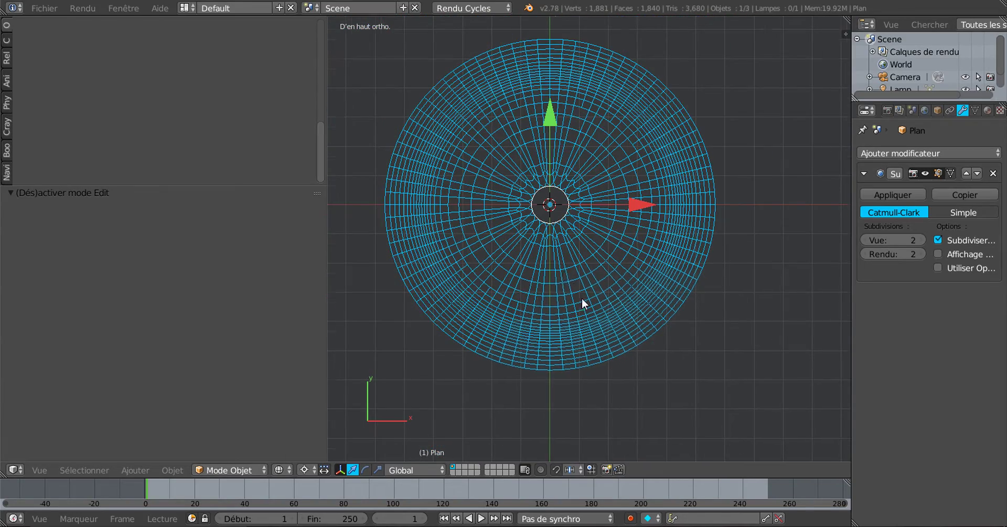
scroll(595, 315, "down", 1)
scroll(595, 312, "up", 5)
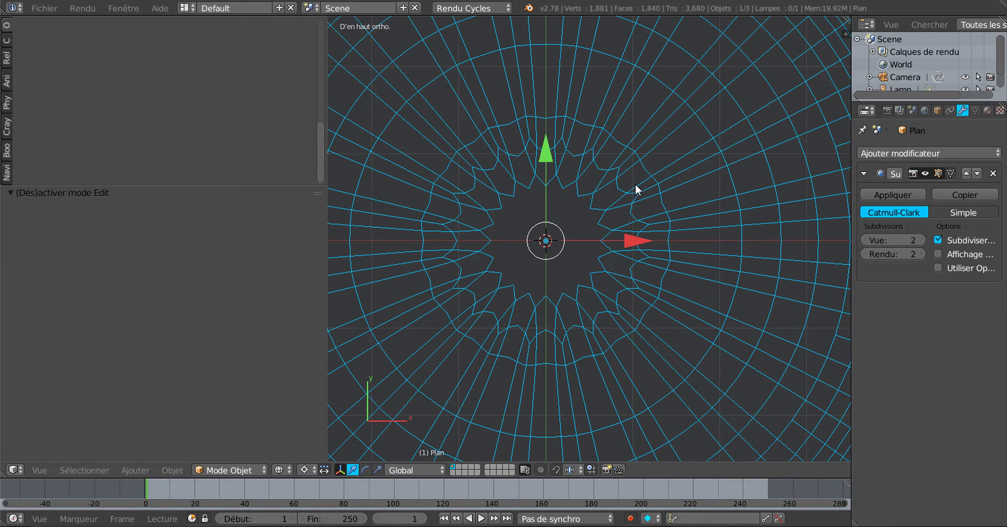
scroll(699, 277, "up", 1)
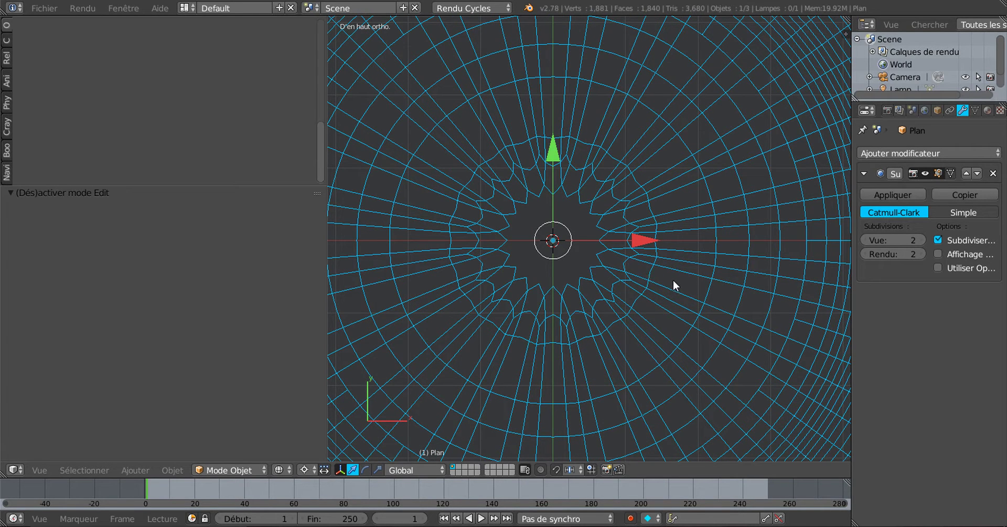
scroll(663, 285, "down", 1)
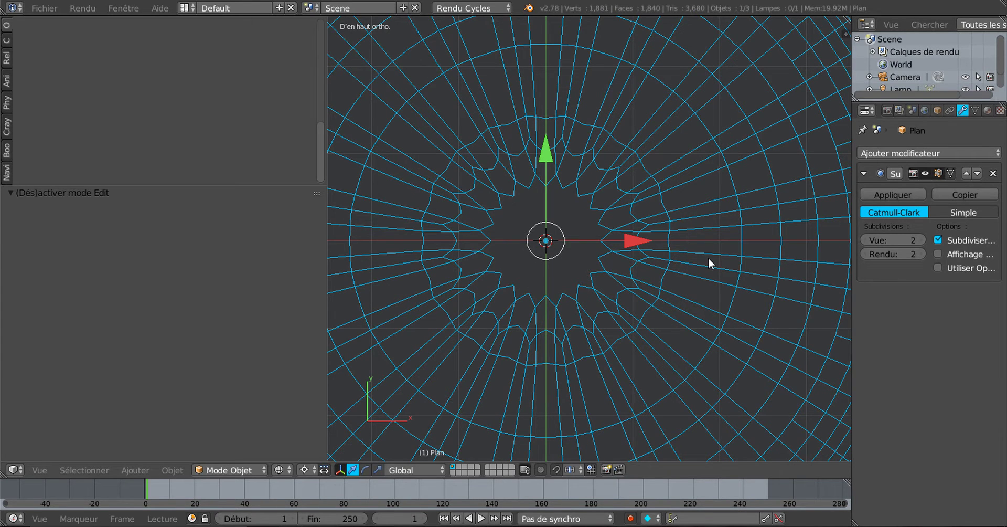
scroll(597, 288, "up", 1)
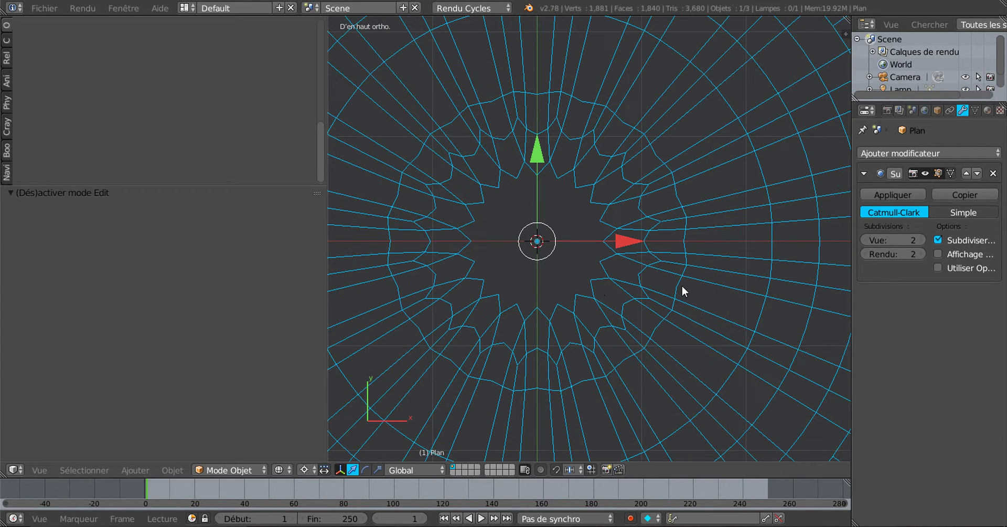
scroll(681, 302, "down", 1)
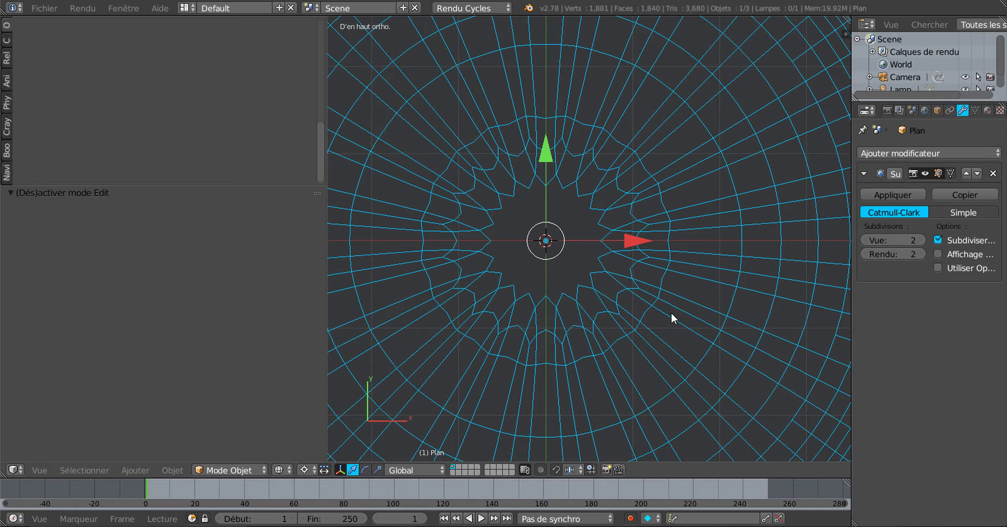
scroll(672, 312, "up", 1)
scroll(677, 316, "down", 1)
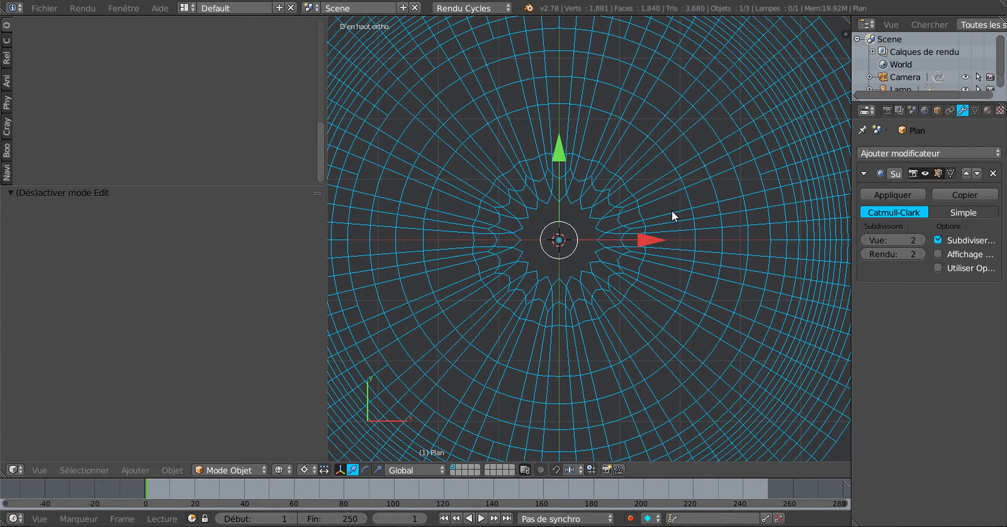
scroll(674, 219, "down", 1)
scroll(675, 222, "up", 1)
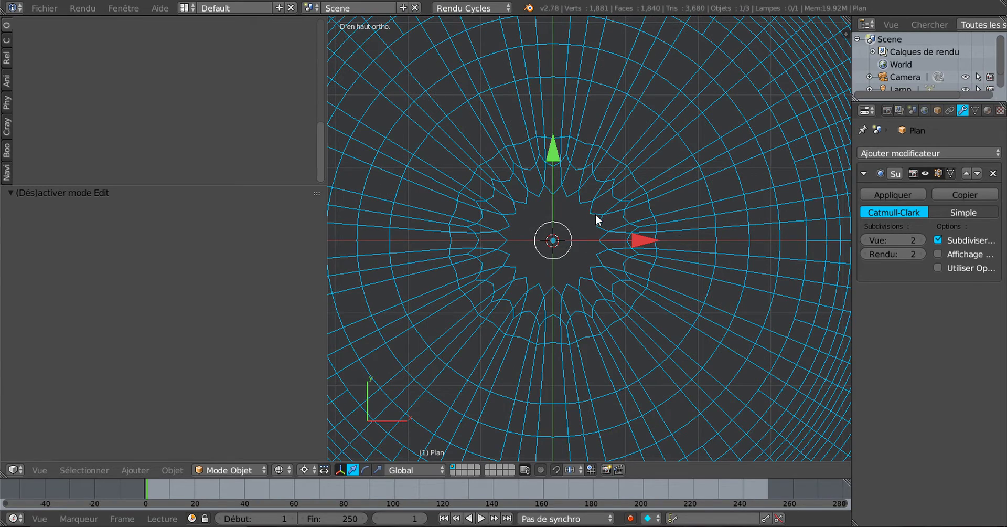
scroll(662, 231, "up", 1)
scroll(664, 180, "down", 2)
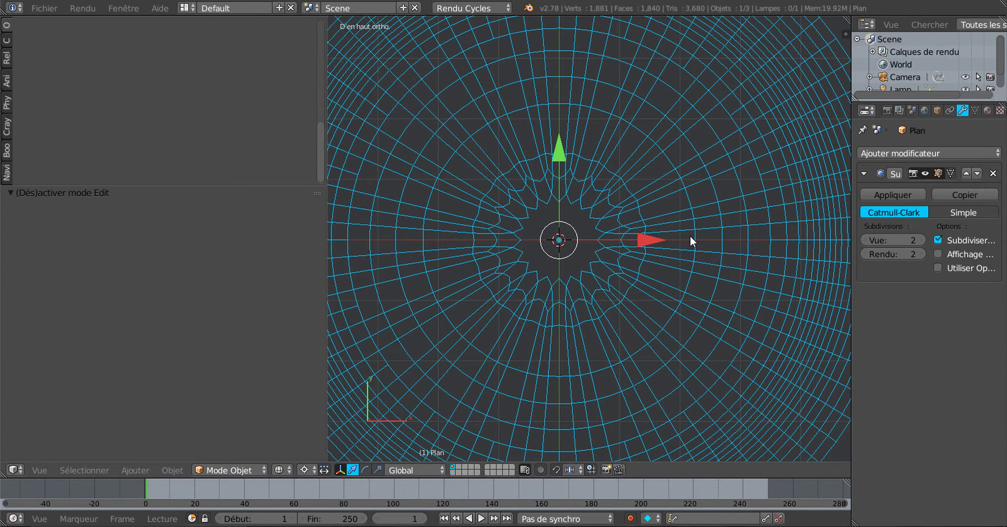
- Enter Edit Mode and select the innermost edge loop around the centre of the mesh
key("a")
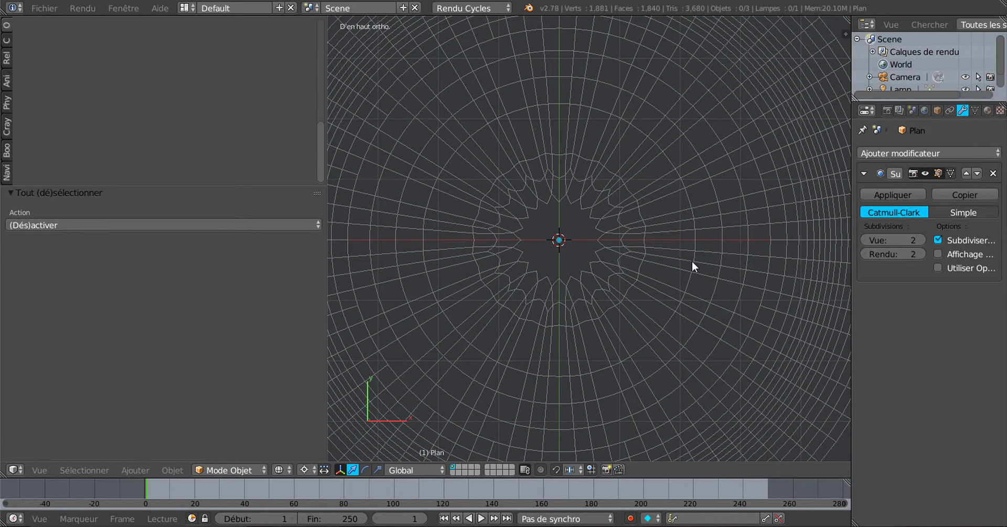
key("Tab")
scroll(692, 261, "up", 1)
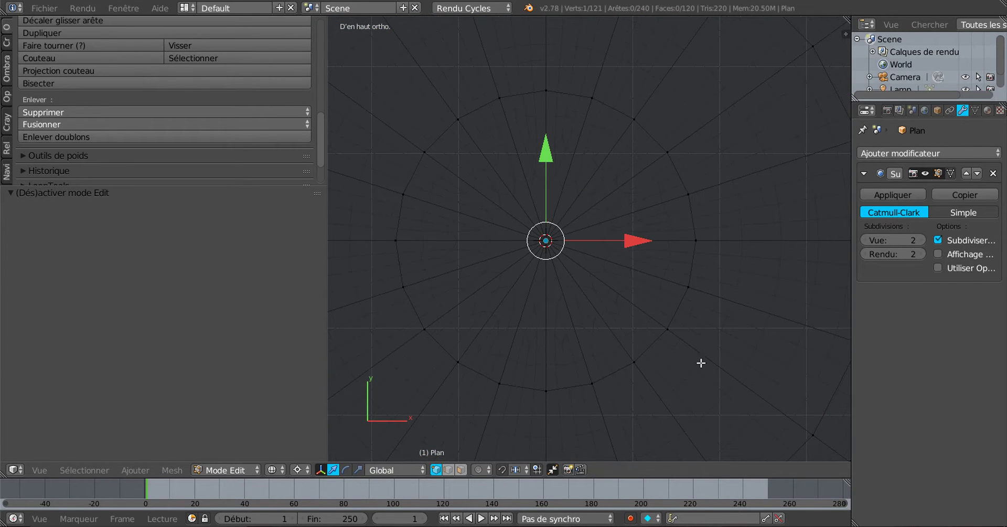
right_click(694, 252, "alt")
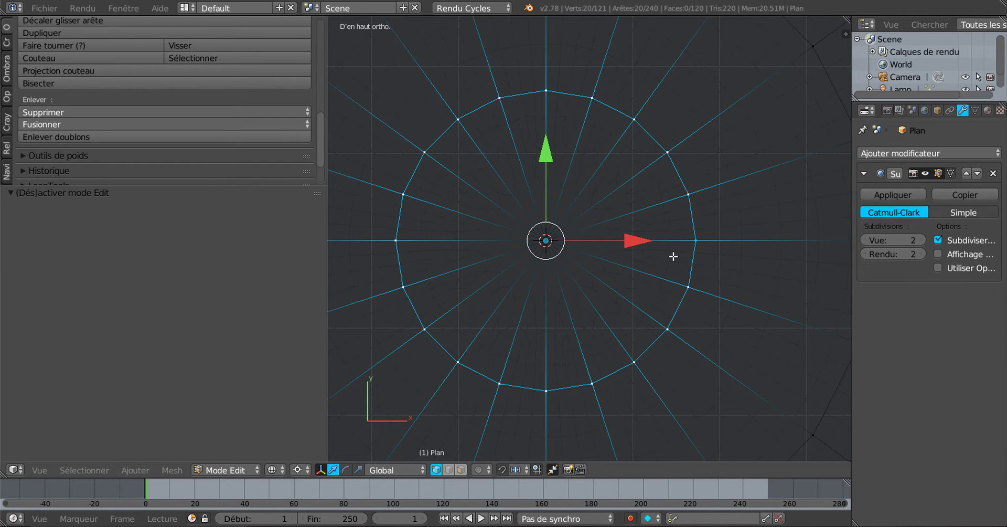
scroll(691, 234, "up", 1)
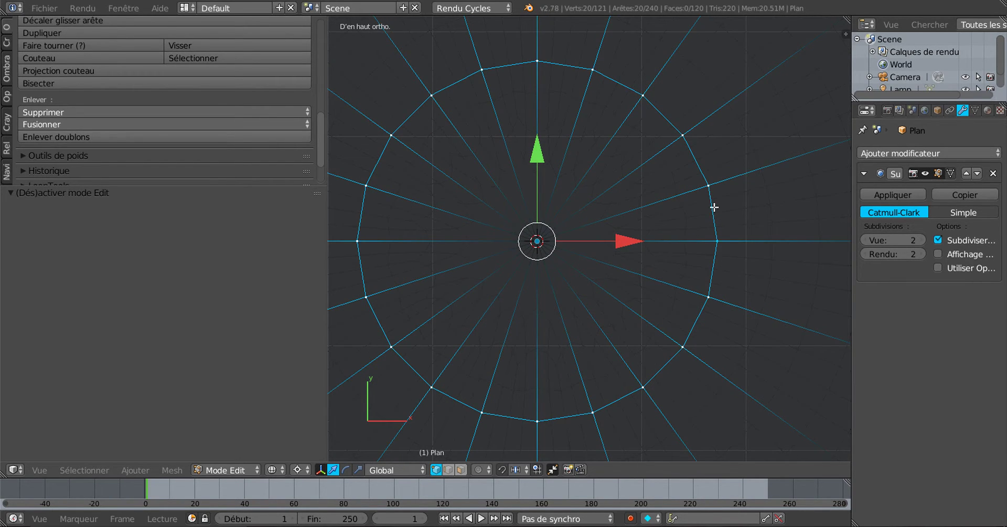
scroll(666, 267, "down", 2)
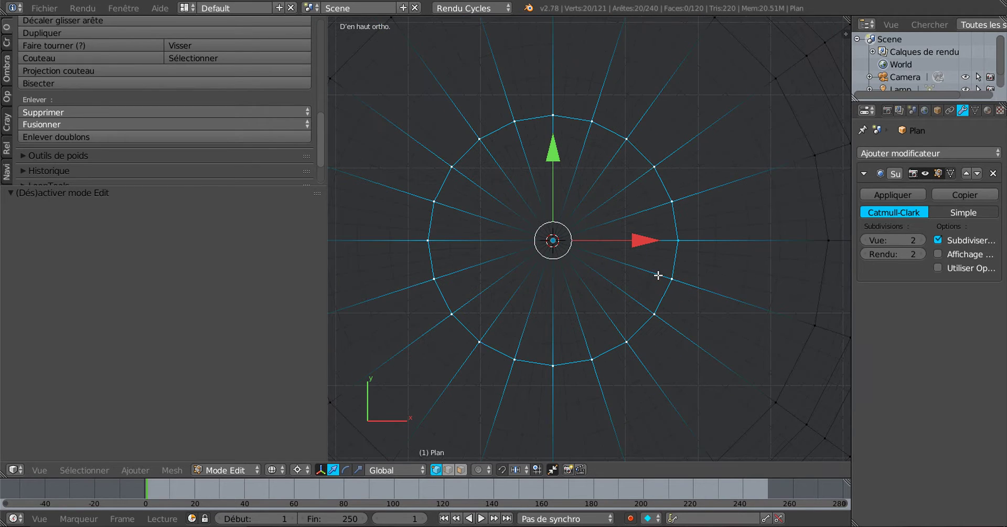
- Try to rip the selected loop in place and delete the central disc's vertices, undoing the deletion
key("e")
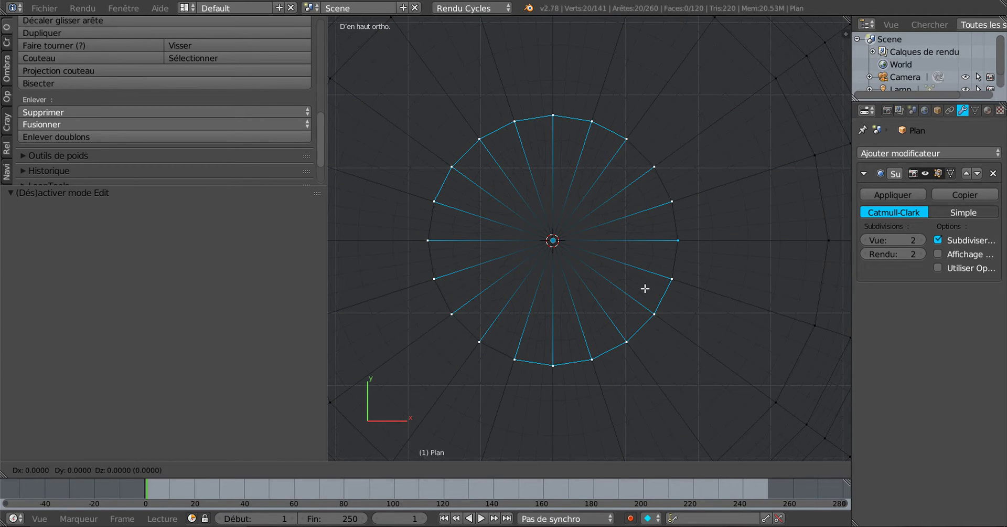
left_click(645, 289)
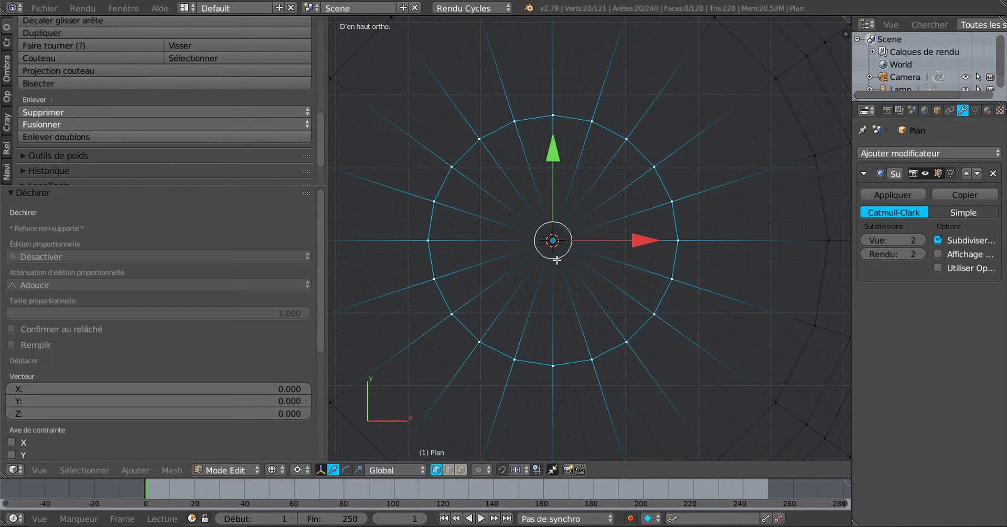
key("c")
left_click(553, 239)
right_click(592, 252)
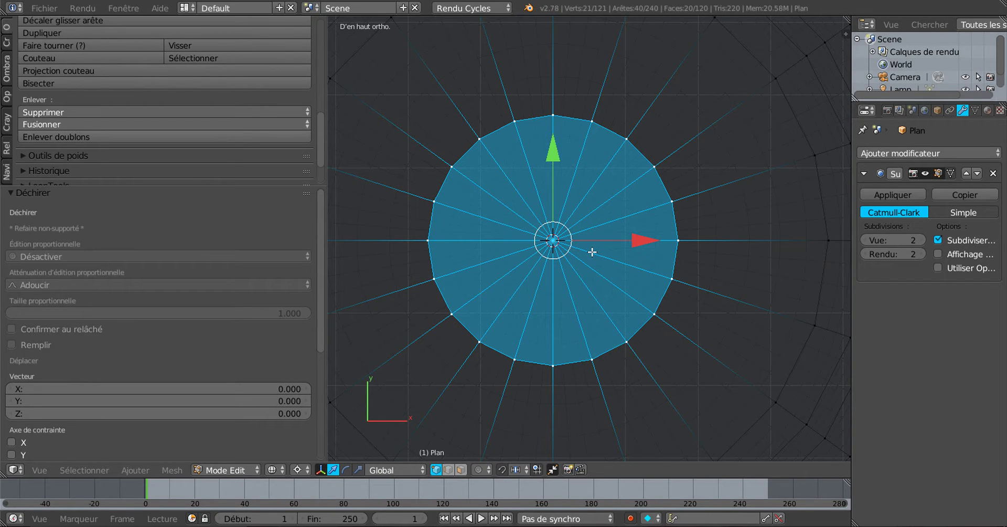
key("x")
left_click(565, 249)
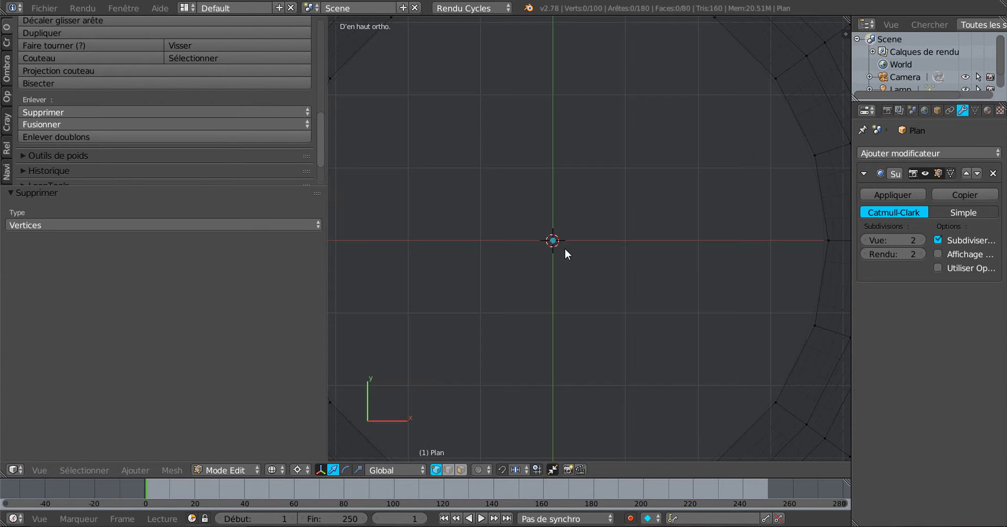
scroll(603, 244, "down", 2)
key("ctrl+z")
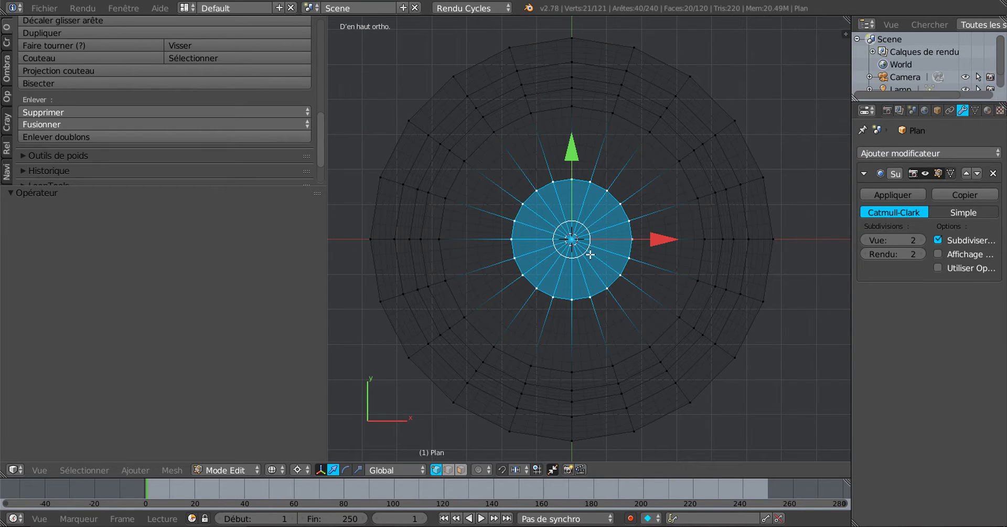
- Reselect the innermost edge loop and rip it from the surrounding faces, cancelling the move so the vertices stay in place
scroll(592, 255, "up", 5)
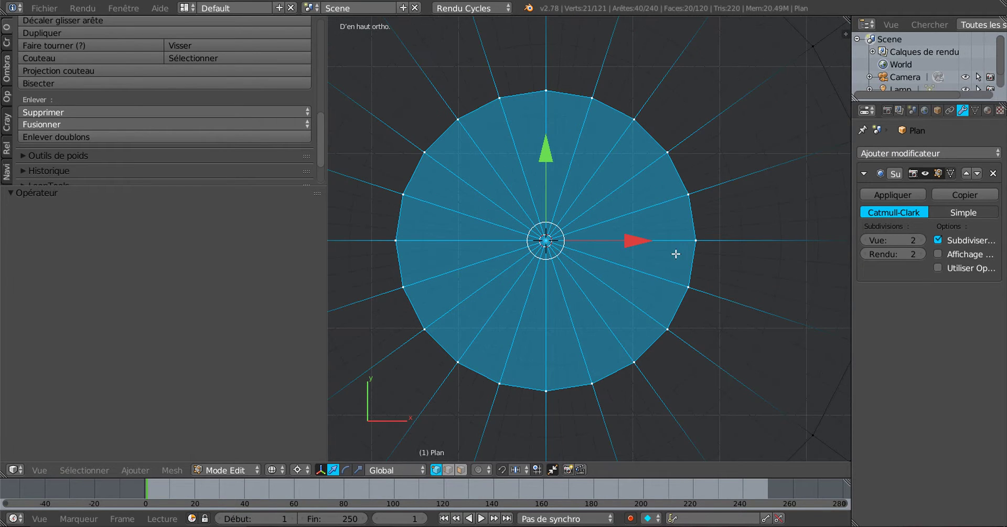
right_click(691, 223, "alt")
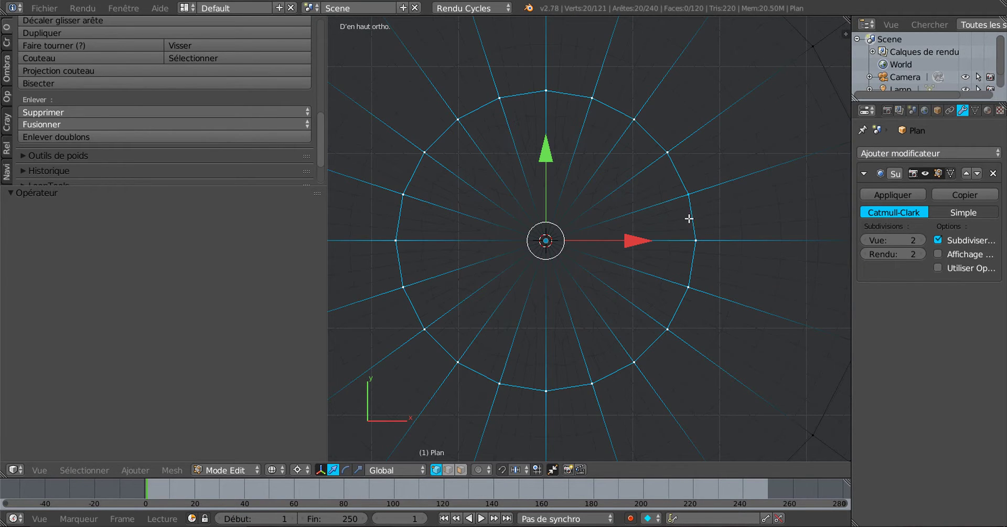
key("v")
left_click(655, 261)
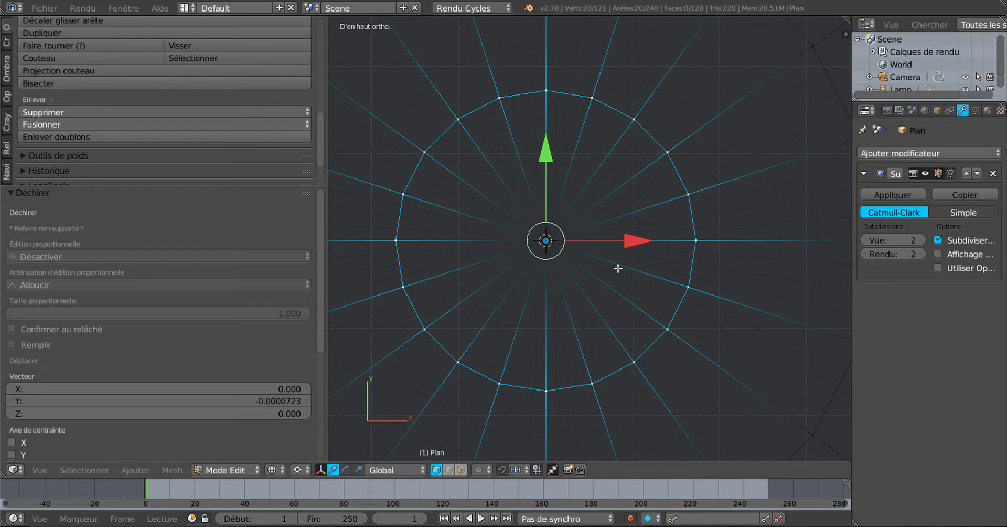
key("shift+d")
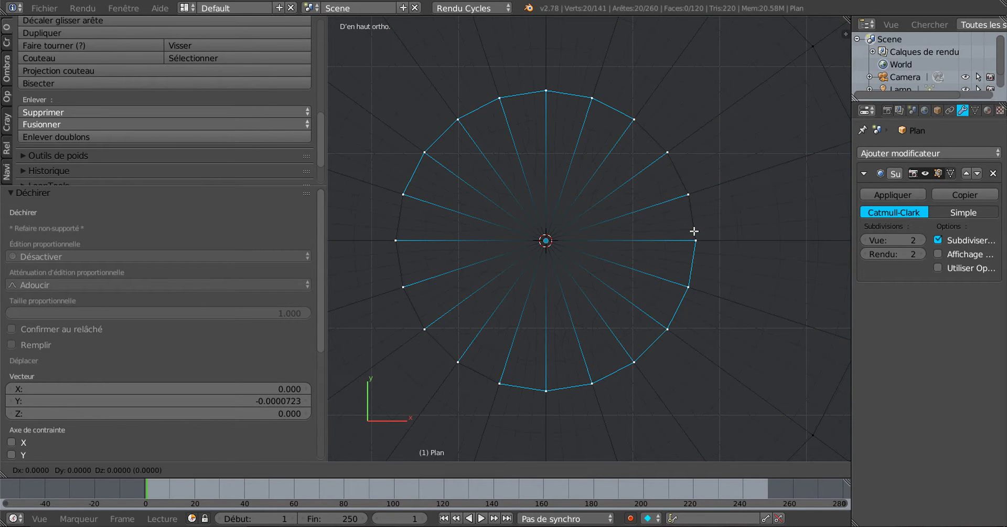
right_click(666, 233)
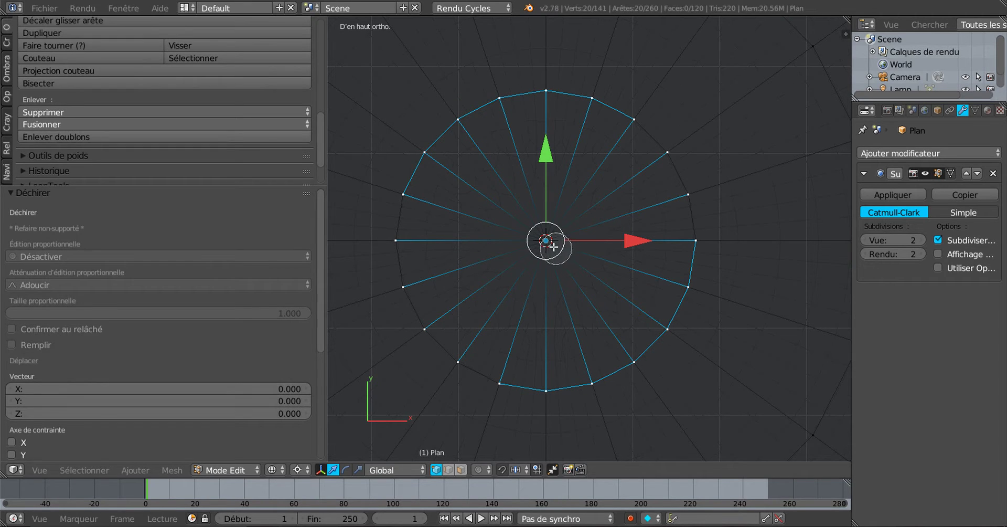
- Select the whole detached central disc through its linked geometry and delete its vertices
key("c")
right_click(592, 268)
key("ctrl+l")
key("x")
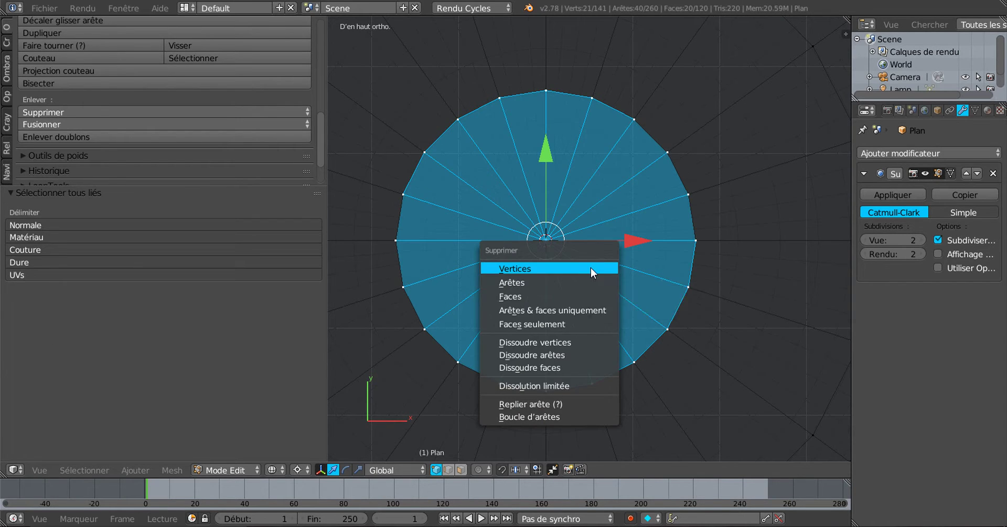
left_click(592, 268)
scroll(633, 272, "up", 2)
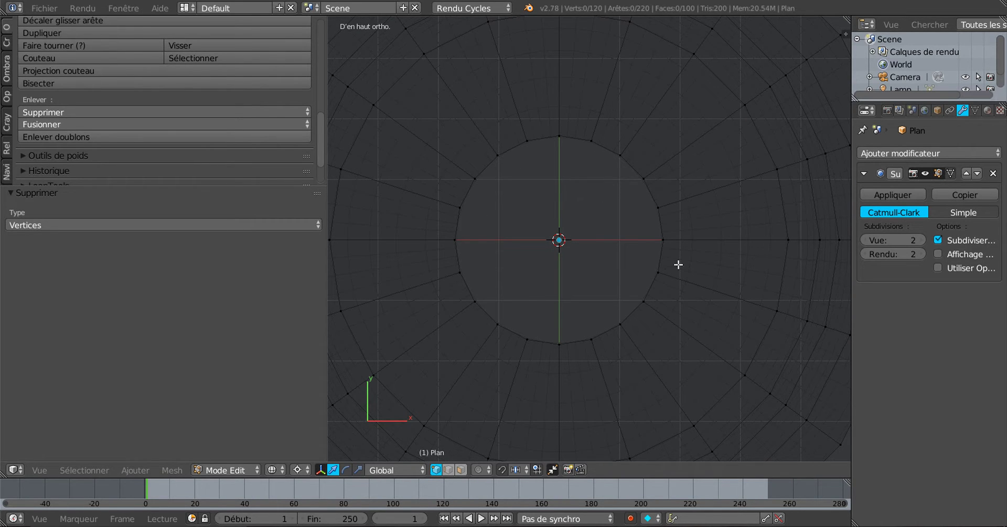
scroll(691, 276, "up", 1)
scroll(691, 276, "up", 1)
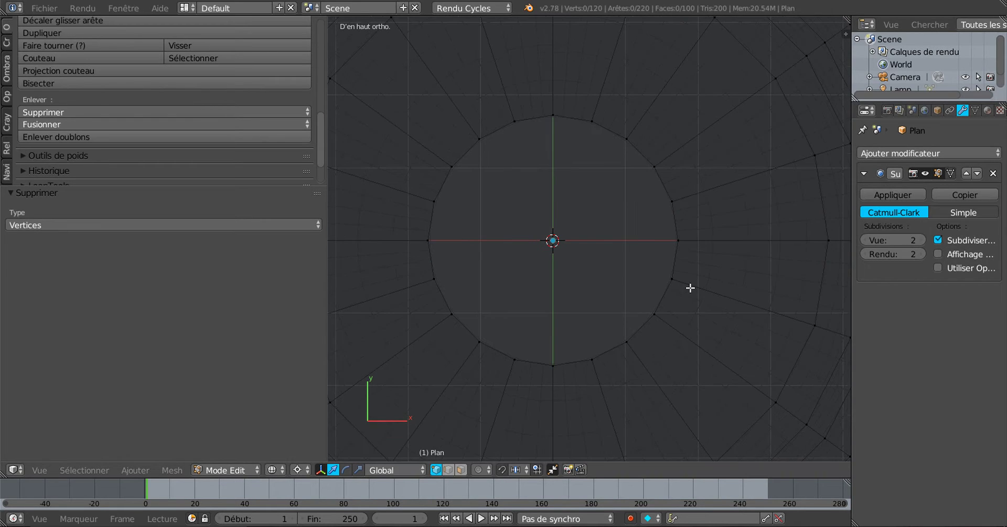
- Switch to Object Mode and apply the Subsurf modifier to the mesh
key("Tab")
scroll(684, 220, "down", 1)
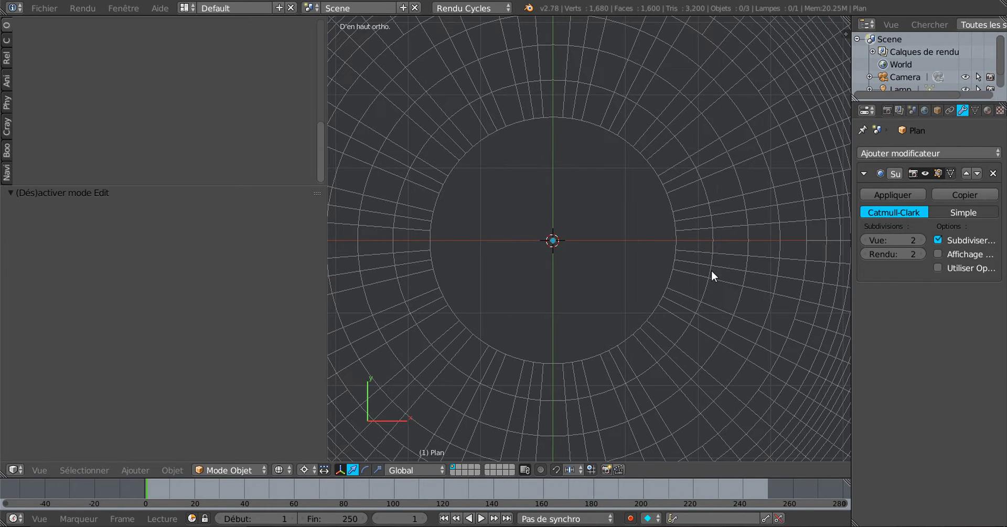
key("Tab")
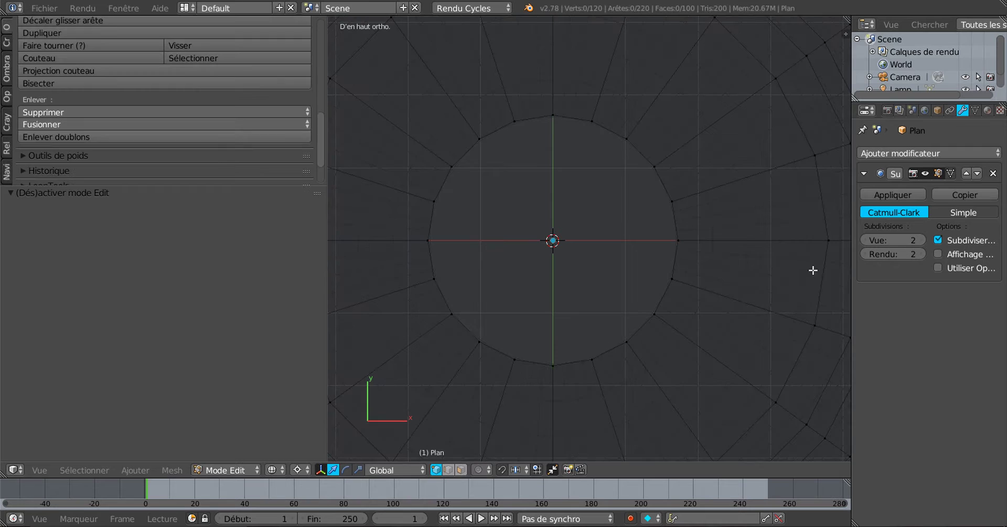
left_click(897, 194)
key("Tab")
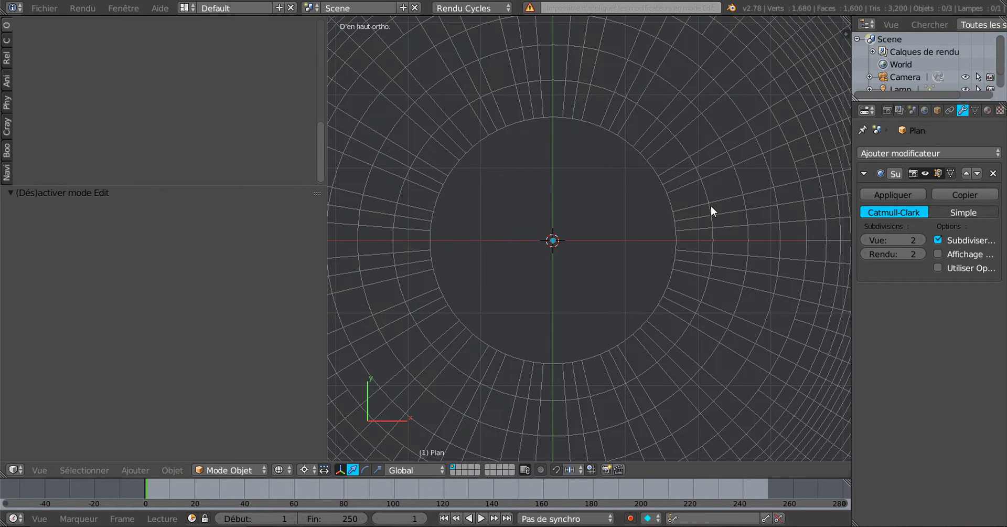
left_click(897, 195)
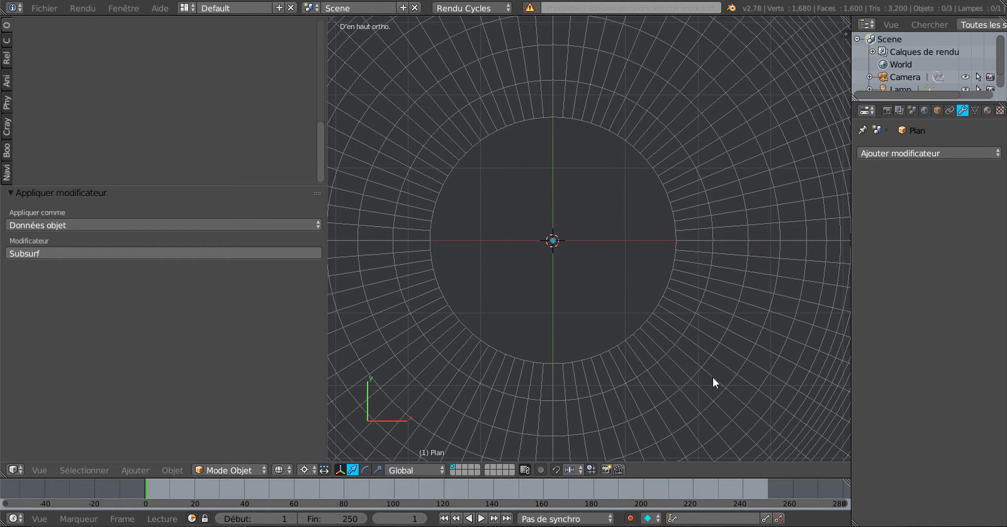
- Select the subdivided object, enter Edit Mode and select the edge loop bordering the central hole
scroll(713, 376, "up", 2)
right_click(712, 274)
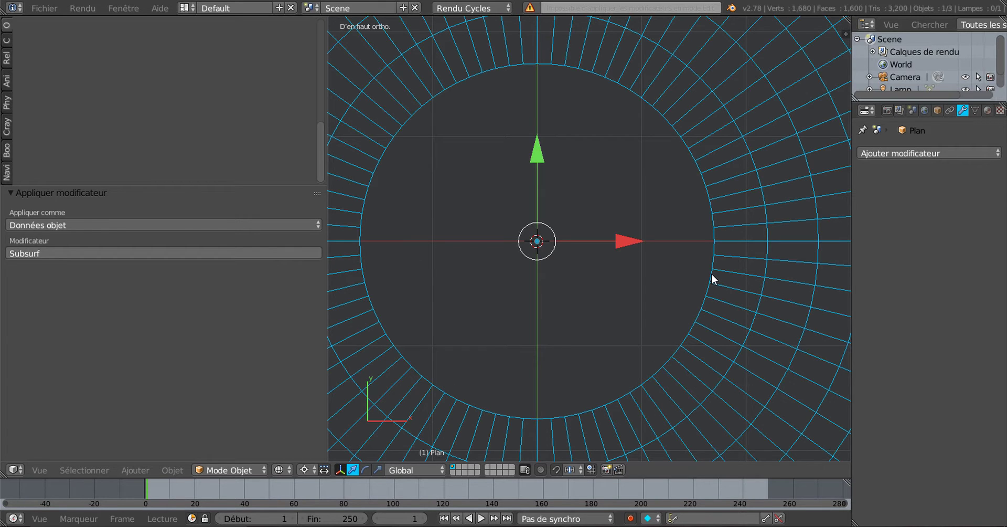
key("Tab")
scroll(704, 321, "up", 1)
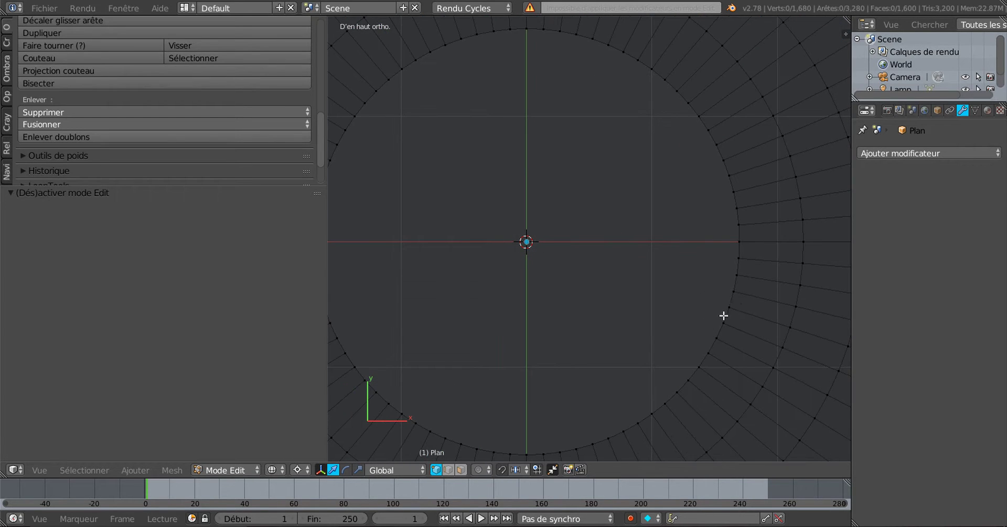
right_click(735, 294, "alt")
right_click(727, 305, "alt")
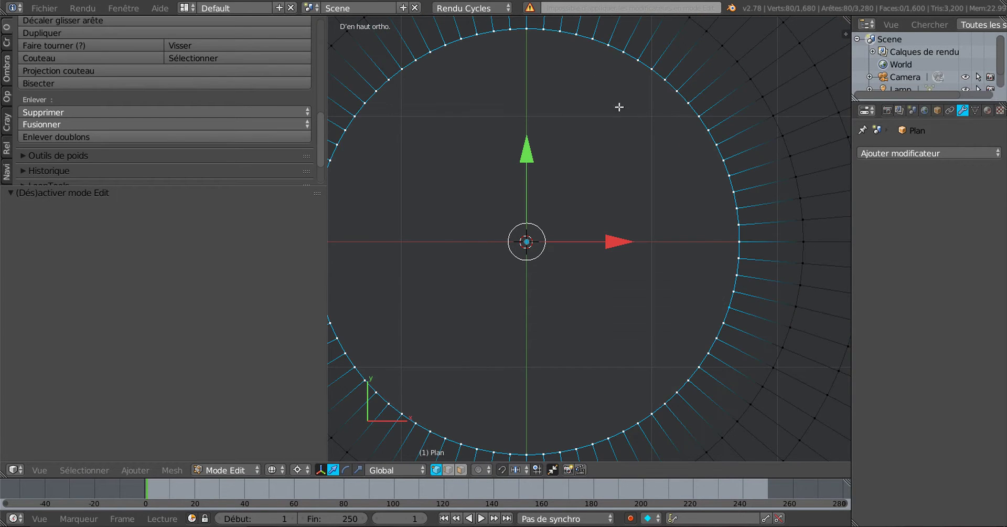
scroll(594, 176, "down", 3)
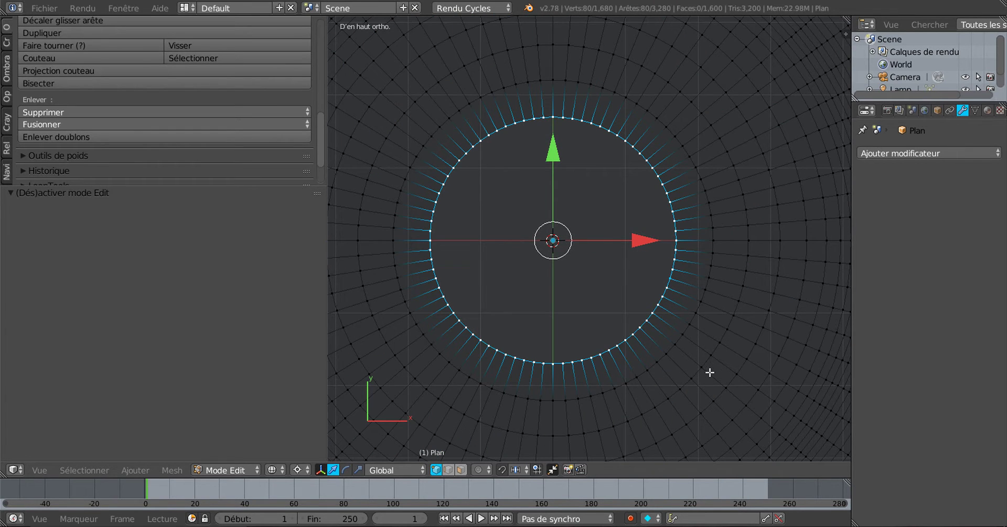
- Extrude the hole's border loop and scale it to 0 so it closes at the centre
key("e")
key("s")
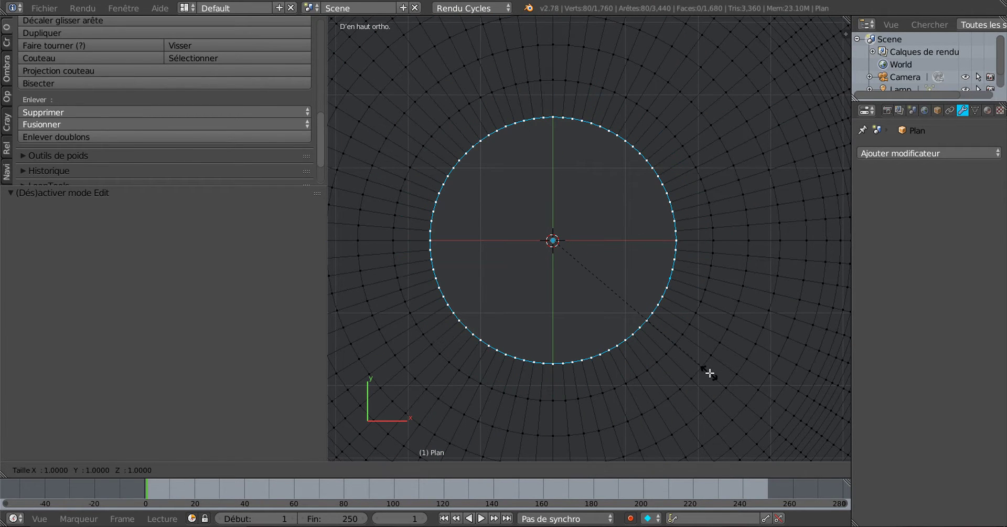
key("0")
key("Return")
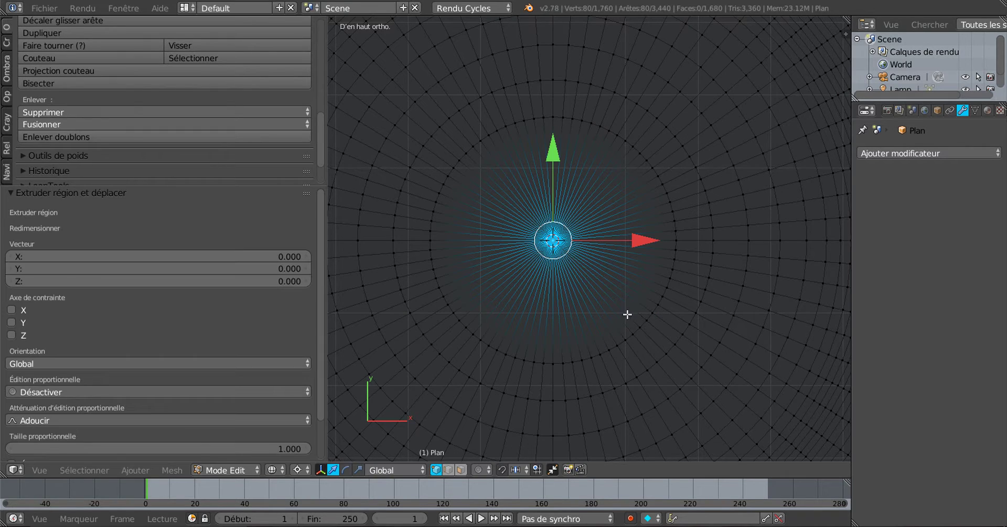
- Add two evenly spaced loop cuts across the new central faces, leaving them unslid
key("ctrl+r")
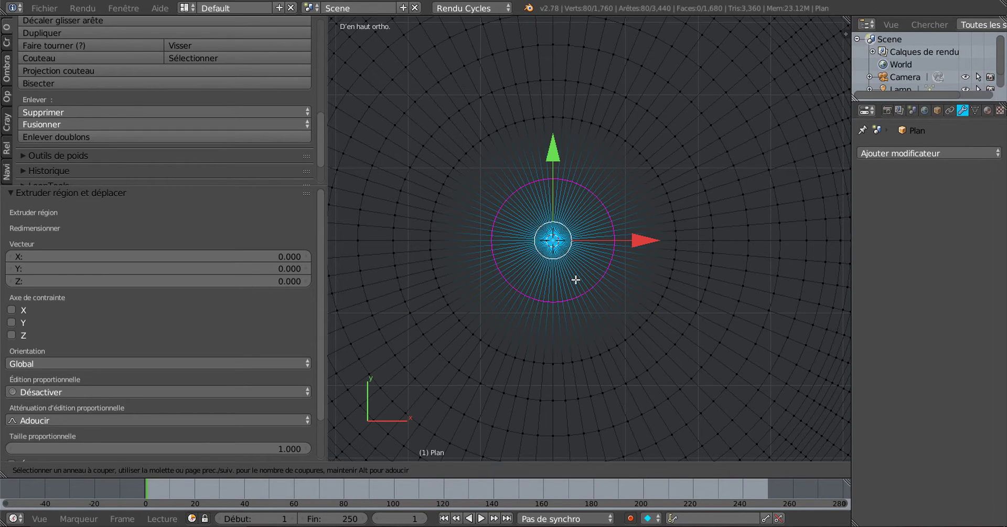
scroll(576, 279, "up", 1)
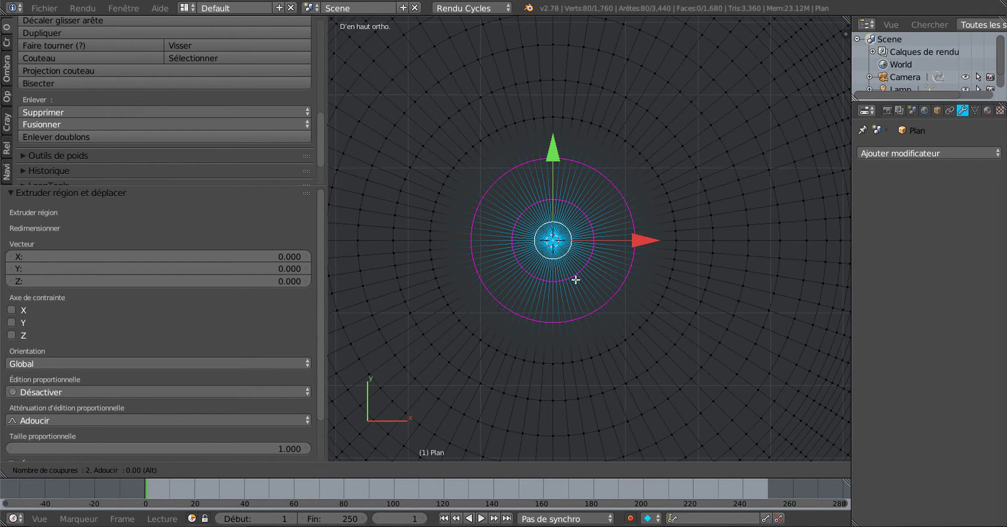
left_click(576, 279)
right_click(577, 278)
key("Tab")
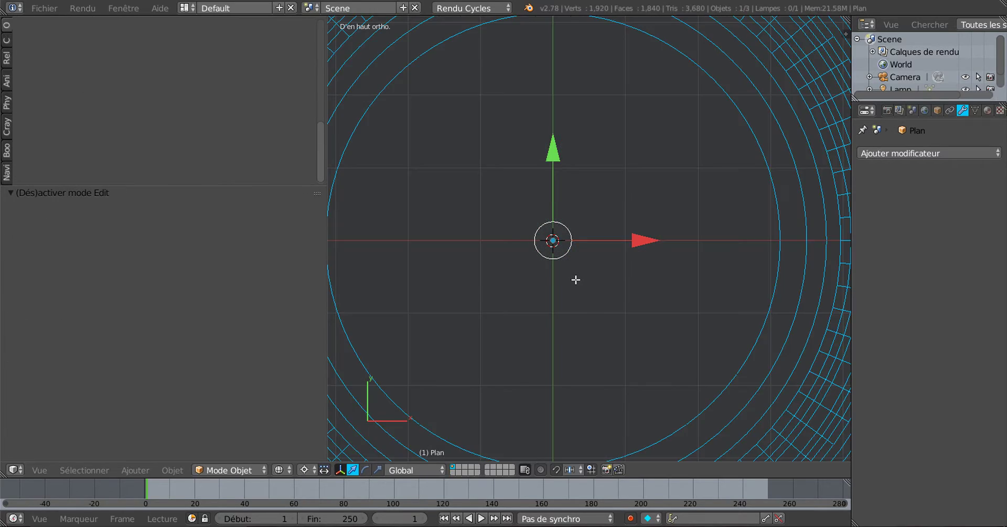
key("Tab")
- Examine the two new edge rings and the edges converging at the centre from an oblique angle
mouse_move(573, 334)
middle_mouse_down()
mouse_move(565, 234)
mouse_move(572, 327)
middle_mouse_up()
scroll(566, 234, "up", 3)
middle_click_drag(551, 273, 587, 272)
scroll(540, 293, "up", 1)
scroll(550, 231, "up", 3)
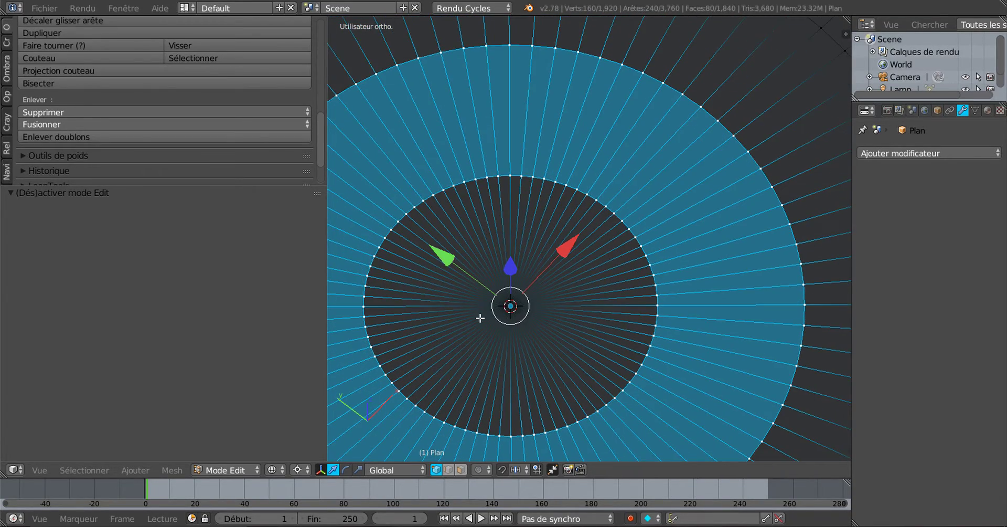
scroll(502, 320, "down", 1)
middle_click_drag(537, 313, 536, 329)
scroll(535, 329, "down", 4)
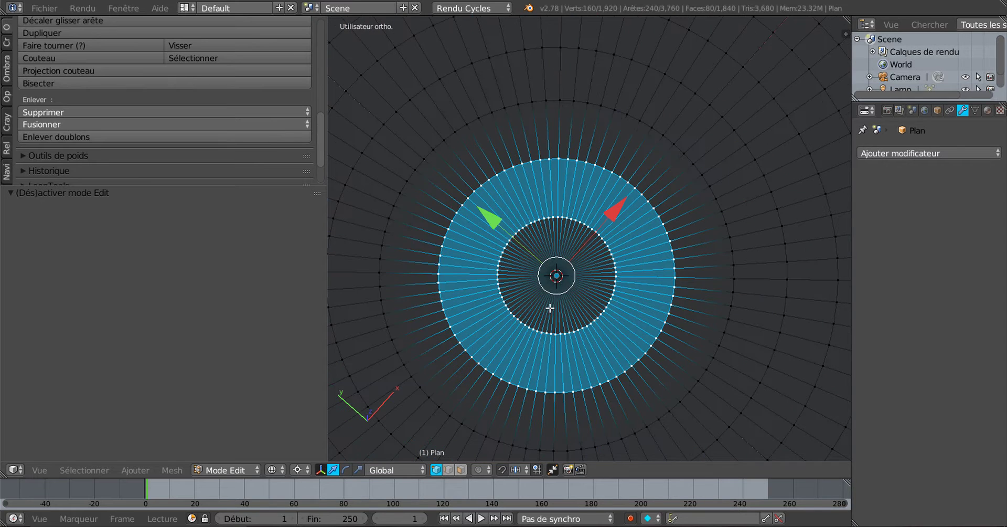
- Deselect everything and examine the mesh's overall topology and centre from above, briefly in solid shading
key("a")
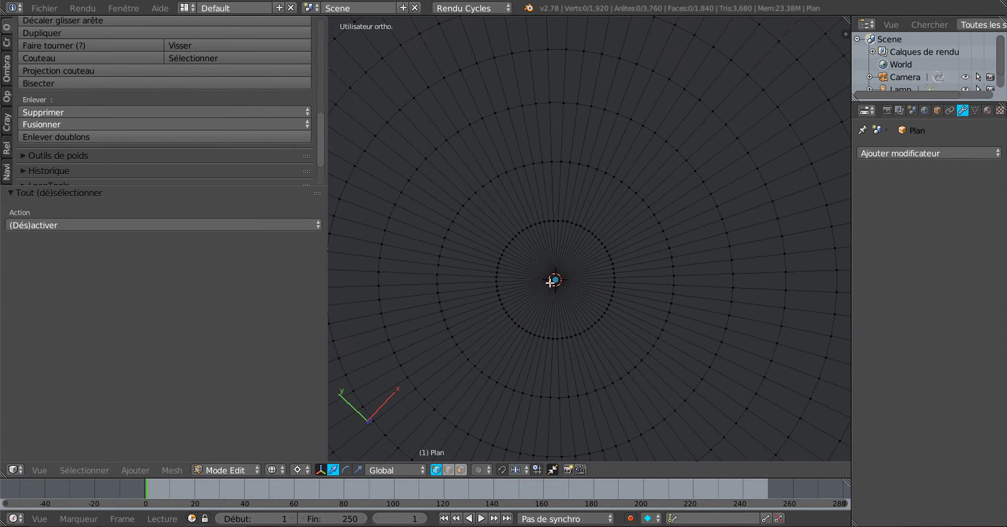
key("KP_7")
middle_click_drag(562, 286, 645, 288, "shift")
scroll(673, 291, "down", 1)
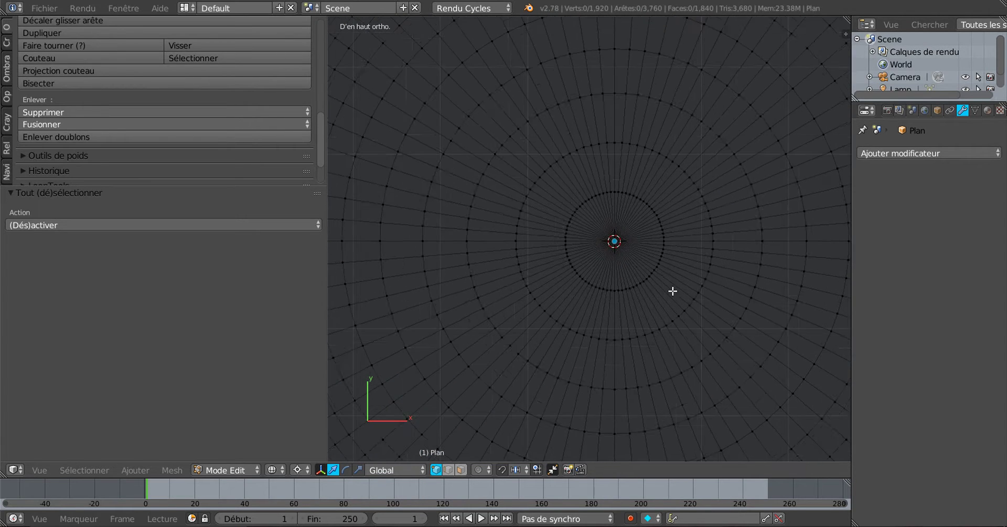
scroll(672, 290, "down", 5)
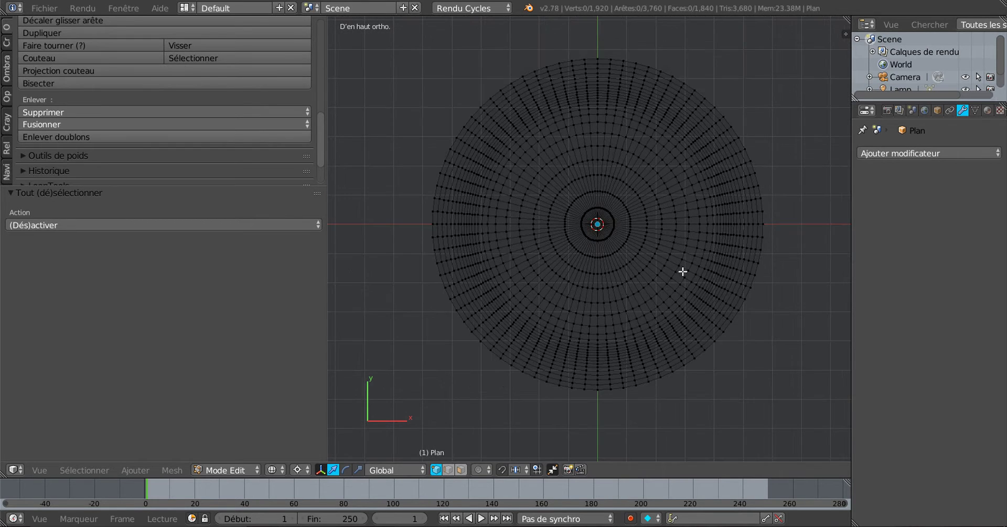
scroll(683, 271, "up", 5)
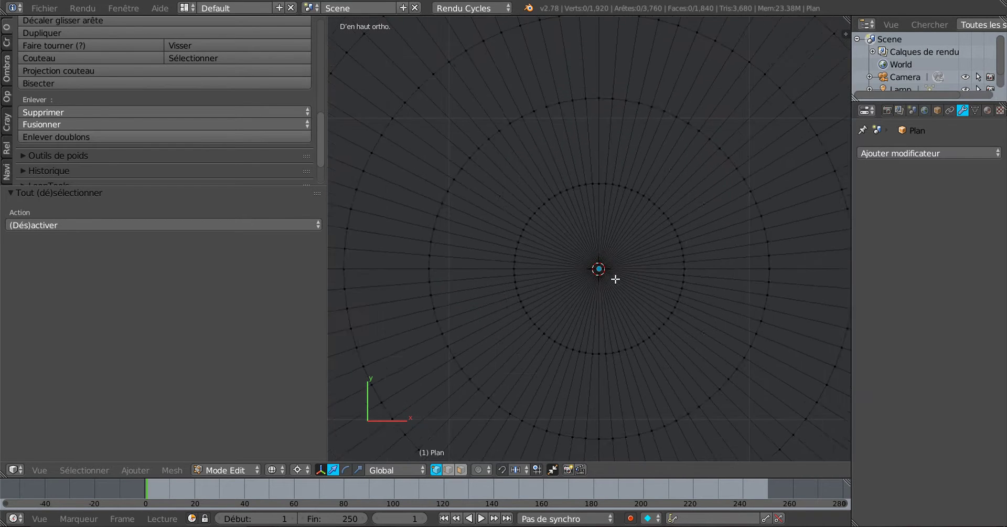
scroll(615, 279, "up", 4)
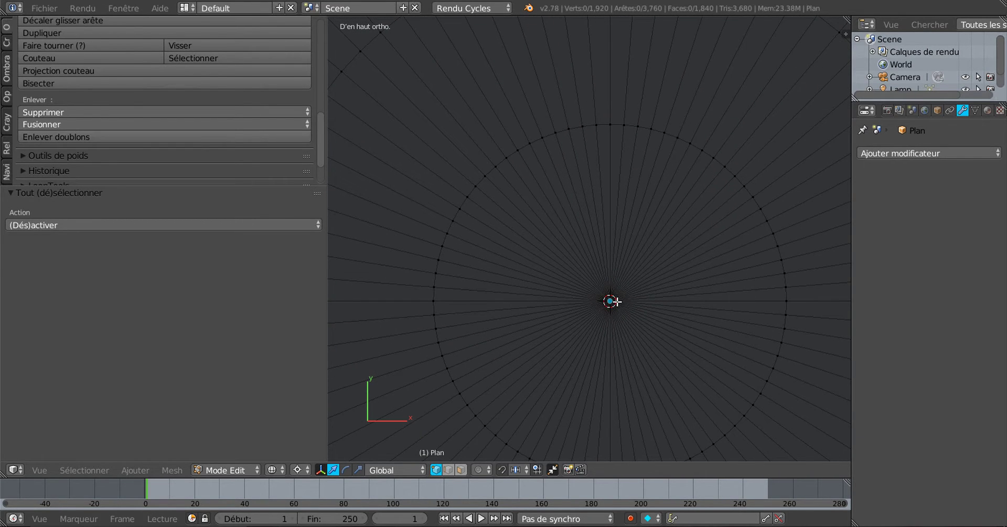
scroll(618, 301, "down", 5)
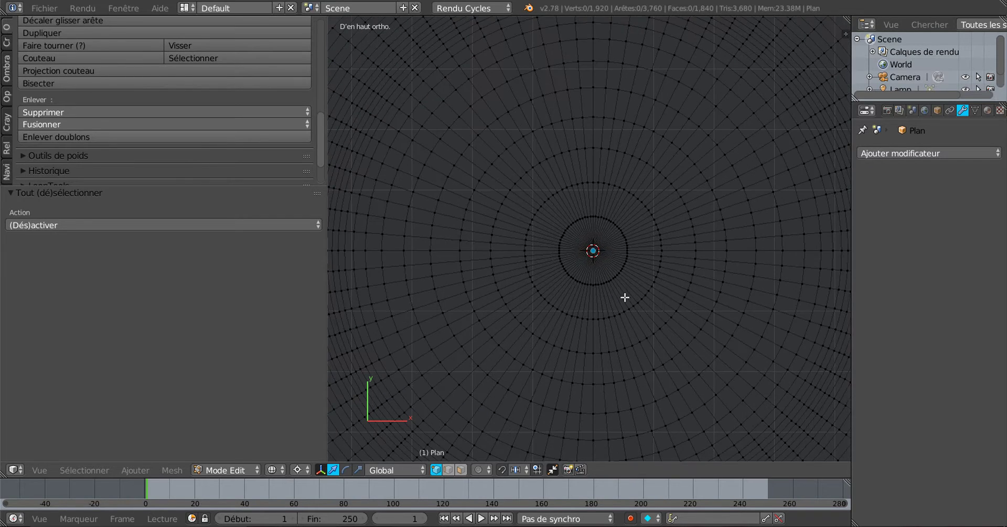
scroll(627, 297, "down", 3)
scroll(653, 286, "up", 1)
key("z")
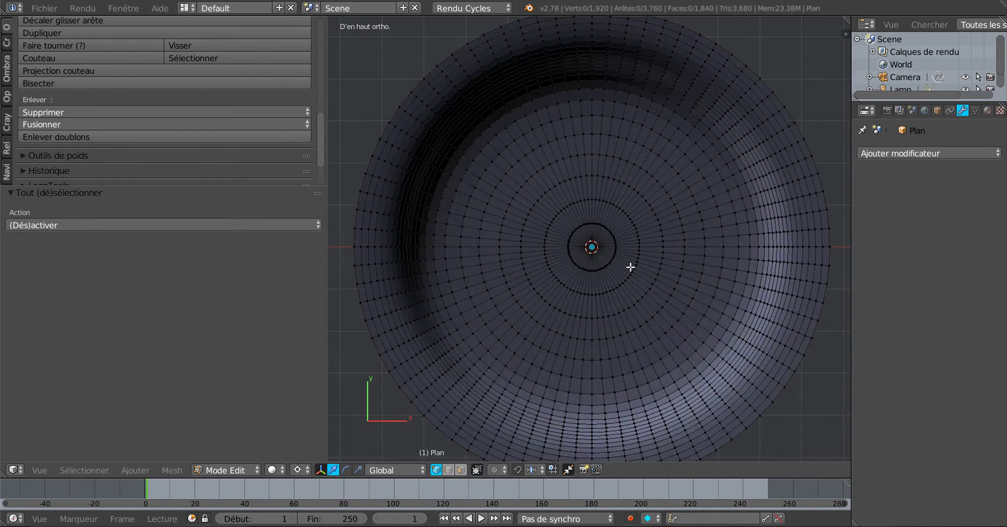
key("z")
- Select the entire mesh and remove doubles with a merge distance of 0.0001
key("a")
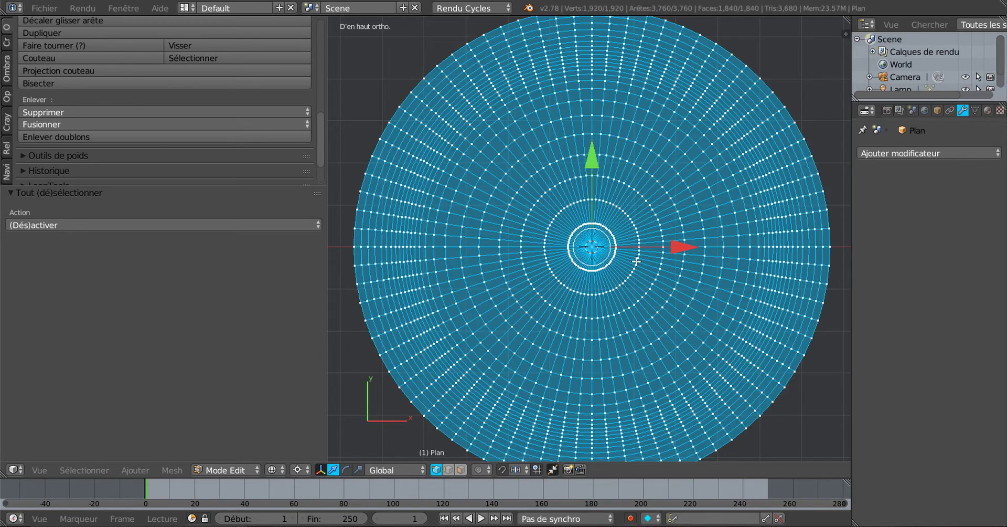
scroll(636, 261, "up", 3)
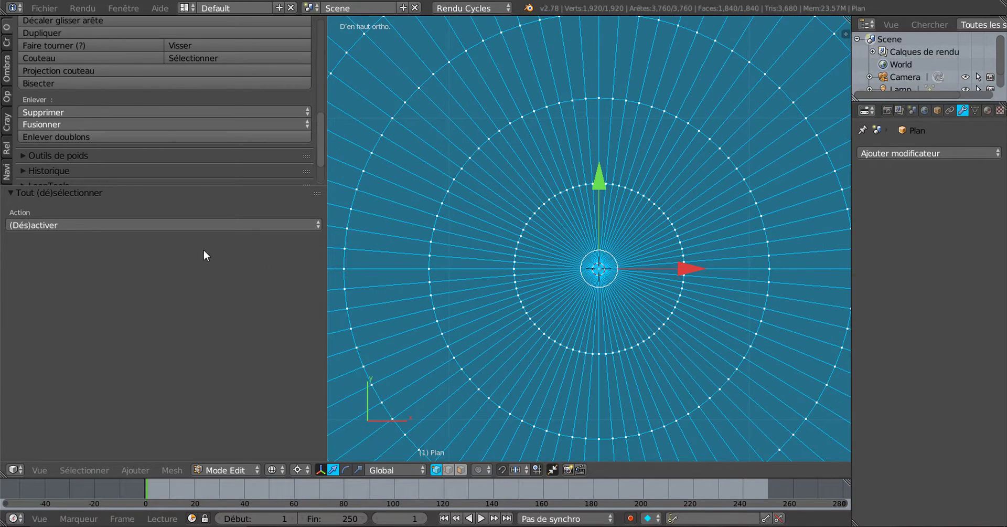
left_click(45, 134)
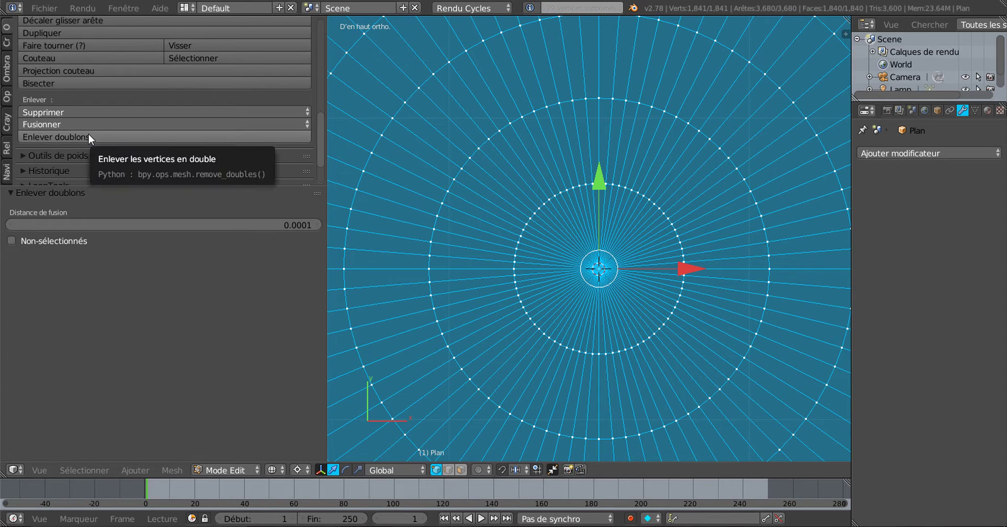
scroll(593, 307, "down", 1)
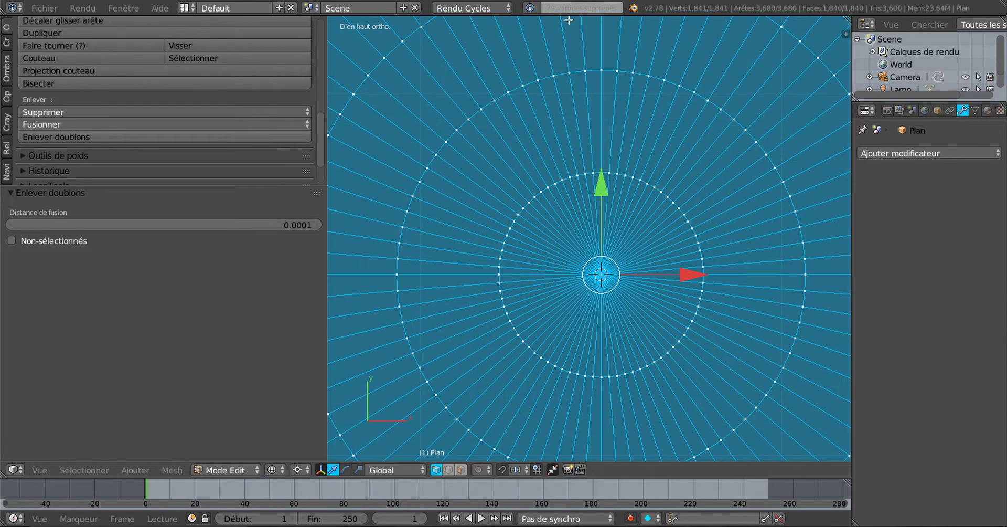
key("Tab")
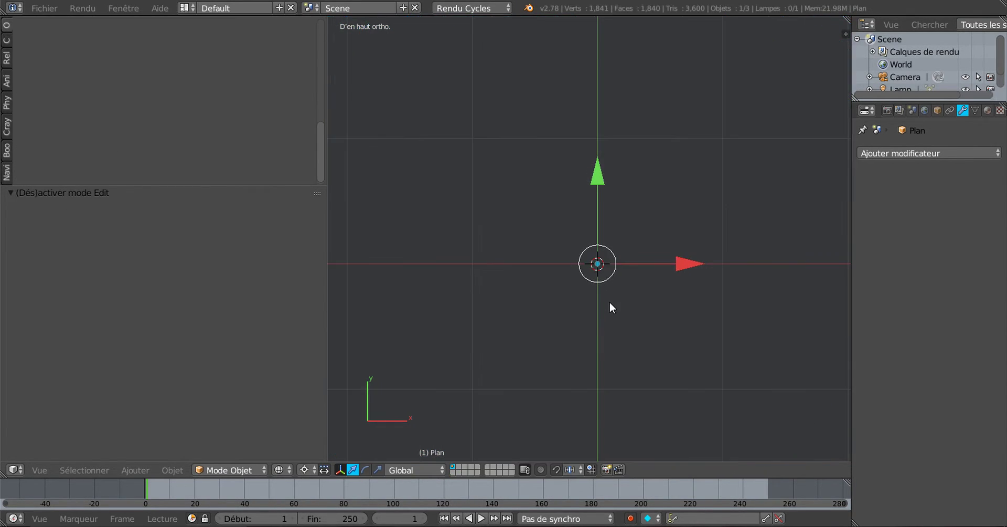
key("Tab")
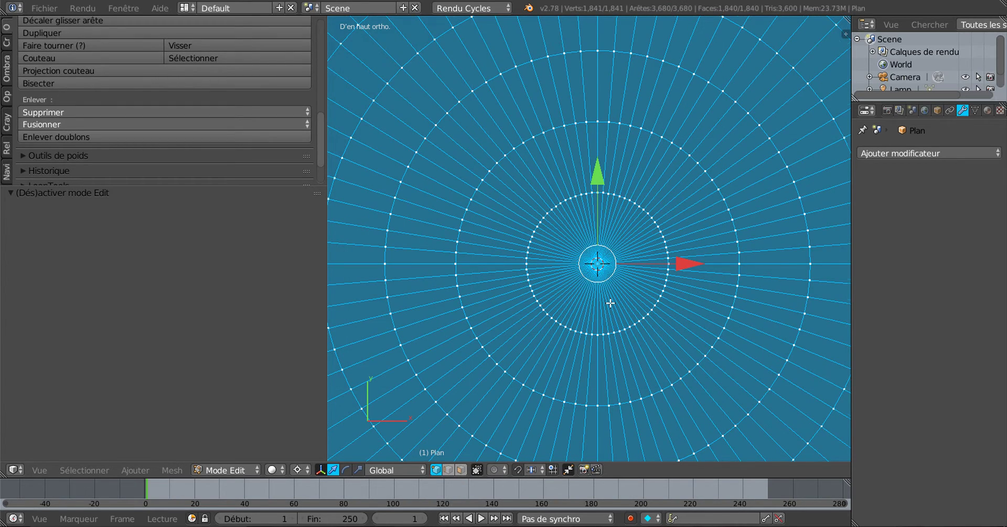
- Select only the centre vertex to inspect the merged geometry, and return to Object Mode
scroll(610, 303, "down", 2)
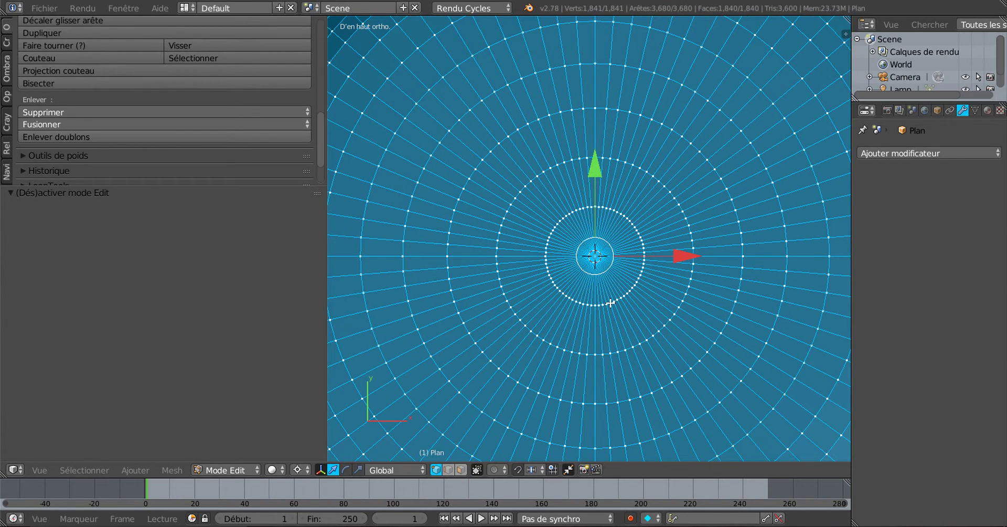
key("a")
middle_click_drag(610, 286, 596, 252)
scroll(597, 290, "up", 4)
right_click(613, 269)
middle_click_drag(602, 291, 652, 295)
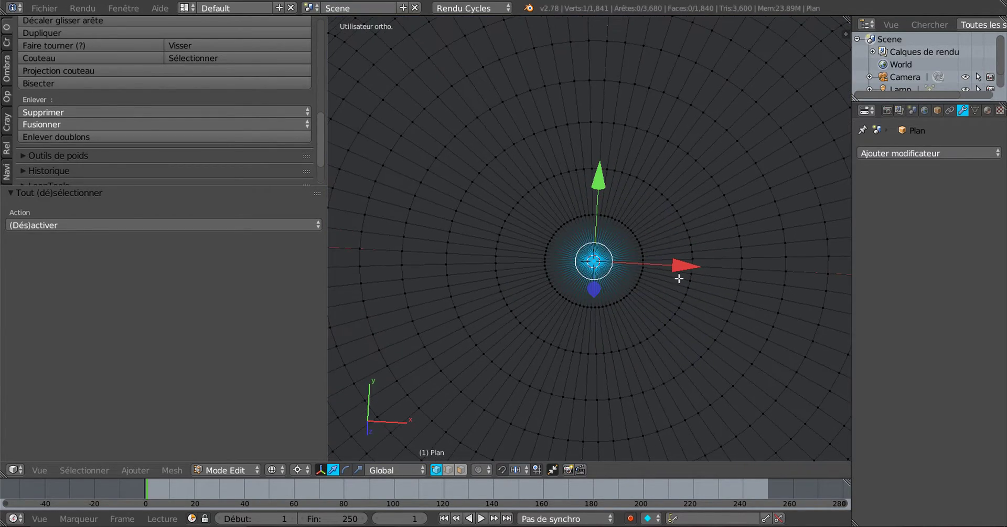
scroll(606, 241, "down", 8)
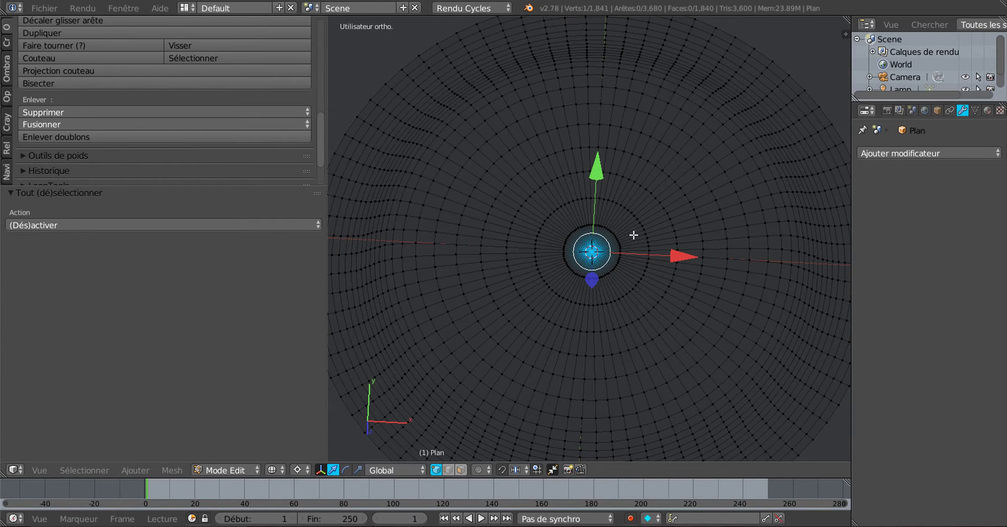
scroll(635, 237, "down", 4)
key("Tab")
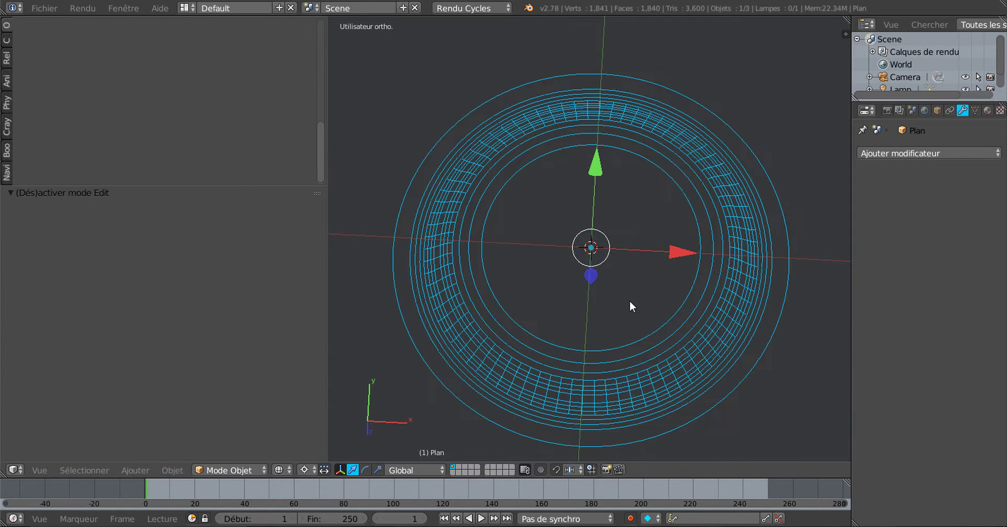
- Display the plate in solid shading and examine its surface from an oblique angle
key("z")
middle_click_drag(627, 294, 644, 192)
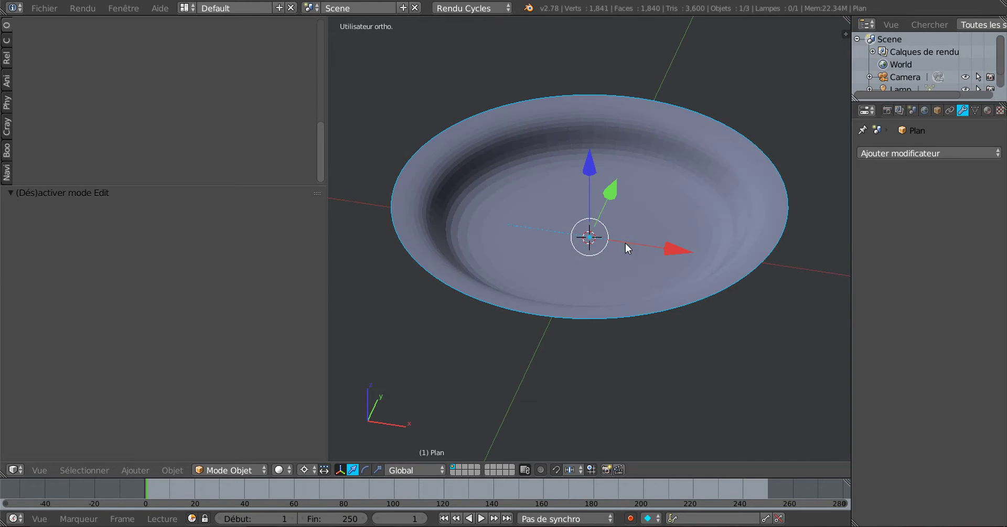
scroll(623, 248, "up", 5)
middle_click_drag(604, 233, 596, 297)
scroll(597, 297, "down", 2)
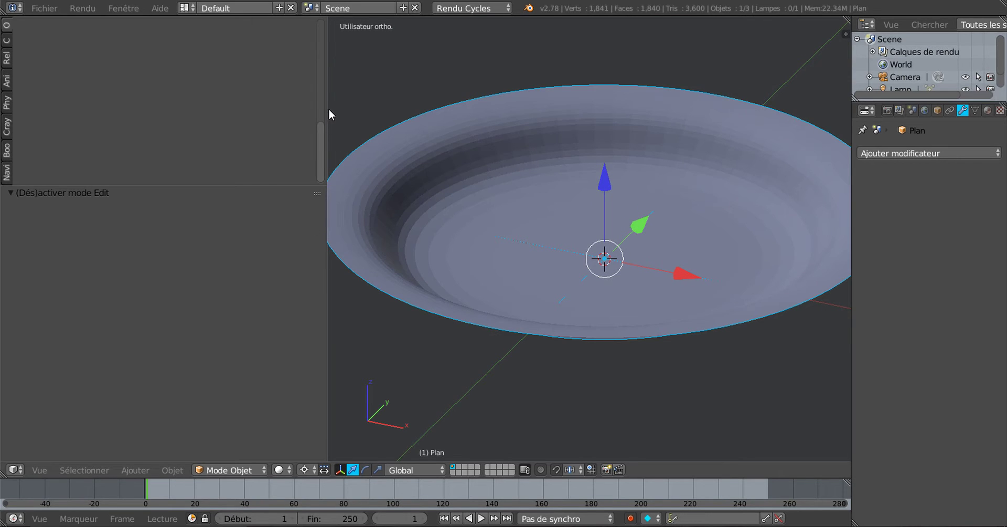
- Resize the tool shelf to reveal the object tools and apply smooth shading (Adoucir) to the plate
left_click_drag(328, 109, 225, 121)
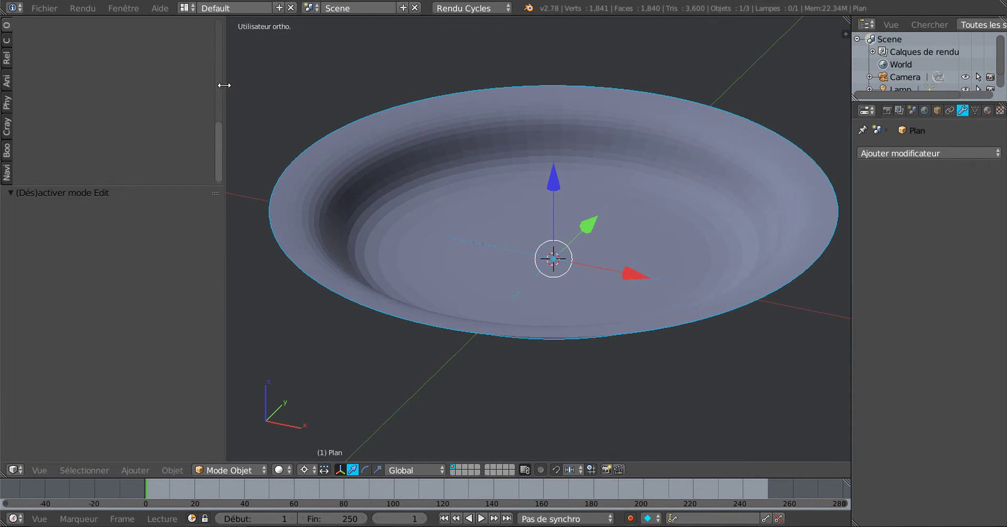
left_click_drag(227, 83, 265, 81)
left_click(3, 30)
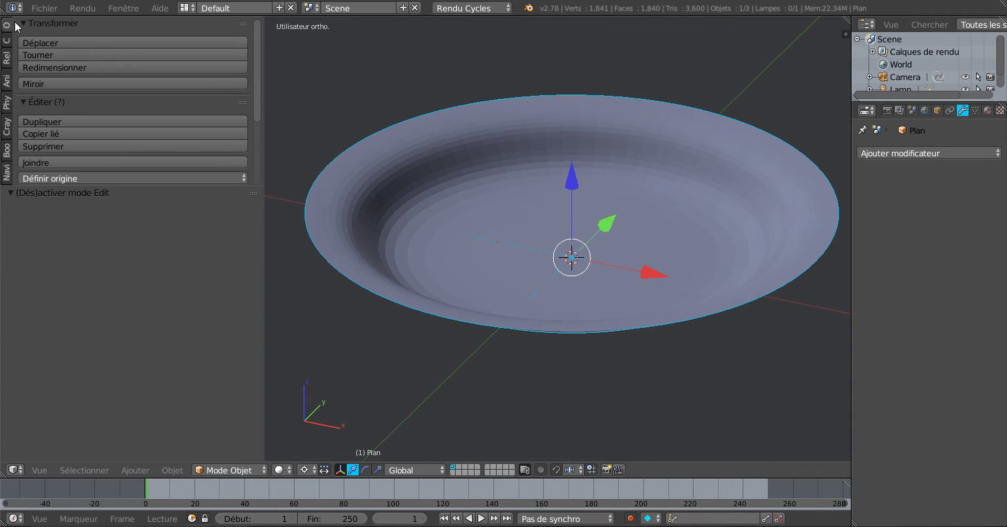
left_click_drag(192, 186, 184, 330)
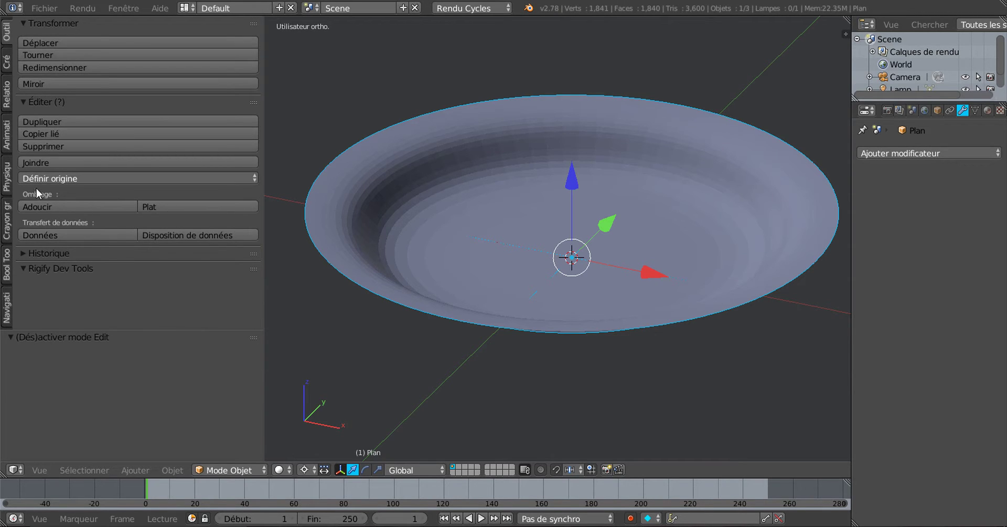
left_click(55, 206)
- Examine the plate's smoothed surface and rim from low and raised oblique angles
middle_click_drag(697, 226, 856, 195)
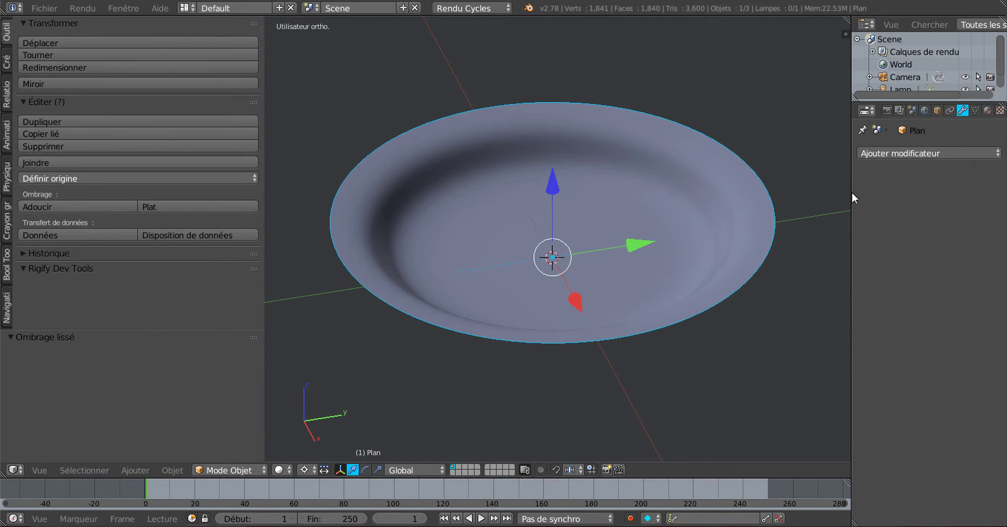
left_click_drag(853, 193, 880, 193)
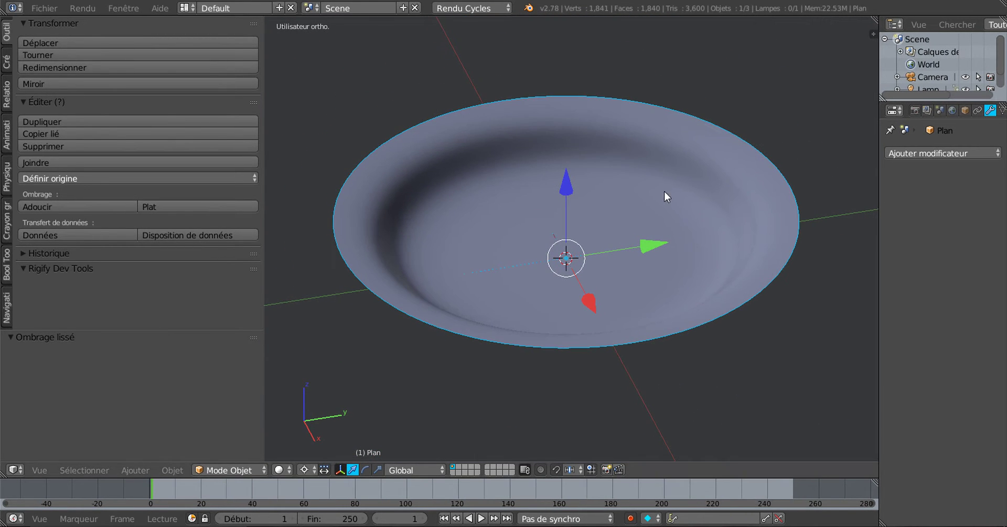
middle_click_drag(665, 191, 650, 184)
scroll(593, 243, "up", 3)
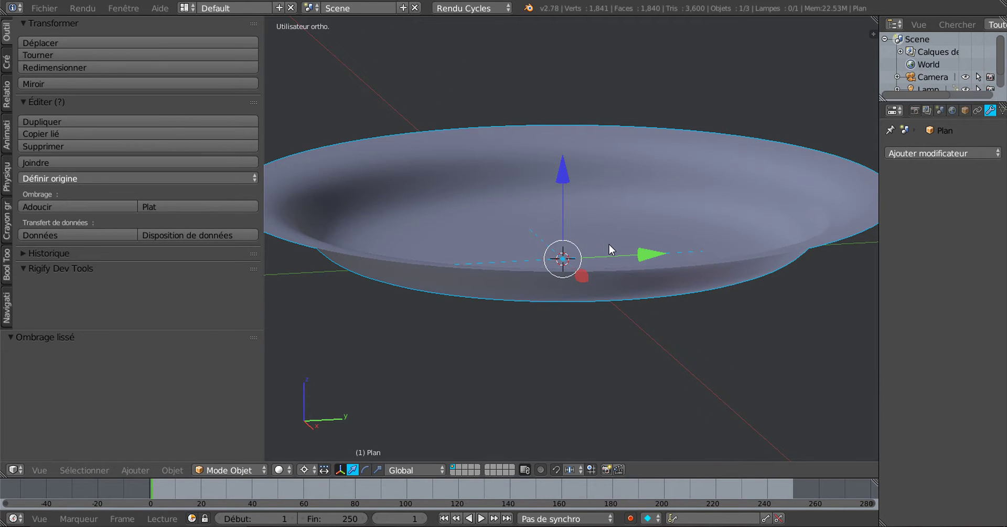
scroll(609, 244, "down", 2)
middle_click_drag(678, 244, 672, 291)
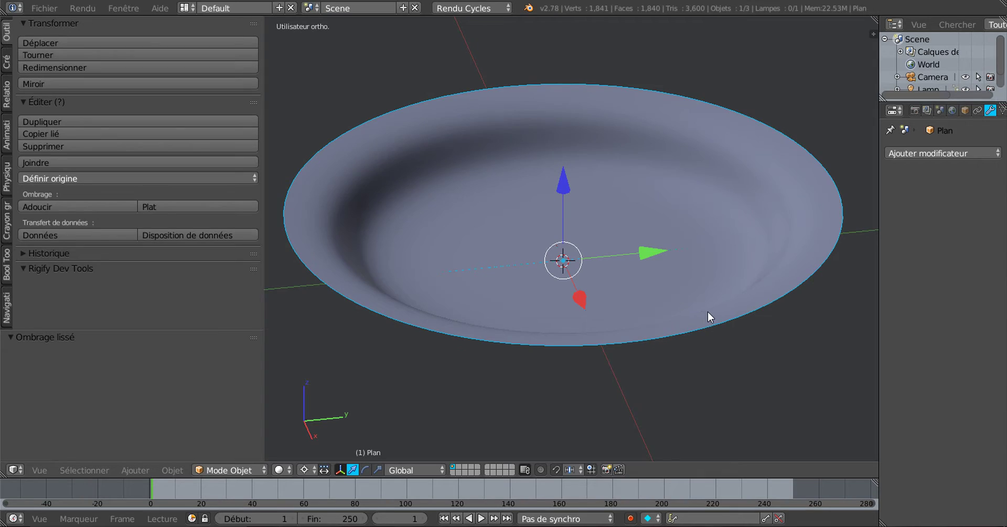
mouse_move(707, 311)
middle_mouse_down()
mouse_move(698, 325)
mouse_move(693, 308)
mouse_move(706, 300)
middle_mouse_up()
- Enter Edit Mode and select the plate's entire mesh
key("Tab")
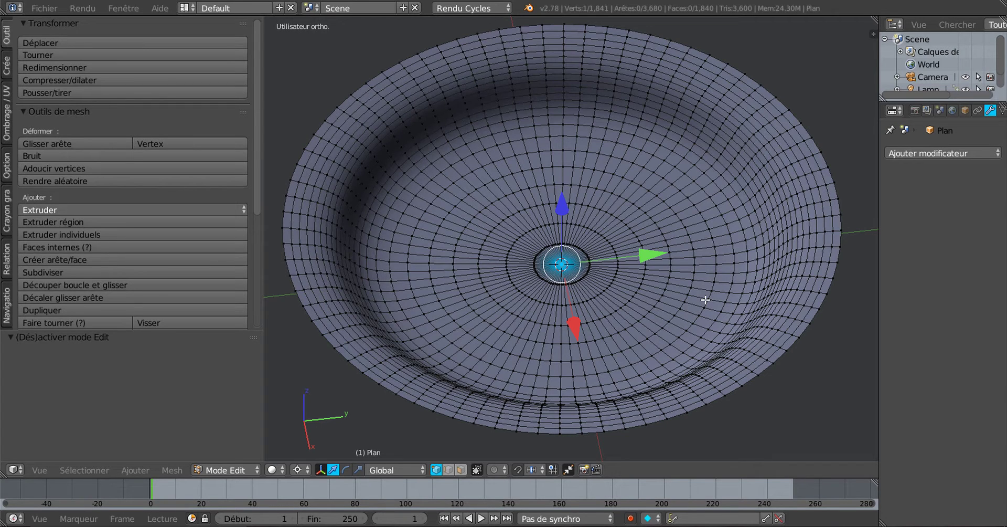
key("a")
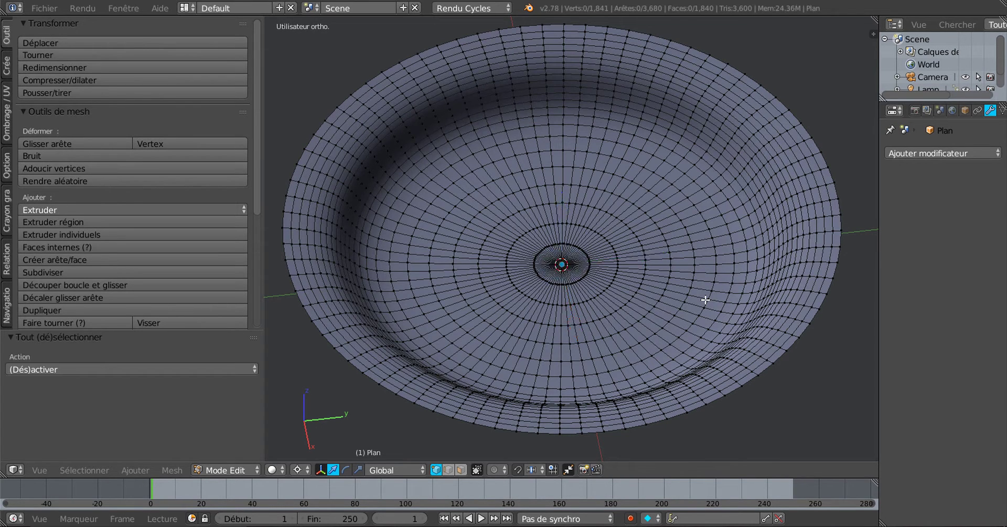
key("a")
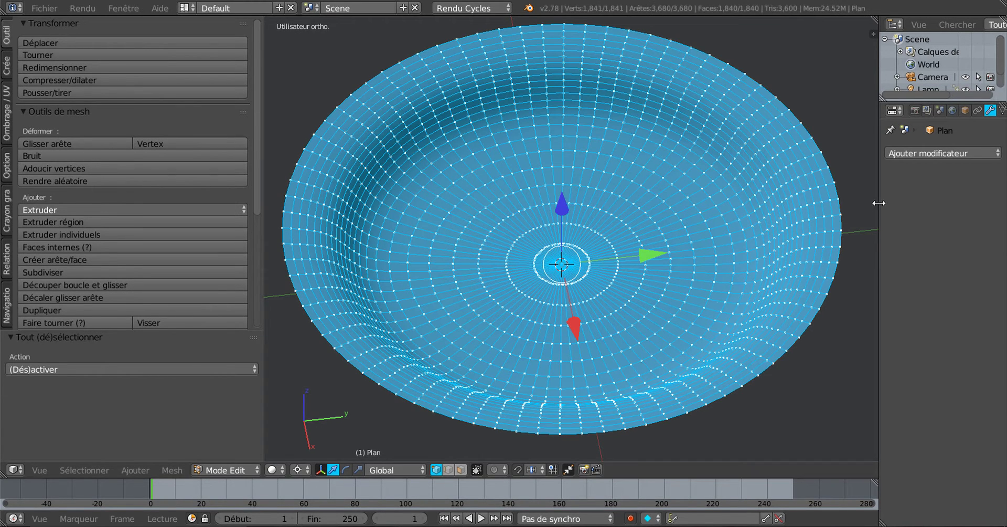
- Add a Solidify (Solidifier) modifier to the plate and examine the added thickness from the side
left_click_drag(876, 204, 826, 203)
left_click(898, 153)
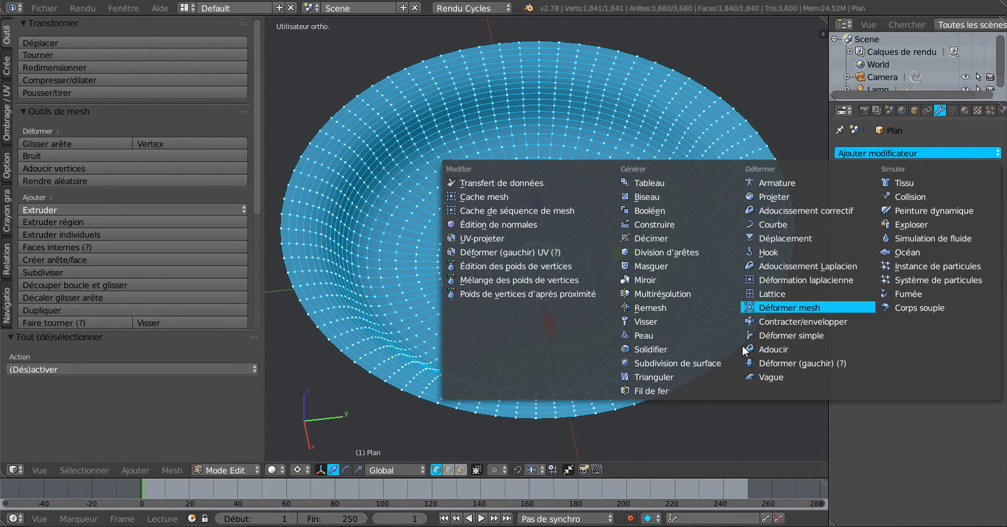
left_click(651, 349)
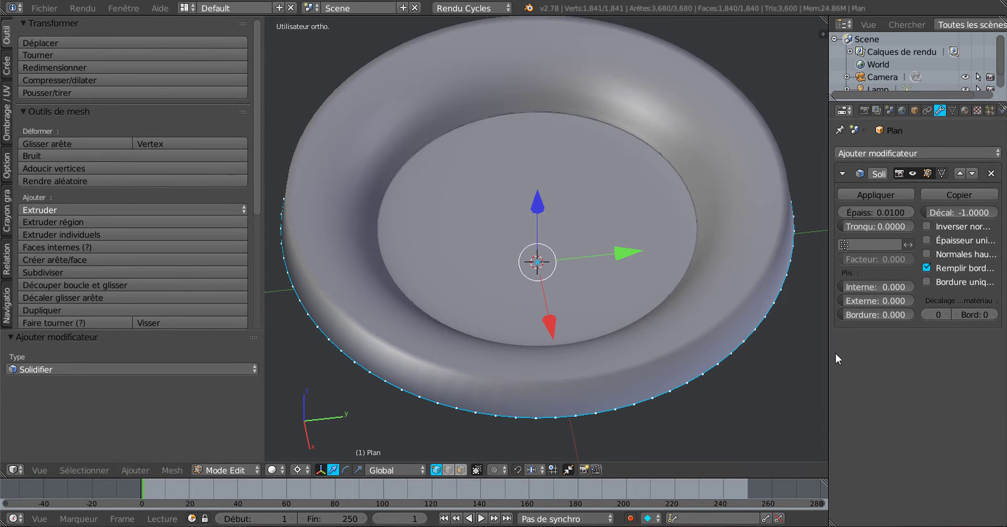
middle_click_drag(792, 377, 792, 306)
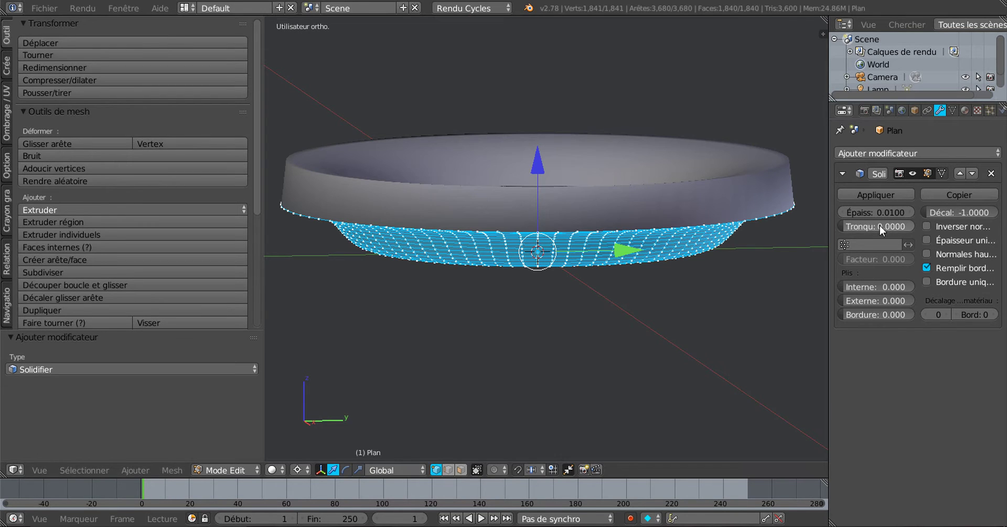
middle_click_drag(808, 247, 722, 261)
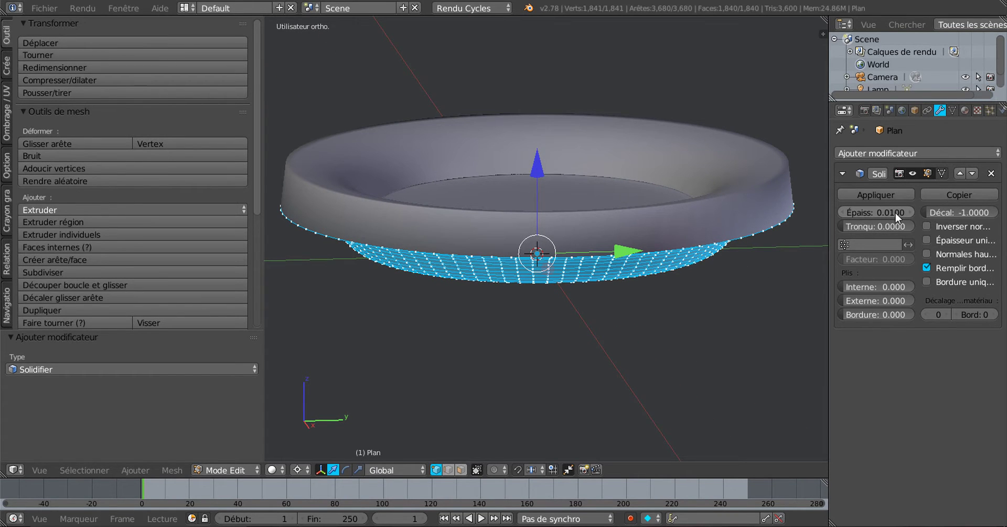
- Set the Solidify modifier's thickness to 0.0020 and check the rim
left_click_drag(896, 212, 867, 213)
scroll(684, 279, "up", 1)
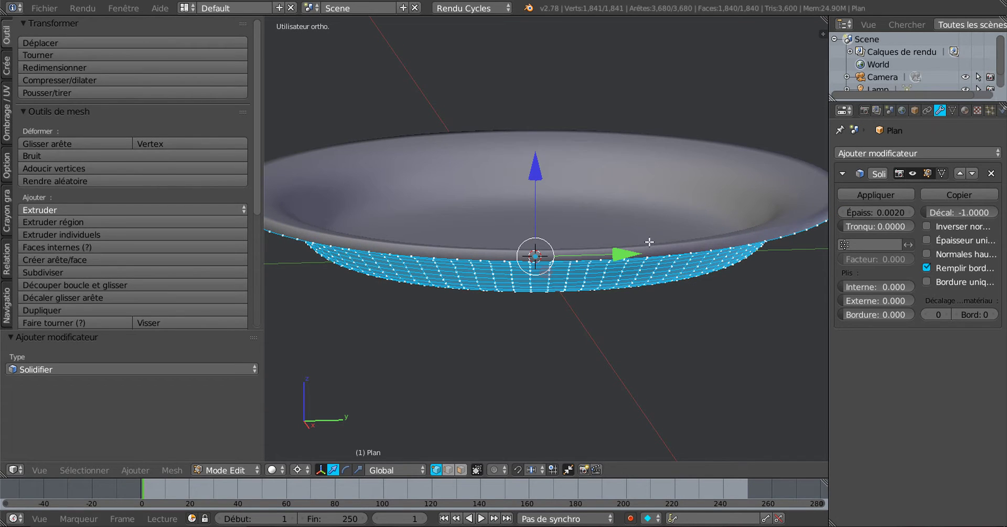
middle_click_drag(659, 238, 659, 251)
scroll(592, 221, "down", 2)
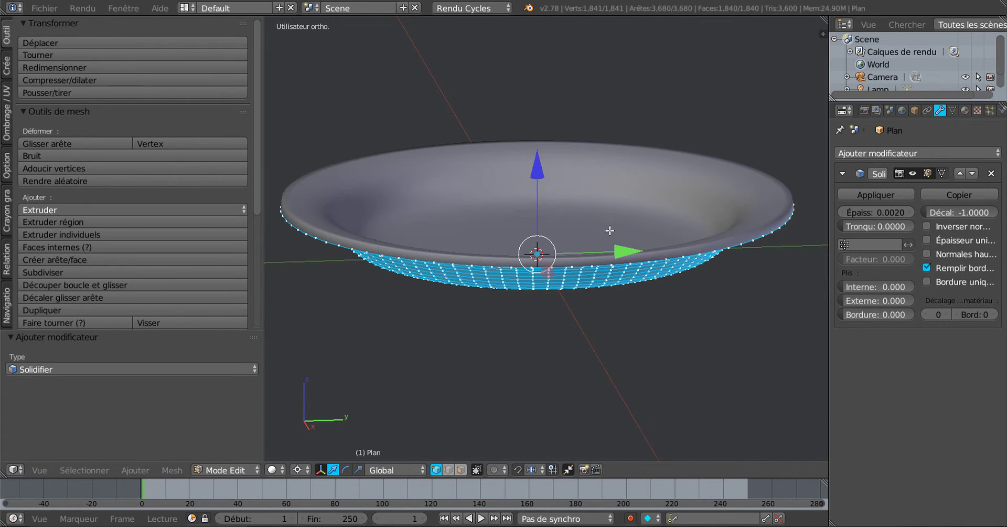
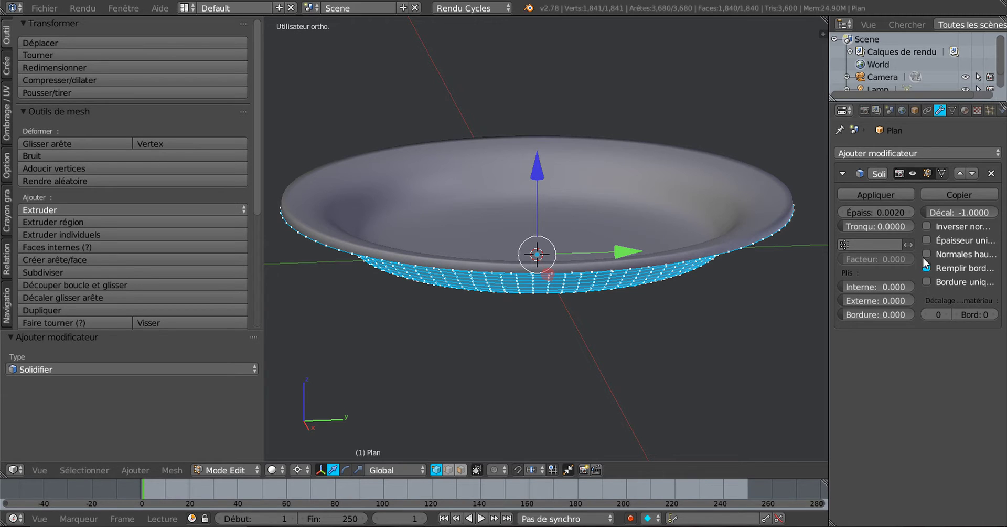
- Remove the Solidify modifier and briefly check the bare plate in Object Mode before resuming mesh editing
left_click(991, 173)
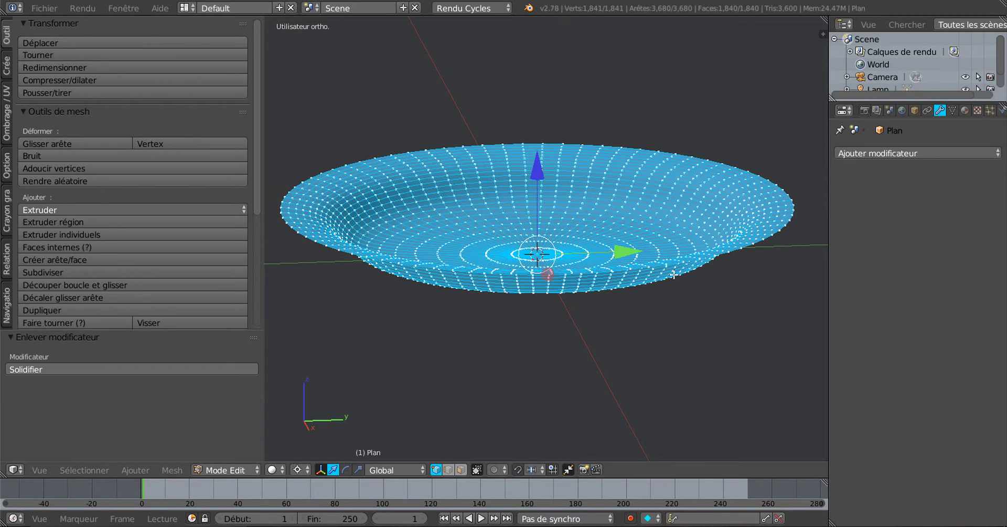
middle_click_drag(674, 274, 671, 294)
key("Tab")
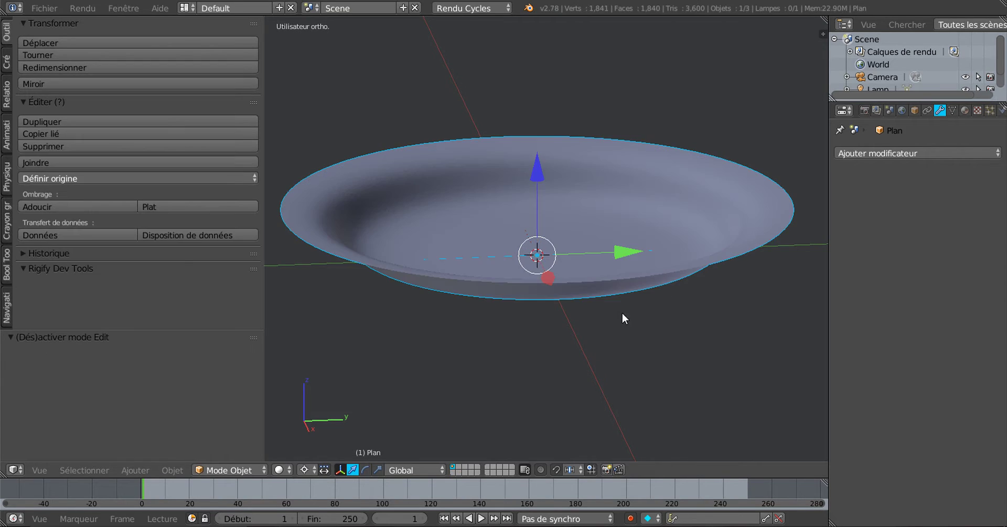
key("Tab")
middle_click_drag(622, 326, 629, 303)
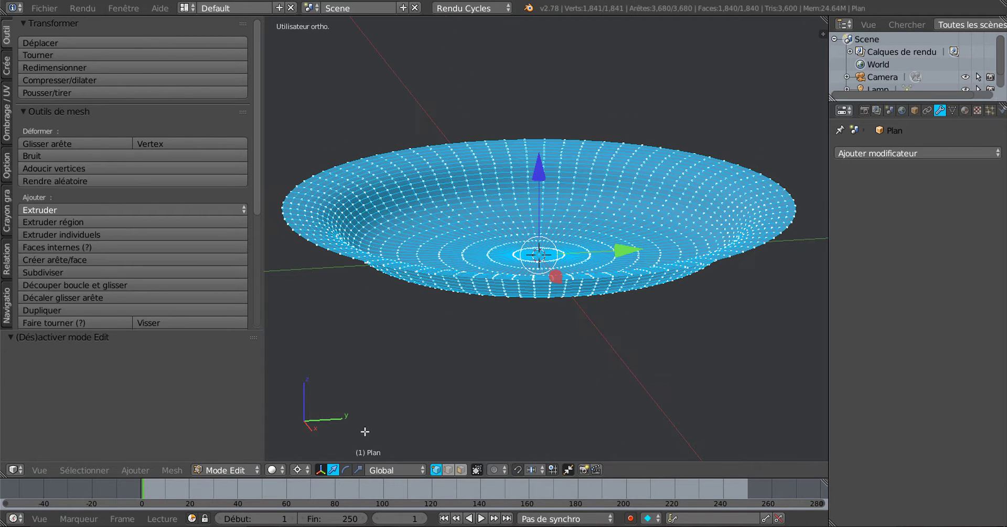
- Apply the Solidify face operation directly to the selected mesh
left_click(176, 471)
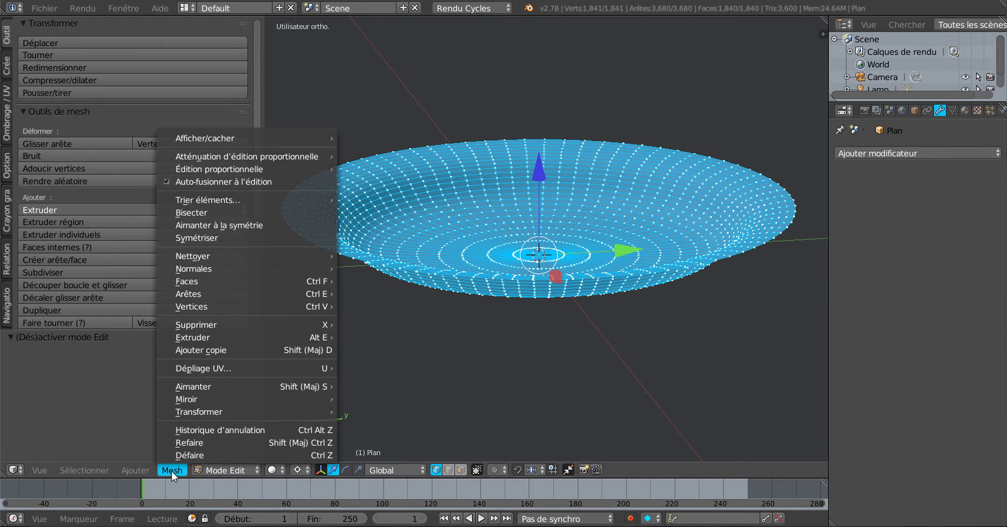
mouse_move(200, 278)
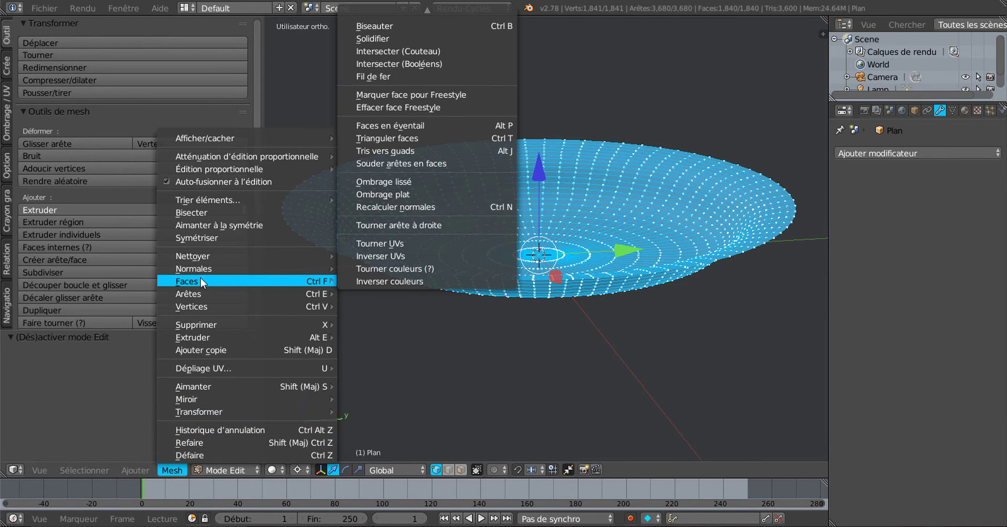
left_click(381, 36)
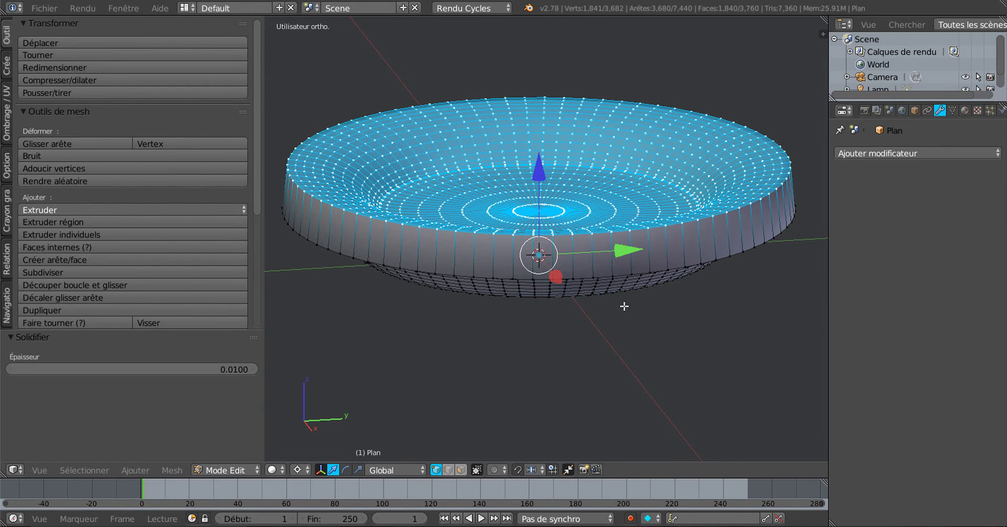
- Set the Solidify operation's thickness to 0.0012 and check the plate's edge from the side
mouse_move(210, 372)
left_mouse_down()
mouse_move(293, 372)
mouse_move(213, 372)
left_mouse_up()
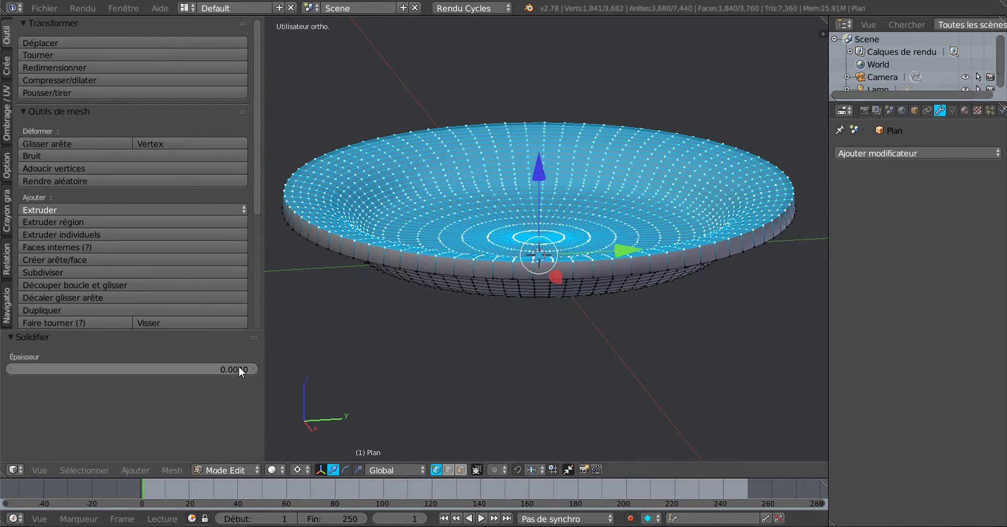
mouse_move(241, 365)
left_mouse_down()
mouse_move(262, 368)
mouse_move(219, 368)
mouse_move(237, 368)
left_mouse_up()
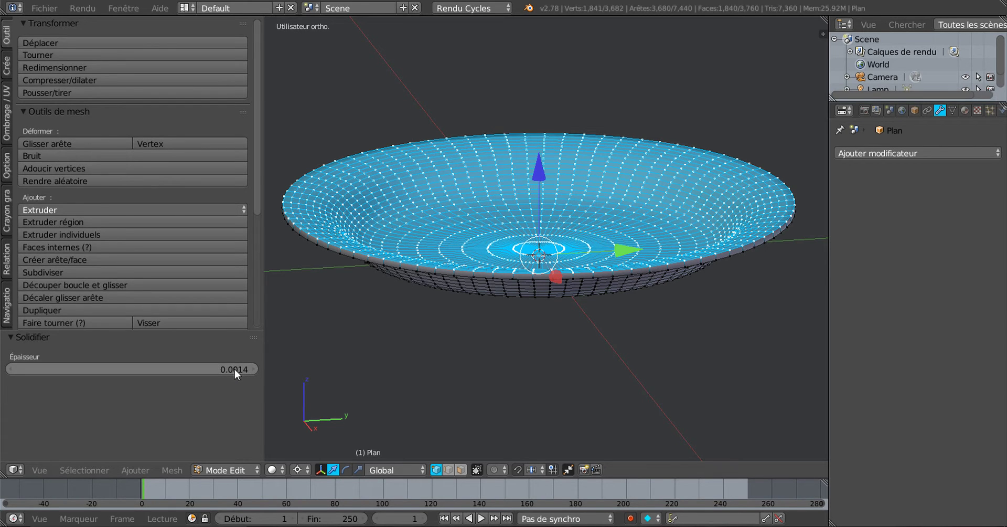
mouse_move(234, 369)
left_mouse_down()
mouse_move(247, 369)
mouse_move(220, 368)
mouse_move(250, 368)
mouse_move(192, 368)
mouse_move(250, 368)
mouse_move(209, 368)
mouse_move(241, 369)
mouse_move(231, 372)
left_mouse_up()
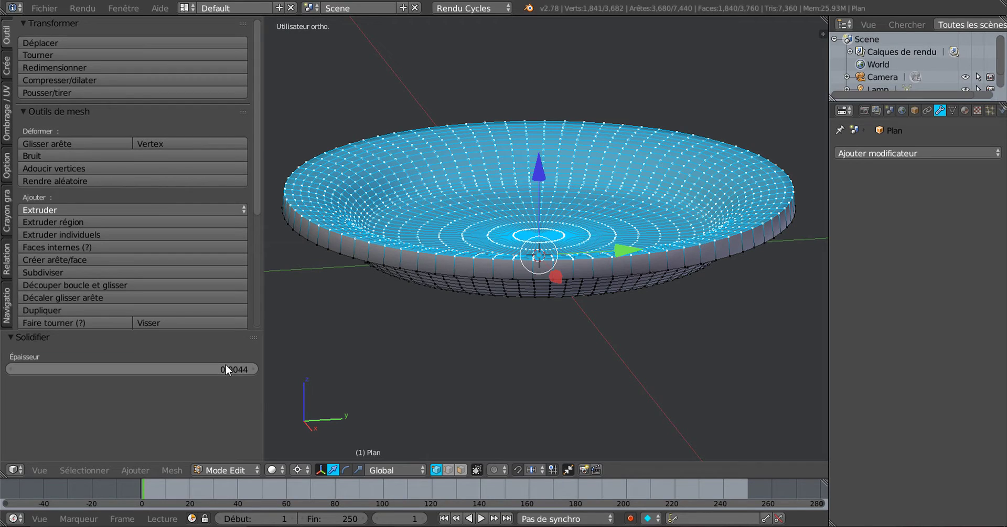
left_click(226, 369)
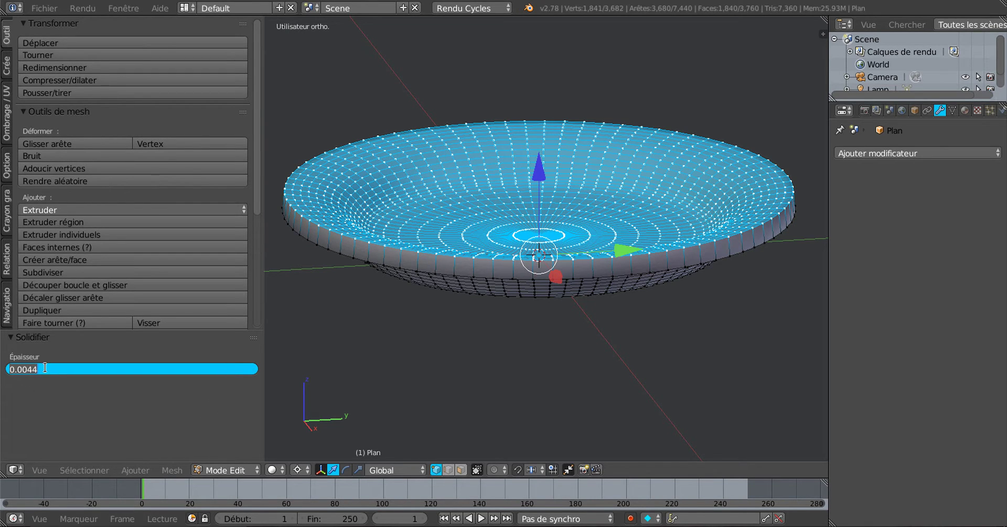
key("Escape")
mouse_move(231, 370)
left_mouse_down()
mouse_move(173, 370)
mouse_move(278, 370)
mouse_move(238, 370)
left_mouse_up()
scroll(541, 341, "up", 3)
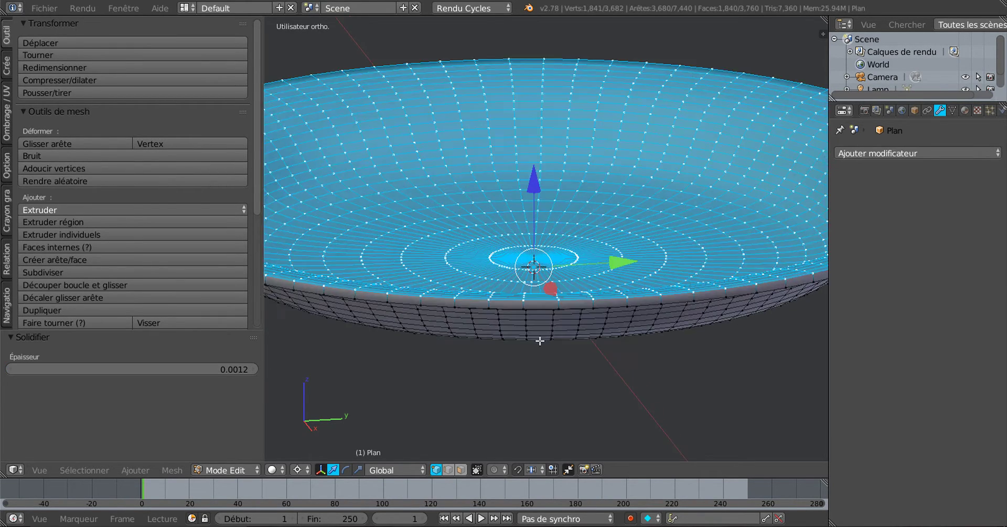
middle_click_drag(540, 341, 565, 320)
scroll(482, 325, "down", 3)
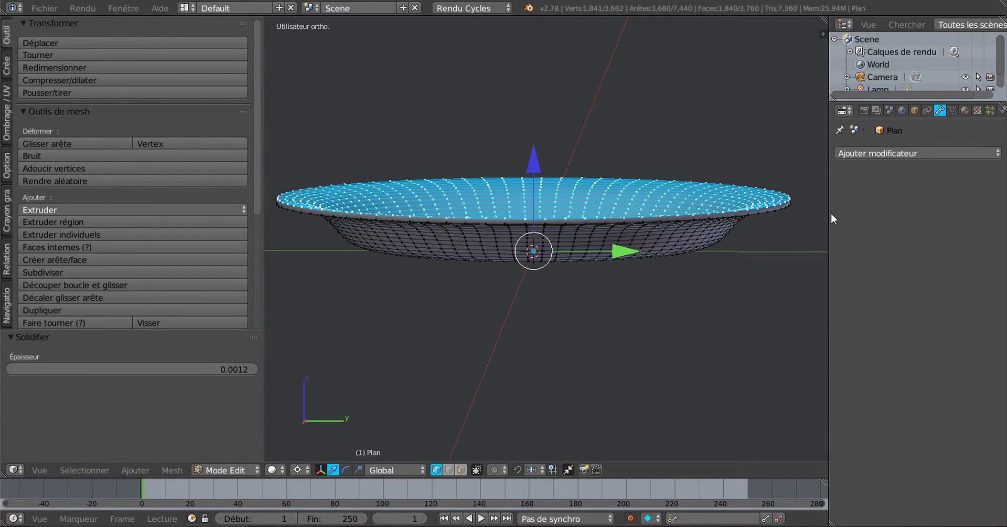
- Return to Object Mode and examine the thickened plate from above and from underneath
left_click_drag(829, 218, 874, 218)
mouse_move(805, 225)
middle_mouse_down()
mouse_move(731, 265)
mouse_move(798, 248)
mouse_move(792, 220)
middle_mouse_up()
scroll(706, 257, "up", 4)
mouse_move(706, 257)
middle_mouse_down()
mouse_move(695, 348)
mouse_move(717, 267)
middle_mouse_up()
key("Tab")
scroll(690, 266, "down", 2)
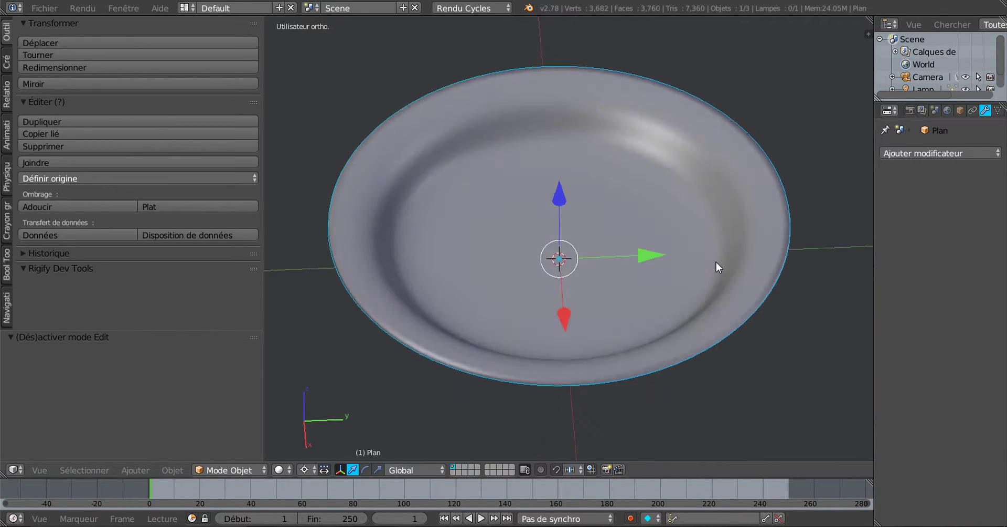
scroll(633, 296, "up", 1)
scroll(630, 292, "up", 3)
middle_click_drag(630, 292, 570, 288)
mouse_move(582, 255)
middle_mouse_down()
mouse_move(619, 147)
mouse_move(622, 88)
mouse_move(618, 228)
mouse_move(618, 159)
mouse_move(630, 213)
middle_mouse_up()
- In Edit Mode, slide the edge loop near the rim of the plate's flat underside outward by a factor of 0.433
key("Tab")
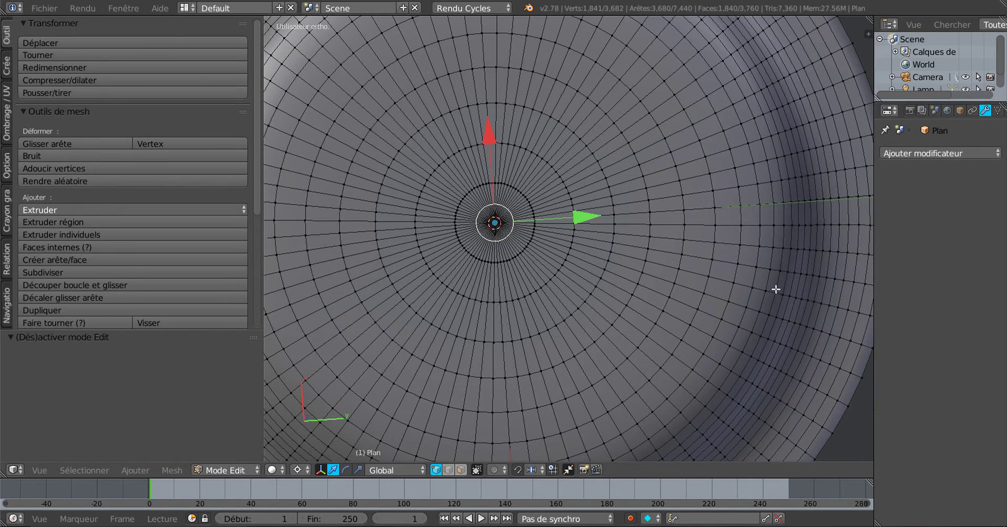
scroll(667, 272, "up", 4)
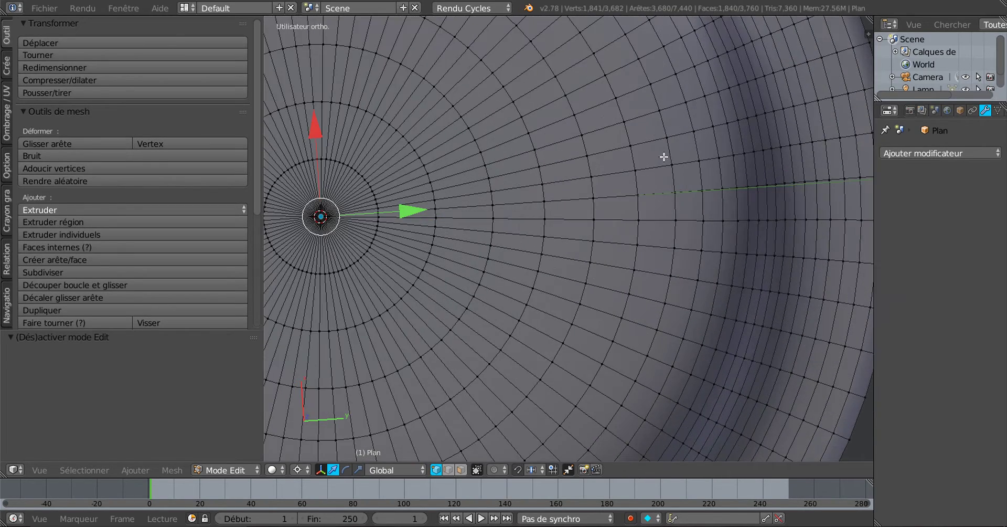
scroll(630, 296, "down", 5)
scroll(598, 244, "up", 4)
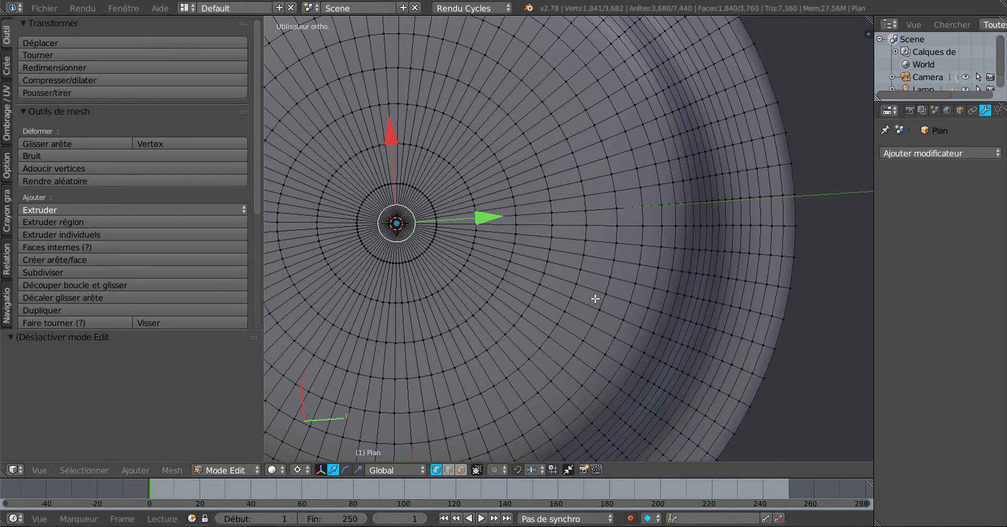
right_click(610, 163, "alt")
scroll(551, 283, "down", 1)
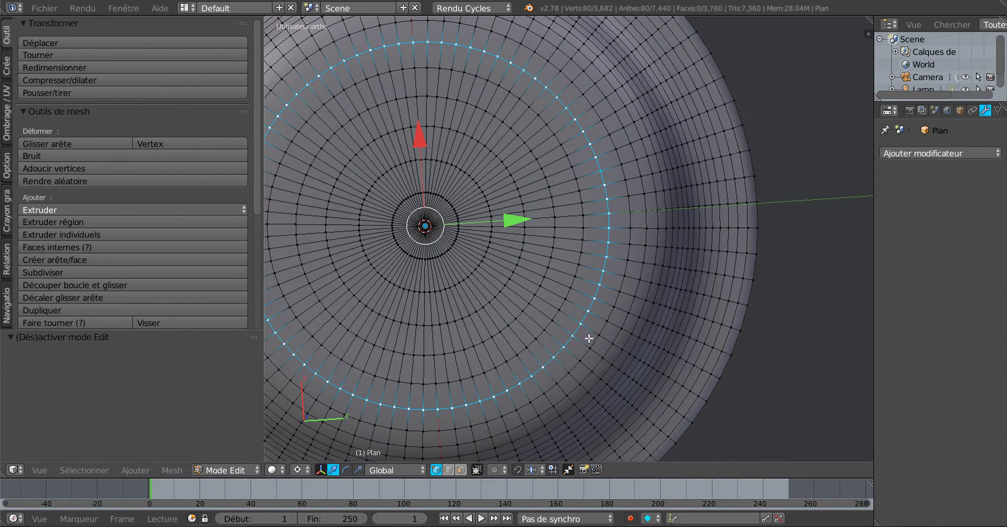
key("g")
key("g")
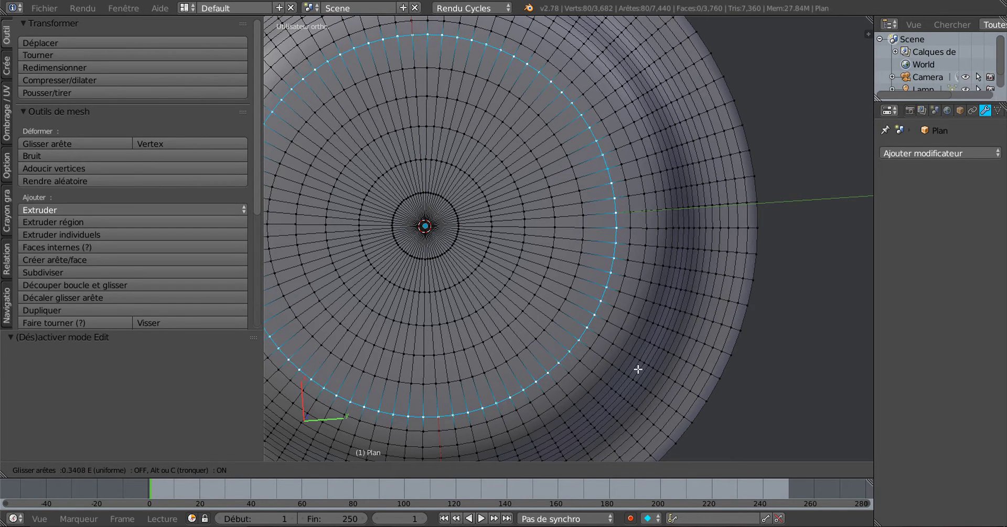
left_click(641, 369)
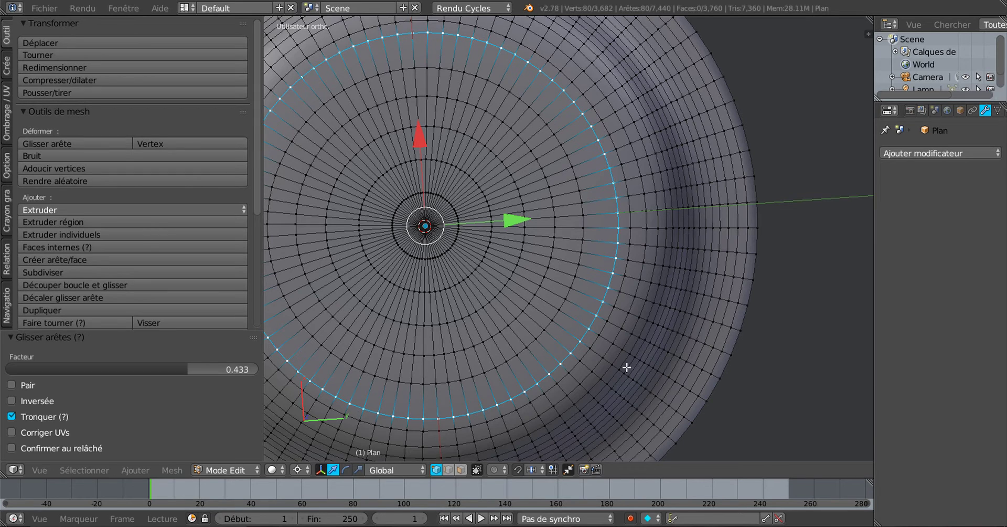
- In face select mode, select the narrow ring of faces just outside the repositioned edge loop
scroll(593, 349, "up", 3)
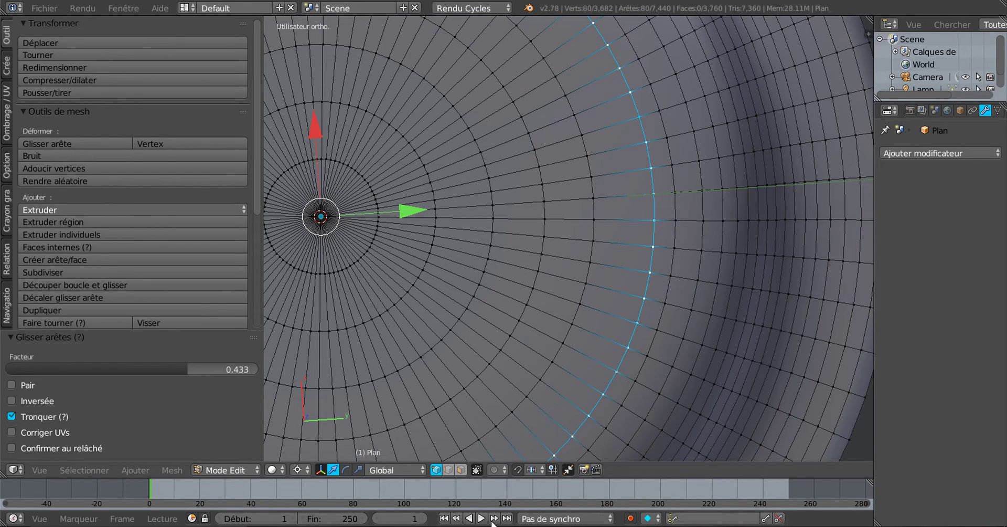
left_click(462, 469)
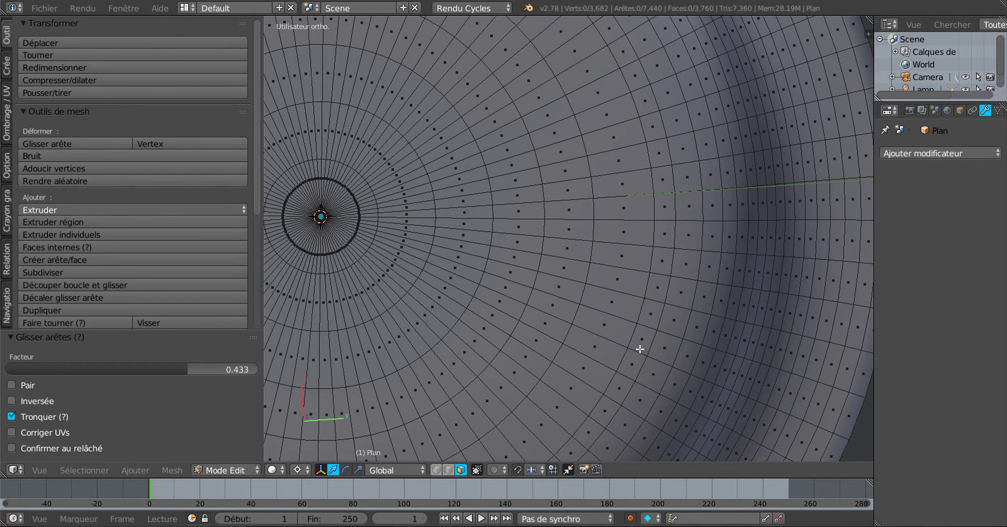
right_click(644, 327, "alt")
scroll(645, 328, "down", 5)
middle_click_drag(658, 312, 661, 348)
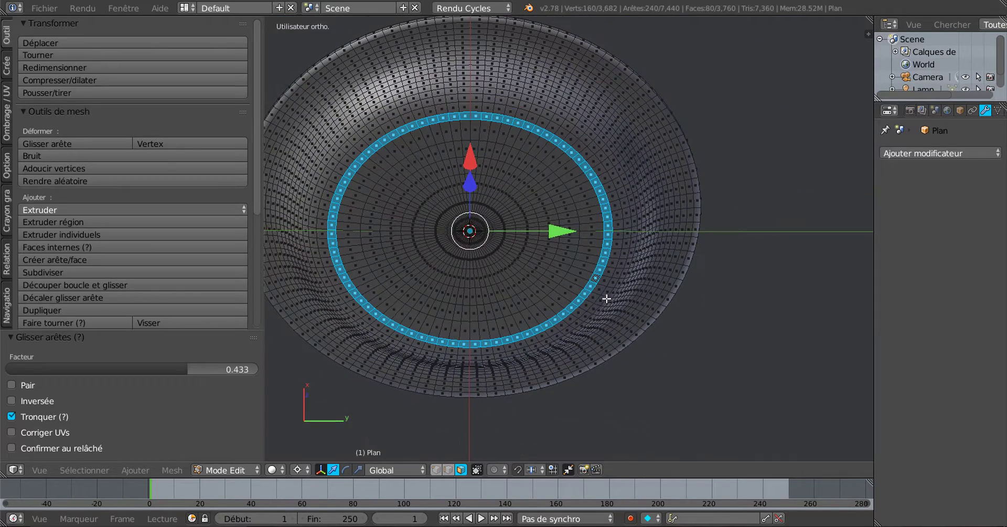
middle_click_drag(610, 184, 603, 322)
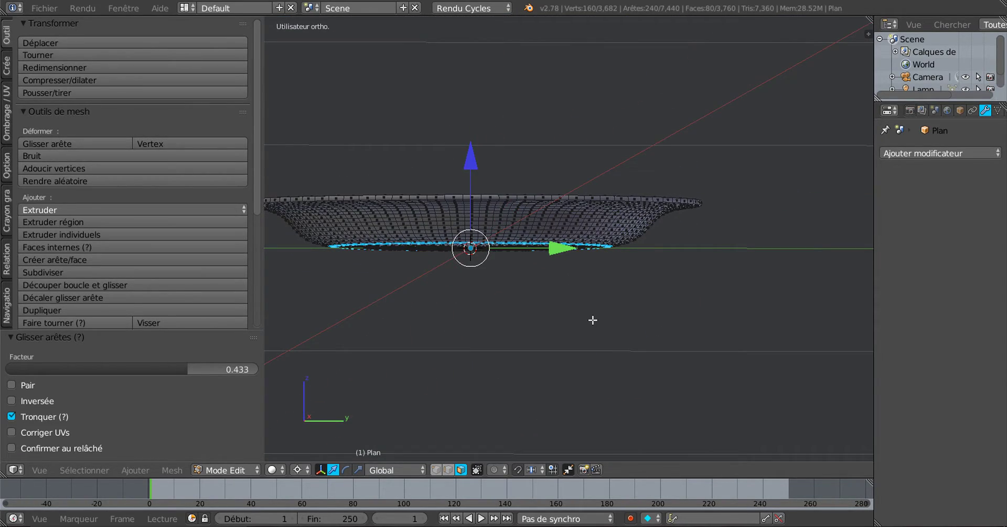
key("e")
key("Escape")
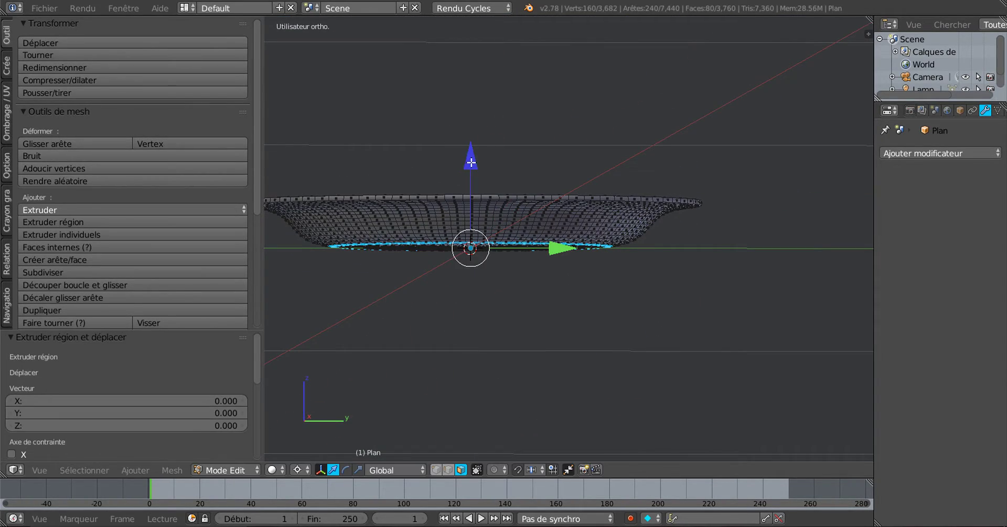
left_click_drag(472, 162, 472, 164)
scroll(521, 304, "up", 2)
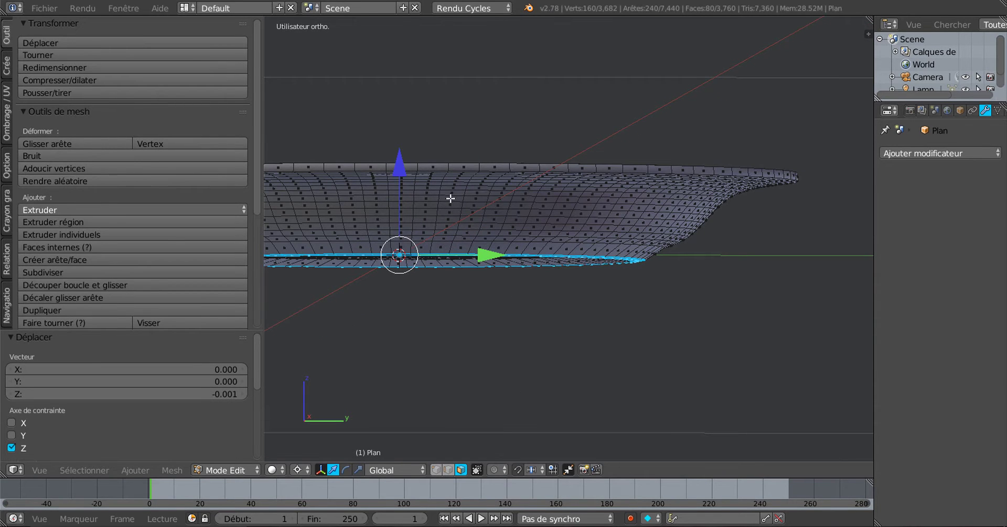
key("e")
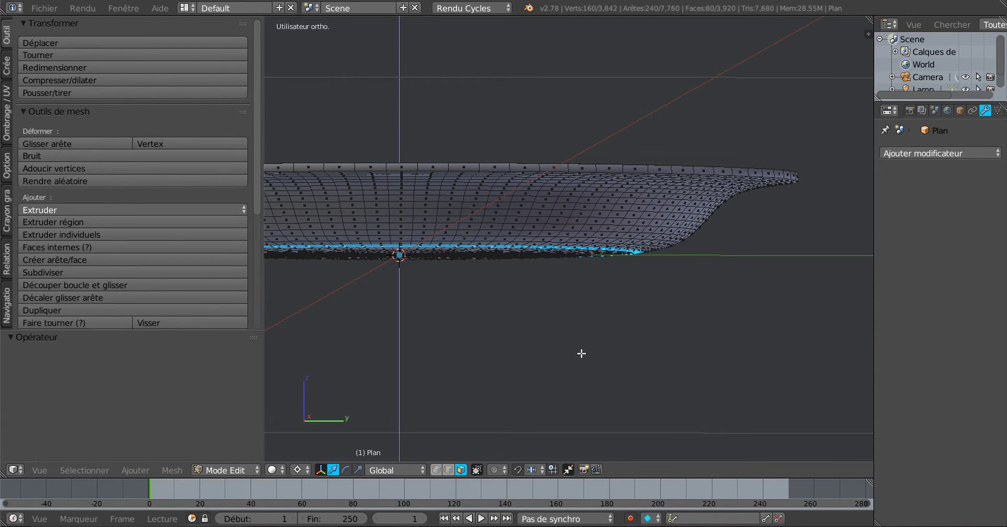
key("Escape")
key("ctrl+z")
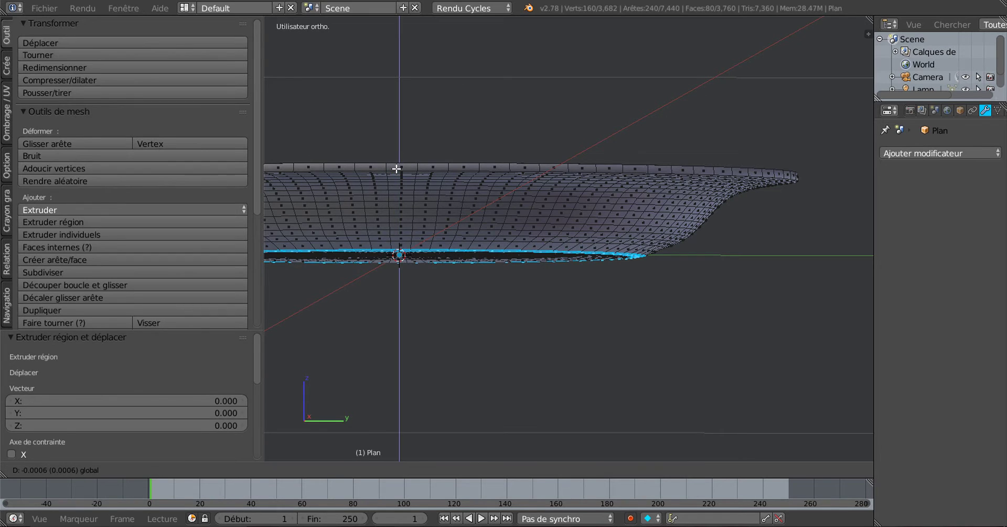
middle_click_drag(521, 311, 585, 201)
key("ctrl+z")
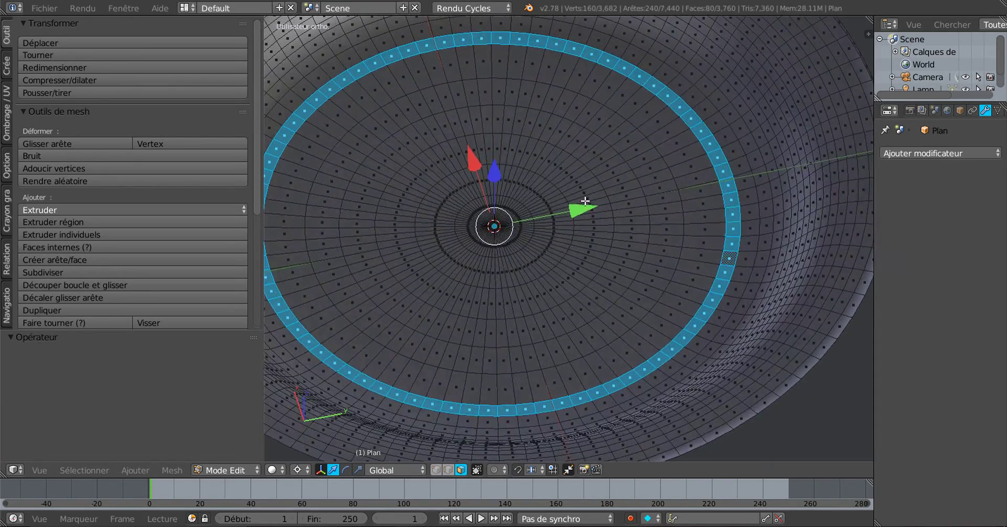
- Inspect the selected face ring, align the view to the front and widen the 3D viewport
scroll(584, 210, "down", 3)
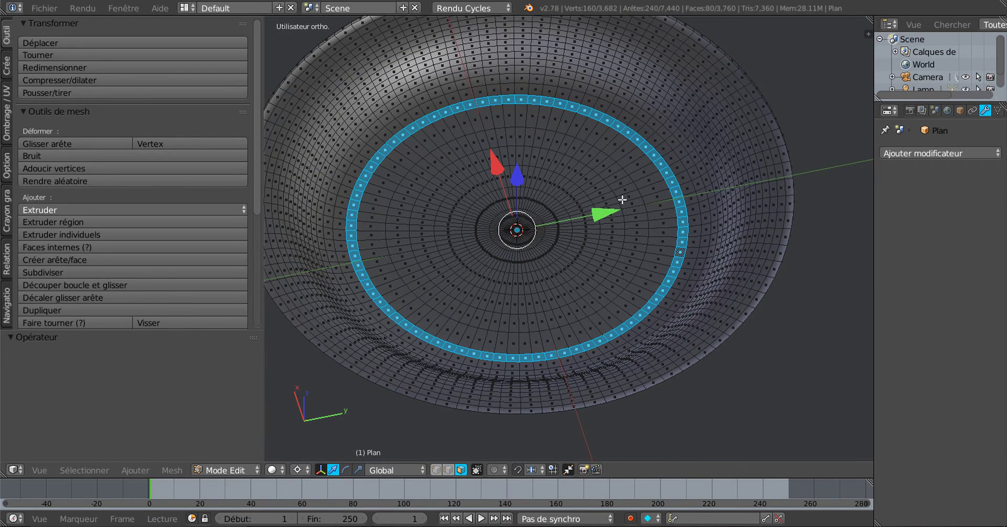
scroll(667, 224, "up", 3)
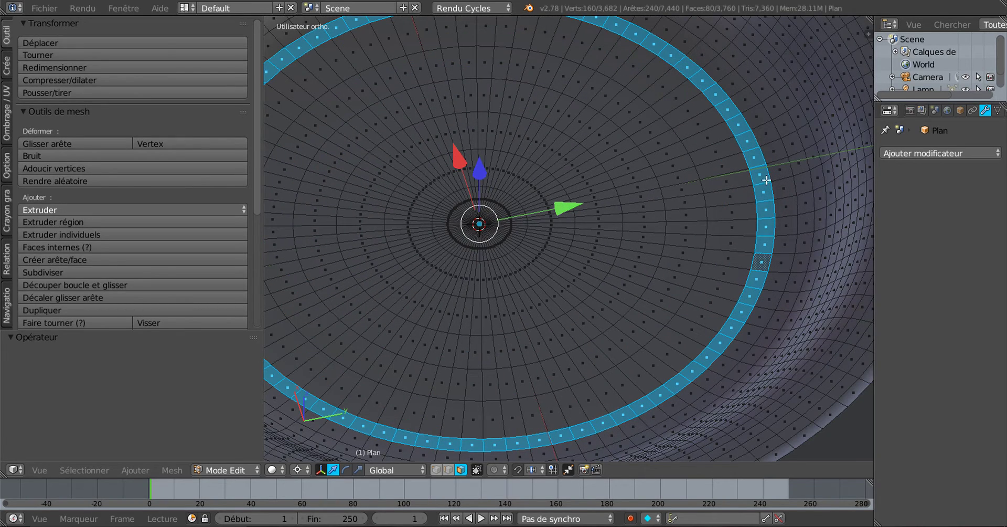
right_click(758, 173, "shift")
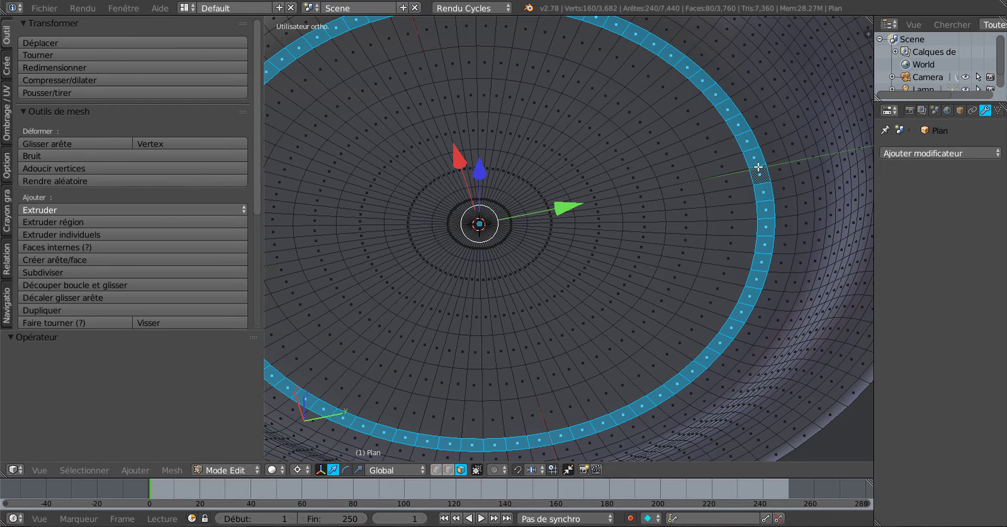
scroll(727, 197, "down", 3)
middle_click_drag(722, 238, 670, 284)
scroll(671, 283, "up", 2)
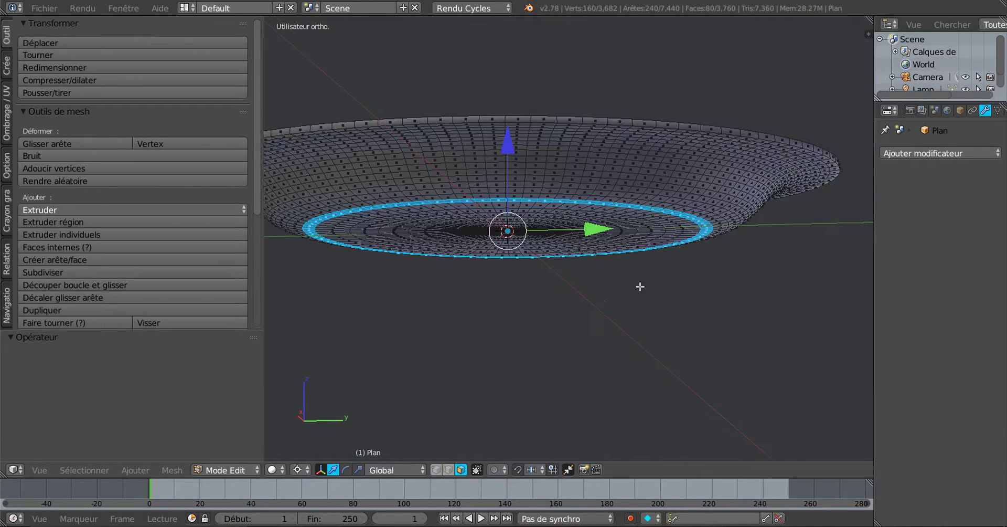
key("KP_1")
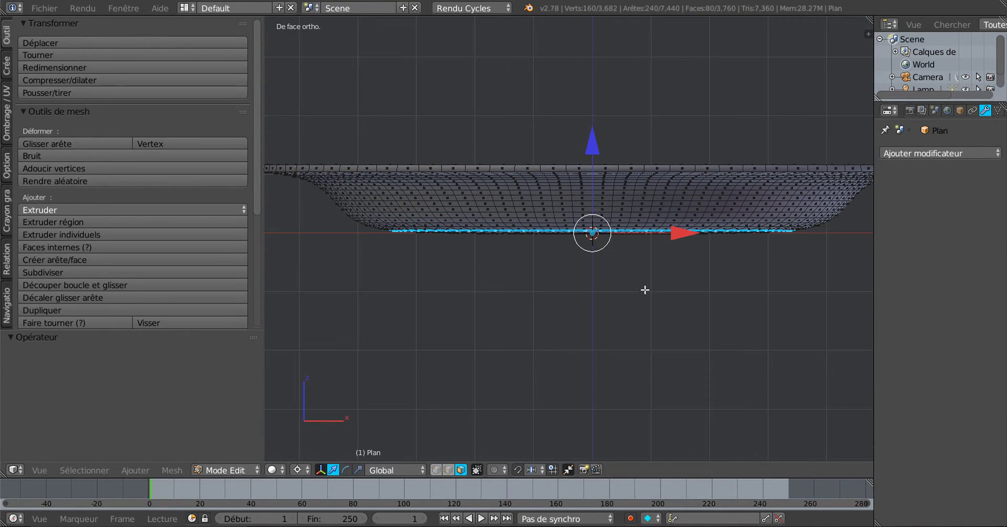
middle_click_drag(696, 355, 640, 356, "shift")
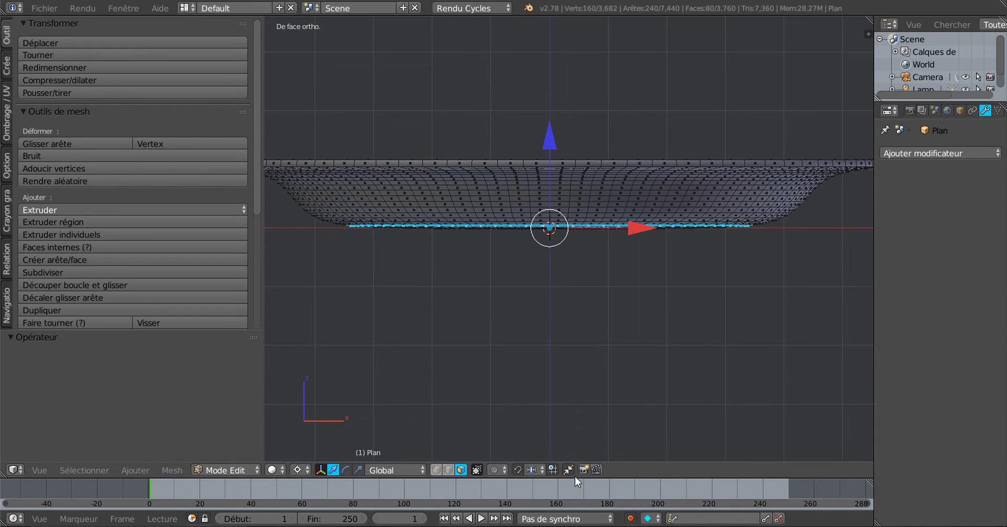
scroll(528, 305, "up", 1)
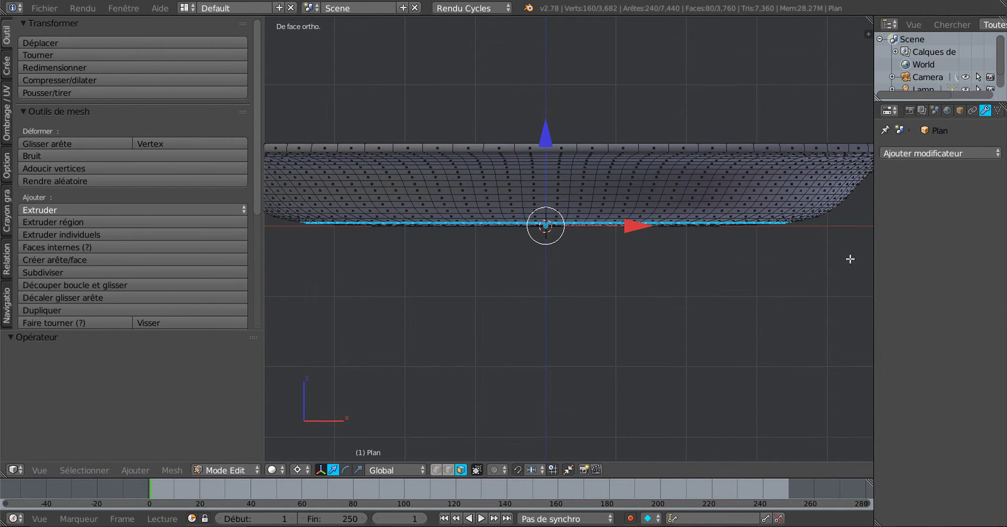
left_click_drag(874, 251, 928, 250)
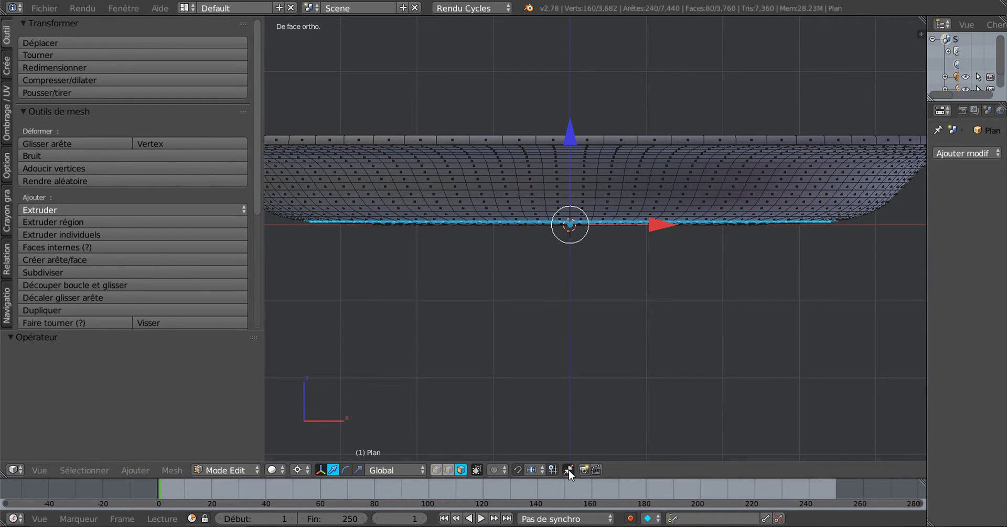
- Extrude the selected face ring slightly downward along Z to form the plate's foot, and check it in Object Mode
key("e")
key("z")
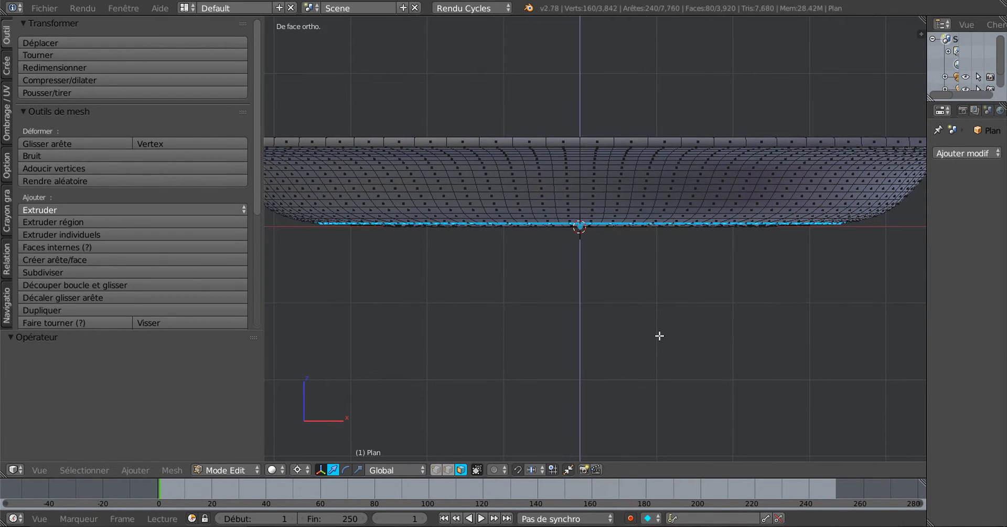
left_click(660, 336)
left_click_drag(585, 138, 586, 146)
key("Tab")
middle_click_drag(606, 318, 694, 205)
- Slide the edge loop inside the foot ring outward by about -0.88, close to the ring, and check the shading in Object Mode
key("Tab")
scroll(753, 237, "up", 2)
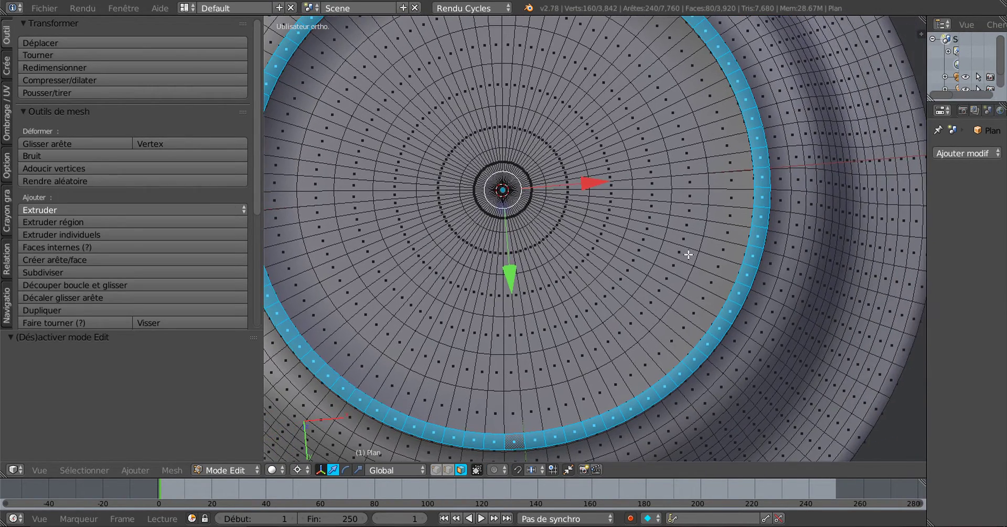
scroll(735, 263, "up", 1)
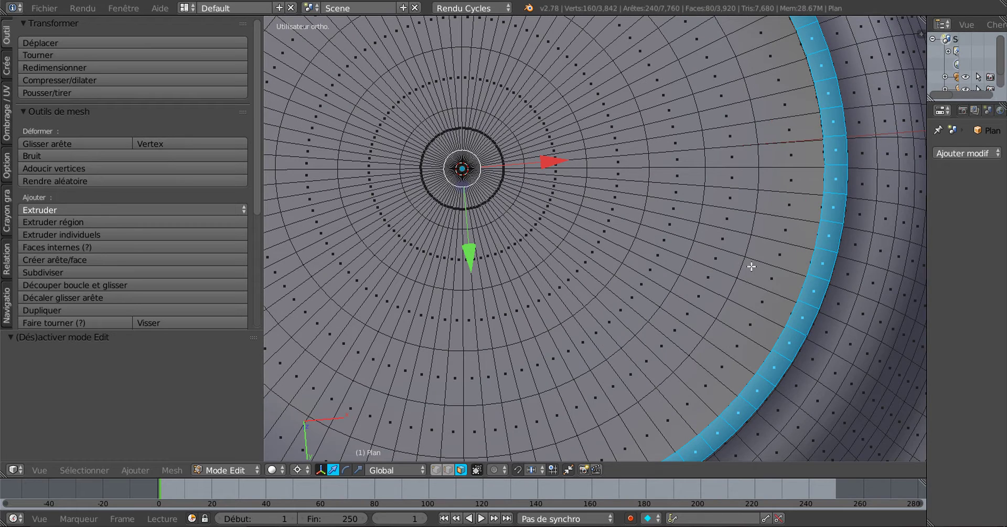
left_click(448, 469)
left_click(757, 228, "alt")
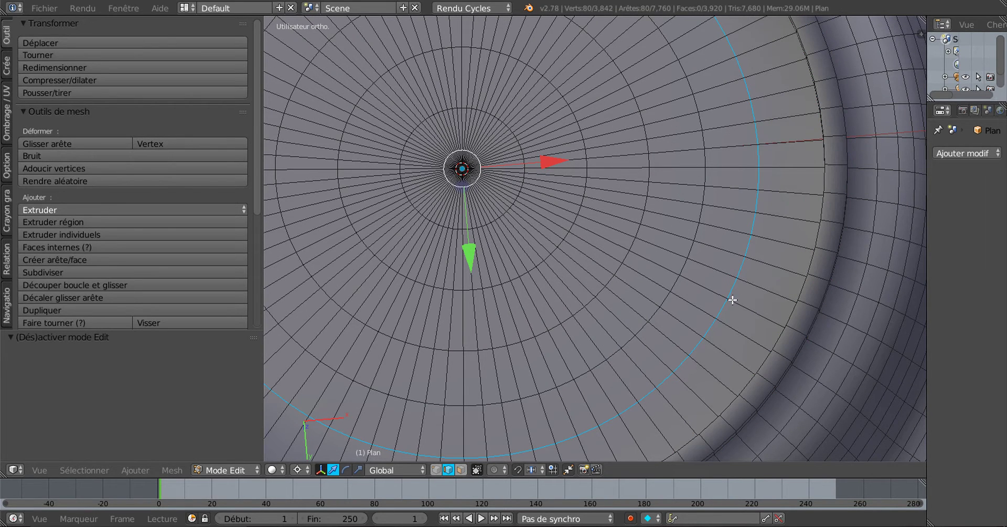
key("g")
key("g")
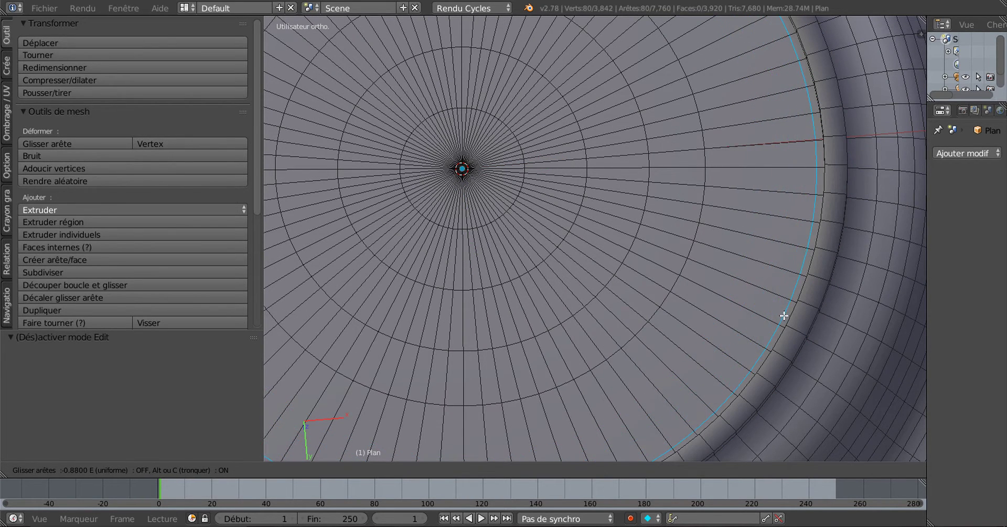
left_click(785, 316)
key("Tab")
scroll(752, 251, "down", 2)
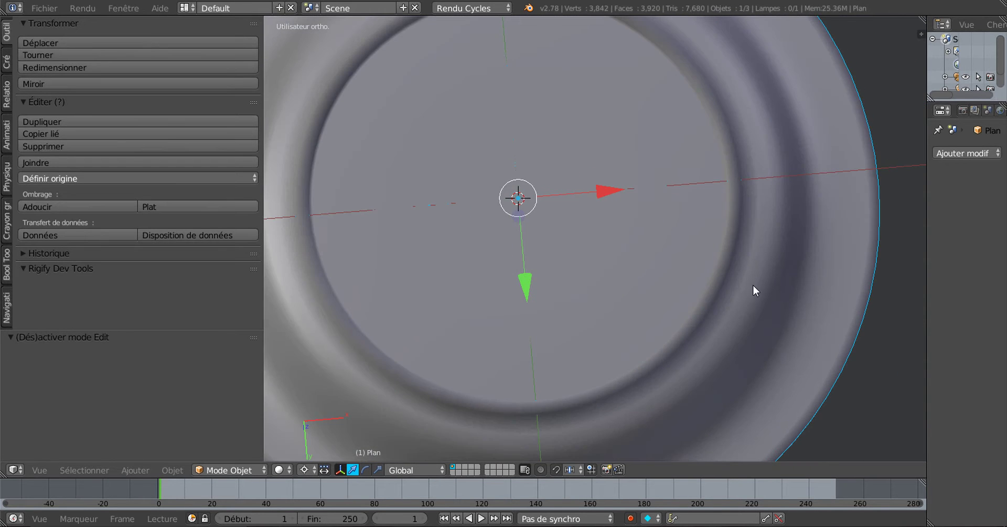
middle_click_drag(754, 286, 742, 357)
middle_click_drag(666, 284, 733, 310)
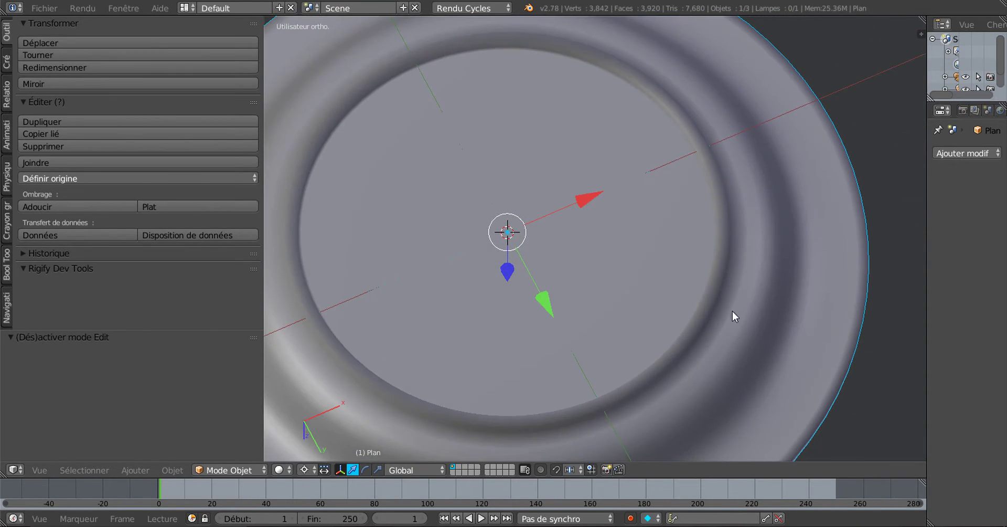
- Add a loop cut just outside the foot ring and slide it toward the ring by a factor of -0.623
key("Tab")
scroll(729, 320, "up", 1)
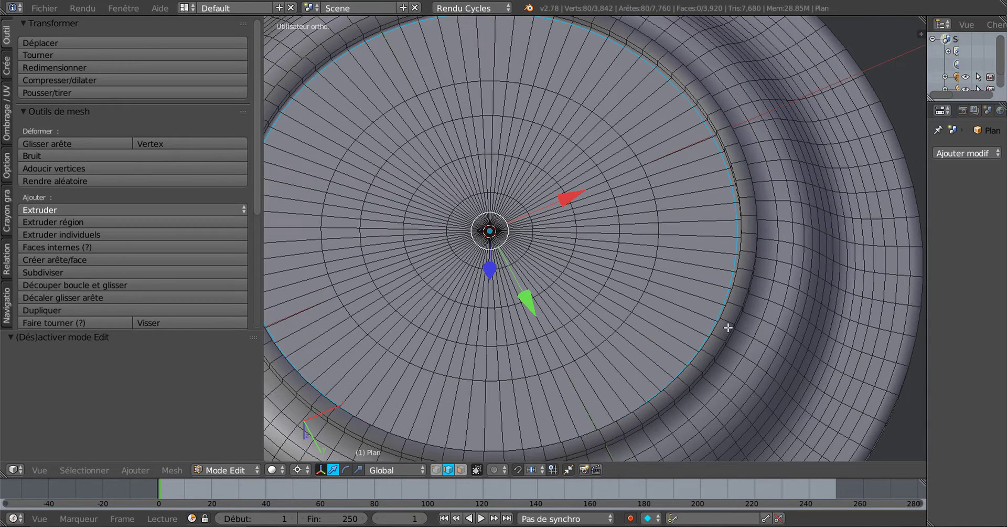
left_click(755, 318)
left_click(755, 318)
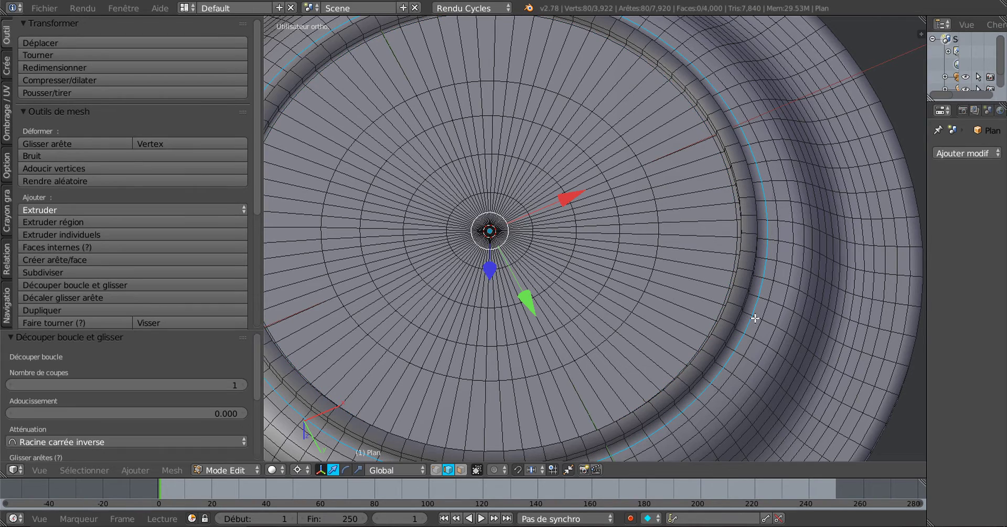
key("g")
key("g")
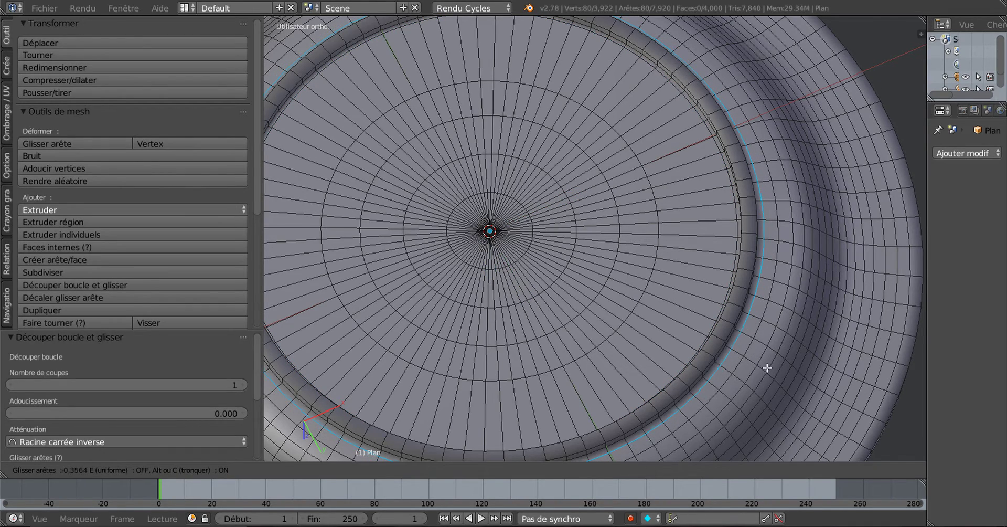
left_click(766, 368)
- Add a single centred loop cut around the face of the foot ring
middle_click_drag(744, 323, 740, 270)
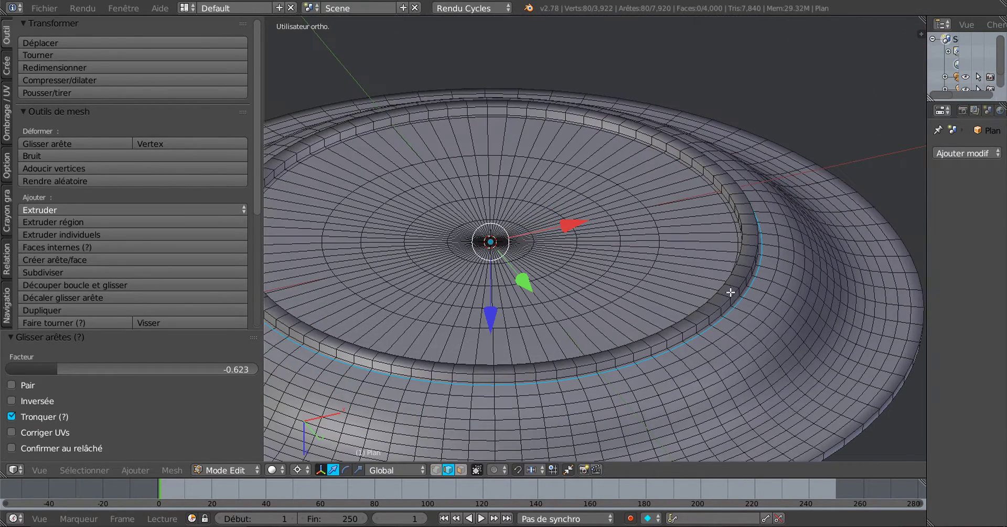
scroll(731, 292, "up", 1)
key("ctrl+r")
left_click(757, 297)
right_click(757, 297)
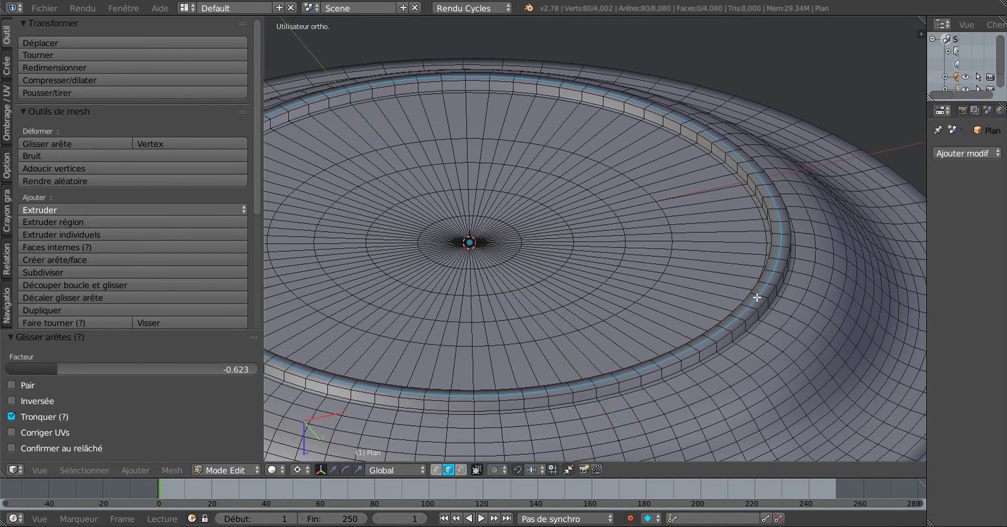
- Check the plate's shading in Object Mode around the foot ring and from the top view
middle_click_drag(757, 297, 607, 321)
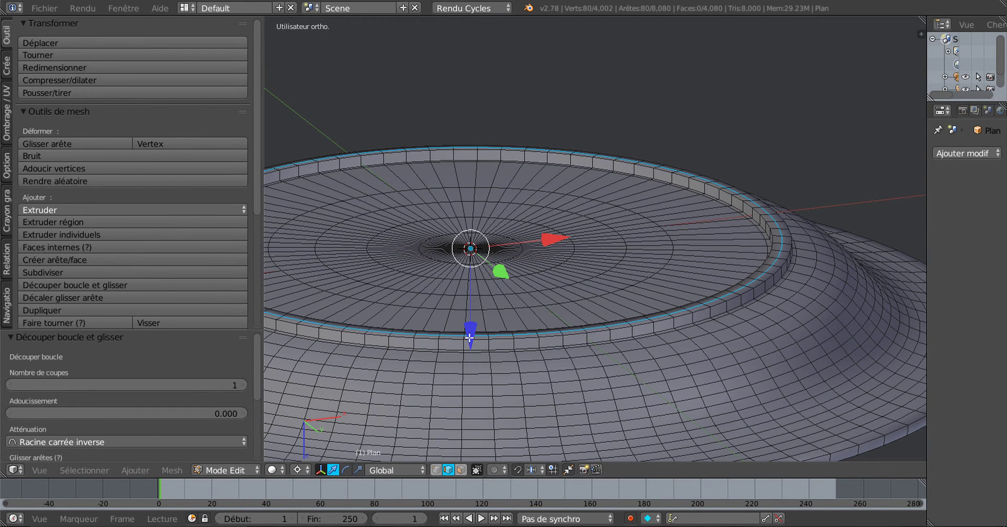
key("Tab")
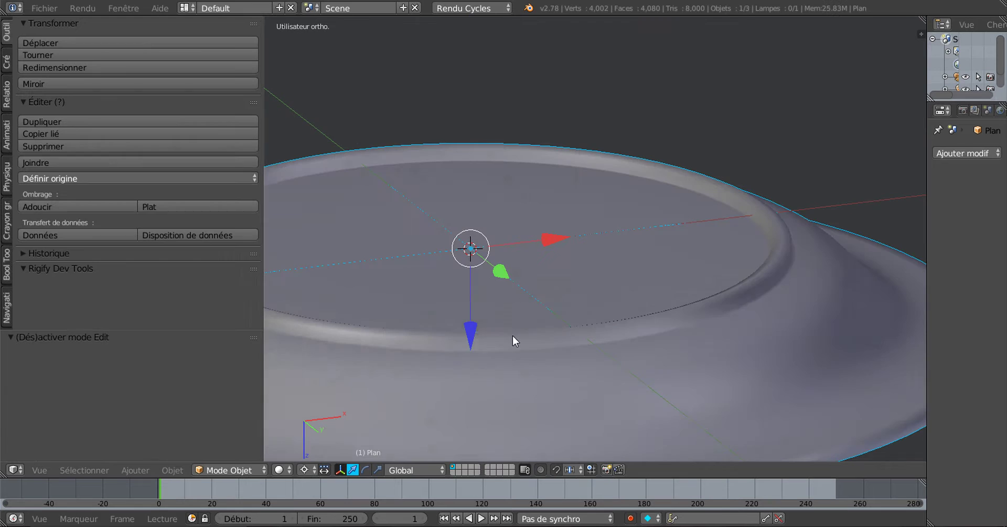
mouse_move(513, 336)
middle_mouse_down()
mouse_move(596, 332)
mouse_move(633, 312)
mouse_move(691, 338)
mouse_move(704, 294)
mouse_move(616, 273)
mouse_move(646, 315)
mouse_move(654, 287)
mouse_move(678, 325)
mouse_move(768, 272)
mouse_move(820, 263)
mouse_move(738, 174)
mouse_move(735, 128)
mouse_move(731, 239)
mouse_move(708, 144)
mouse_move(733, 123)
mouse_move(731, 335)
mouse_move(748, 310)
mouse_move(736, 353)
mouse_move(733, 317)
mouse_move(715, 327)
mouse_move(659, 248)
mouse_move(675, 333)
mouse_move(652, 236)
mouse_move(659, 249)
middle_mouse_up()
key("z")
key("Tab")
key("z")
scroll(674, 306, "down", 5)
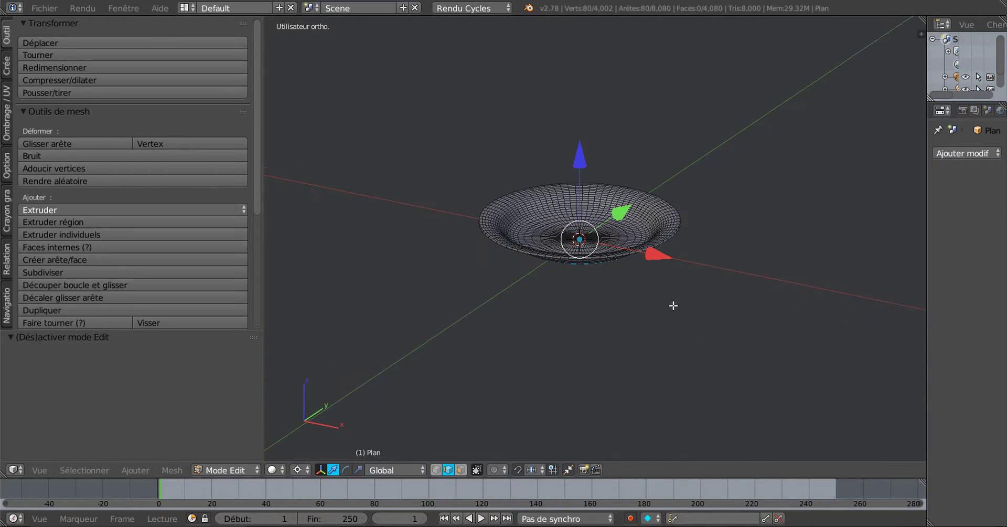
middle_click_drag(674, 306, 658, 365)
key("Tab")
key("KP_7")
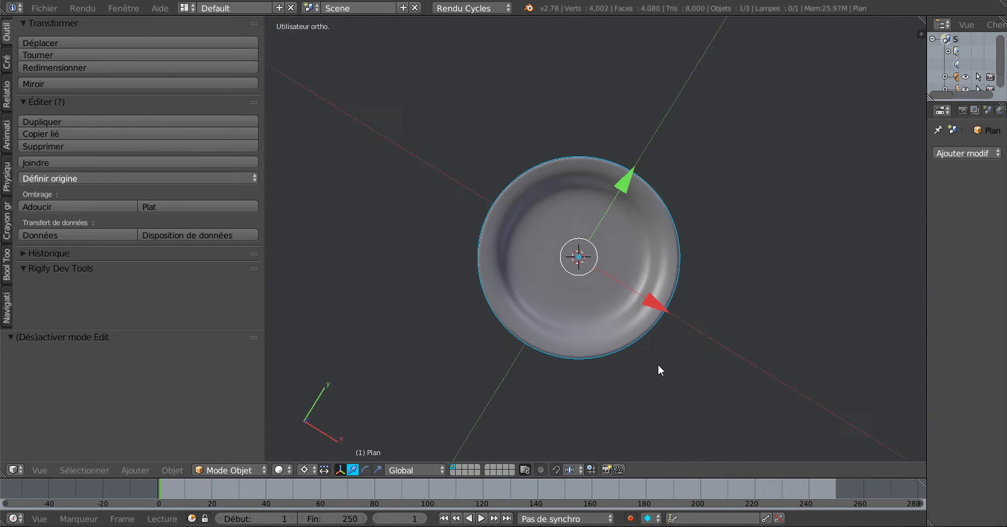
scroll(653, 370, "up", 1)
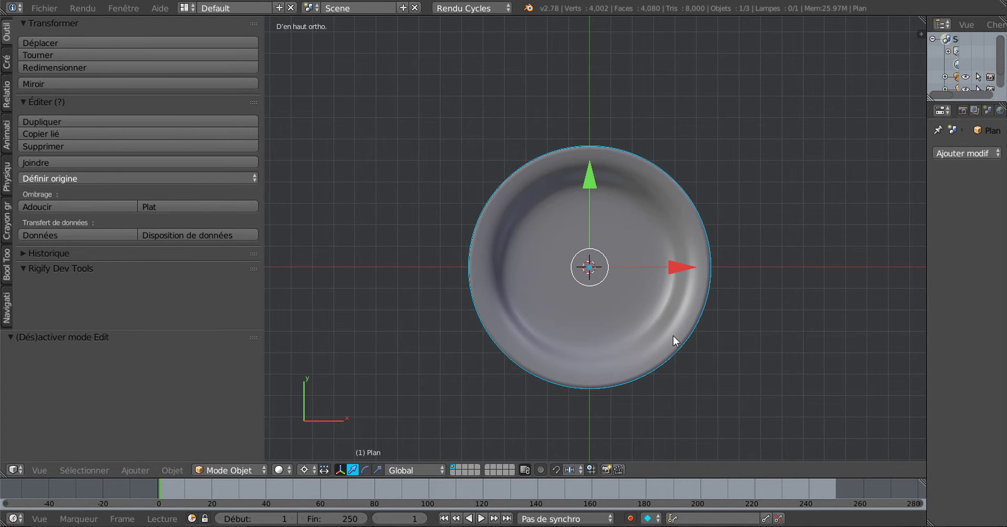
middle_click_drag(697, 370, 652, 380, "shift")
scroll(652, 376, "up", 1)
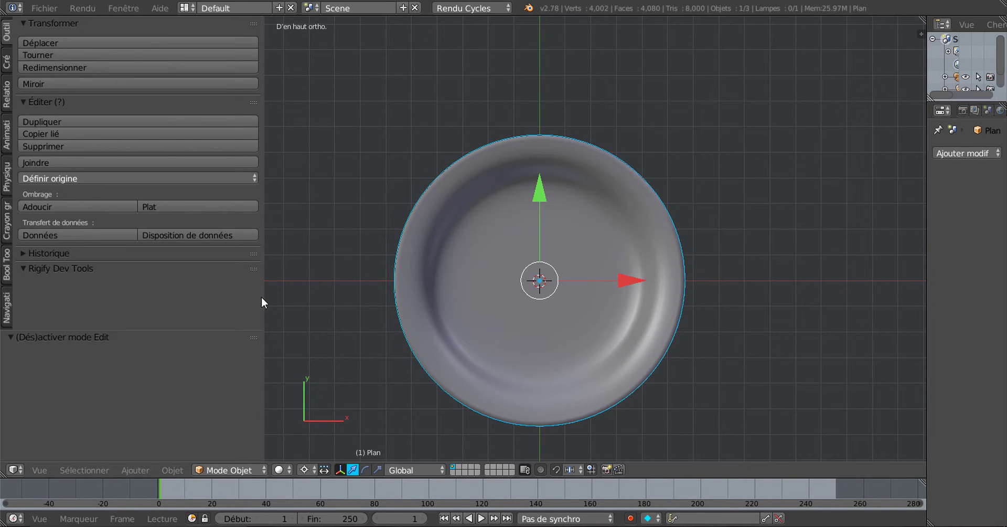
- Duplicate the plate in the top view and place the copy beside the original, offset about 0.135 in X and 0.004 in Y
left_click_drag(262, 294, 76, 307)
scroll(231, 344, "down", 3)
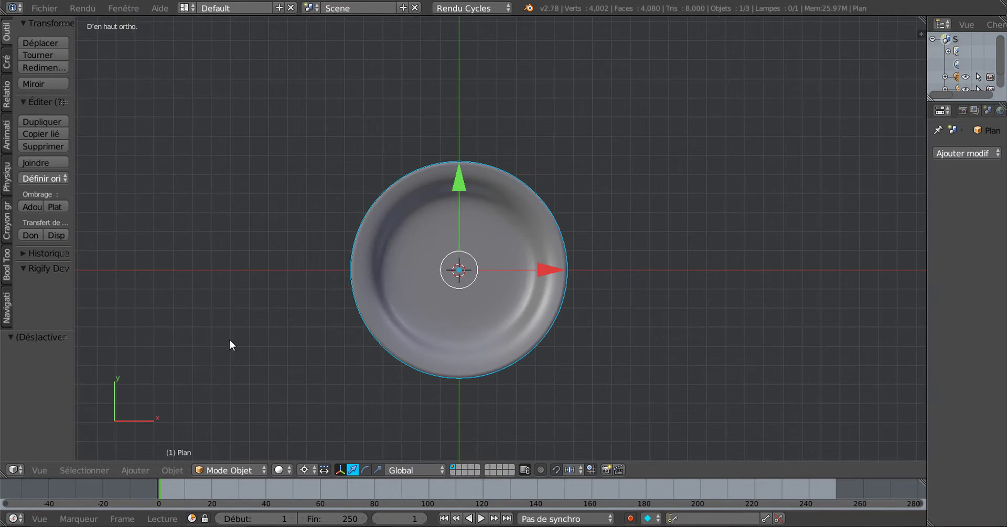
left_click(379, 470)
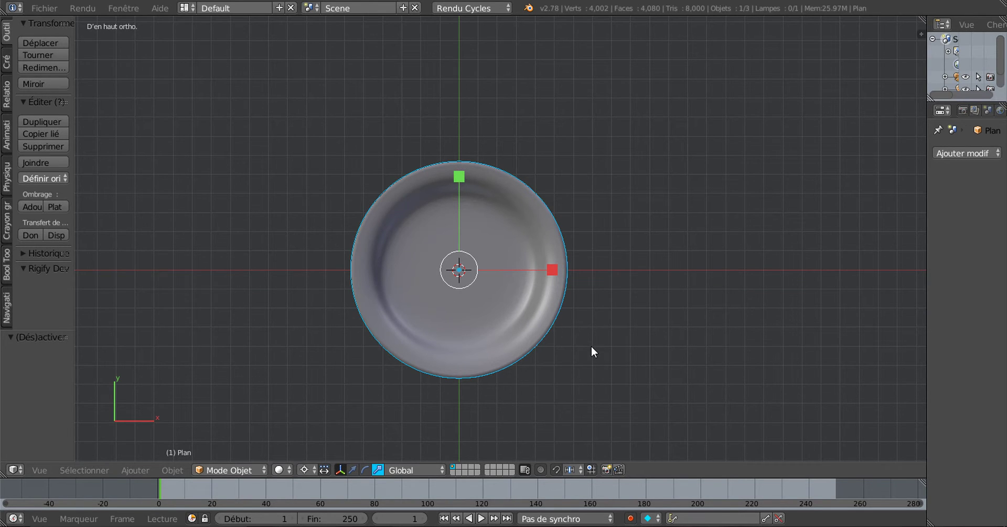
key("shift+s")
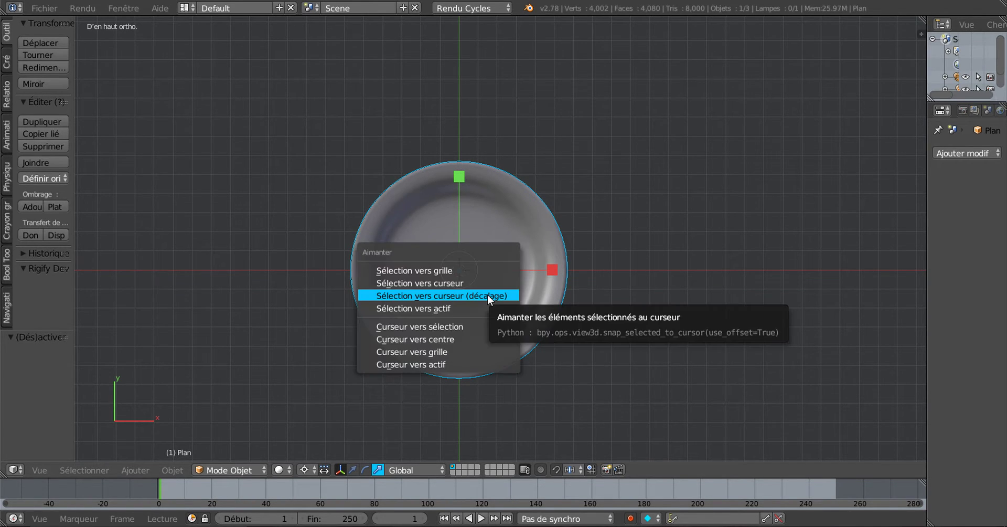
left_click(488, 293)
key("shift+d")
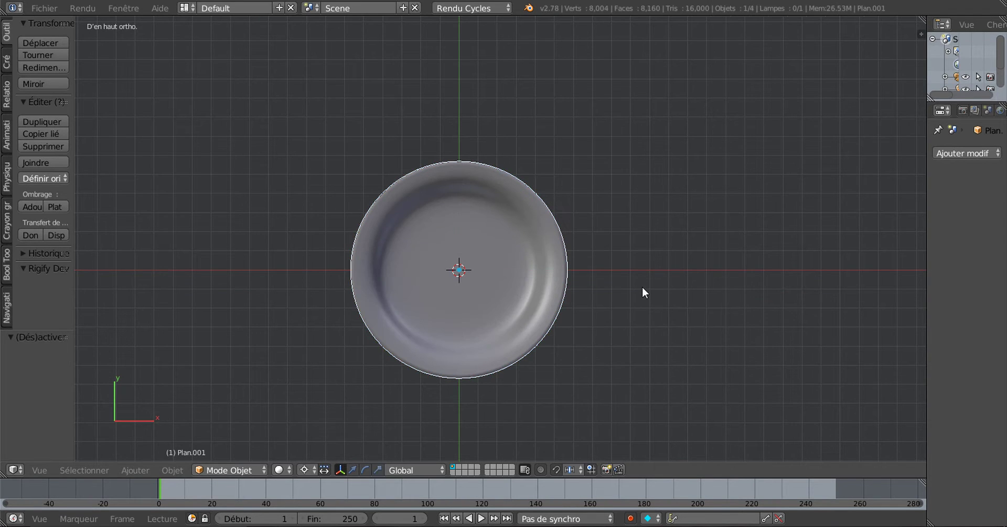
left_click(867, 295)
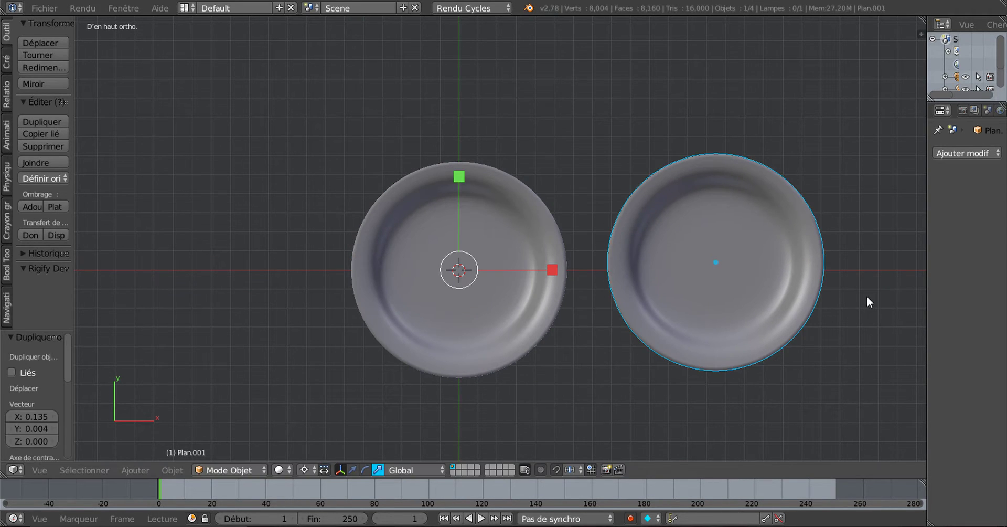
- Move the original plate out of the way by about -0.112 in X and 0.041 in Y
middle_click_drag(561, 362, 493, 345, "shift")
right_click(413, 304)
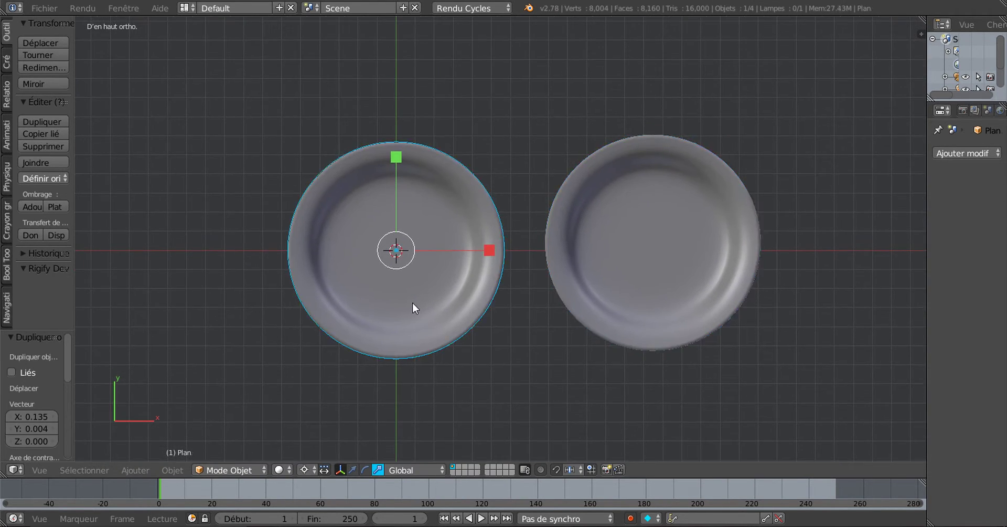
key("g")
left_click(220, 234)
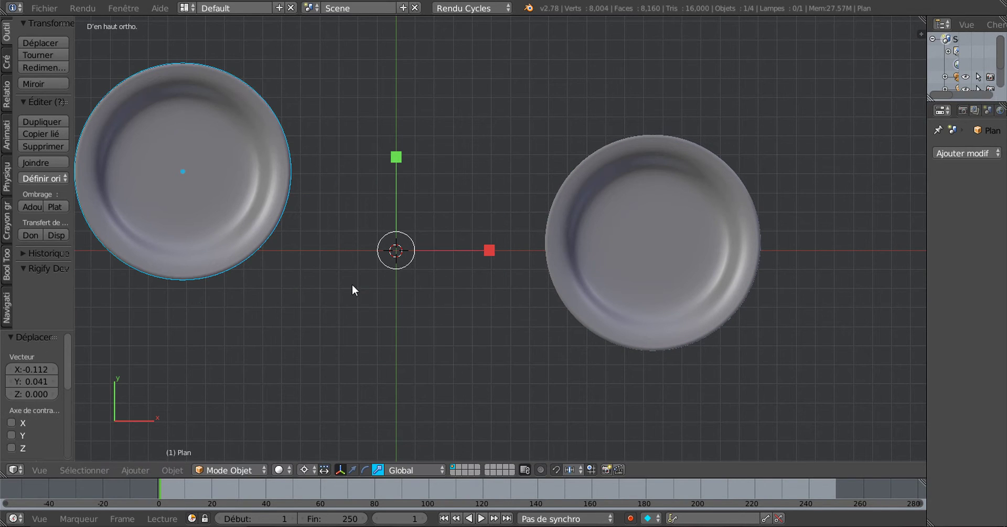
middle_click_drag(490, 358, 446, 323, "shift")
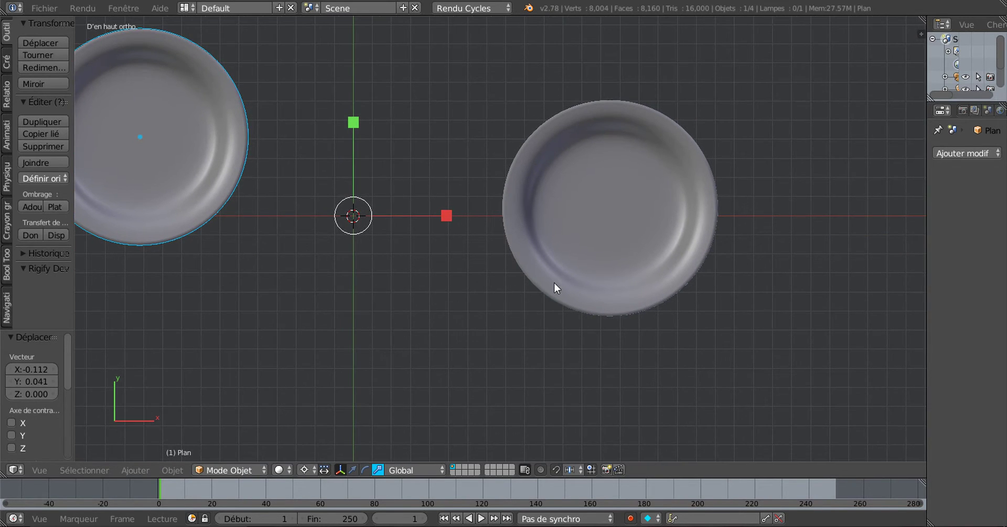
- Select the duplicated plate and set its origin to its geometry
right_click(553, 285)
scroll(490, 344, "down", 2)
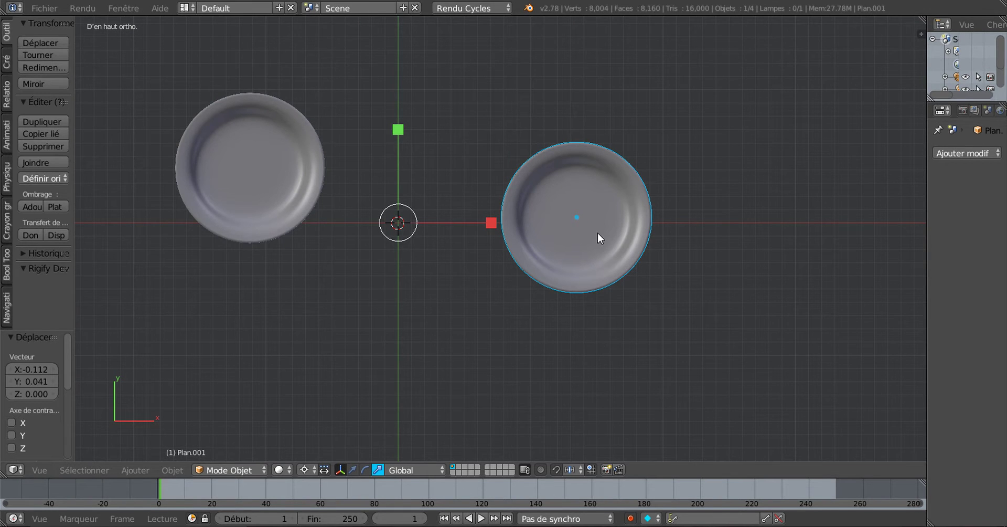
scroll(597, 238, "up", 2)
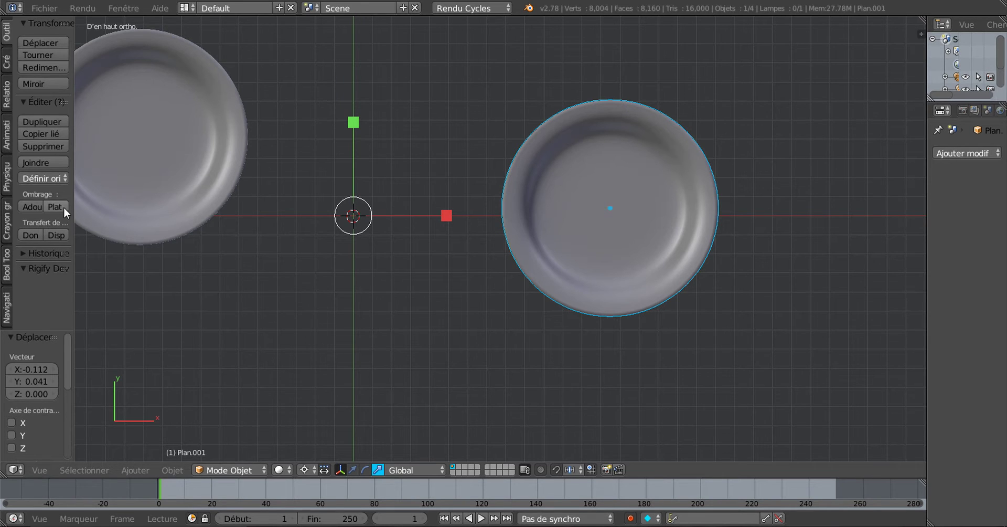
left_click_drag(74, 234, 181, 234)
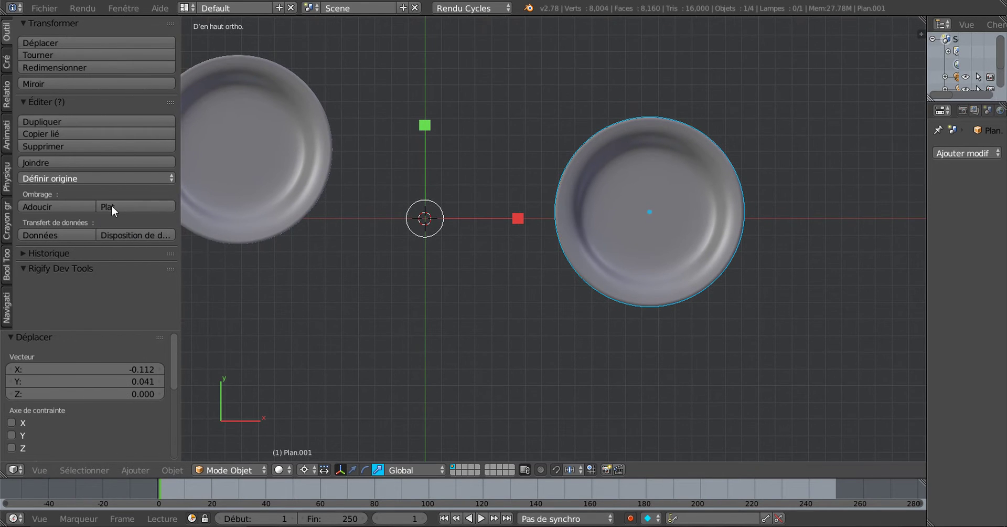
left_click(55, 178)
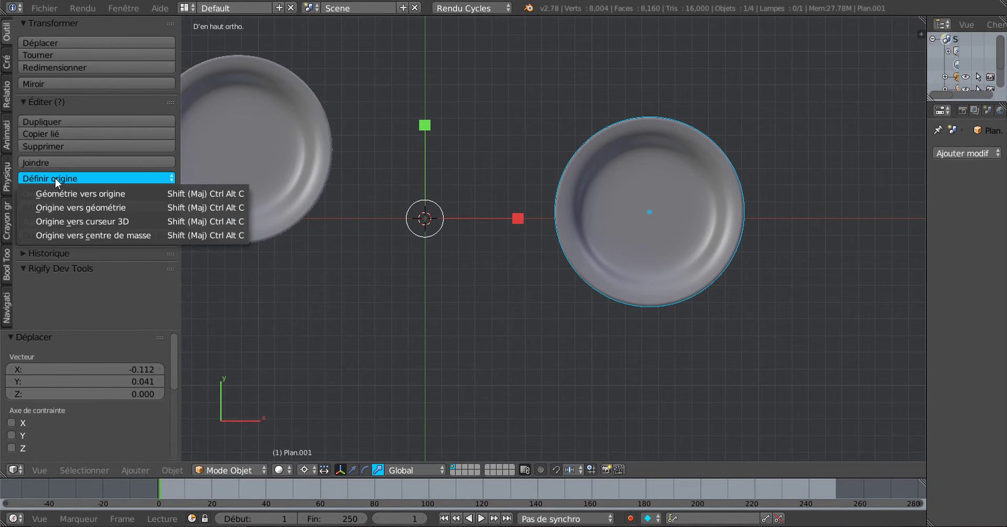
left_click(67, 209)
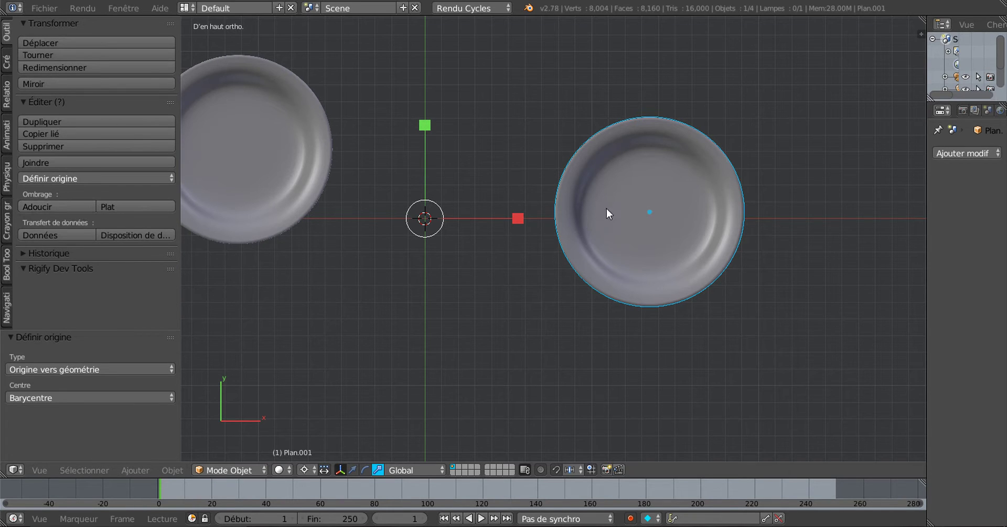
- Set the pivot point to Barycentre and scale the duplicated plate by about 1.755 along X into an oval dish
left_click(304, 469)
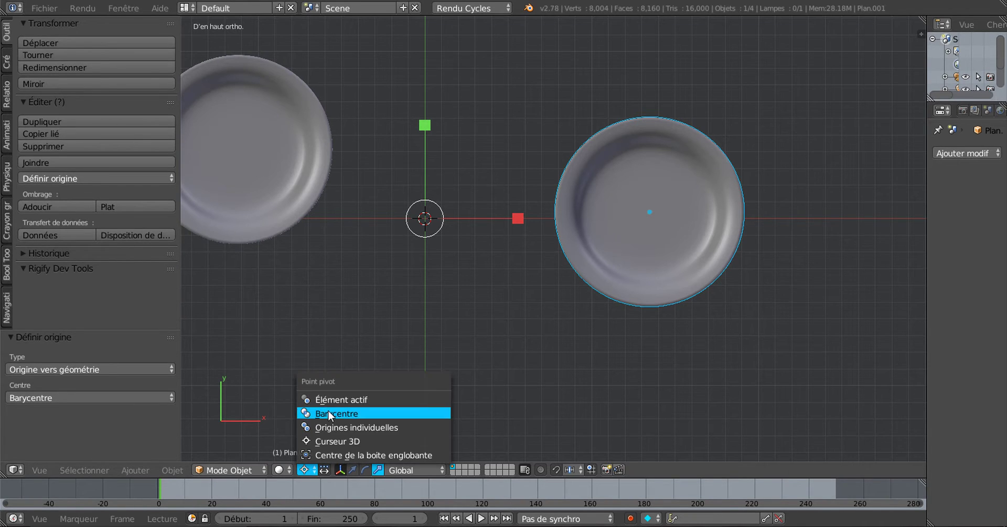
left_click(328, 411)
scroll(690, 218, "up", 2)
middle_click_drag(690, 218, 580, 219, "shift")
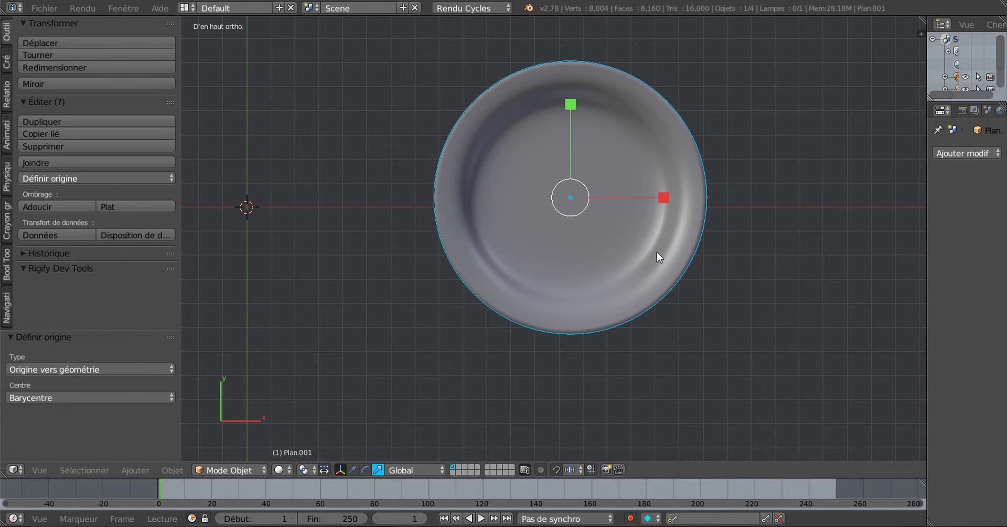
left_click_drag(665, 198, 737, 198)
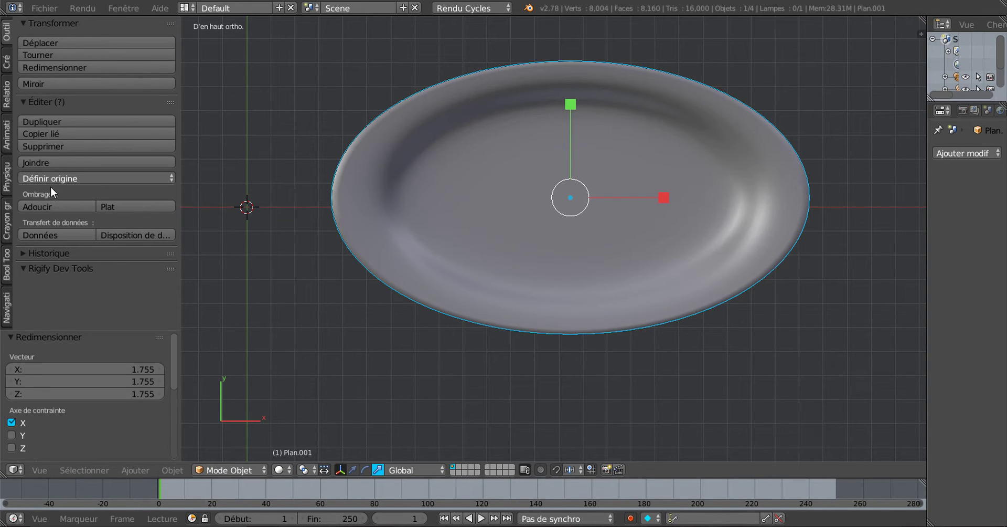
- Scale the oval dish by about 1.335 along Z in the front view to make it deeper
scroll(588, 358, "down", 2)
middle_click_drag(587, 357, 587, 236)
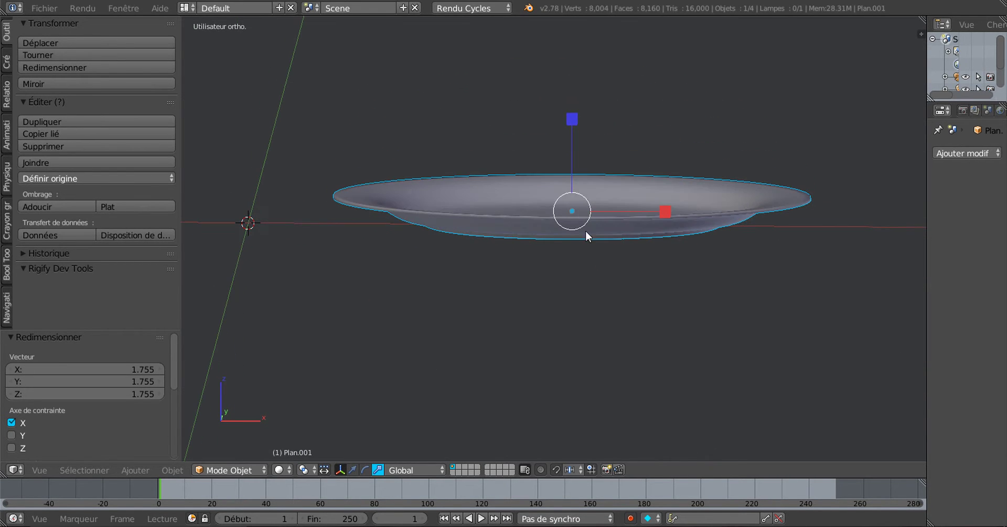
key("KP_1")
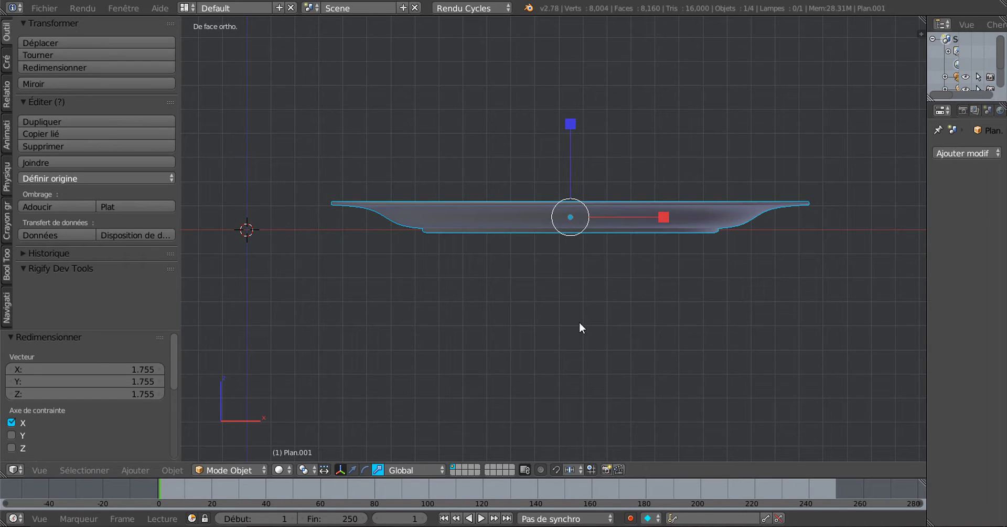
left_click_drag(569, 131, 574, 106)
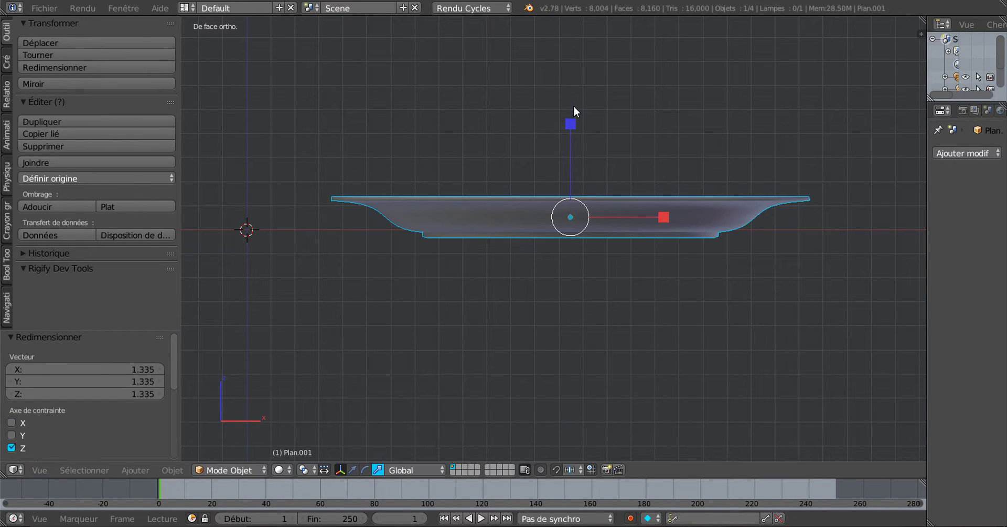
- In Edit Mode with face selection, select six adjacent outer rim faces at the dish's positive X end
scroll(585, 236, "down", 4)
middle_click_drag(586, 240, 594, 273)
scroll(589, 338, "up", 4)
key("Tab")
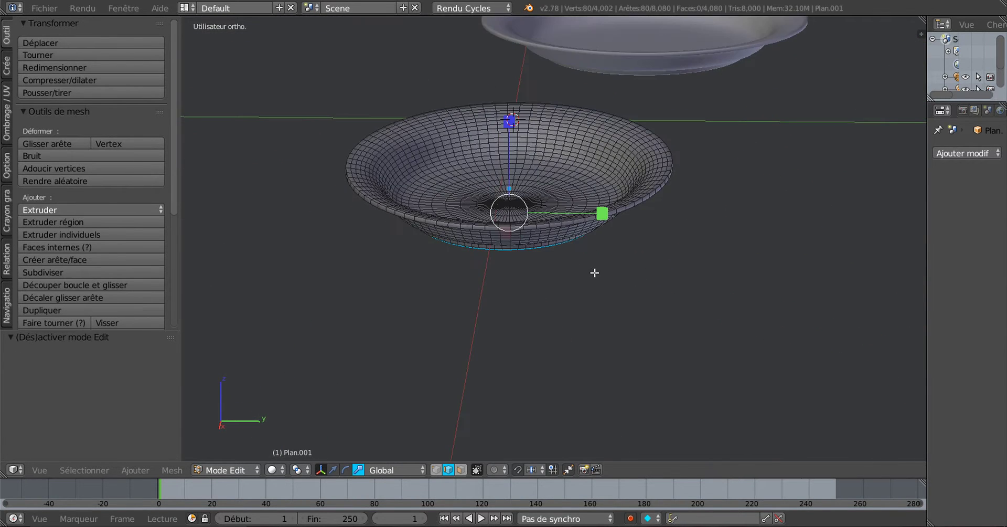
key("KP_1")
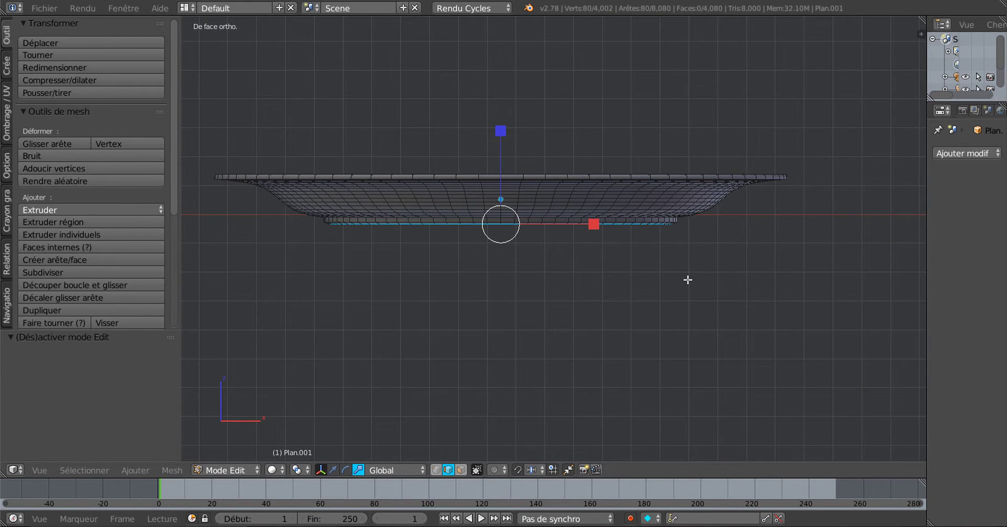
key("KP_3")
scroll(679, 276, "up", 5)
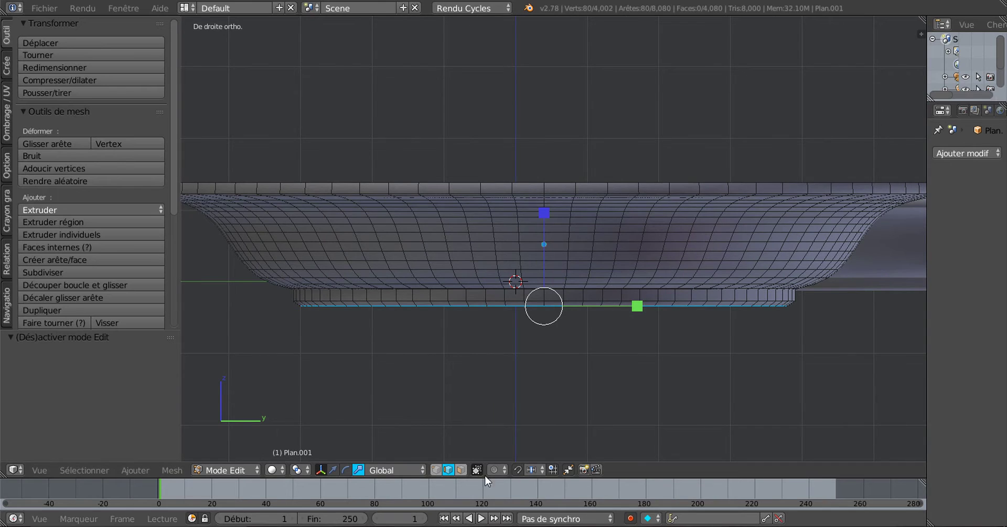
left_click(463, 470)
right_click(512, 189)
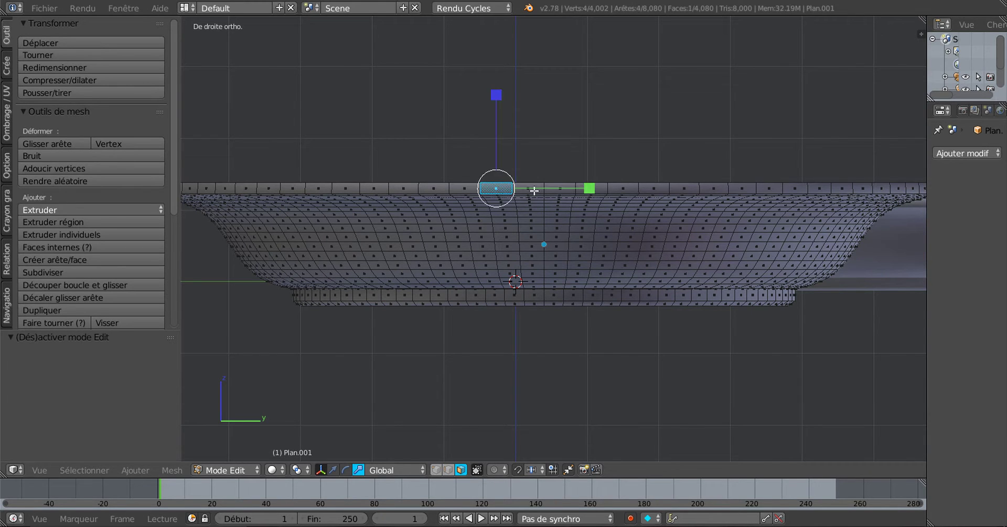
right_click(535, 189, "shift")
right_click(568, 187, "shift")
right_click(593, 188, "shift")
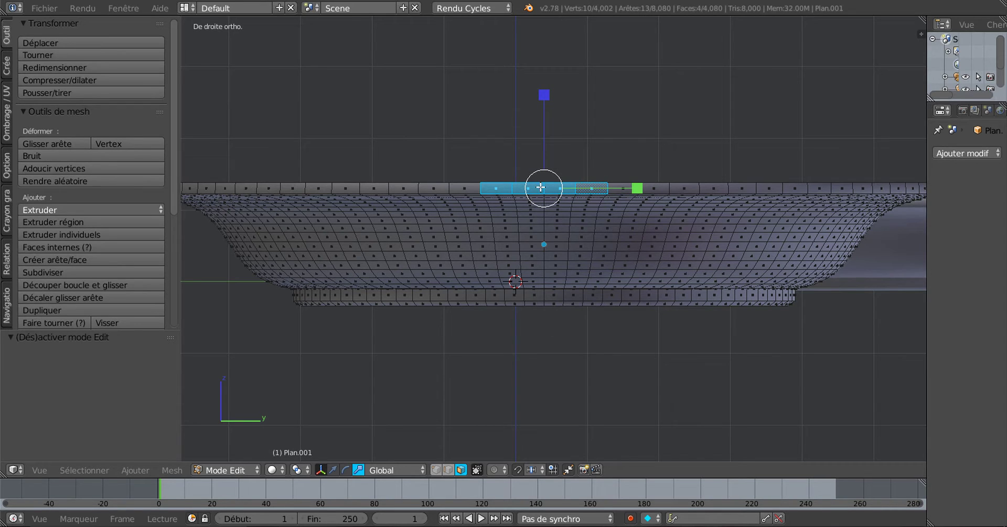
right_click(622, 188, "shift")
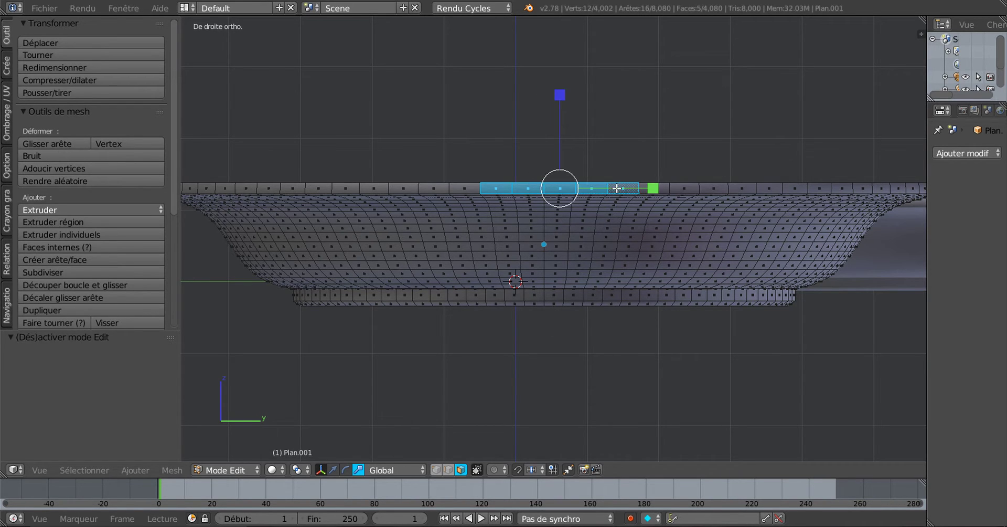
right_click(470, 190, "shift")
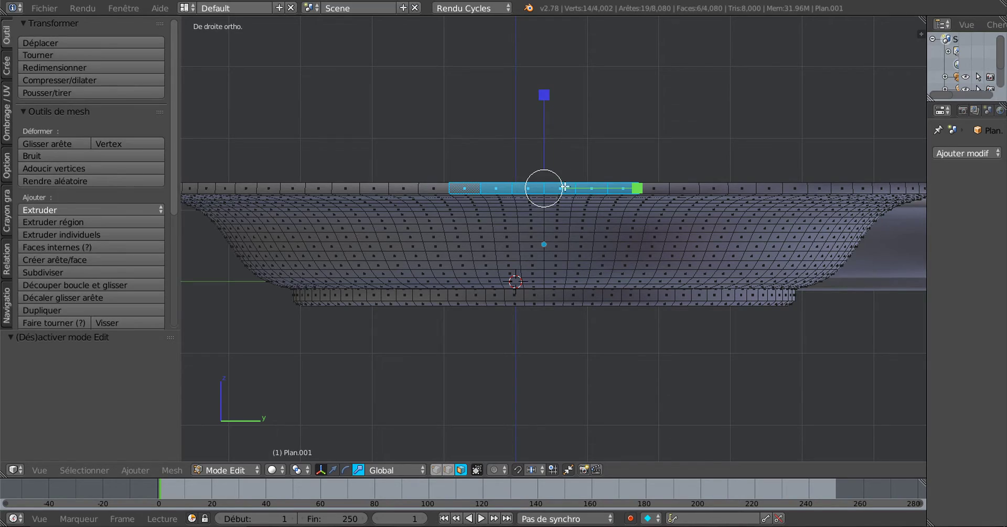
- Extrude the six selected rim faces outward along X to form a short handle at the dish's positive X end
scroll(596, 112, "down", 1)
key("KP_7")
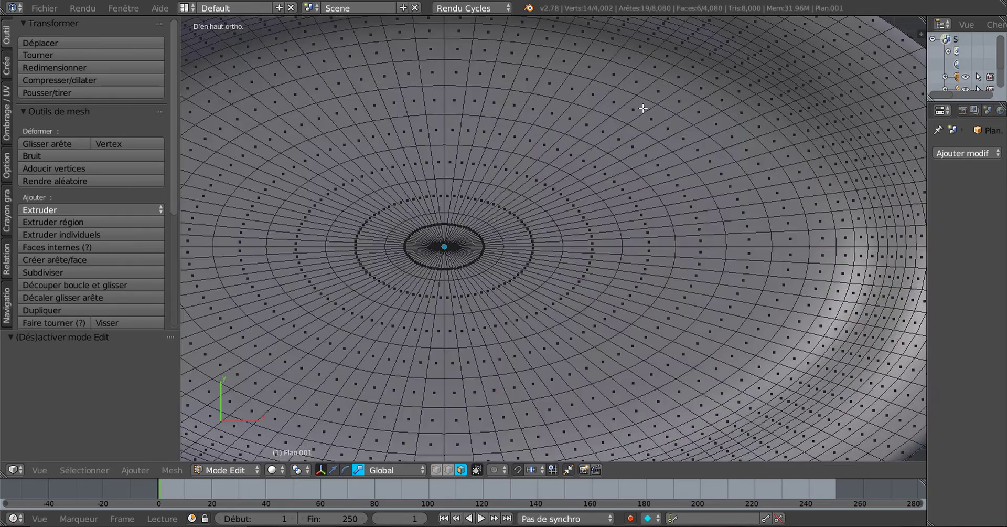
scroll(641, 107, "down", 3)
scroll(638, 179, "down", 1)
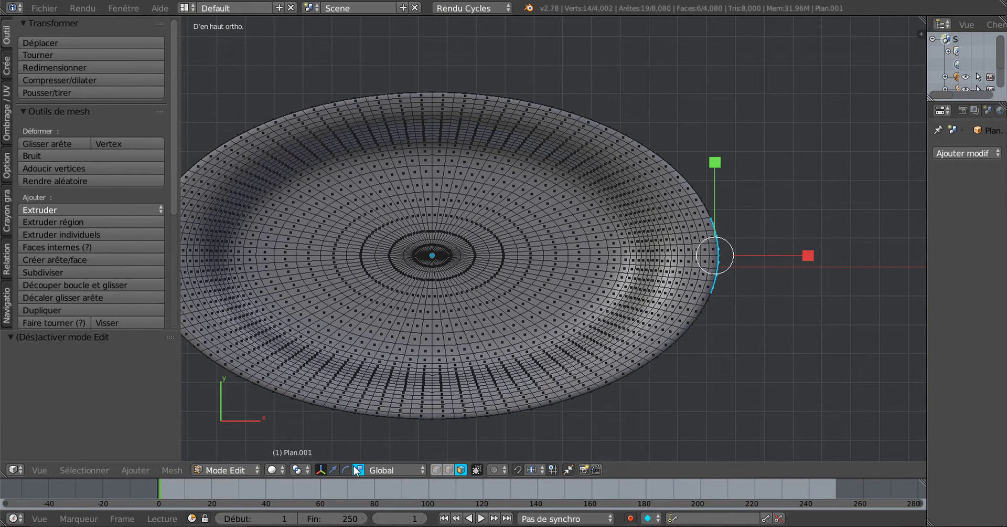
left_click(333, 469)
key("e")
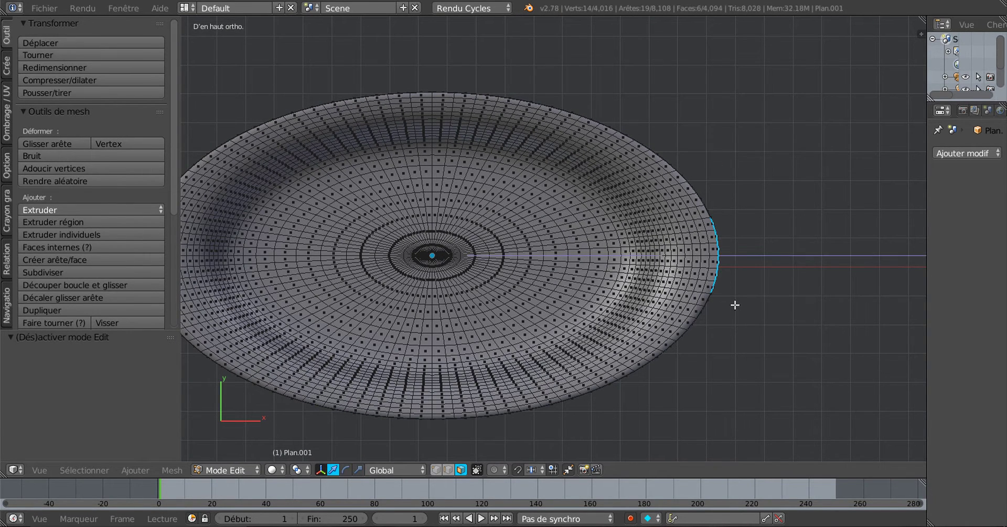
right_click(748, 297)
left_click_drag(807, 255, 851, 255)
scroll(792, 260, "down", 2)
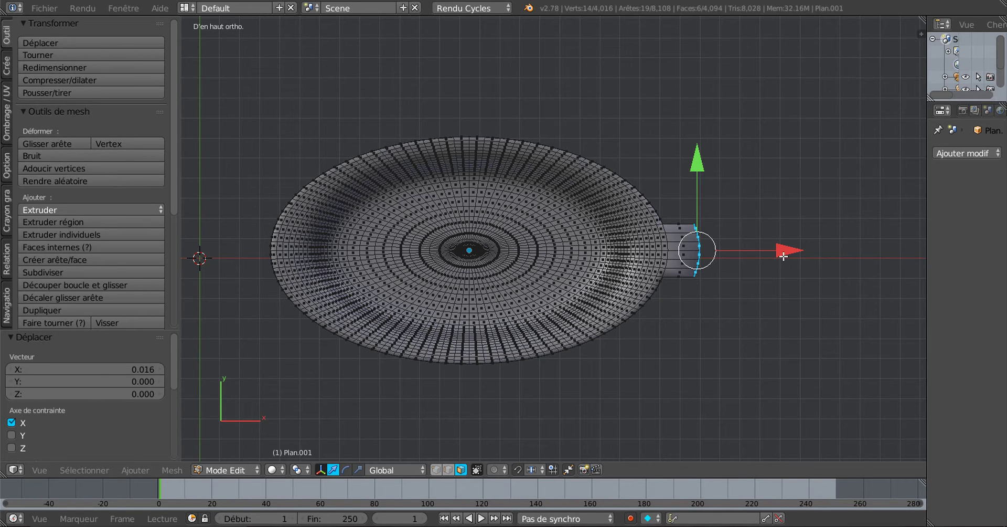
scroll(784, 256, "up", 2)
left_click_drag(853, 255, 809, 254)
scroll(802, 288, "up", 1)
scroll(804, 292, "down", 2)
- Scale the positive X handle's end faces uniformly by about 0.786 so the handle tapers outward
key("s")
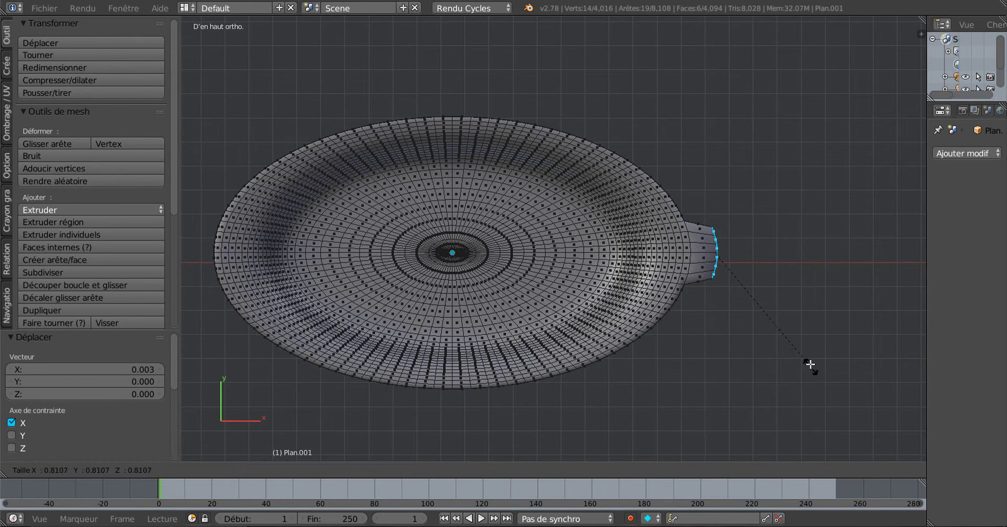
left_click(809, 362)
scroll(703, 282, "up", 2)
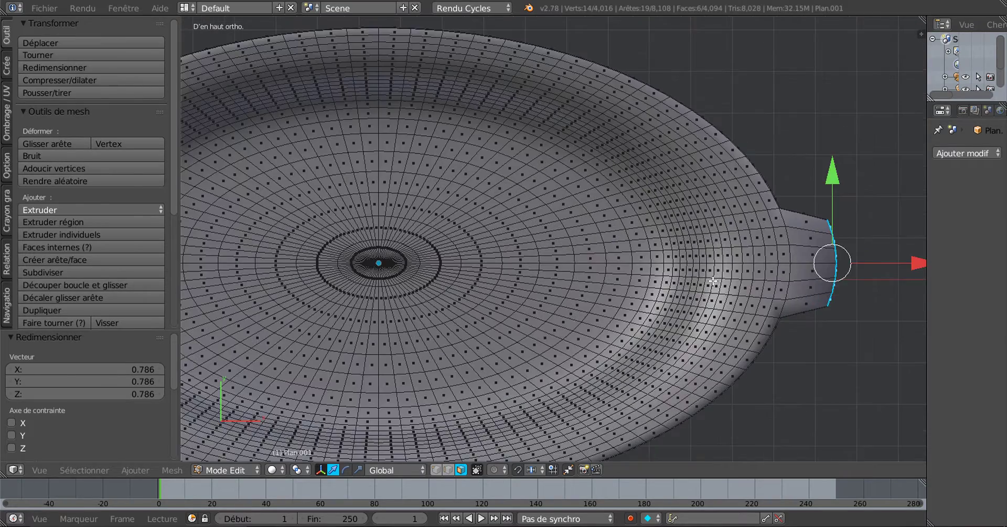
scroll(703, 281, "down", 2)
scroll(562, 381, "down", 2)
- Hide the original round plate, then reselect the oval dish and return to Edit Mode
mouse_move(562, 381)
middle_mouse_down()
mouse_move(694, 357)
mouse_move(711, 238)
mouse_move(600, 299)
middle_mouse_up()
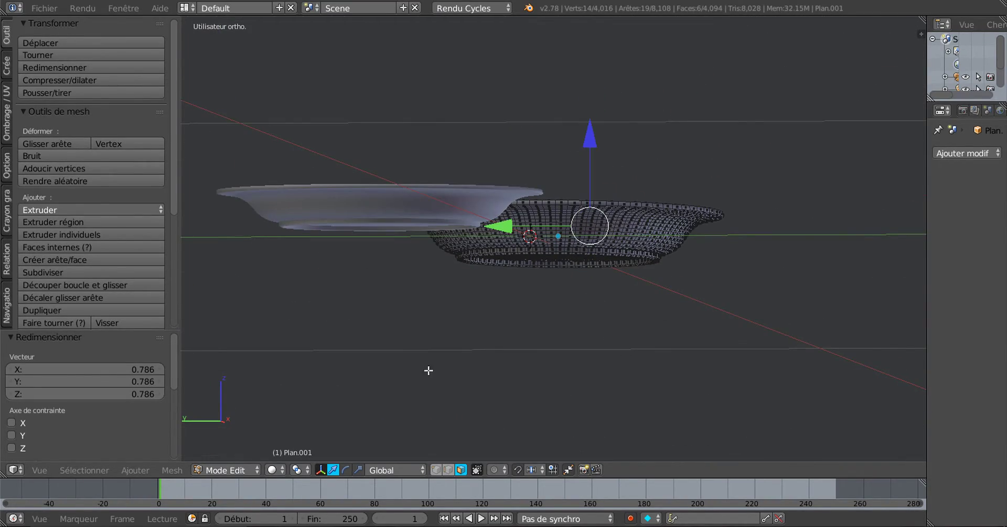
key("Tab")
right_click(387, 207)
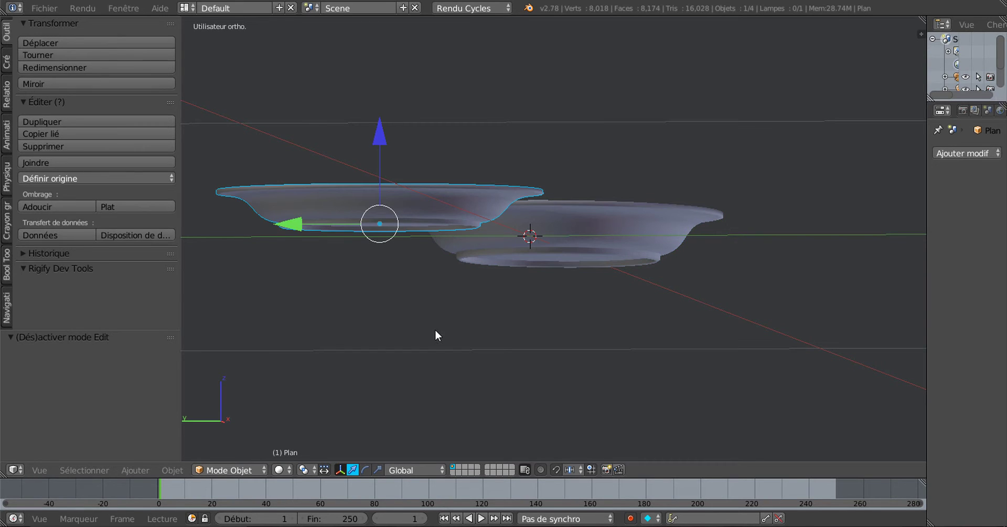
key("h")
right_click(519, 241)
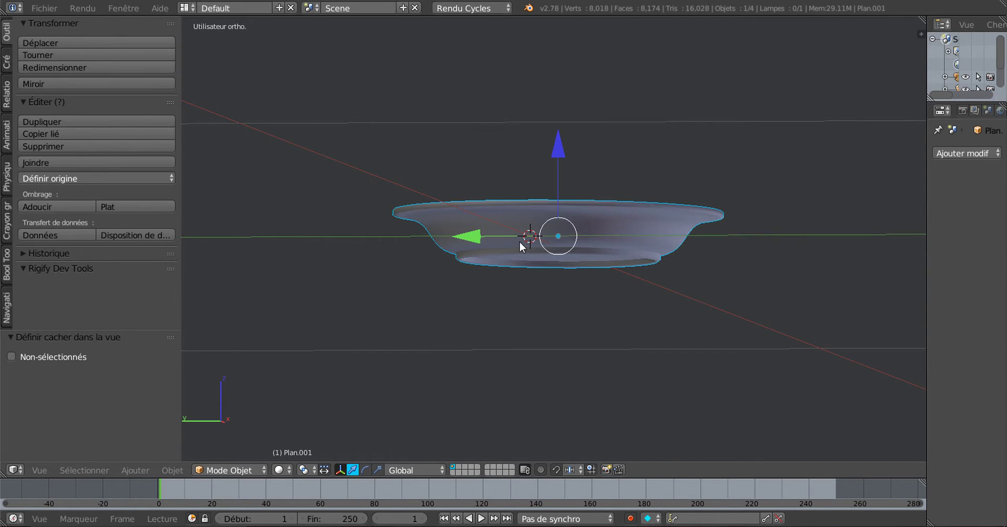
key("Tab")
- In the left view, select four adjacent outer rim faces at the middle of the dish's negative X end
middle_click_drag(537, 378, 546, 342)
scroll(552, 358, "up", 3)
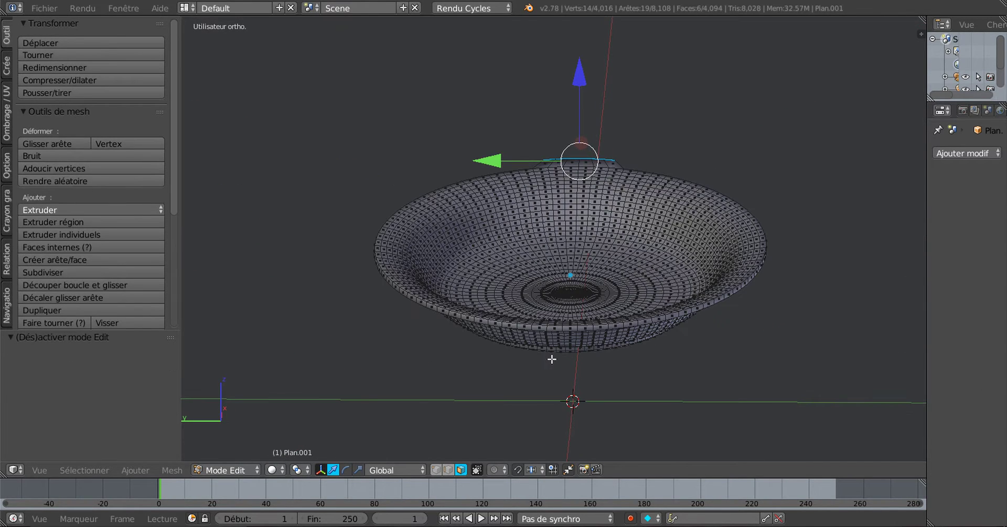
key("ctrl+KP_3")
scroll(552, 359, "up", 3)
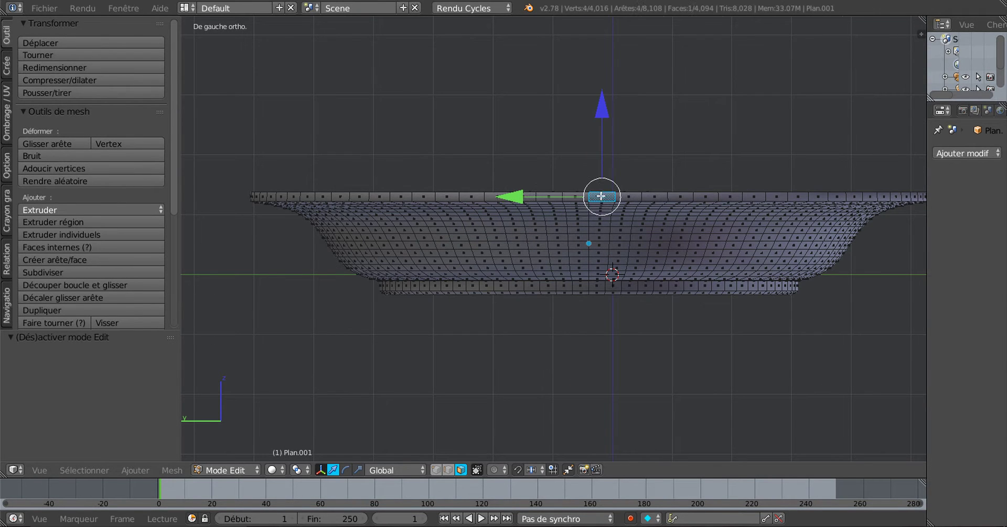
right_click(601, 195)
right_click(565, 199, "shift")
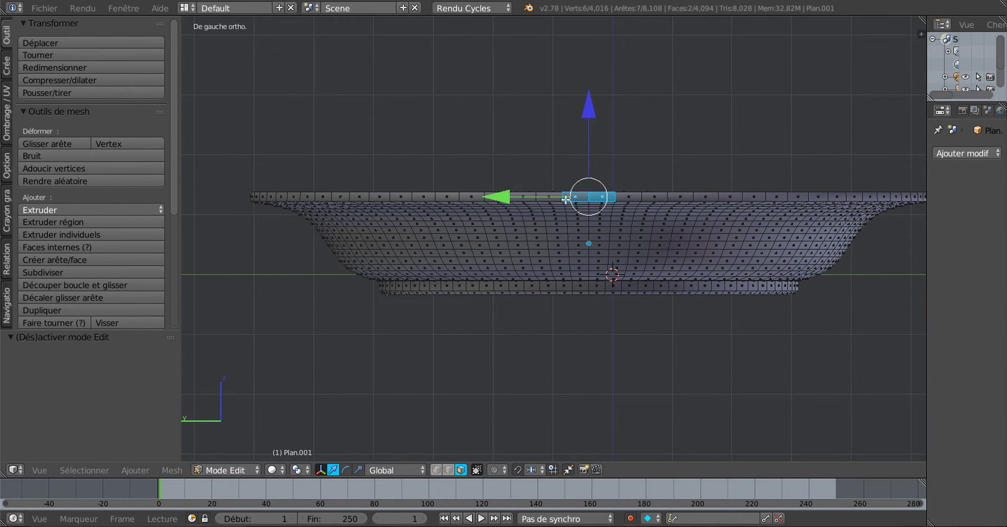
right_click(625, 196, "shift")
right_click(550, 197, "shift")
- Extend the negative X rim selection by one face on each side, making six faces
scroll(688, 232, "down", 3)
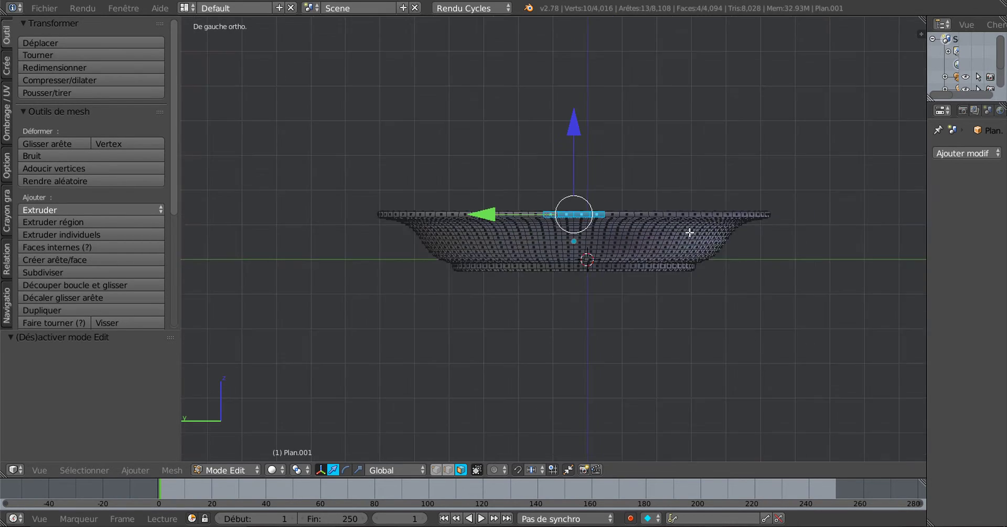
middle_click_drag(690, 231, 686, 301)
scroll(686, 301, "up", 1)
scroll(686, 301, "down", 2)
scroll(686, 301, "down", 2)
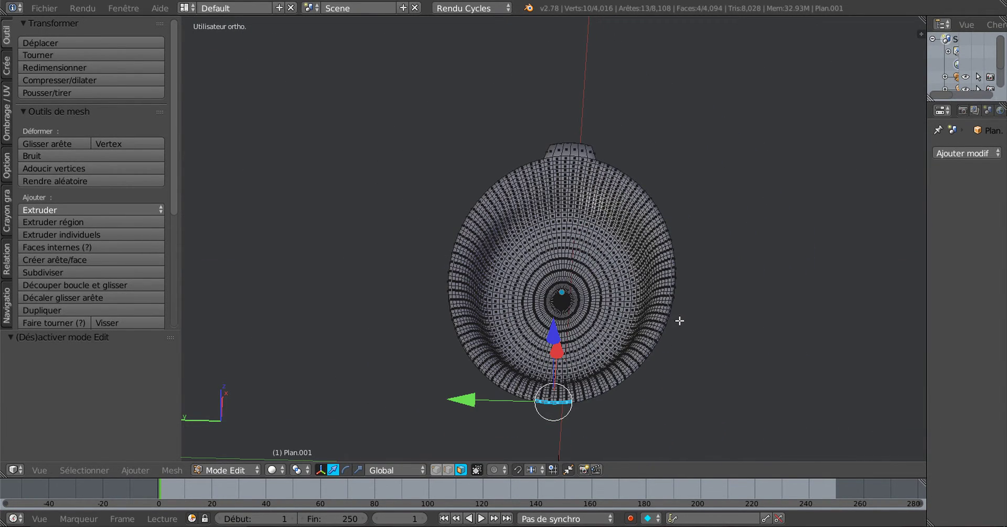
middle_click_drag(658, 353, 659, 264)
scroll(619, 303, "up", 6)
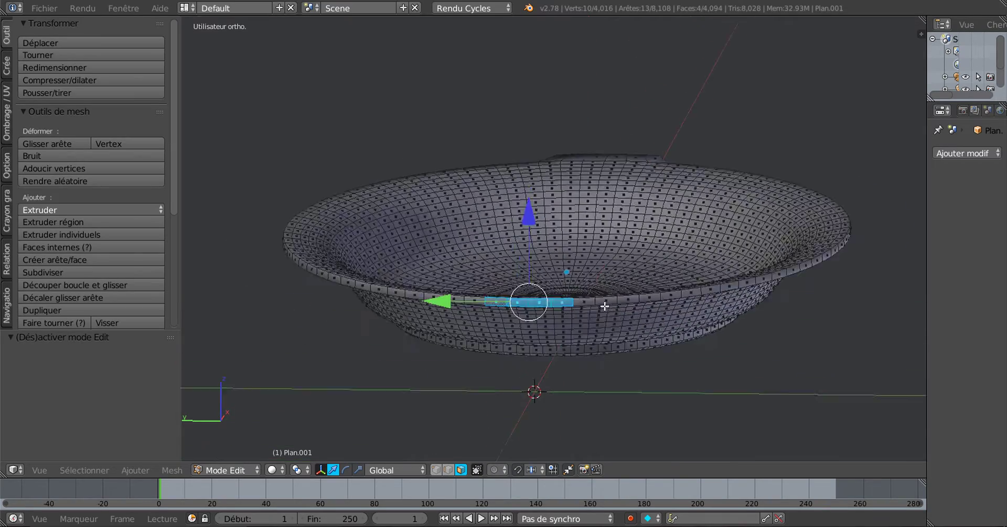
right_click(593, 315, "shift")
right_click(460, 315, "shift")
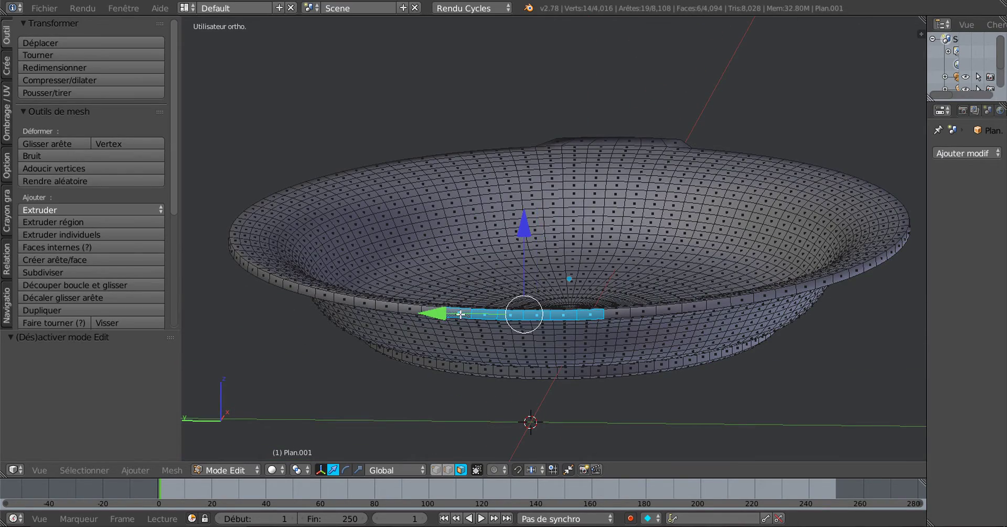
- Extrude the six negative X rim faces in the top view and move them about -0.011 along X
scroll(584, 303, "down", 4)
middle_click_drag(640, 337, 520, 373)
key("KP_7")
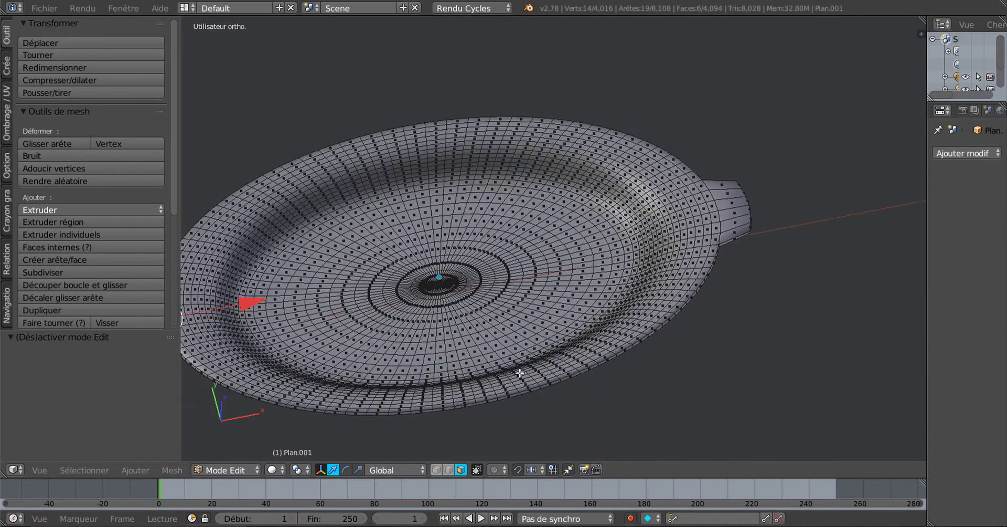
middle_click_drag(629, 389, 694, 384, "shift")
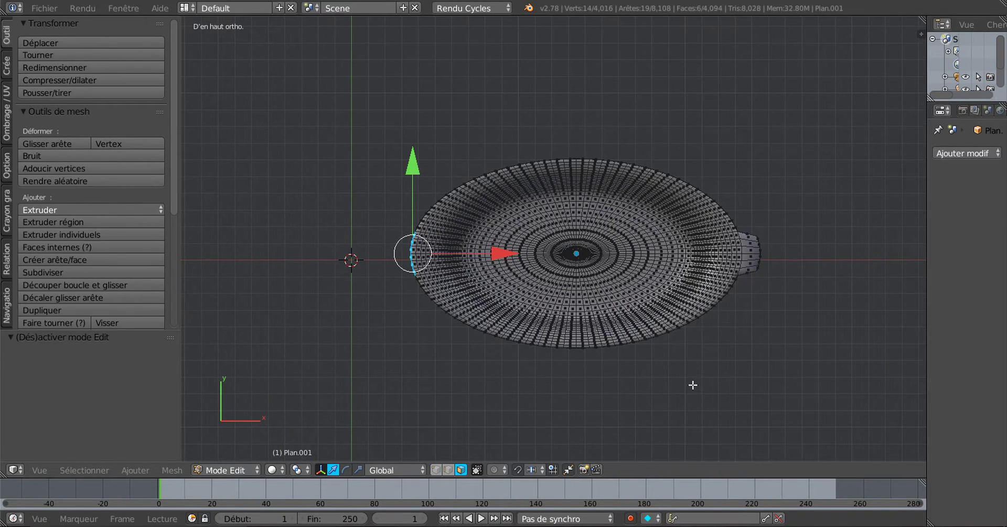
key("e")
right_click(599, 314)
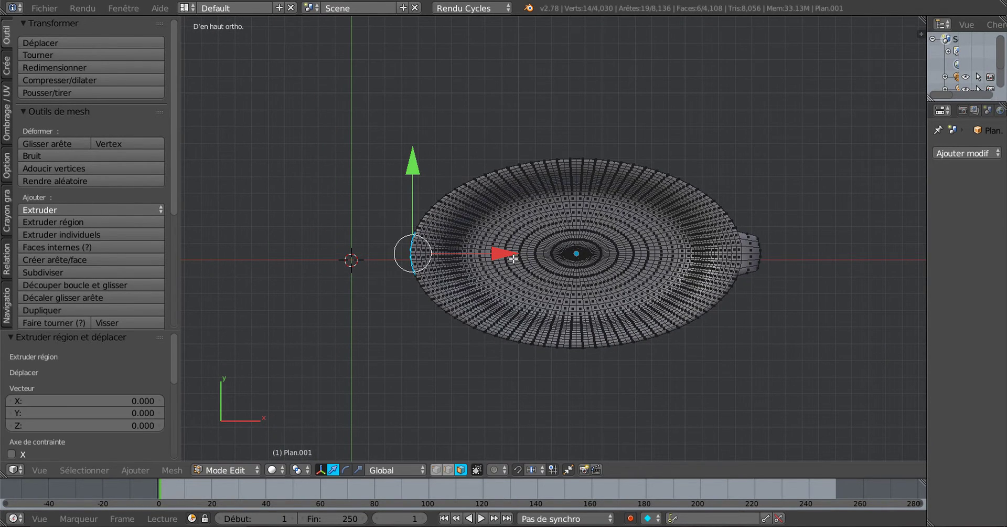
key("g")
key("x")
left_click(491, 266)
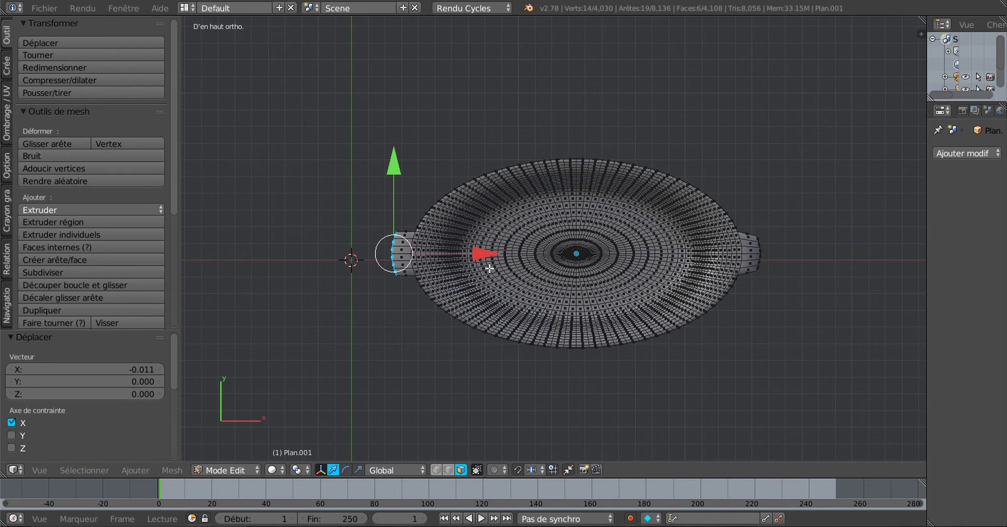
- Taper the negative X handle's end faces by scaling about 0.808, moving them -0.002 along X and rescaling by about 1.074
scroll(460, 293, "up", 3)
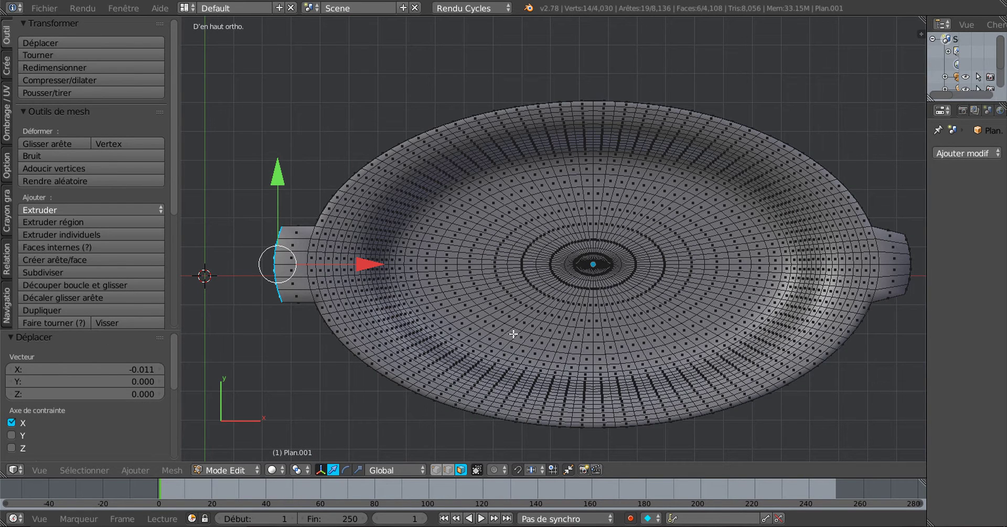
key("s")
left_click(594, 379)
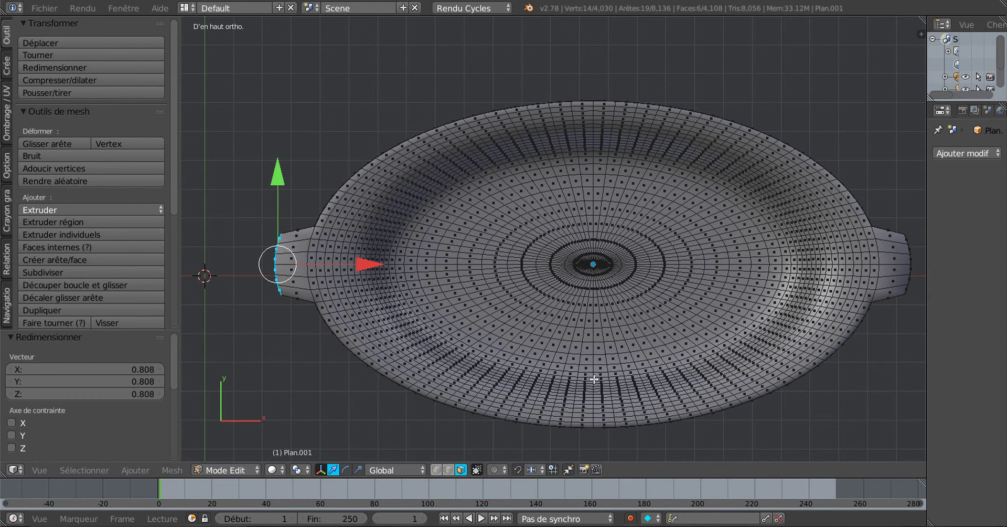
left_click_drag(371, 270, 366, 270)
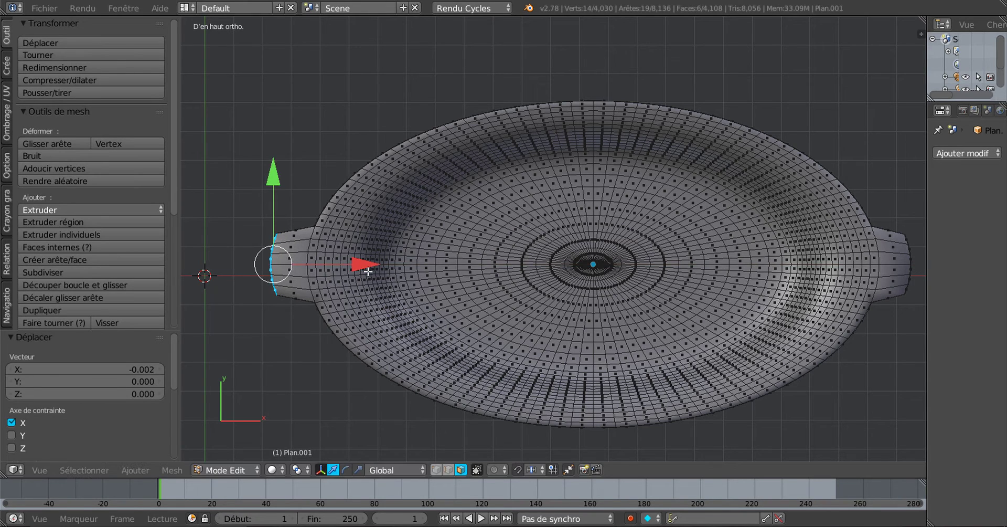
key("s")
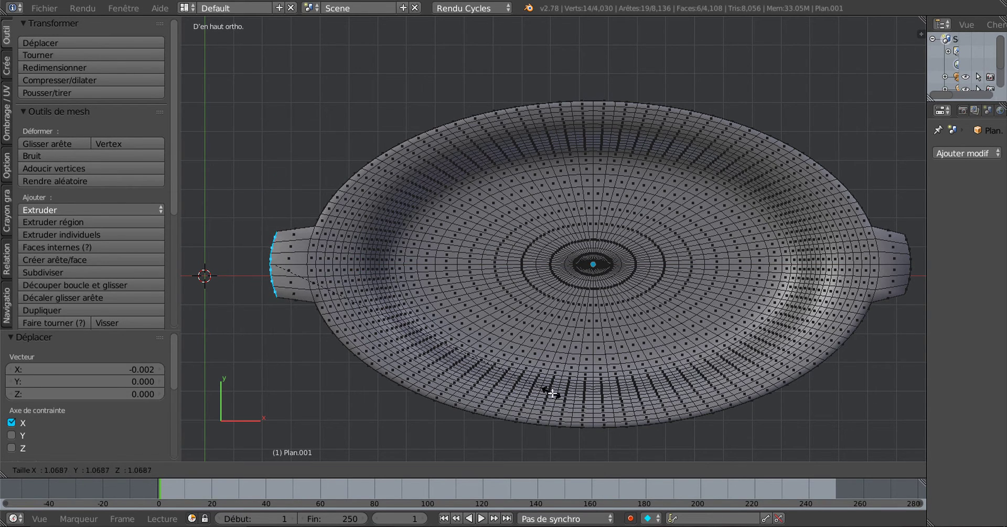
left_click(554, 393)
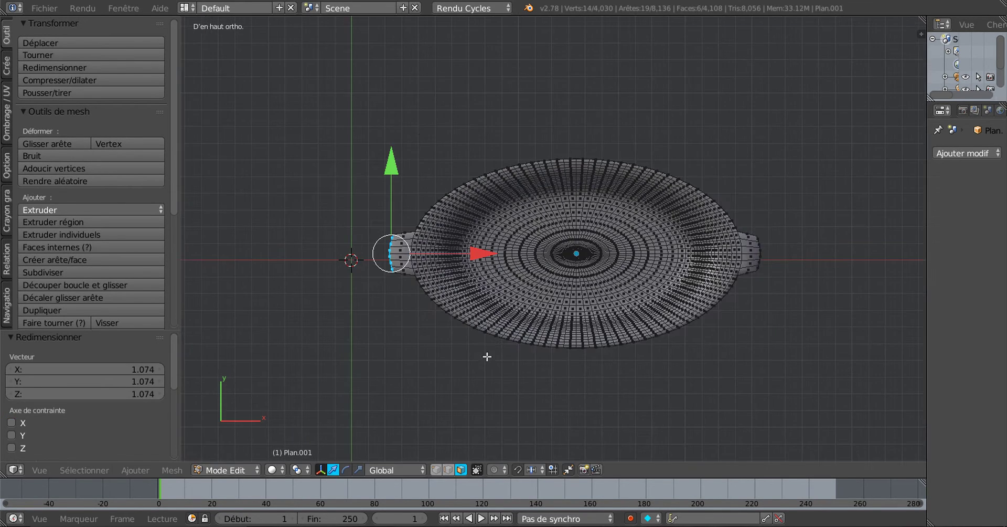
- Add three evenly spaced loop cuts across the handle at the dish's positive X end
middle_click_drag(486, 355, 630, 337)
key("Tab")
scroll(646, 366, "up", 4)
key("Tab")
scroll(859, 325, "up", 3)
key("ctrl+r")
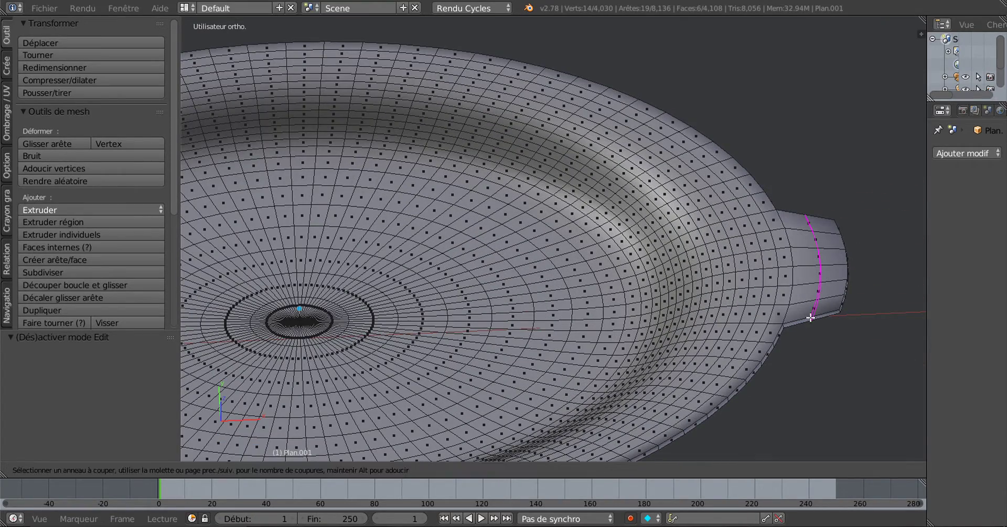
scroll(811, 317, "up", 2)
left_click(811, 317)
right_click(809, 317)
- Add three evenly spaced loop cuts across the handle at the dish's negative X end
scroll(745, 345, "down", 4)
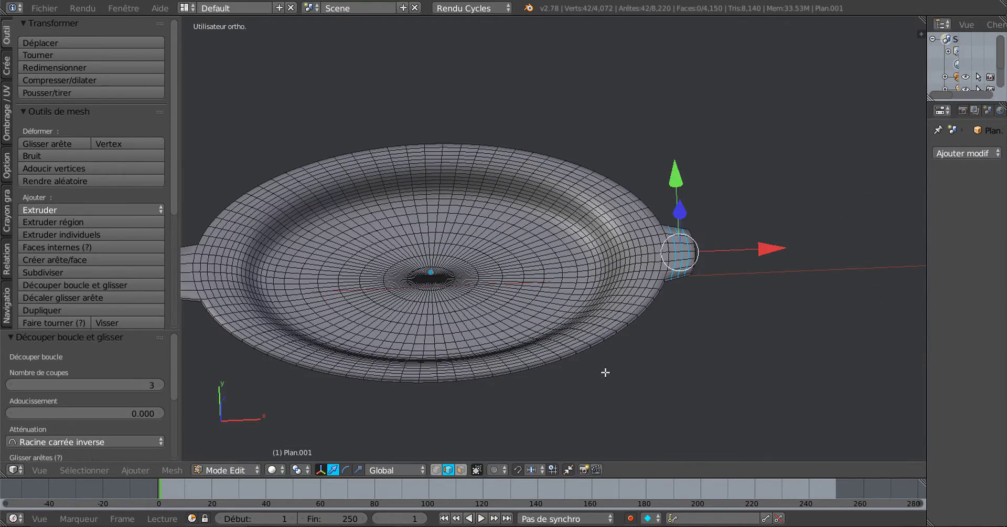
middle_click_drag(533, 371, 778, 391, "shift")
scroll(395, 322, "up", 1)
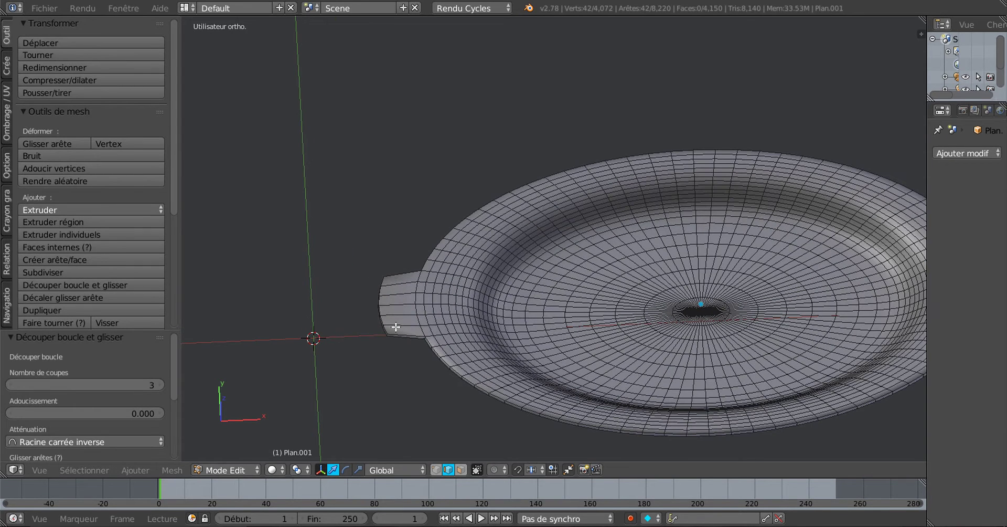
key("ctrl+r")
left_click(395, 327)
right_click(395, 326)
- Start a loop cut with two cuts along the outer rim edge and the handles' thickness
middle_click_drag(508, 367, 511, 348)
key("Tab")
scroll(525, 367, "down", 3)
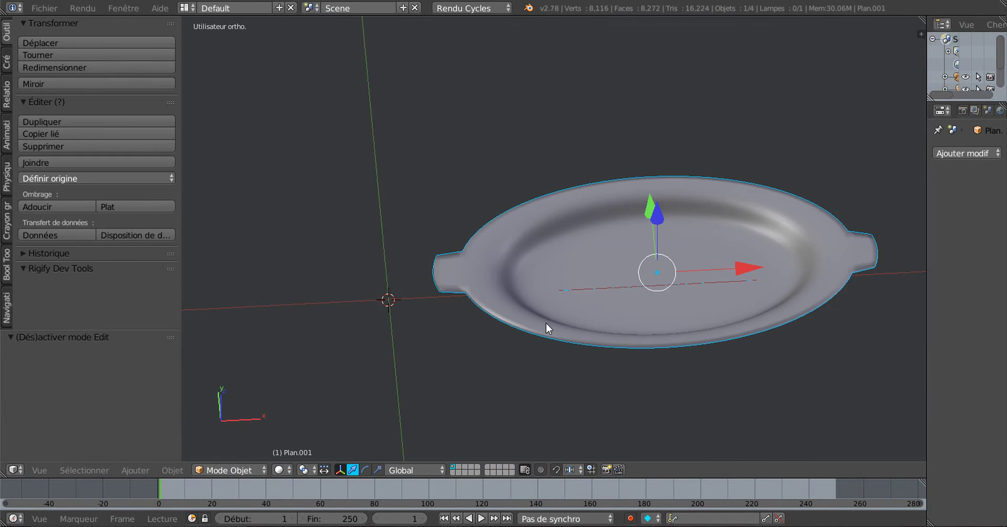
mouse_move(546, 391)
middle_mouse_down()
mouse_move(562, 418)
mouse_move(606, 286)
mouse_move(687, 265)
mouse_move(617, 294)
middle_mouse_up()
scroll(605, 281, "up", 4)
key("Tab")
scroll(658, 271, "up", 1)
scroll(617, 295, "up", 4)
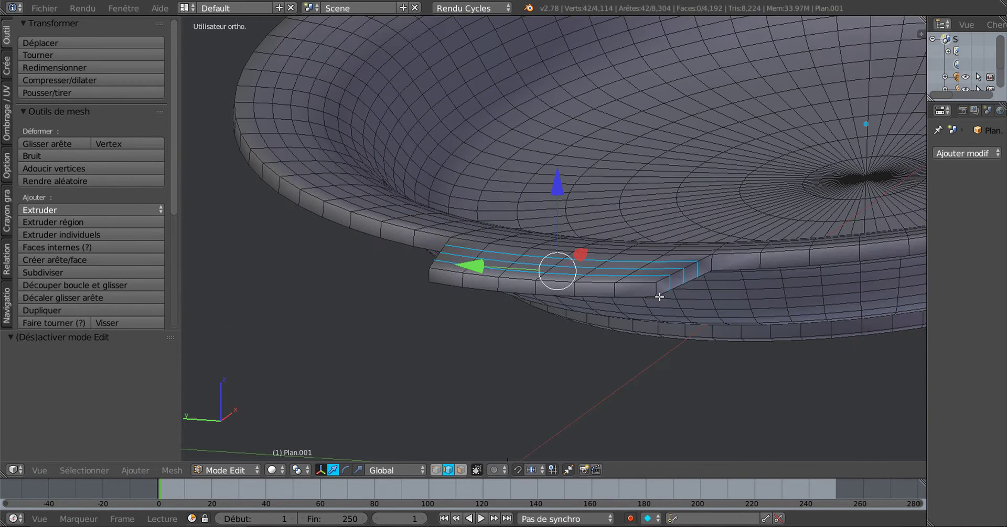
key("ctrl+r")
scroll(658, 290, "up", 1)
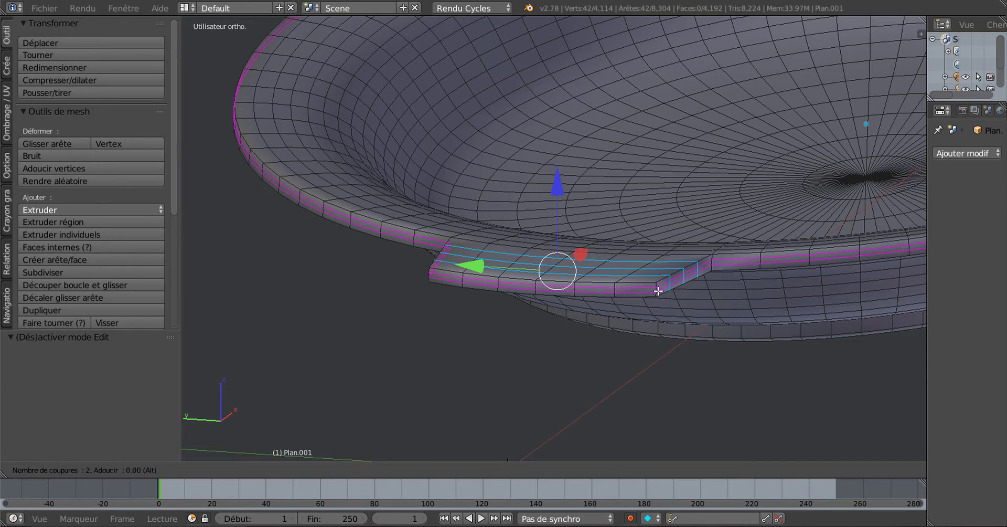
- Cut two evenly spaced, unslid edge loops across the oval dish's handle, then return to Object Mode
left_click(658, 290)
right_click(658, 290)
key("Tab")
middle_click_drag(666, 347, 549, 394)
scroll(656, 370, "down", 1)
scroll(565, 374, "down", 4)
middle_click_drag(652, 358, 607, 321)
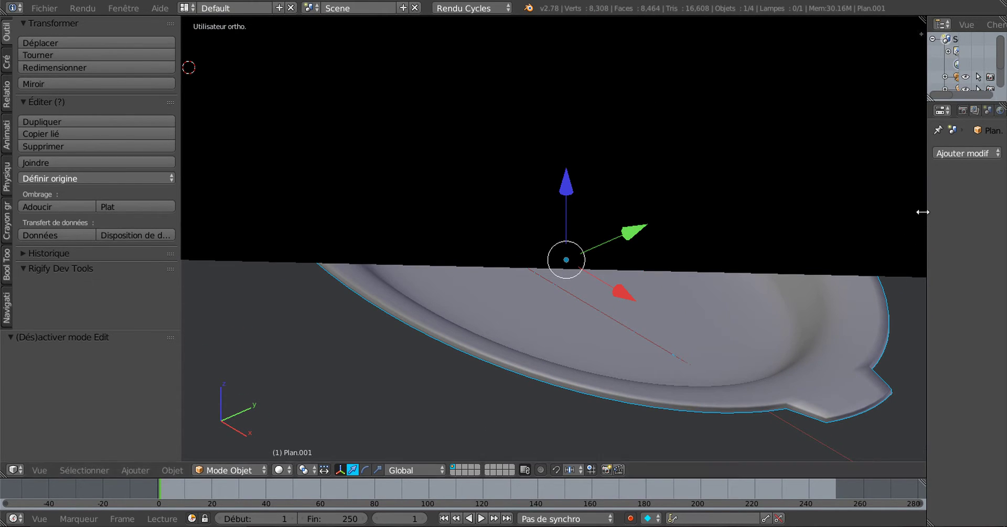
- Widen the properties area and add a Subdivision Surface modifier to the oval dish with handles
left_click_drag(925, 213, 877, 215)
middle_click_drag(614, 396, 663, 367)
left_click(941, 152)
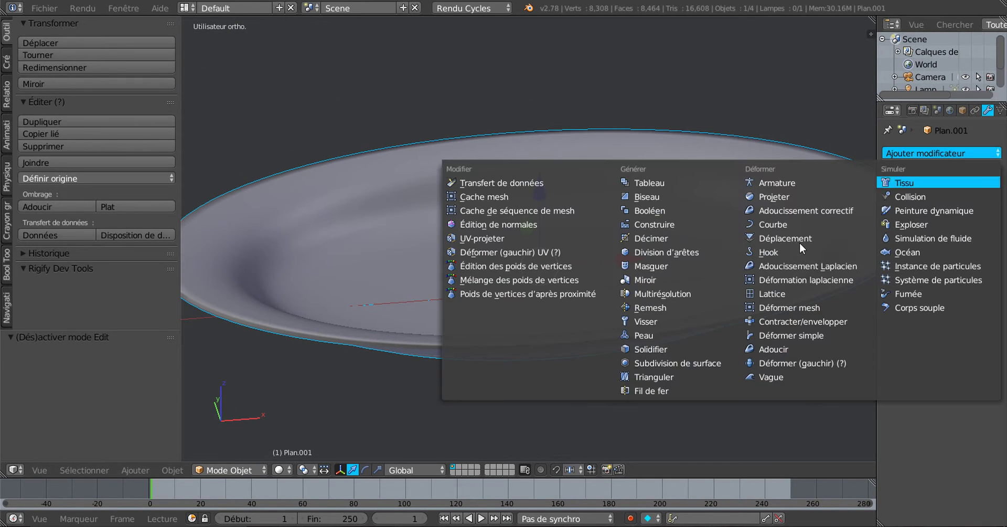
left_click(668, 357)
middle_click_drag(646, 370, 629, 404)
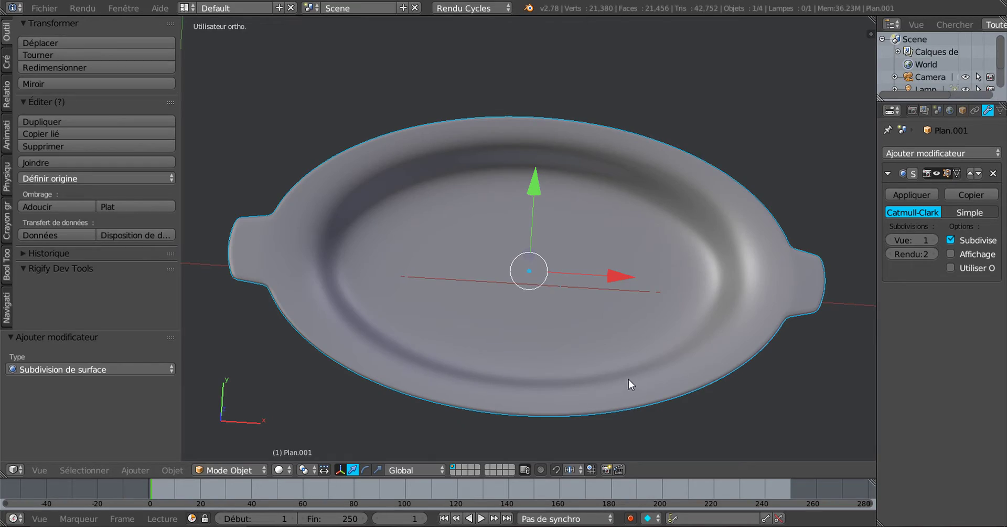
- Examine the oval dish's mesh and its smoothed shape by switching between Edit Mode and Object Mode
key("Tab")
scroll(634, 389, "up", 1)
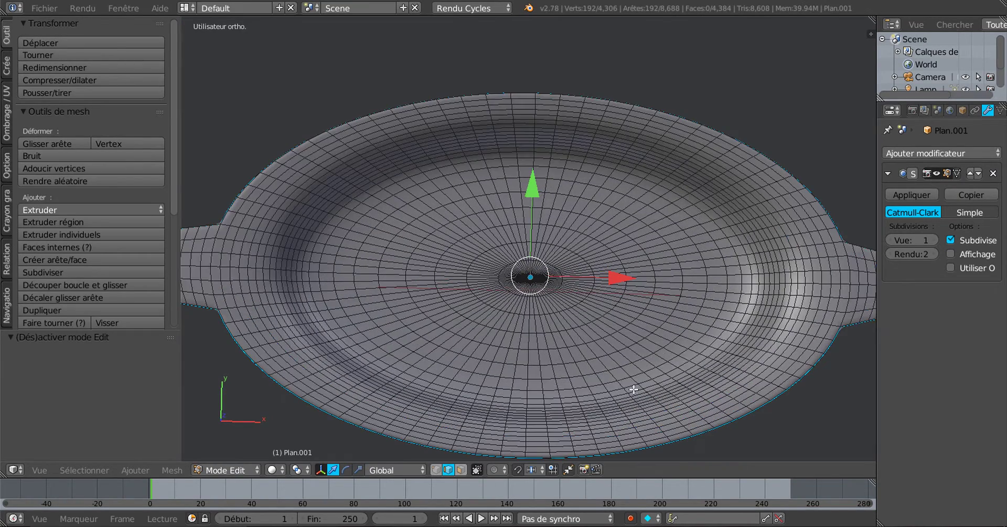
scroll(634, 389, "down", 1)
middle_click_drag(713, 402, 749, 425)
scroll(741, 410, "down", 2)
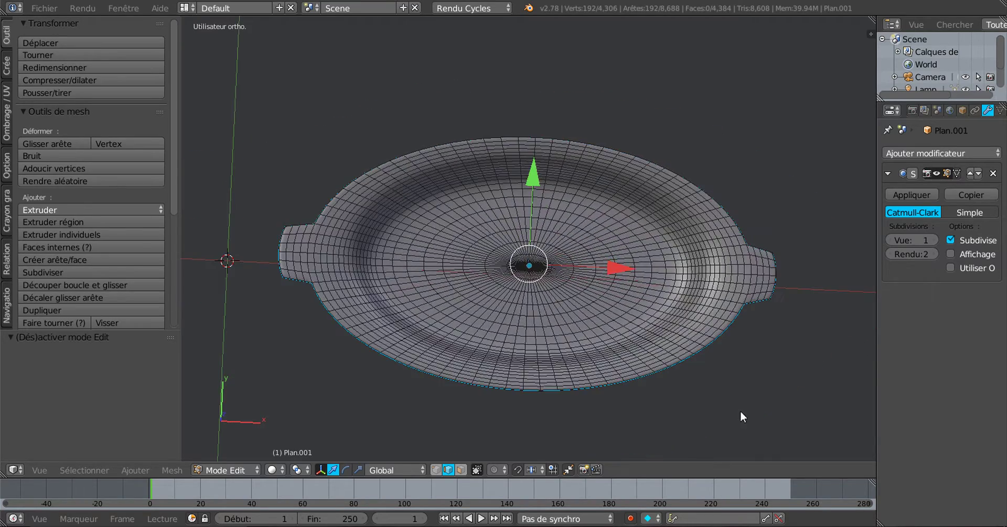
key("Tab")
middle_click_drag(728, 395, 723, 376)
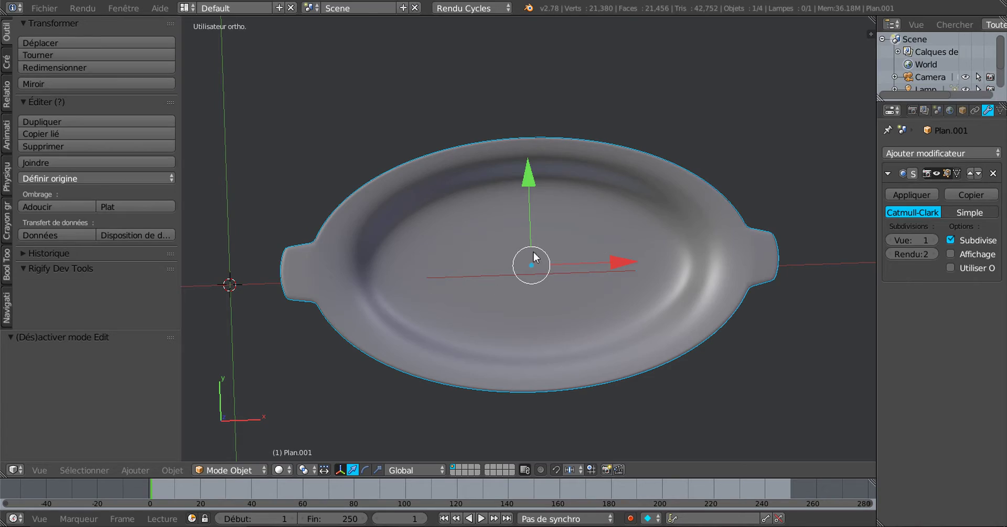
key("Tab")
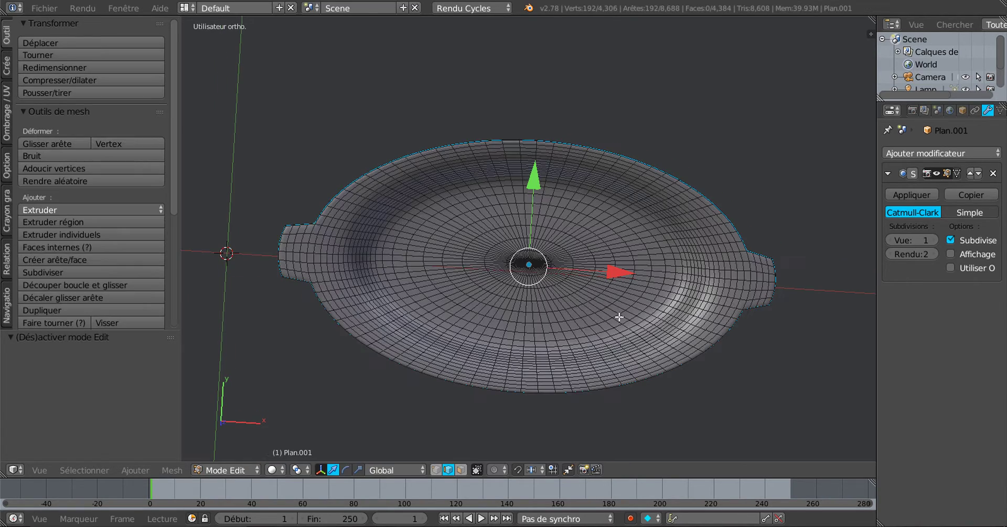
mouse_move(618, 315)
middle_mouse_down()
mouse_move(611, 288)
mouse_move(576, 332)
mouse_move(580, 289)
mouse_move(628, 274)
mouse_move(633, 311)
mouse_move(594, 219)
mouse_move(584, 288)
mouse_move(590, 278)
mouse_move(615, 350)
mouse_move(565, 401)
mouse_move(483, 350)
mouse_move(494, 312)
mouse_move(545, 319)
mouse_move(530, 323)
mouse_move(529, 229)
middle_mouse_up()
scroll(628, 280, "up", 2)
key("Tab")
- Reveal the hidden objects in the scene
scroll(590, 279, "down", 4)
scroll(615, 350, "down", 4)
key("alt+h")
- Duplicate the round plate in top view, offsetting the copy about 0.089 on X and -0.160 on Y
right_click(475, 199)
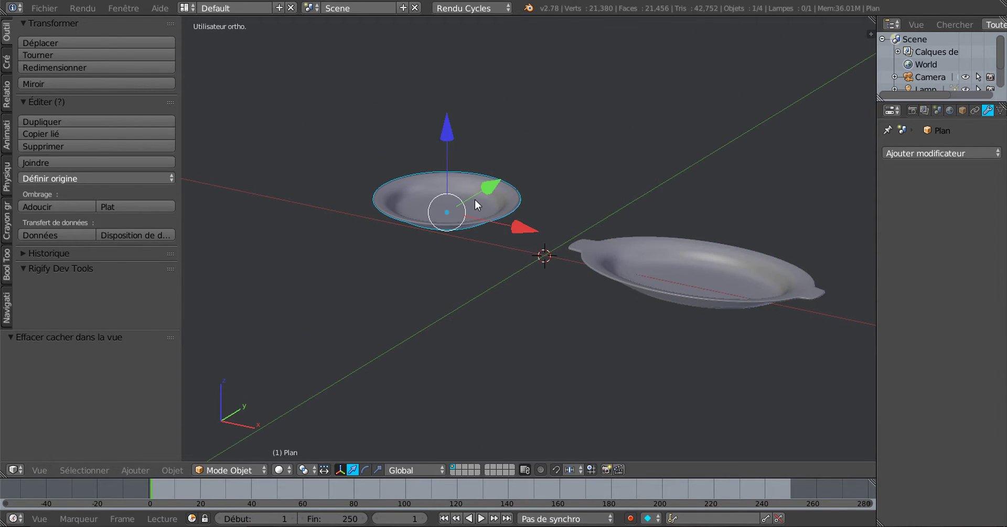
middle_click_drag(474, 200, 672, 339)
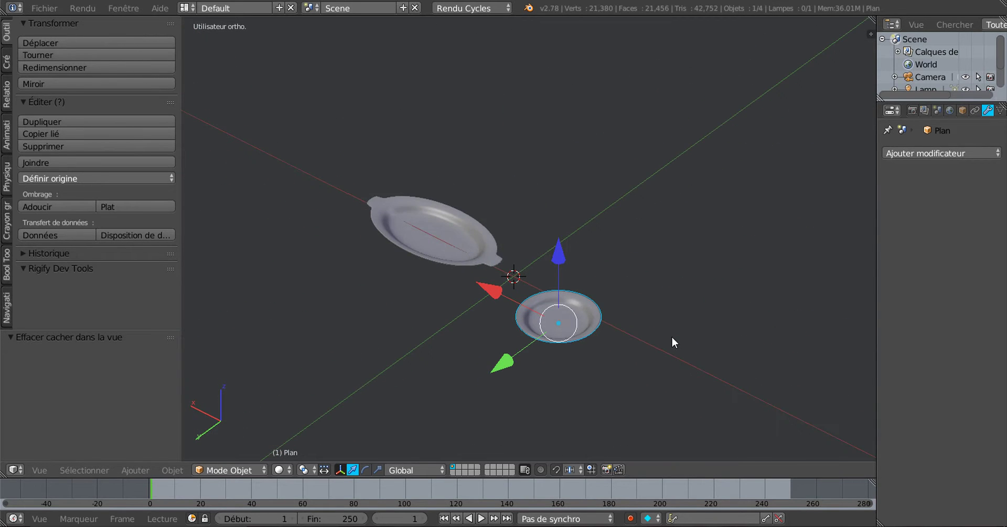
key("KP_7")
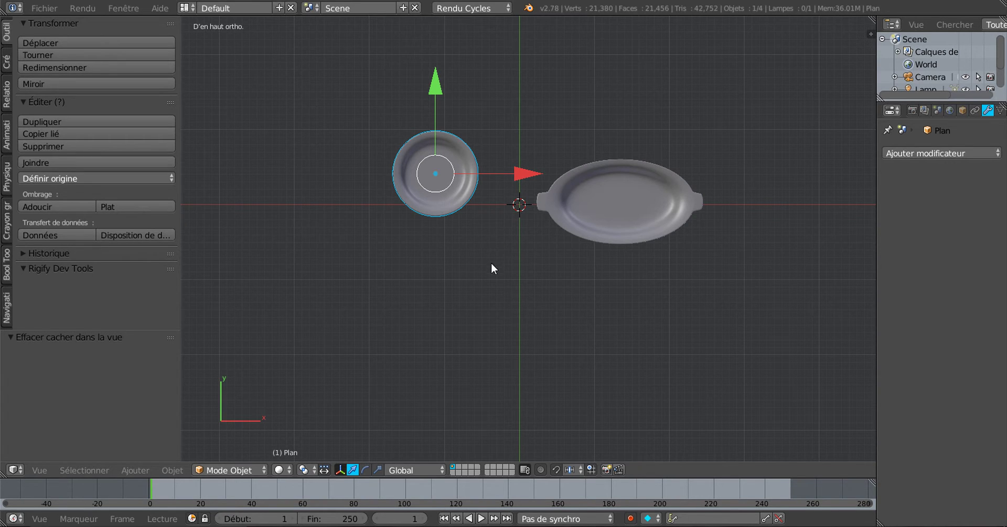
key("shift+d")
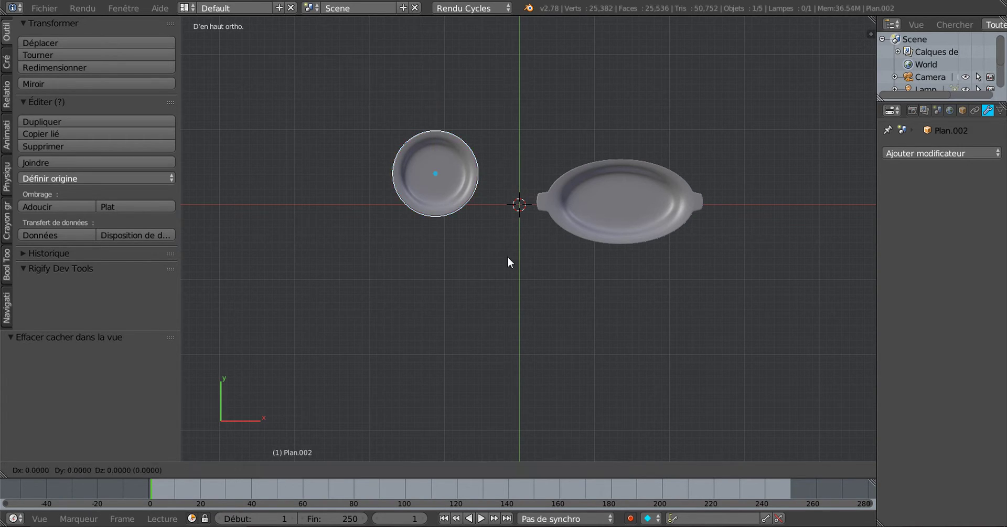
left_click(566, 385)
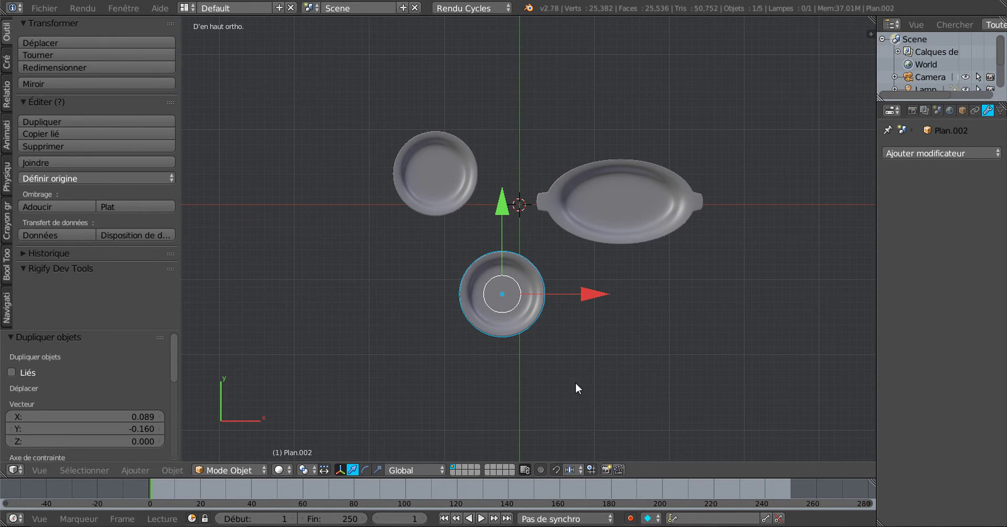
- Stretch the duplicated round plate into an oval by scaling it along X by about 1.802
scroll(577, 381, "up", 2)
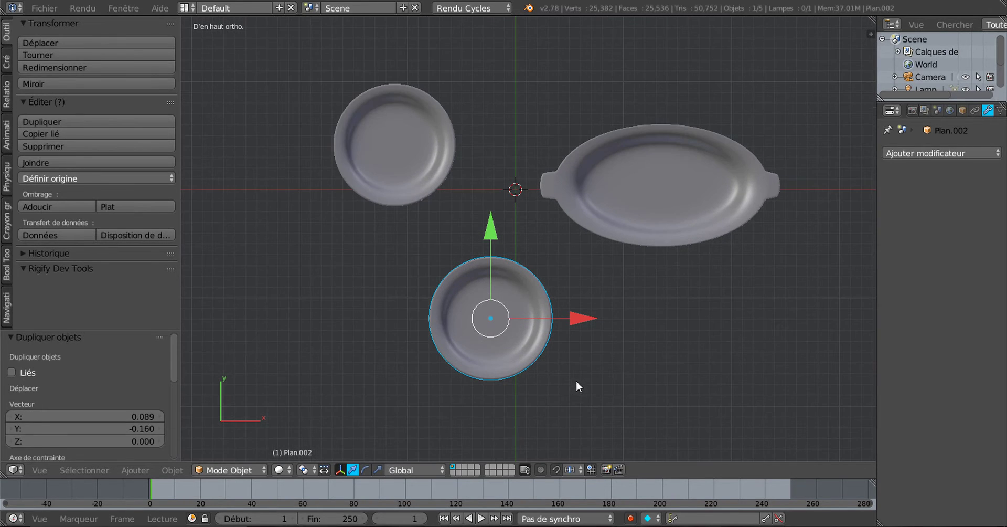
left_click(387, 469)
left_click(378, 469)
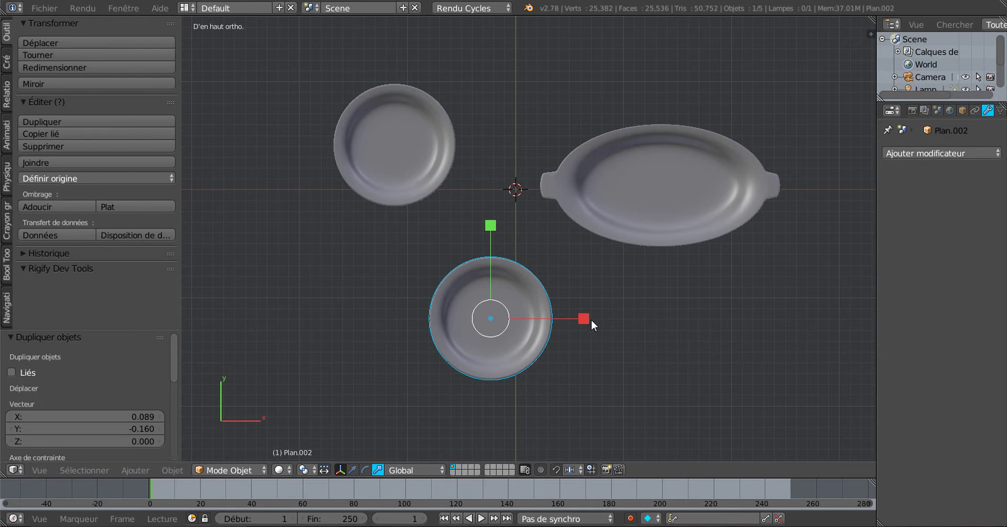
left_click_drag(584, 318, 654, 313)
middle_click_drag(654, 313, 544, 309)
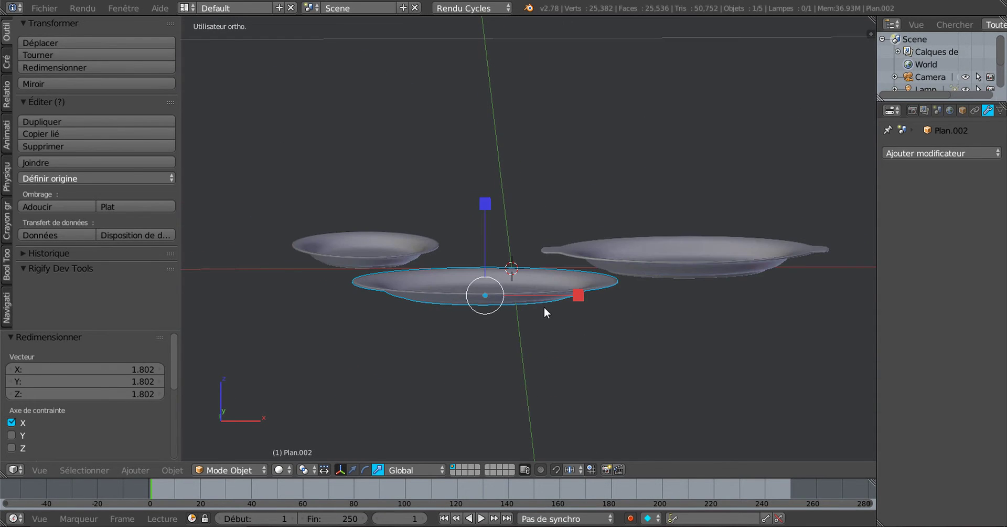
middle_click_drag(531, 359, 628, 285)
- Hide the dish with handles and the original round plate
right_click(654, 268)
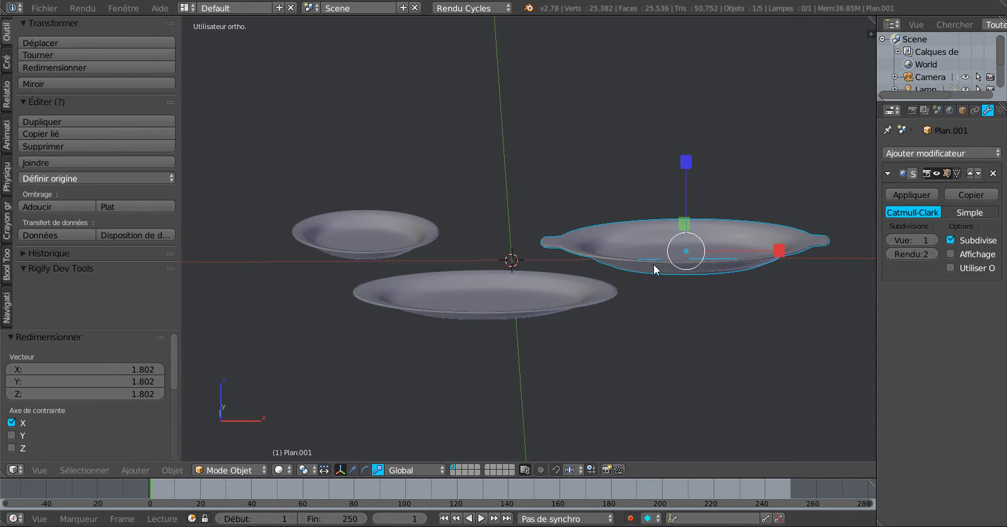
right_click(414, 236, "shift")
key("h")
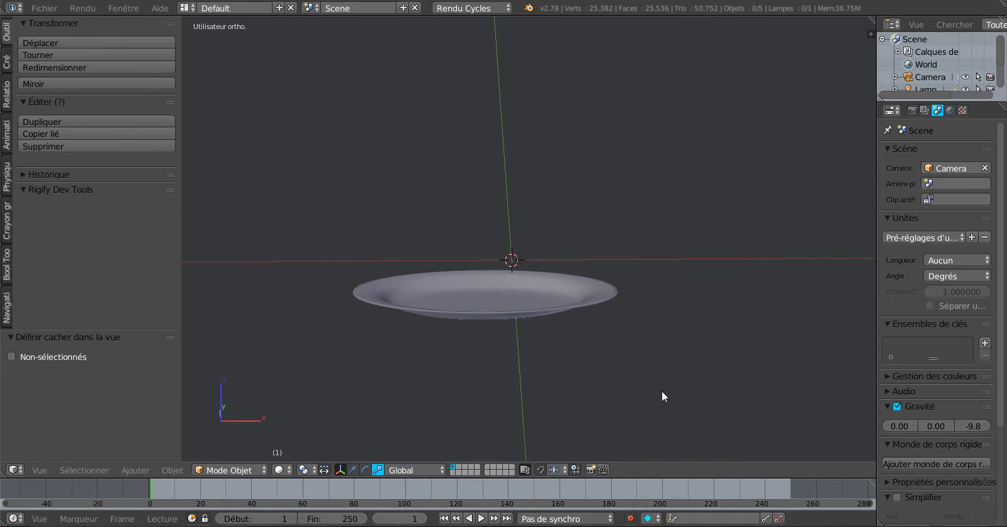
- Duplicate the oval plate in place in front view and raise the copy about 0.057 along Z
right_click(516, 304)
middle_click_drag(596, 367, 602, 434)
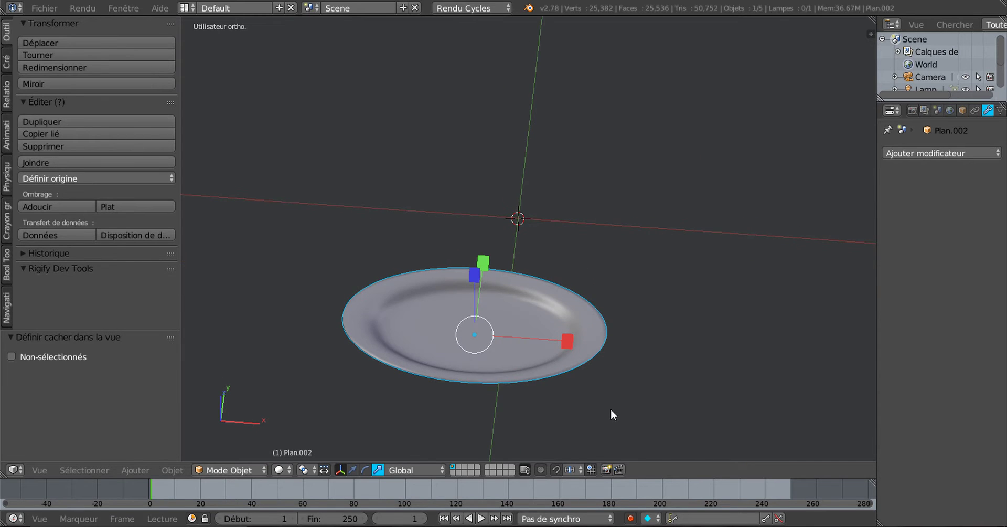
middle_click_drag(627, 359, 674, 230, "shift")
scroll(610, 314, "up", 3)
middle_click_drag(615, 354, 631, 319)
key("KP_1")
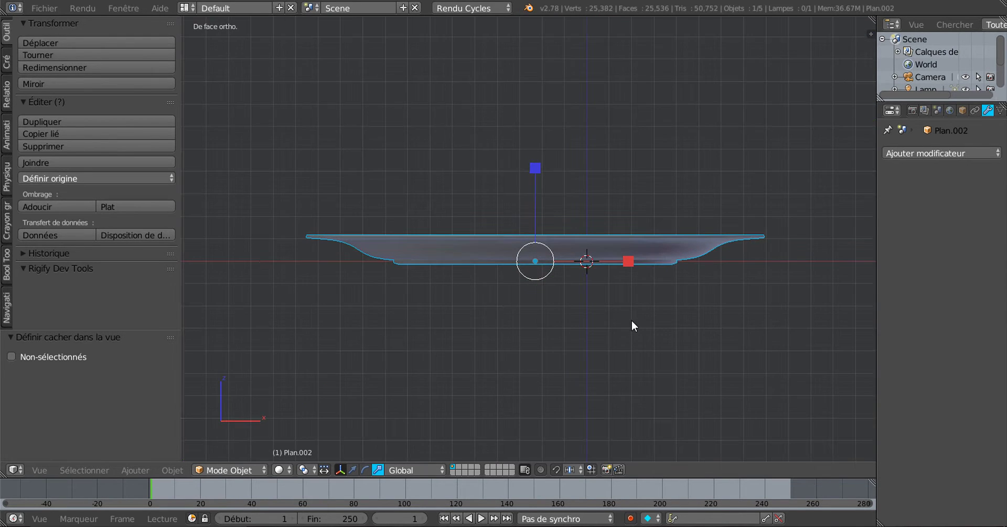
key("shift+d")
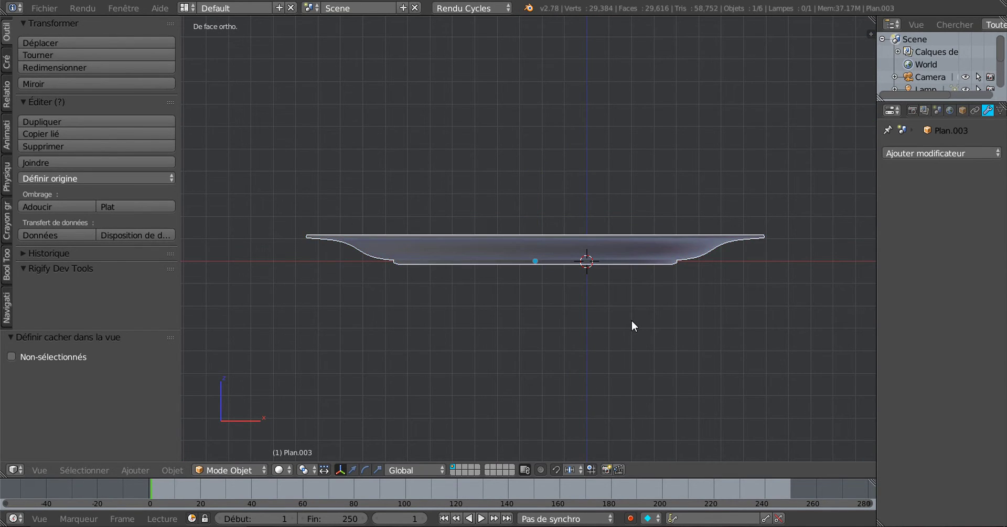
right_click(633, 322)
left_click(355, 469)
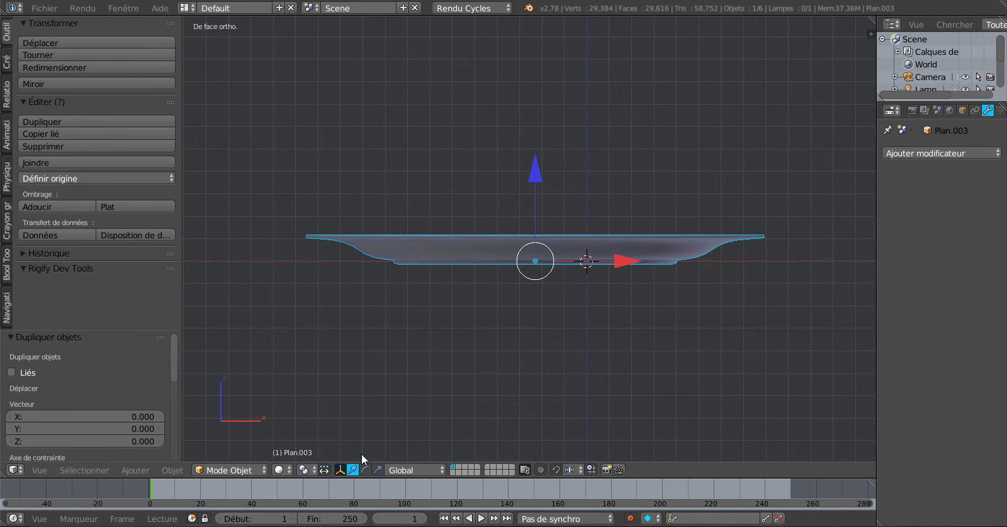
left_click_drag(537, 165, 543, 48)
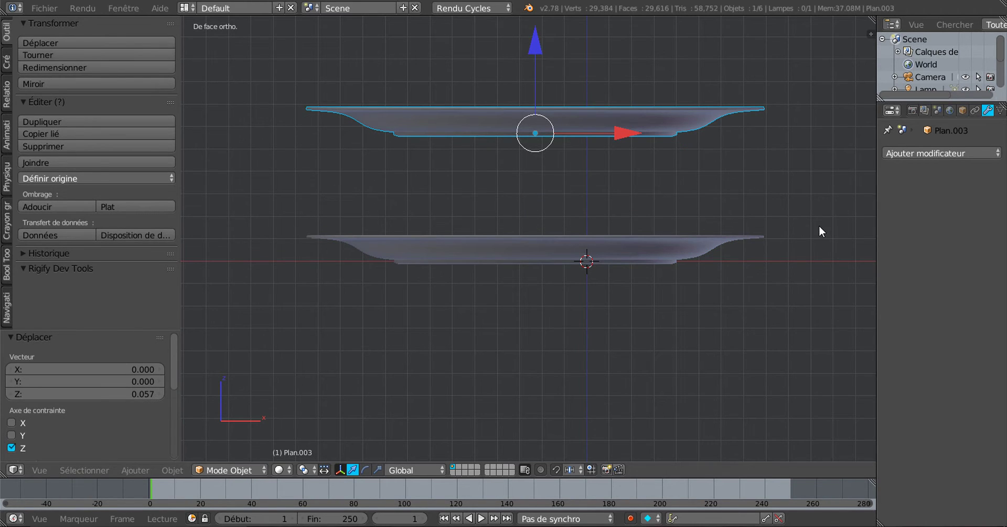
- Turn the upper oval plate upside down by rotating it 180° about X, and raise it about 0.010 along Z
key("r")
type("x")
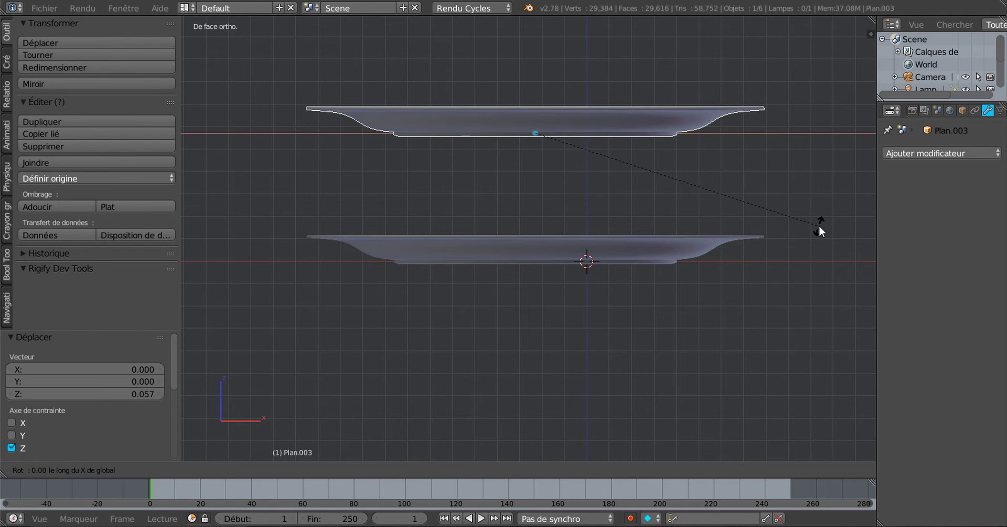
type("180")
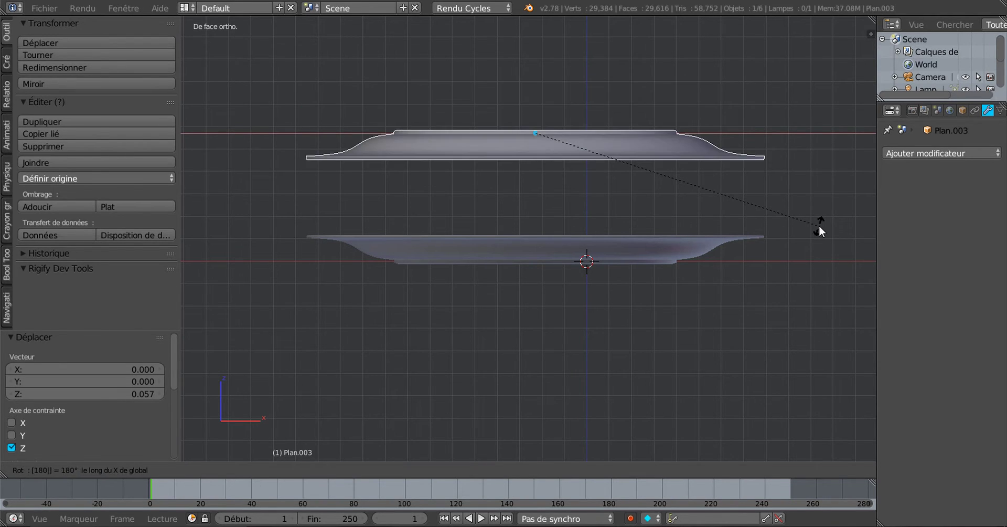
key("Return")
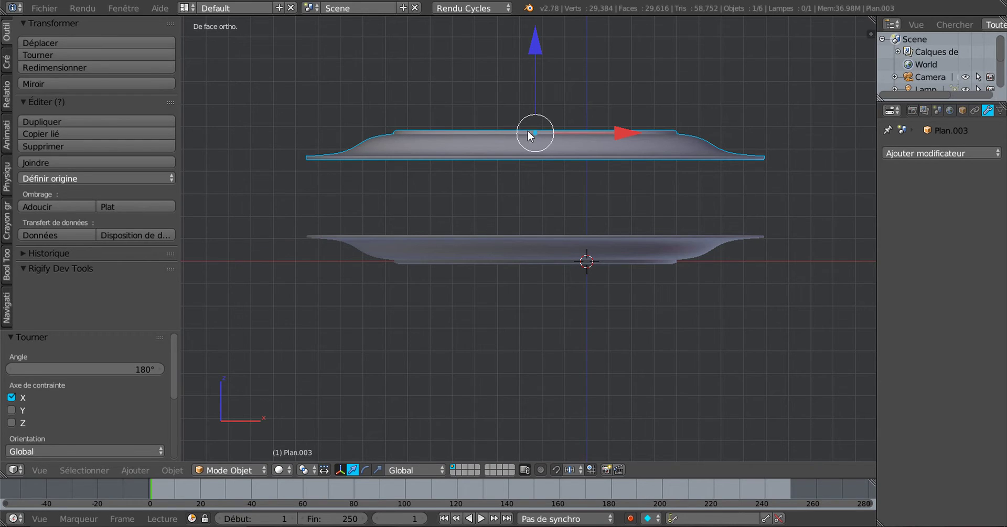
left_click_drag(540, 46, 538, 28)
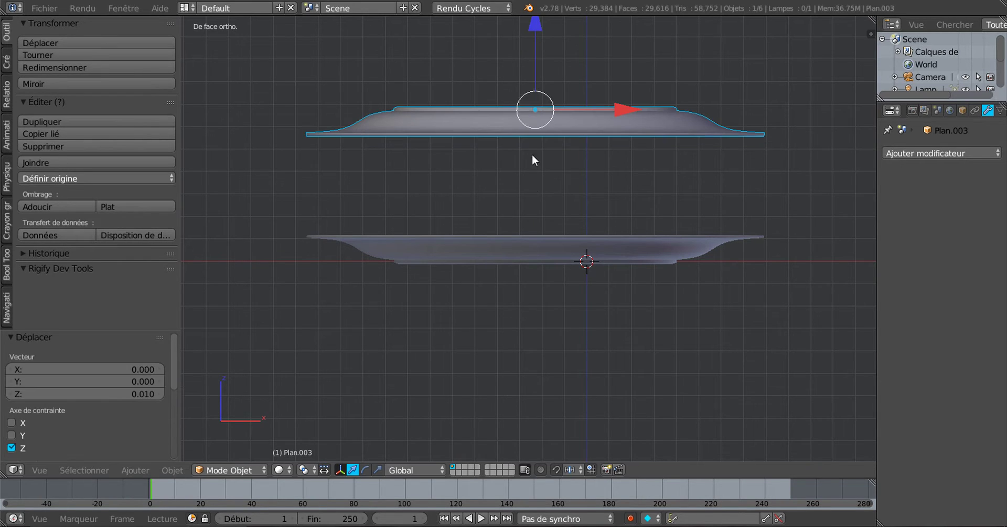
- Deepen the lower oval plate into a bowl by scaling it along Z by about 4.109 and again by about 1.022
right_click(533, 244)
left_click(378, 470)
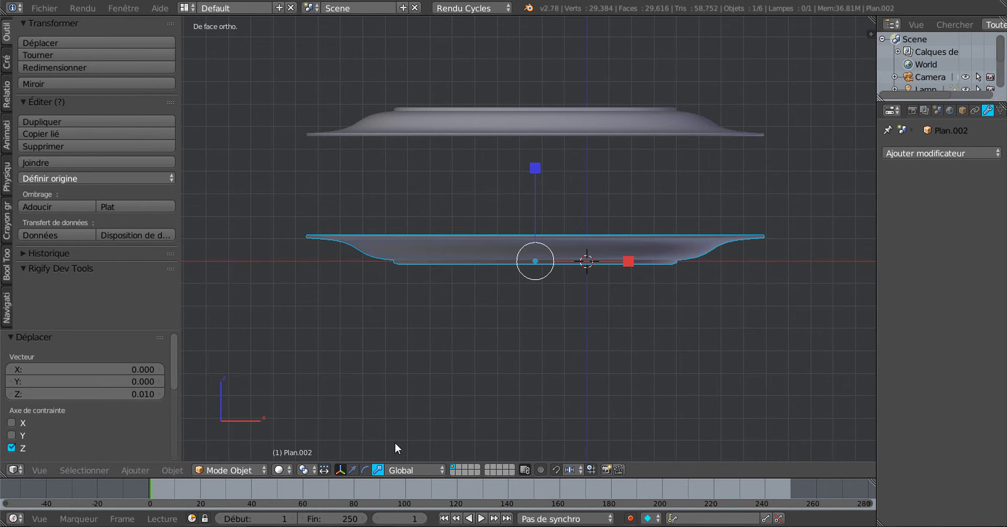
left_click_drag(530, 171, 536, 336)
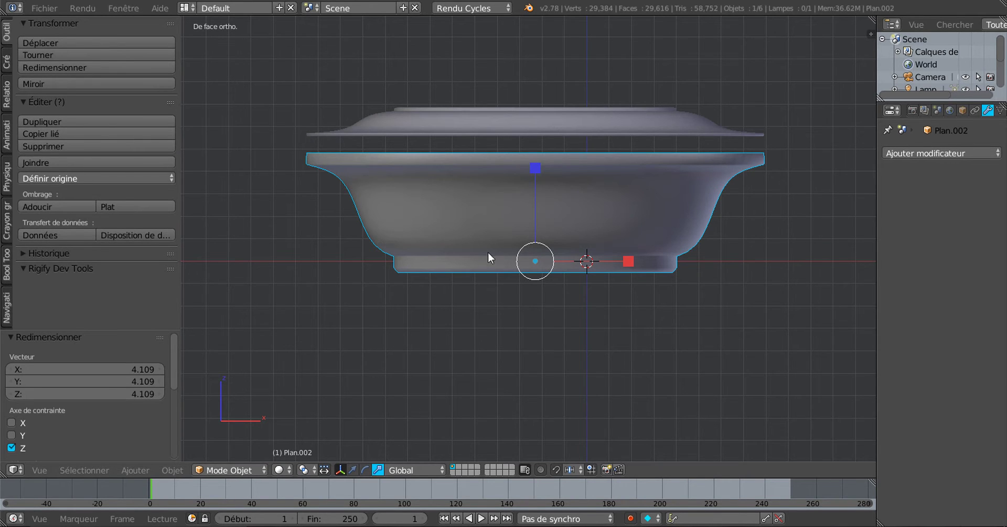
mouse_move(529, 172)
left_mouse_down()
mouse_move(529, 258)
mouse_move(529, 166)
left_mouse_up()
middle_click_drag(512, 193, 533, 291)
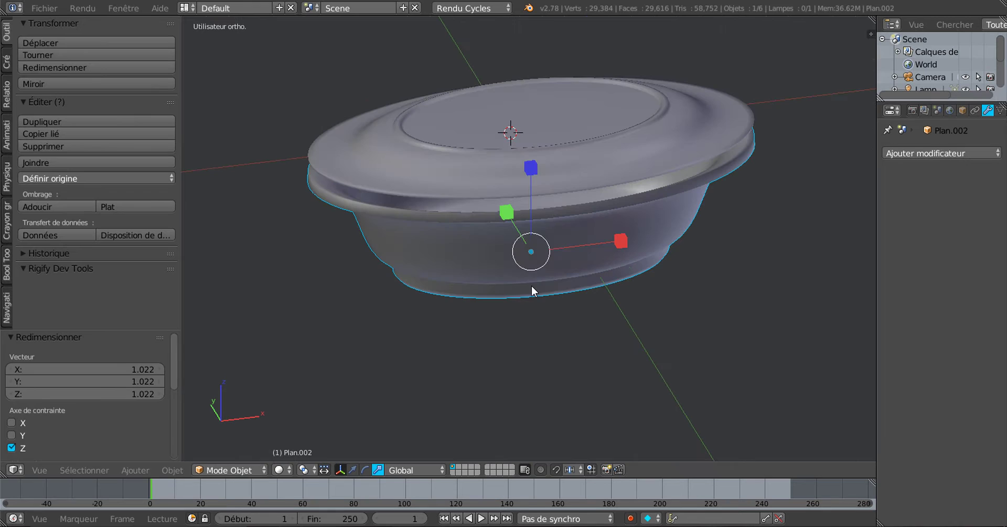
- Make the inverted upper plate taller by scaling it along Z by about 1.082 and again by about 1.150
right_click(559, 167)
middle_click_drag(422, 449, 421, 405)
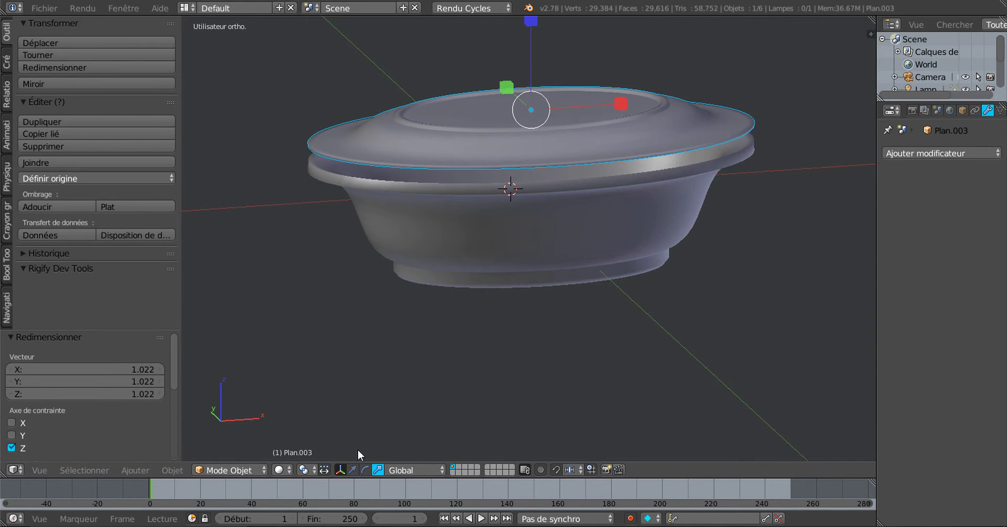
middle_click_drag(597, 381, 578, 357)
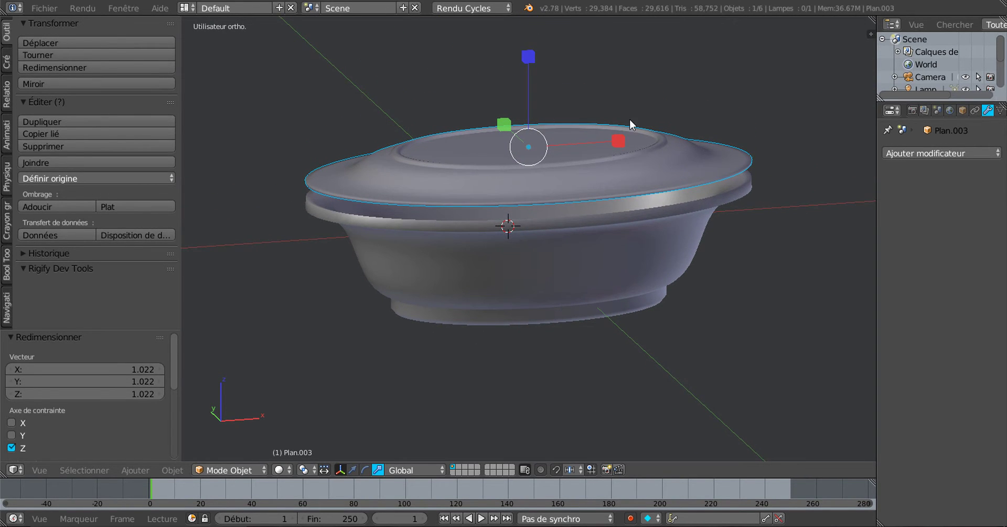
mouse_move(528, 56)
left_mouse_down()
mouse_move(529, 64)
mouse_move(530, 48)
left_mouse_up()
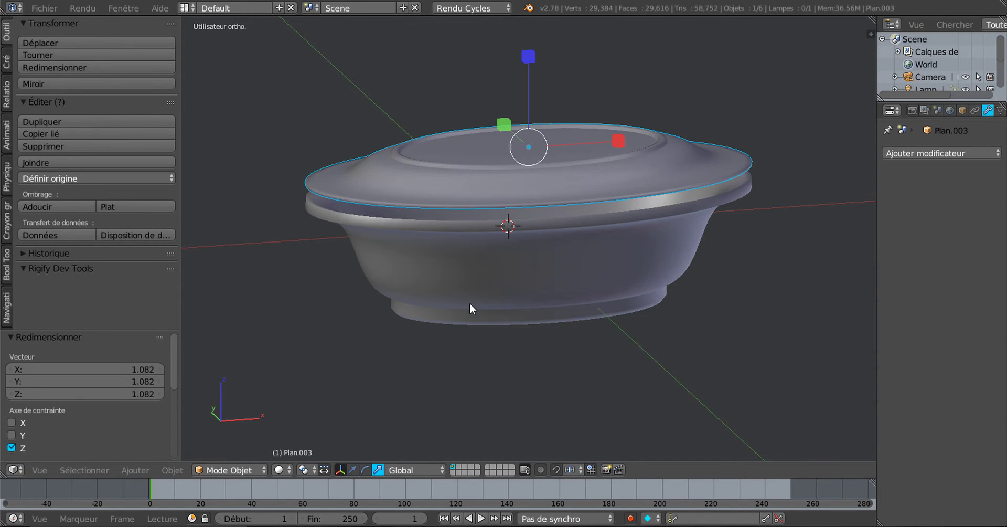
middle_click_drag(470, 304, 471, 219)
mouse_move(530, 52)
left_mouse_down()
mouse_move(533, 74)
mouse_move(540, 34)
mouse_move(538, 43)
left_mouse_up()
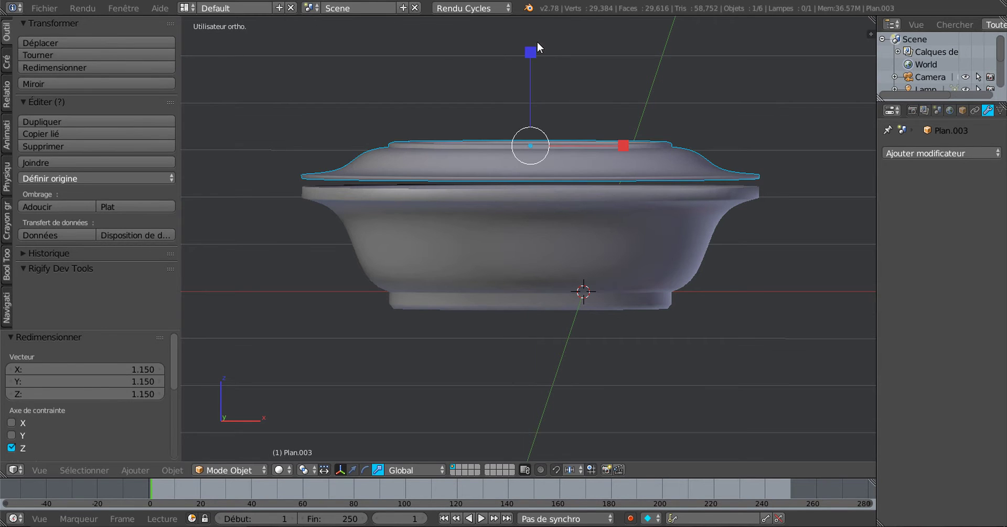
- Lower the inverted plate about 0.003 along Z so it sits on the bowl as a lid
left_click(352, 469)
left_click_drag(529, 48, 533, 57)
middle_click_drag(533, 57, 684, 231)
scroll(677, 235, "up", 2)
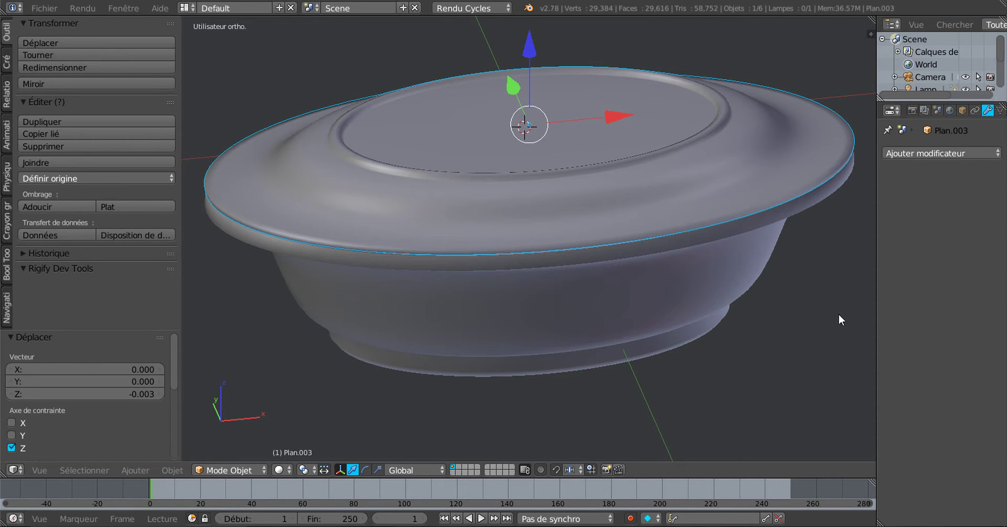
- Scale the lid uniformly to about 0.982 and lower it about 0.001 along Z onto the bowl
key("s")
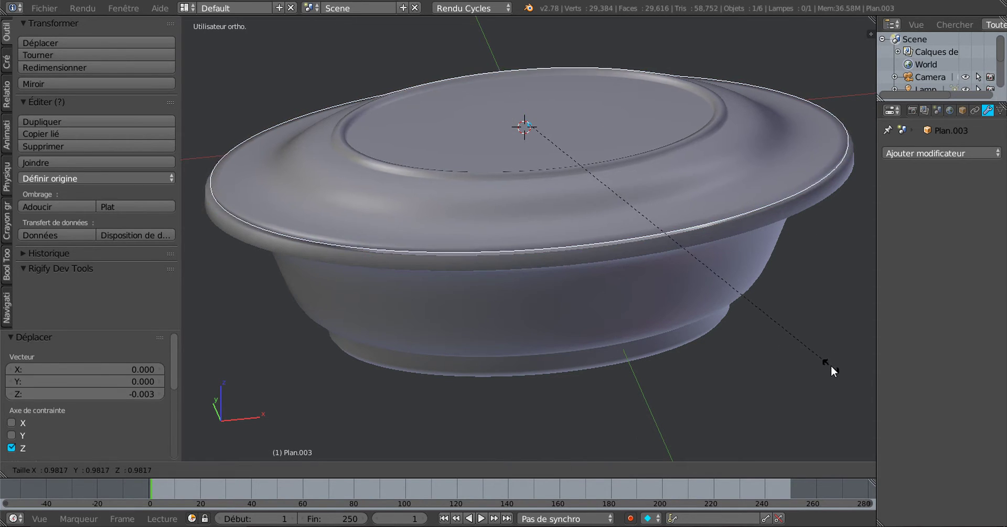
left_click(831, 365)
middle_click_drag(805, 348, 789, 252)
key("Tab")
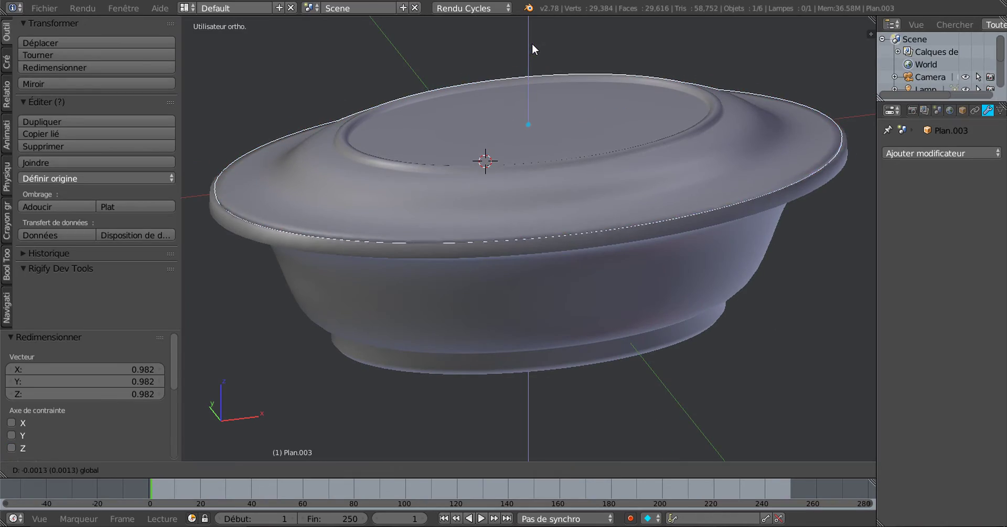
- Examine the fit between the lid and the bowl's rim from several angles, in both mesh and smooth display
middle_click_drag(542, 59, 737, 218)
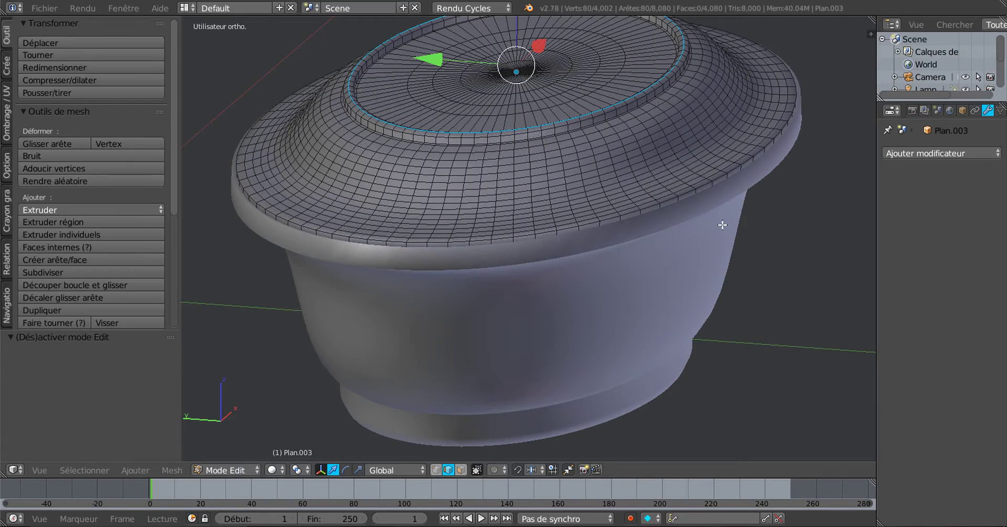
key("Tab")
key("Tab")
key("Tab")
scroll(649, 301, "up", 5)
scroll(552, 249, "down", 5)
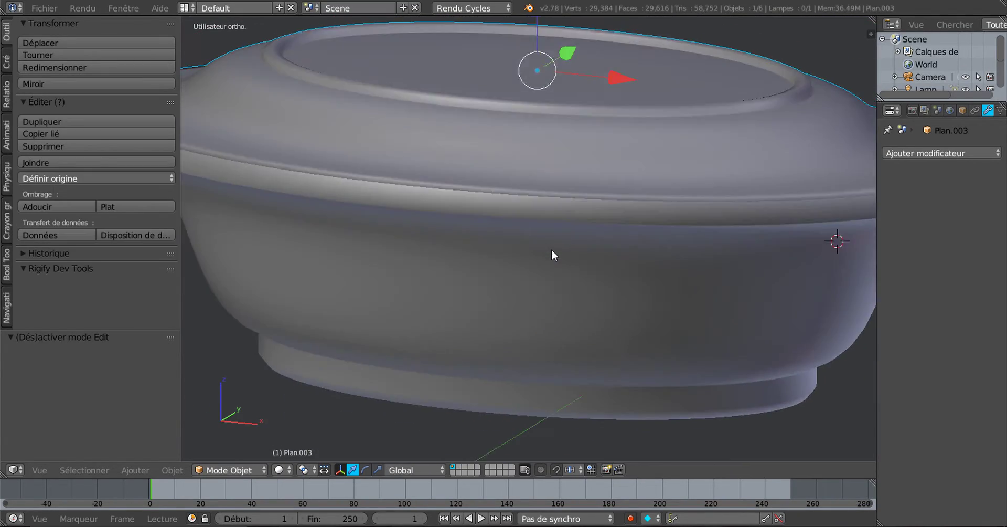
middle_click_drag(552, 250, 662, 245)
key("Tab")
key("Tab")
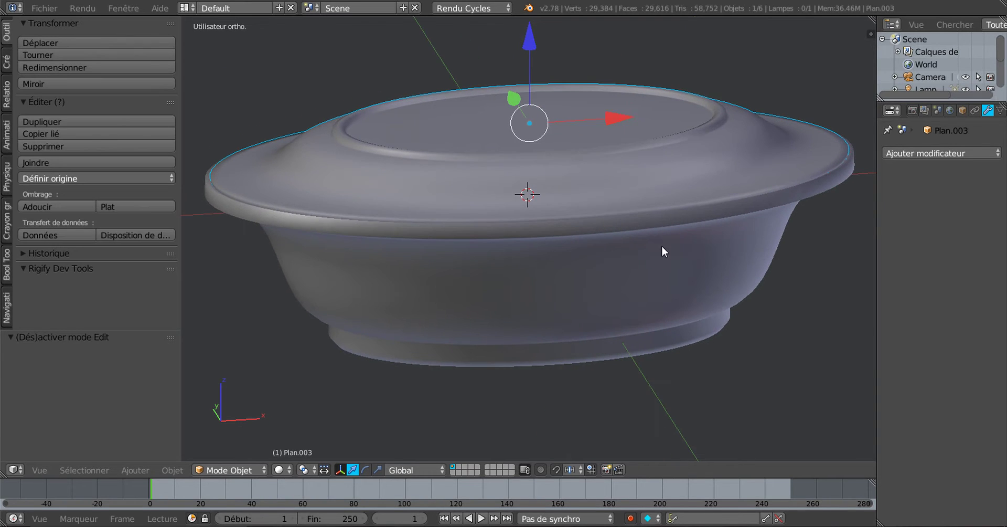
middle_click_drag(550, 220, 561, 201)
key("Tab")
middle_click_drag(639, 236, 585, 227)
key("Tab")
- Select the bowl and add one edge loop around the outer band of its rim, slid close to the lower edge
right_click(561, 216)
key("Tab")
scroll(584, 229, "up", 3)
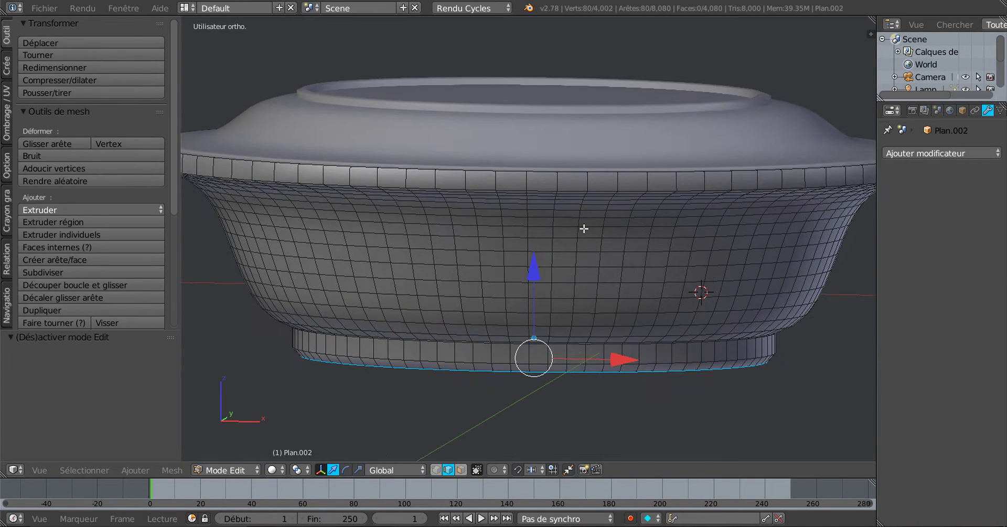
key("ctrl+r")
left_click(617, 181)
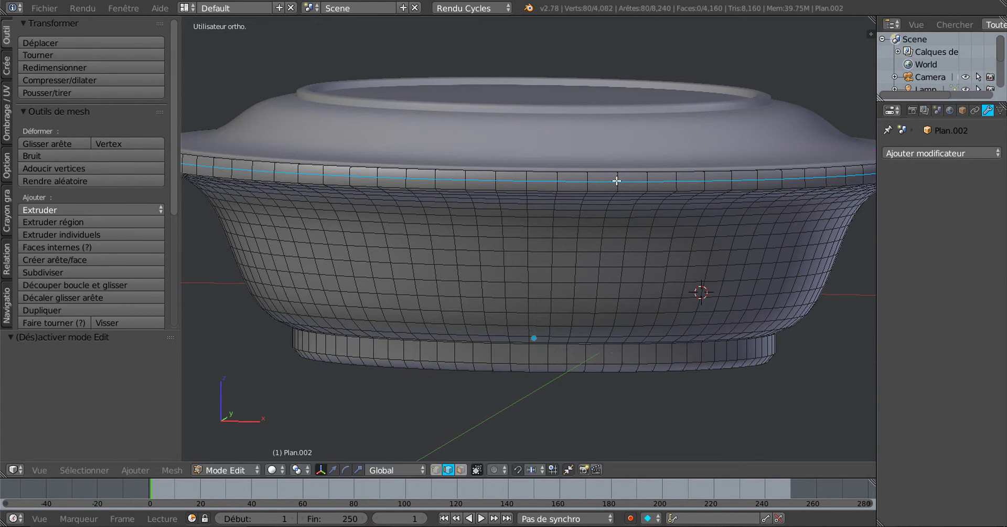
left_click(617, 186)
- Add another edge loop around the bowl's rim band, slid close to its upper edge, and check the sharpened rim
middle_click_drag(636, 204, 676, 215)
scroll(643, 172, "up", 3)
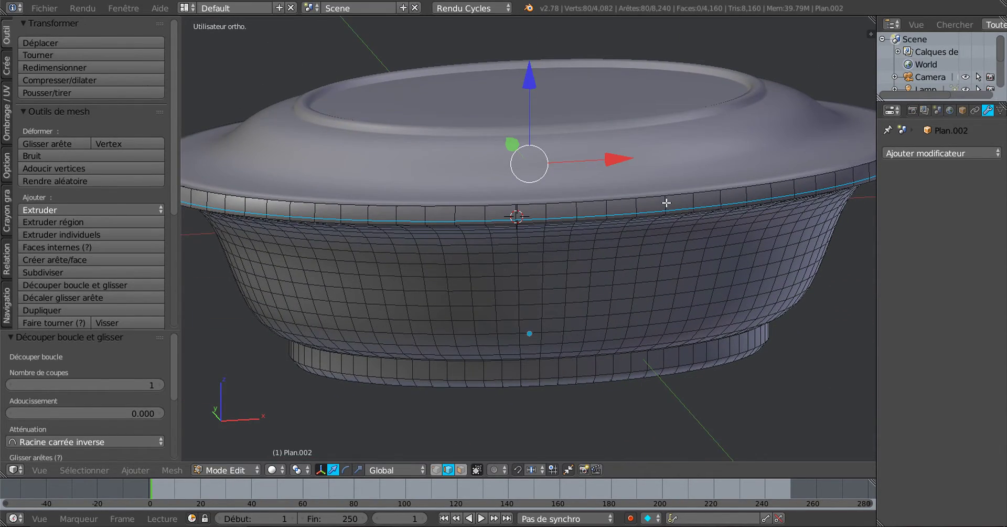
key("ctrl+r")
left_click(666, 202)
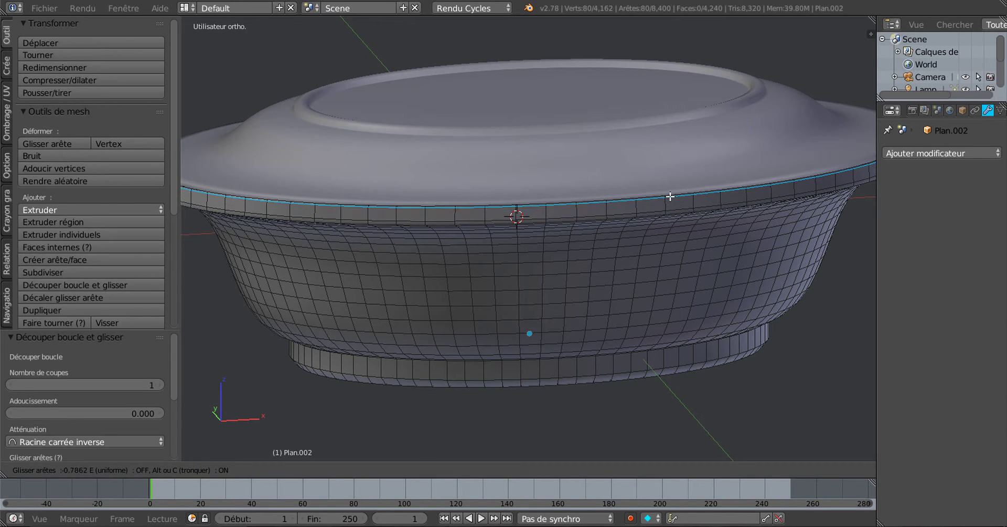
left_click(670, 196)
key("Tab")
middle_click_drag(677, 218, 647, 257)
scroll(656, 206, "down", 2)
- Select the edge loop near the bottom of the bowl's foot and lower it about 0.001 along Z
key("Tab")
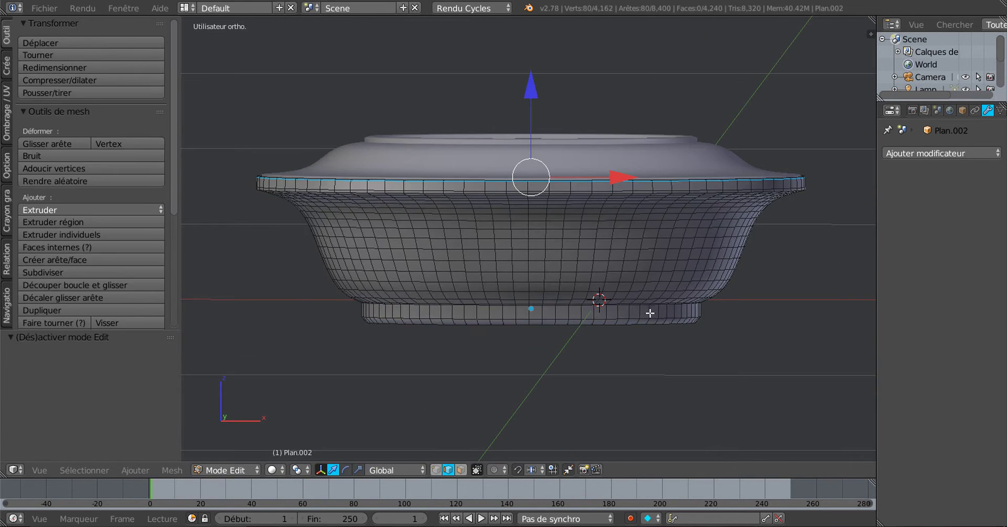
middle_click_drag(641, 297, 612, 239, "shift")
scroll(611, 238, "up", 1)
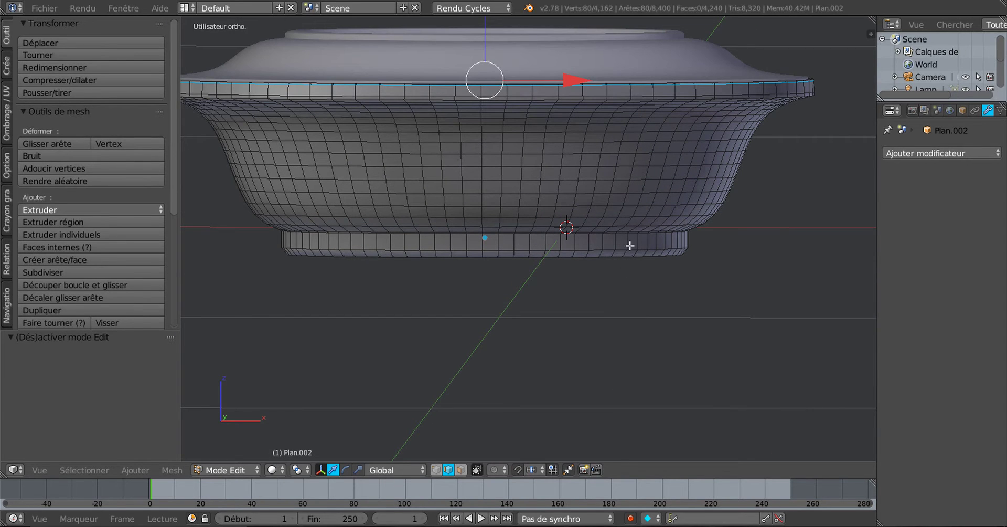
right_click(629, 246, "alt")
key("g")
key("z")
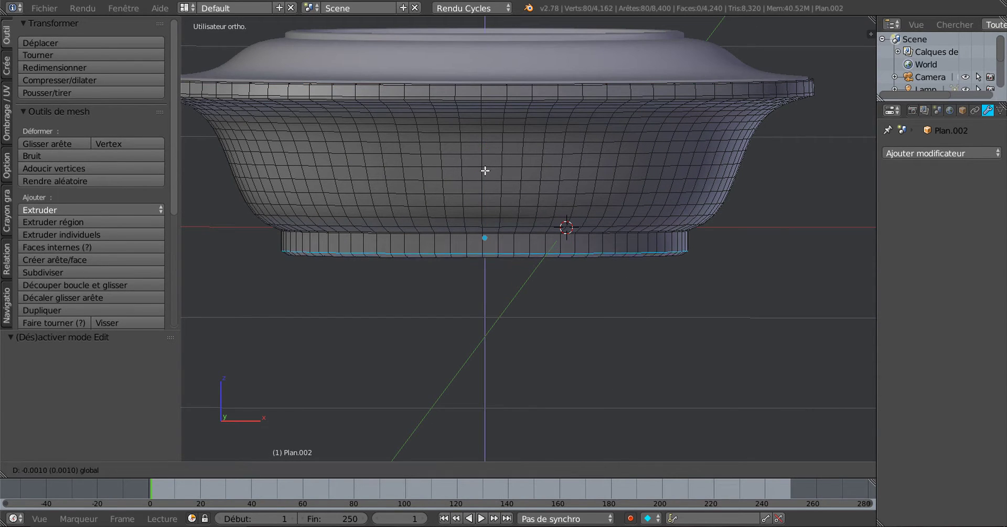
left_click(485, 170)
key("Tab")
middle_click_drag(562, 285, 626, 254)
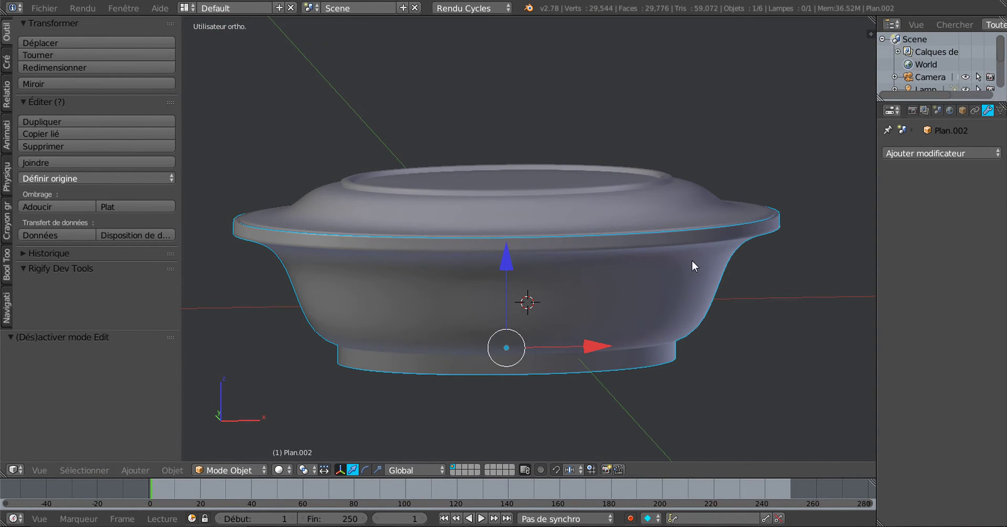
middle_click_drag(693, 261, 616, 283)
- Select eight adjacent faces of the bowl's outer rim band, centred on its +X end, using face selection in side view
key("Tab")
key("KP_1")
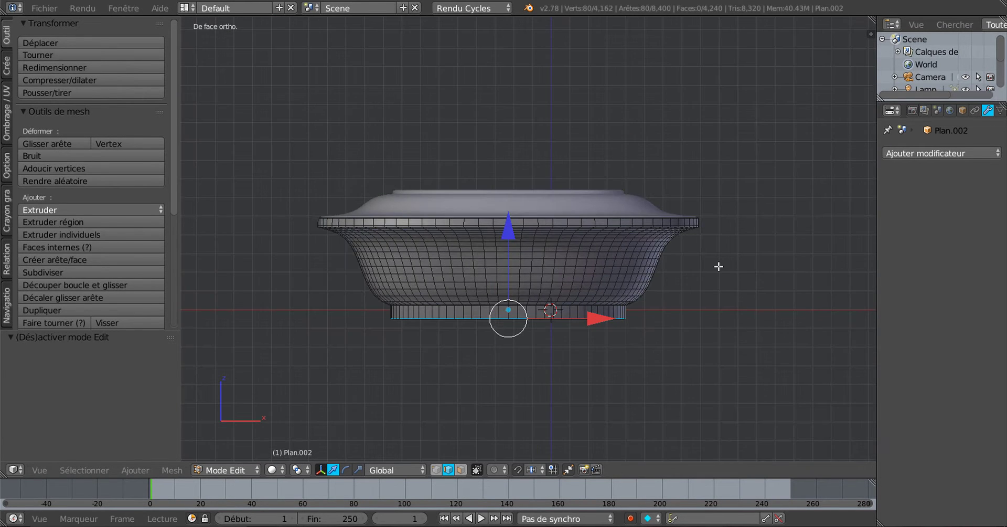
key("KP_Decimal")
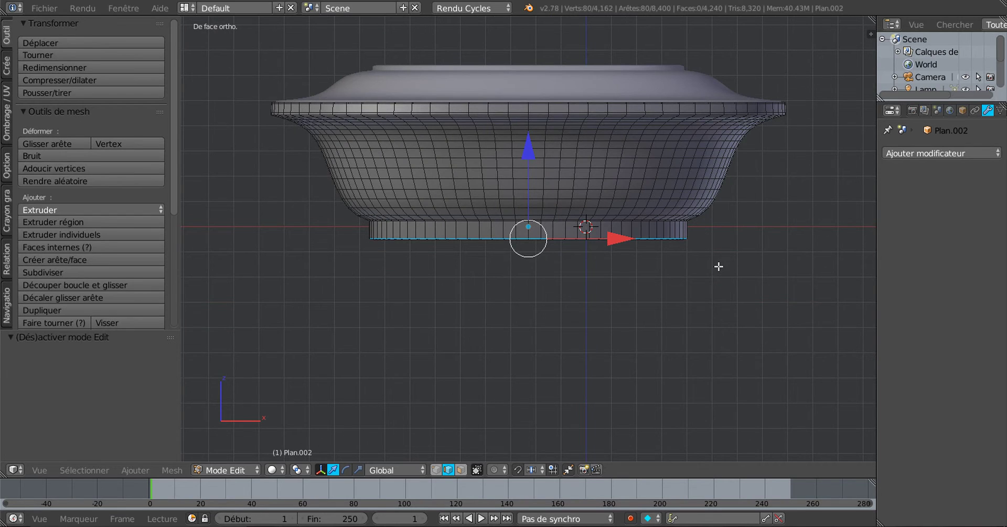
key("KP_3")
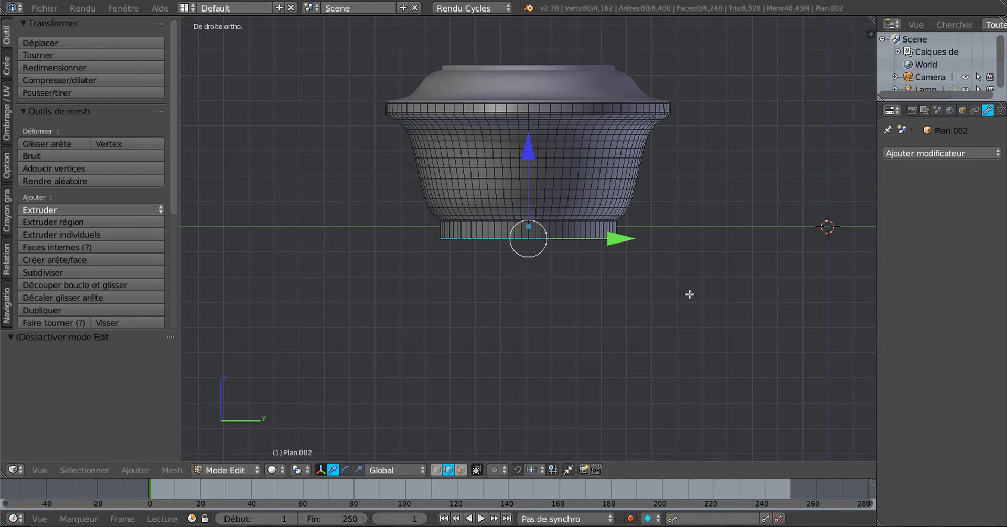
scroll(623, 306, "up", 3)
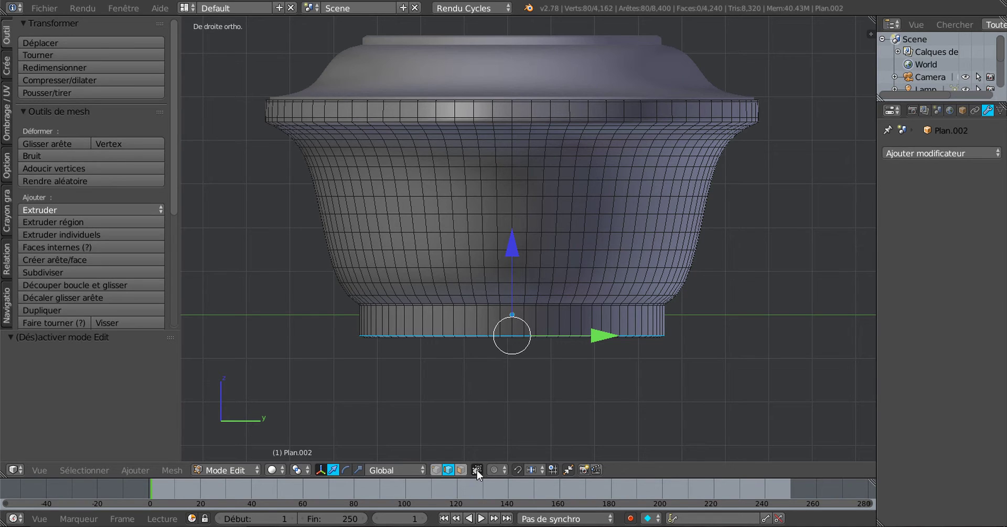
left_click(461, 470)
scroll(514, 114, "up", 1)
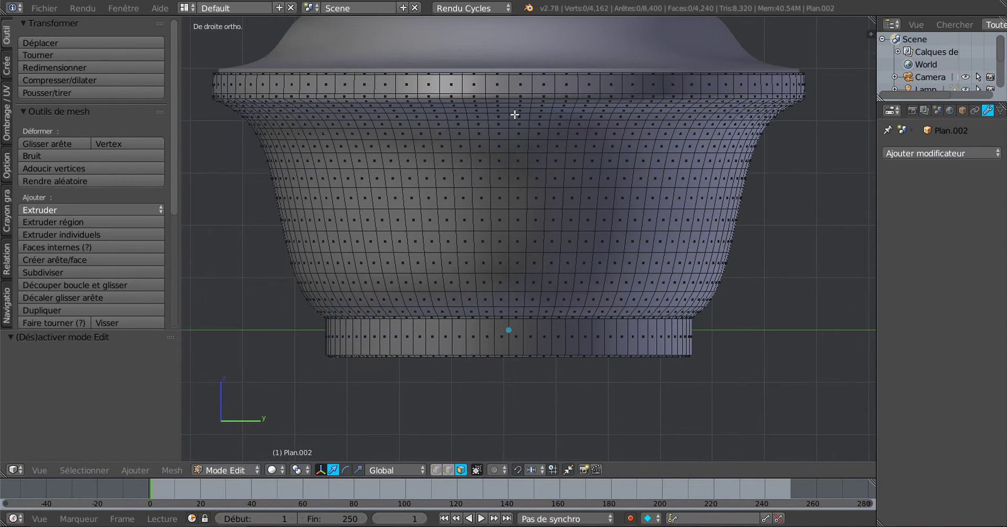
right_click(523, 84)
right_click(554, 83, "shift")
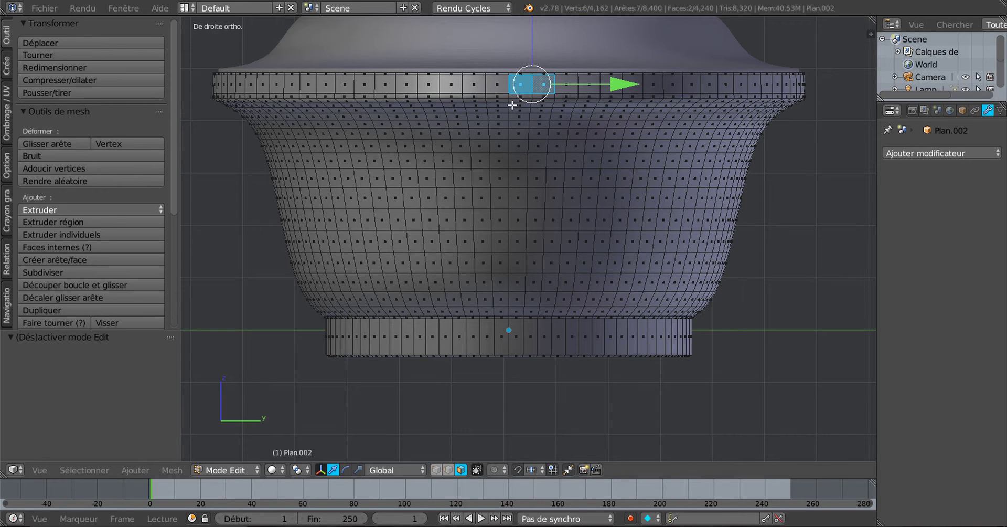
right_click(567, 83, "shift")
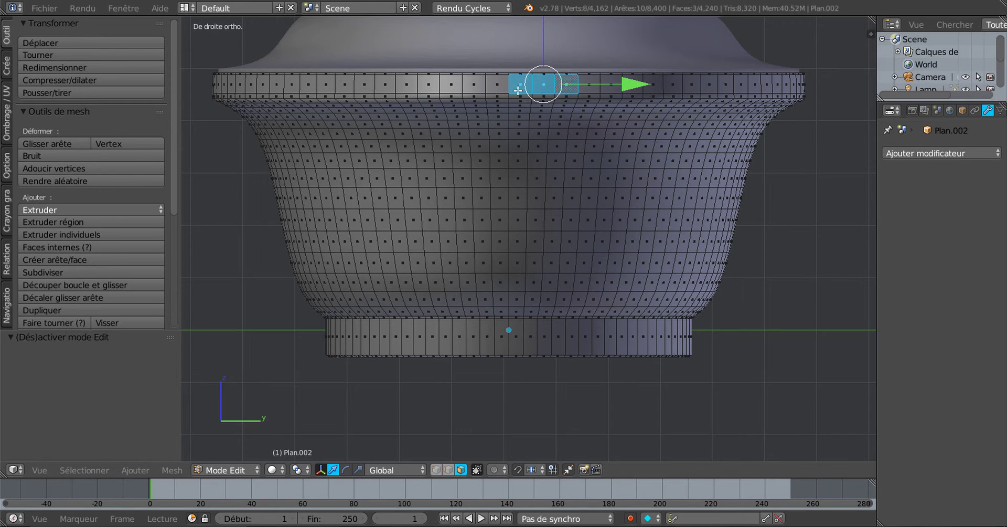
right_click(589, 85, "shift")
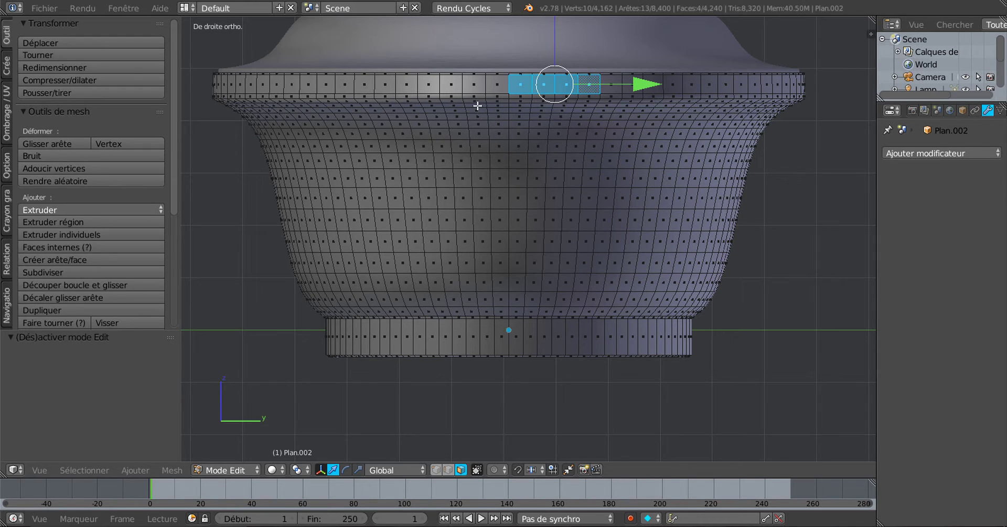
right_click(498, 84, "shift")
right_click(474, 84, "shift")
right_click(458, 83, "shift")
right_click(435, 84, "shift")
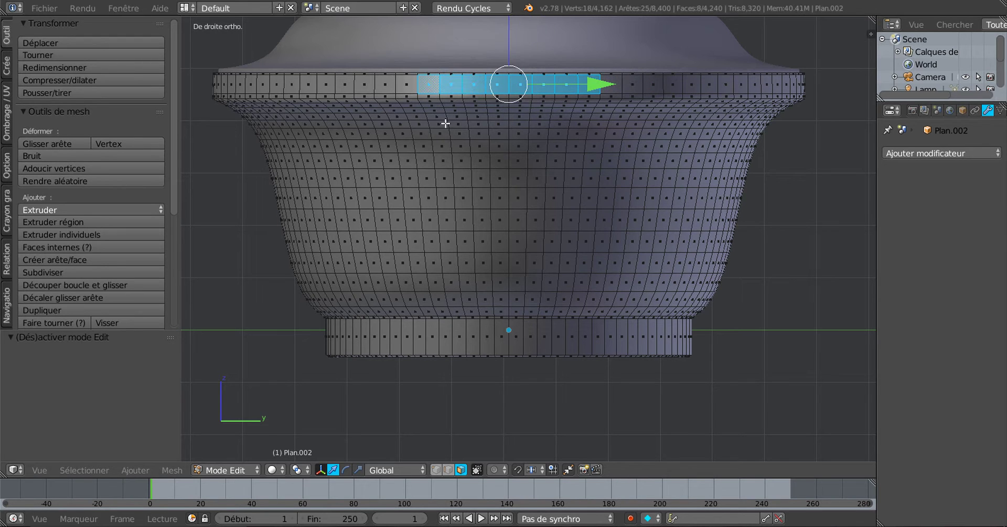
scroll(504, 140, "down", 3)
scroll(526, 184, "up", 2)
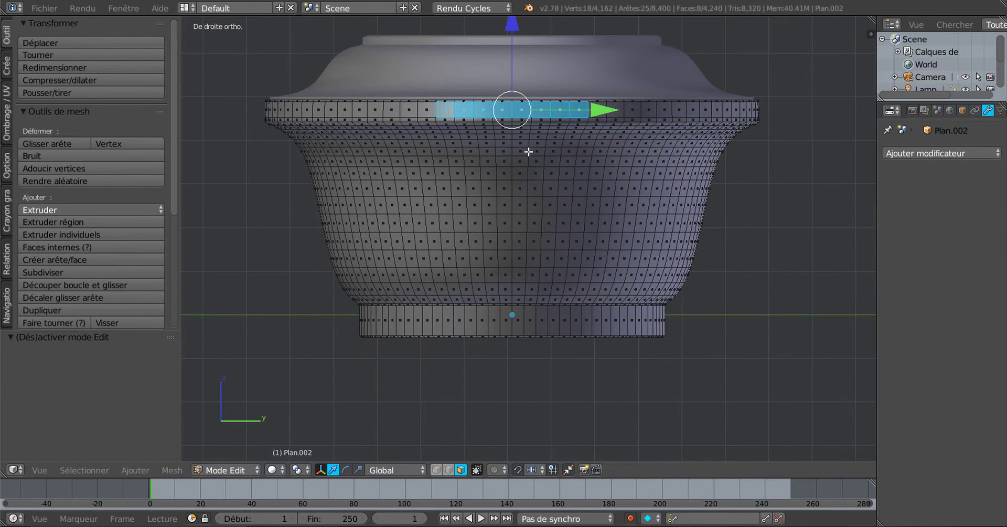
- Try to add the matching rim faces at the bowl's opposite end to the selection in wireframe display
key("z")
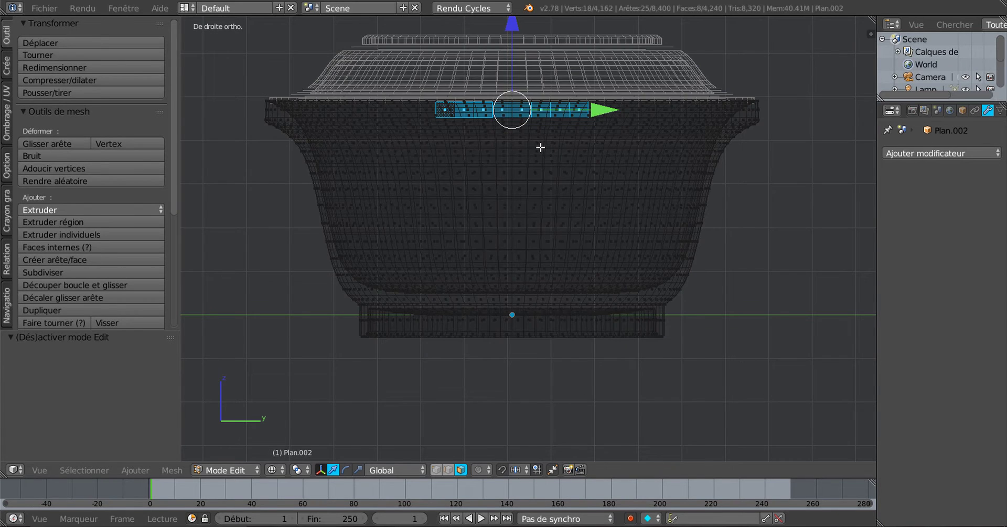
scroll(541, 148, "up", 1)
right_click(586, 84, "shift")
right_click(588, 84, "shift")
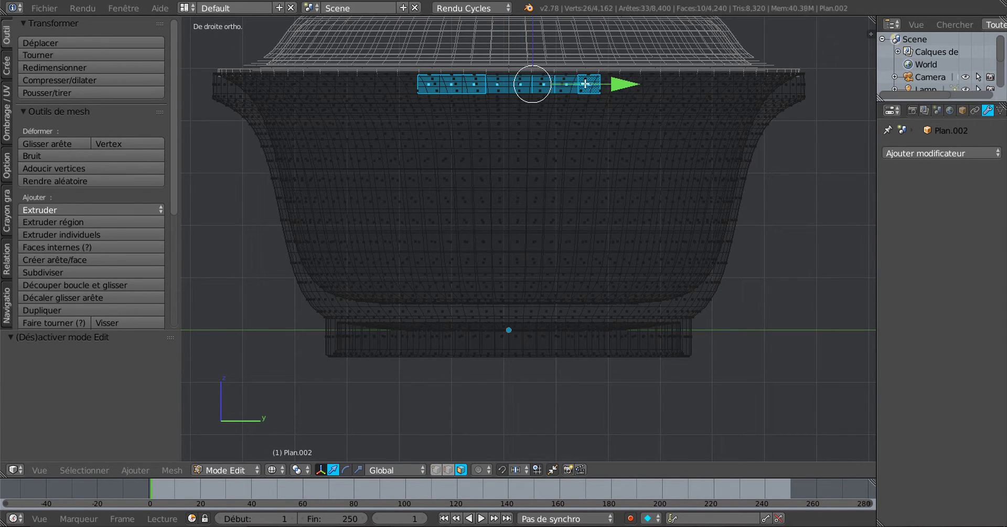
right_click(570, 84, "shift")
right_click(546, 83, "shift")
right_click(546, 83, "shift")
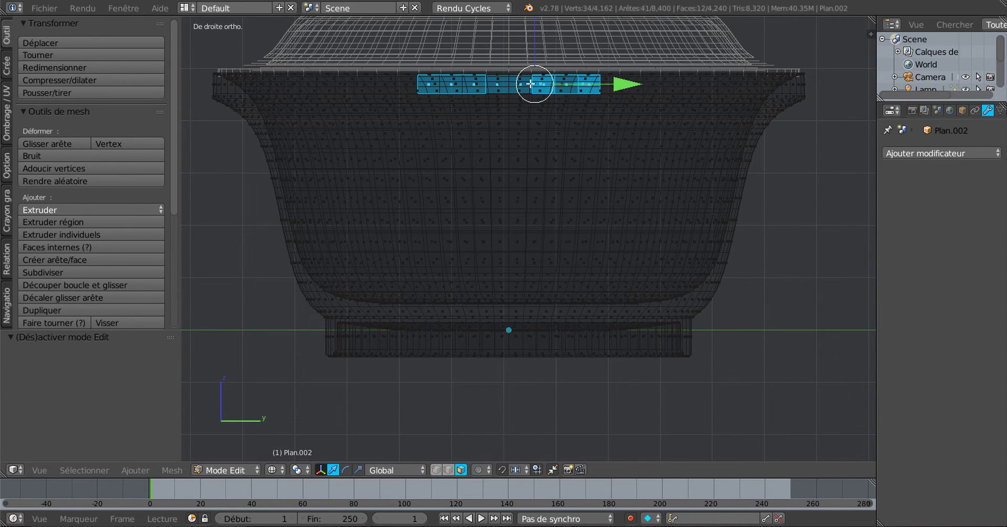
right_click(522, 84, "shift")
right_click(522, 83, "shift")
right_click(499, 84, "shift")
right_click(499, 84, "shift")
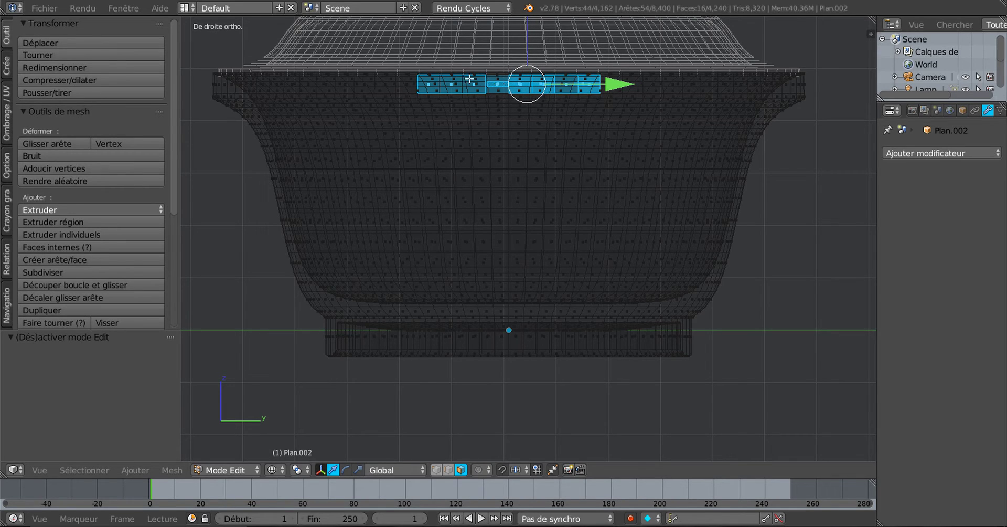
right_click(478, 83, "shift")
right_click(478, 83, "shift")
right_click(450, 83, "shift")
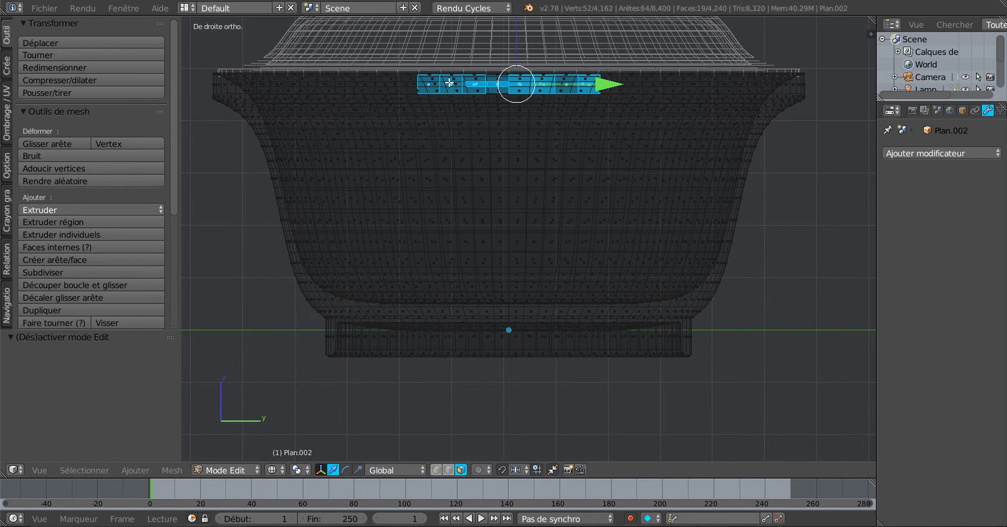
right_click(450, 83, "shift")
right_click(454, 85, "shift")
right_click(455, 85, "shift")
right_click(434, 85, "shift")
right_click(431, 86, "shift")
- Deselect the surplus faces with circle select and restore the eight-face selection on the +X rim in solid display
scroll(428, 89, "down", 3)
middle_click_drag(510, 171, 529, 286)
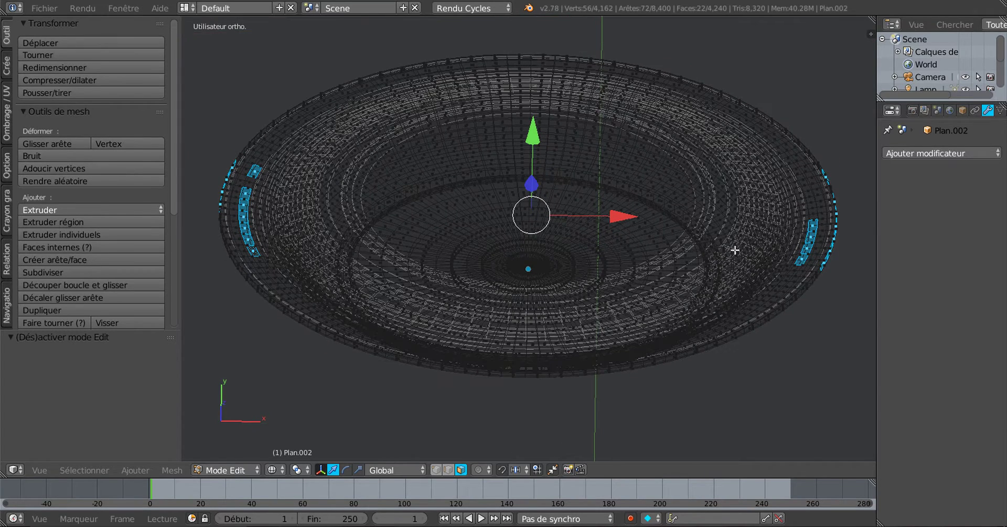
key("c")
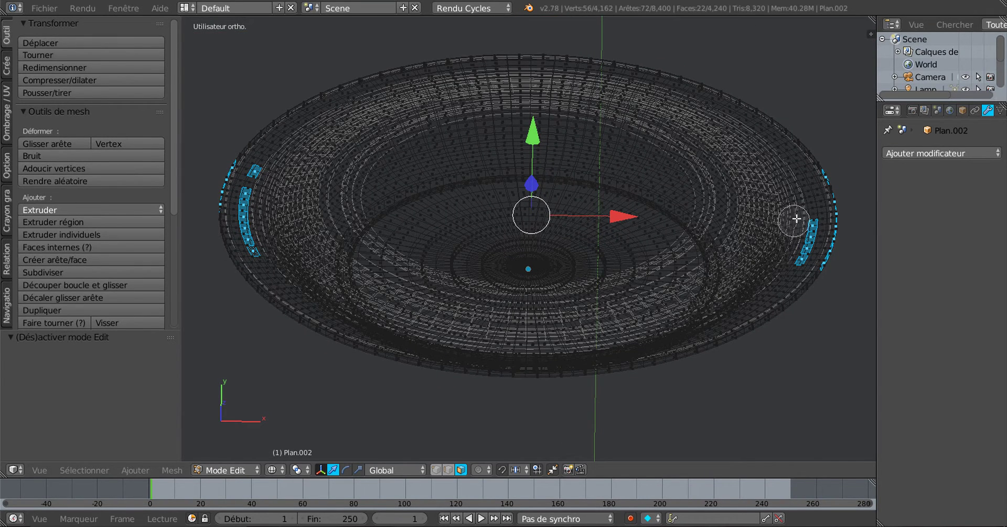
mouse_move(797, 218)
middle_mouse_down()
mouse_move(795, 245)
mouse_move(770, 276)
middle_mouse_up()
mouse_move(270, 181)
middle_mouse_down()
mouse_move(254, 140)
mouse_move(259, 200)
middle_mouse_up()
key("Escape")
mouse_move(803, 389)
middle_mouse_down()
mouse_move(652, 331)
mouse_move(666, 297)
middle_mouse_up()
key("z")
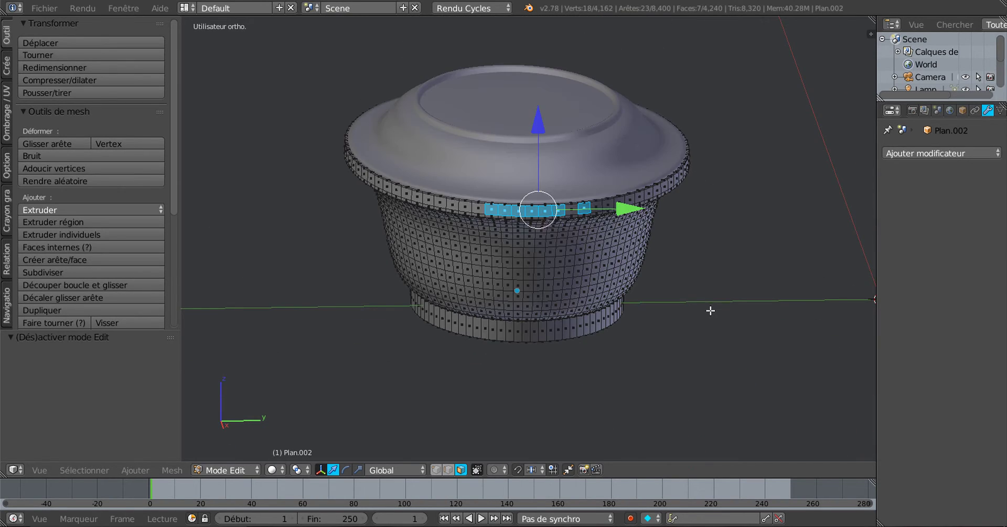
scroll(709, 309, "up", 3)
left_click(552, 179, "shift")
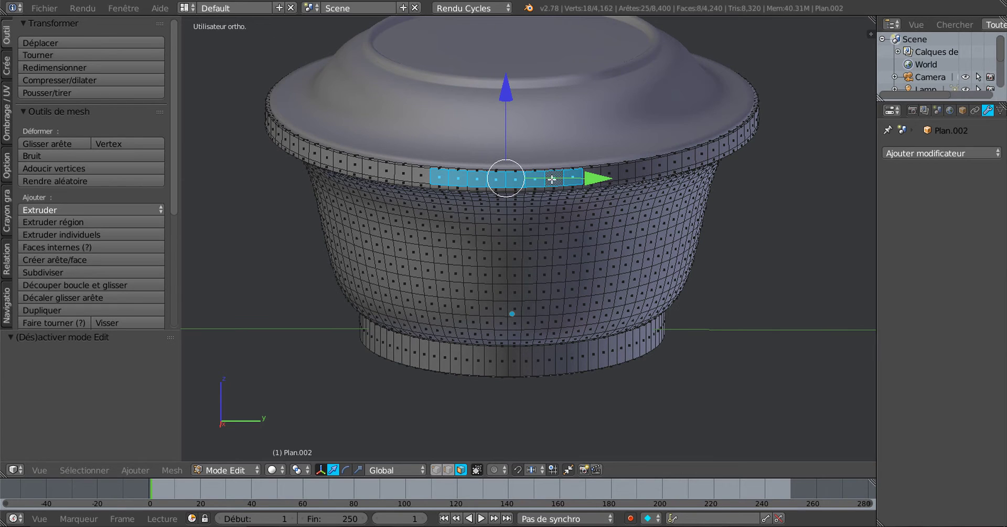
- Extrude the eight selected rim faces at the bowl's +X end about 0.017 along X and scale the new end to about 0.669
key("KP_1")
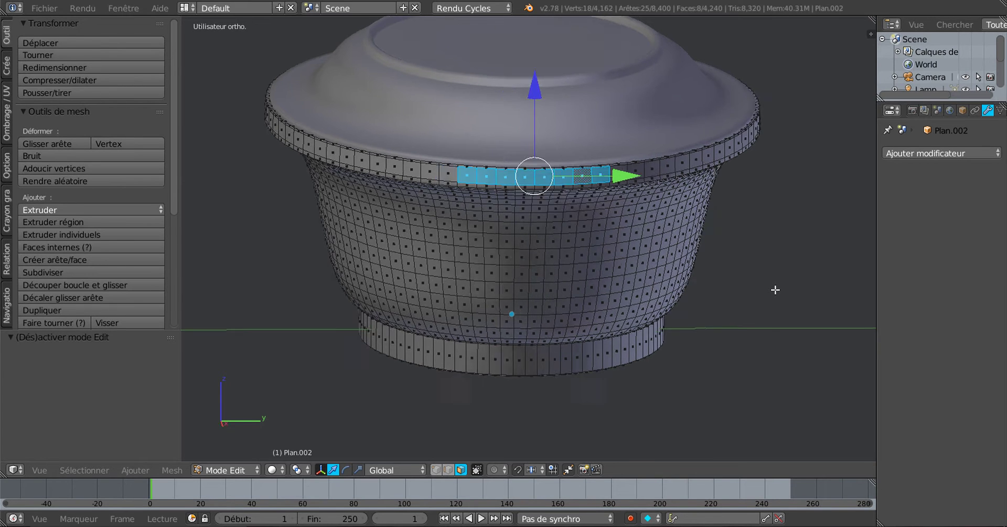
key("KP_3")
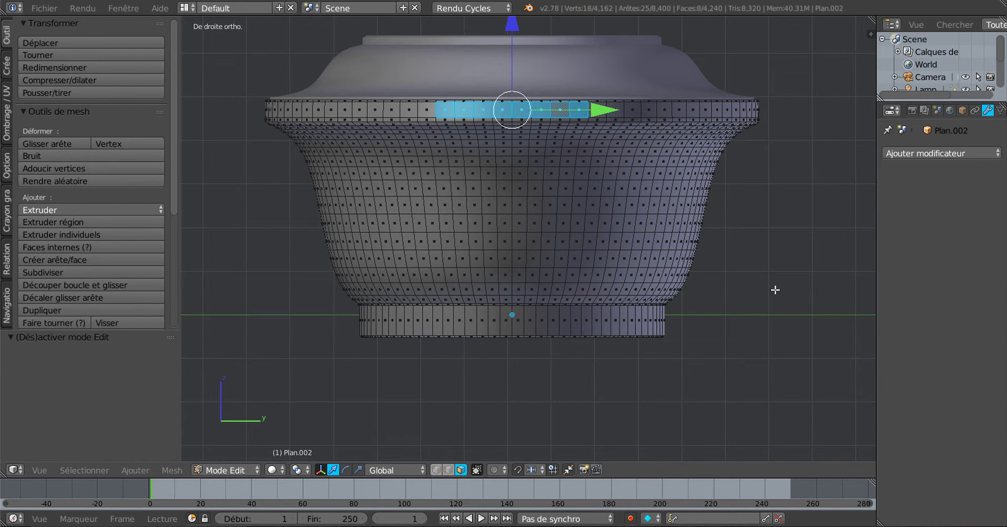
key("KP_7")
scroll(775, 289, "down", 3)
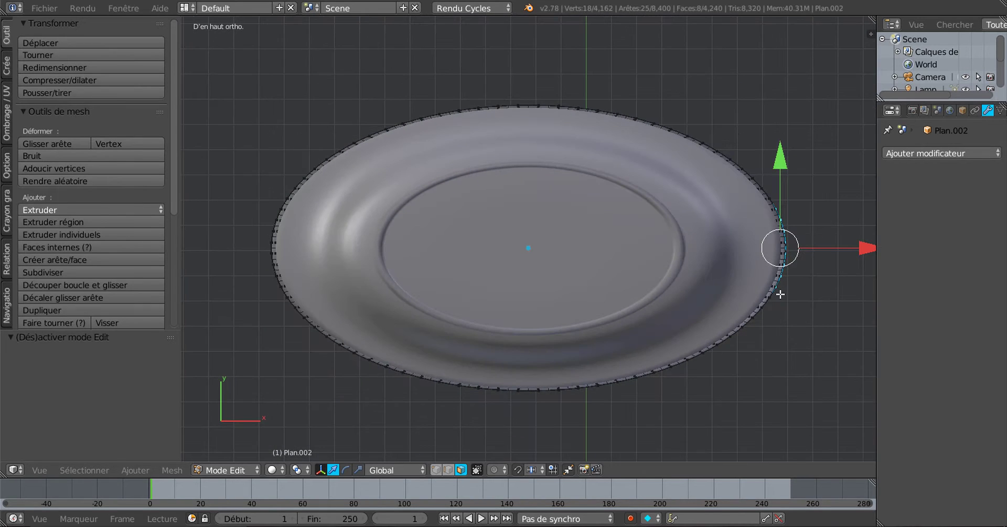
middle_click_drag(746, 304, 740, 284, "shift")
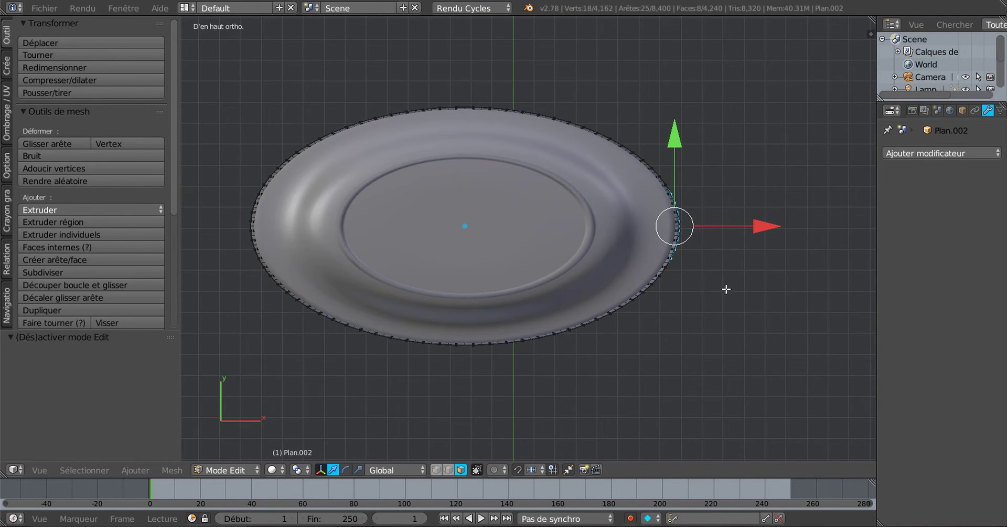
key("e")
right_click(736, 288)
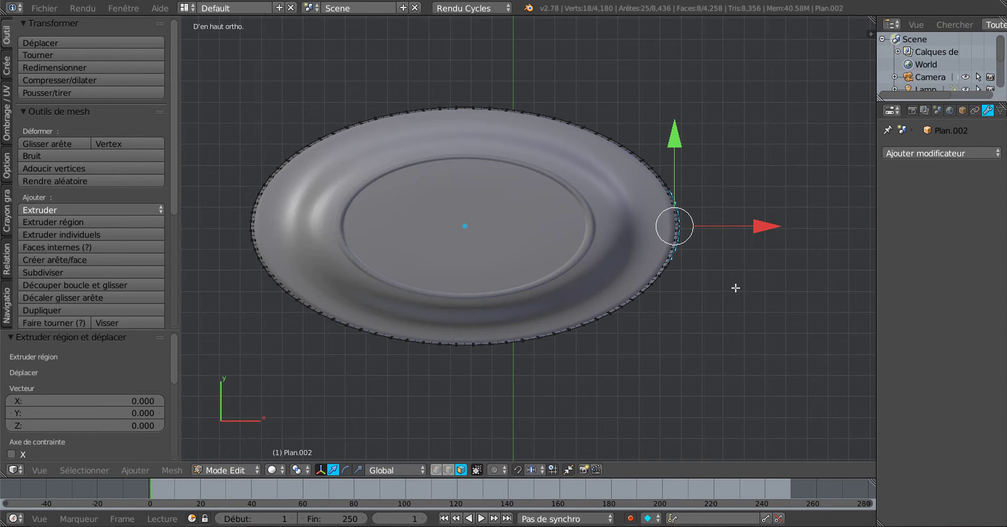
left_click_drag(775, 226, 806, 221)
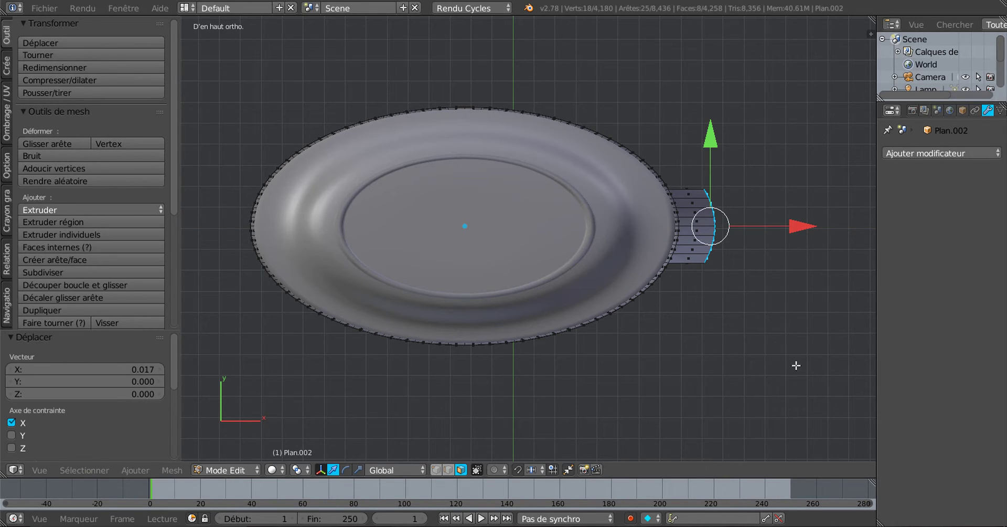
key("s")
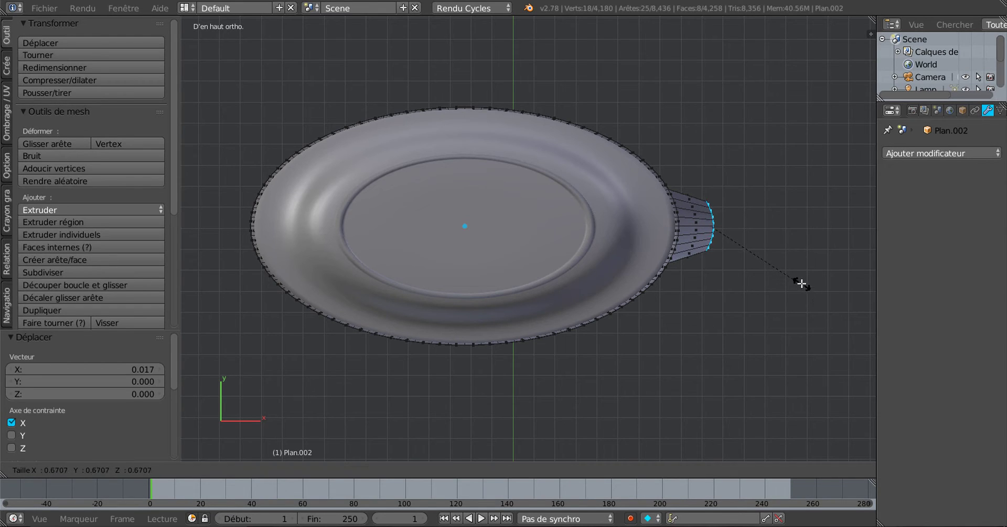
left_click(803, 284)
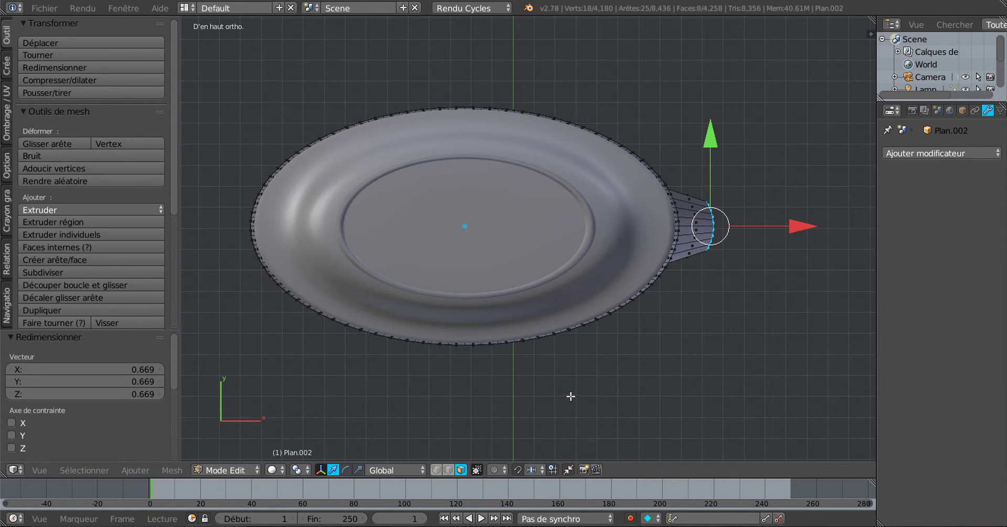
- Select eight adjacent faces of the outer rim band centred on the bowl's -X end
middle_click_drag(571, 396, 608, 270)
middle_click_drag(529, 289, 666, 314)
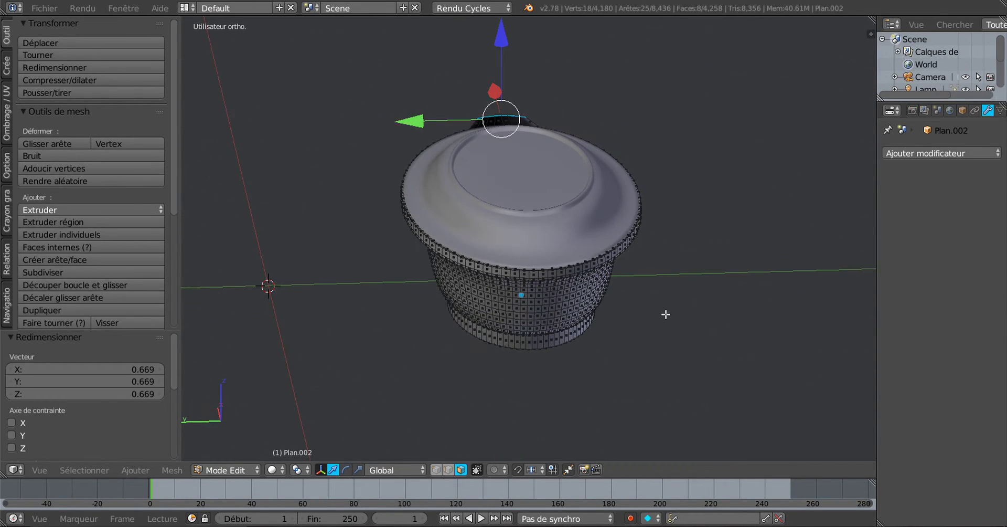
key("ctrl+KP_1")
key("ctrl+KP_3")
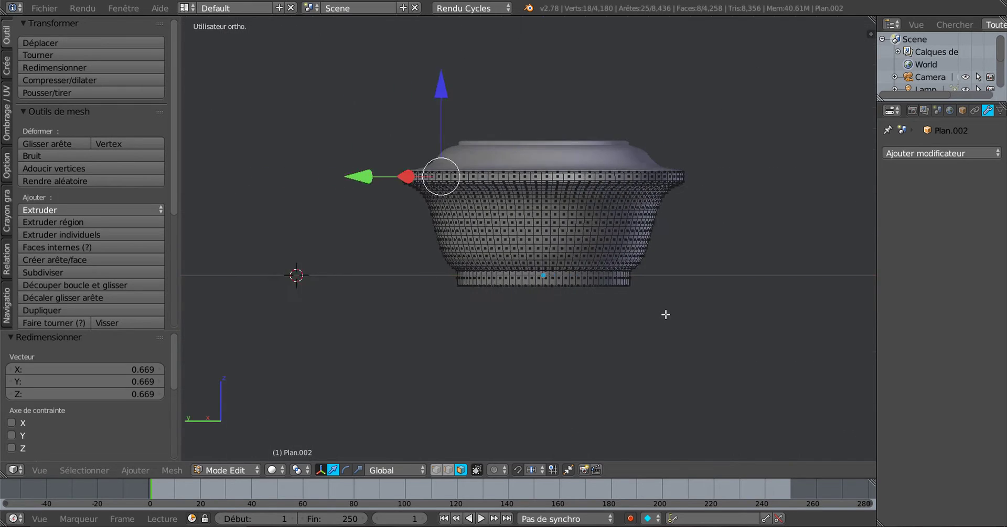
scroll(501, 233, "up", 3)
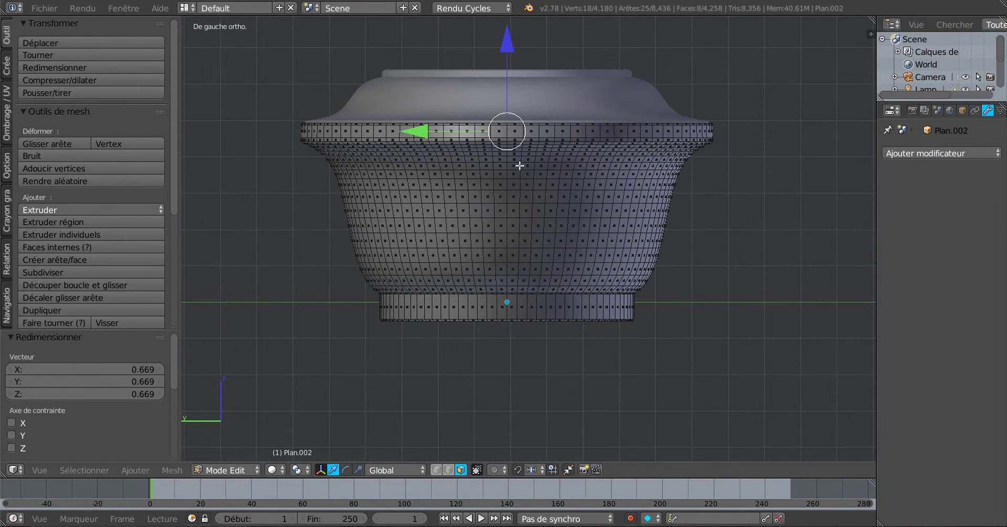
scroll(520, 165, "up", 1)
right_click(493, 108)
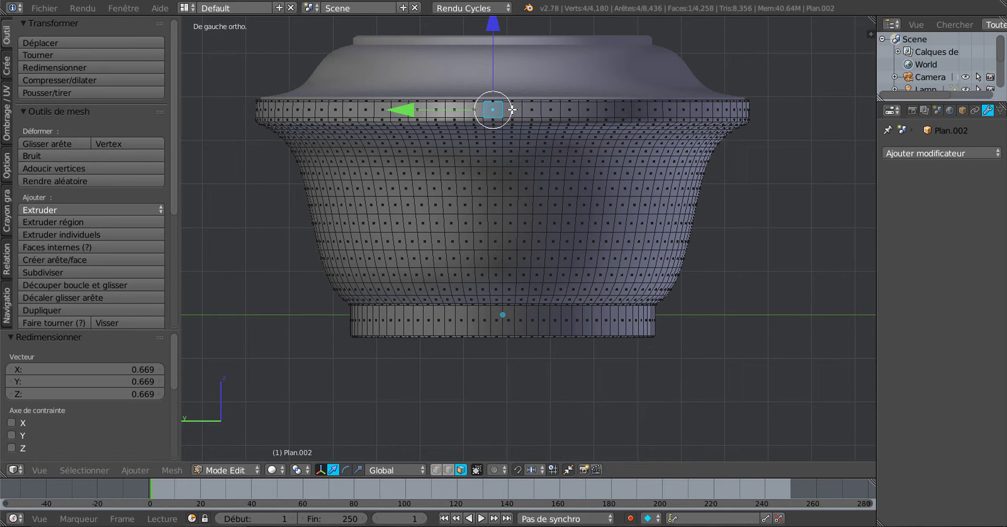
right_click(475, 110, "shift")
right_click(460, 110, "shift")
right_click(435, 111, "shift")
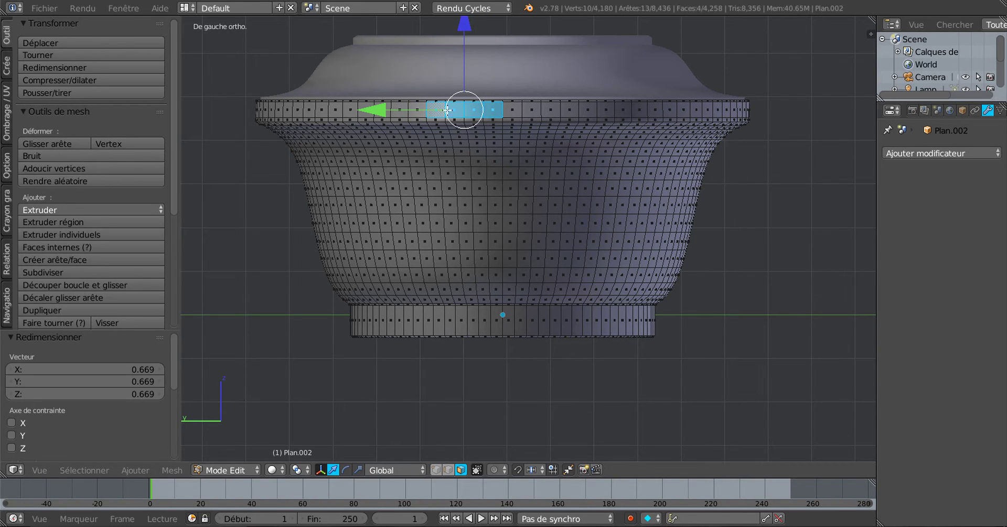
right_click(508, 112, "shift")
right_click(532, 109, "shift")
right_click(550, 109, "shift")
right_click(588, 109, "shift")
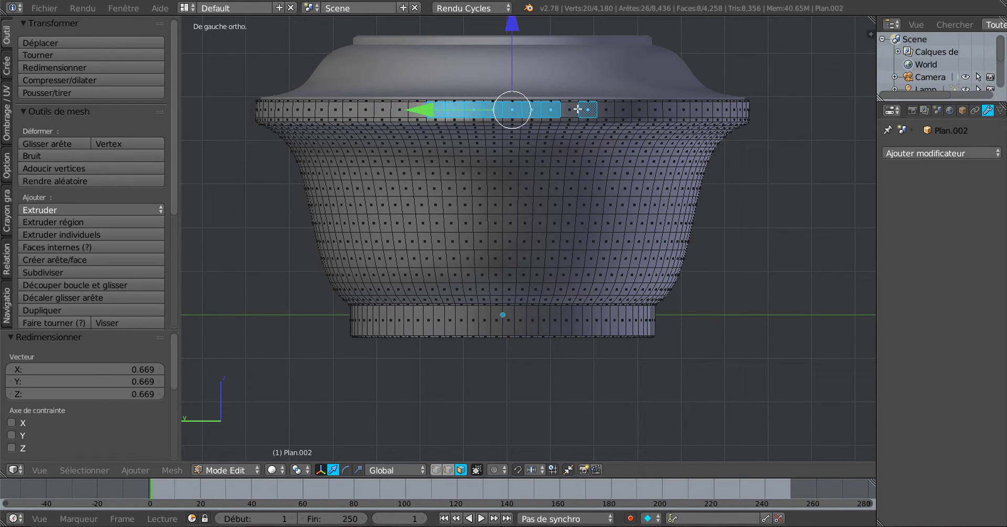
right_click(587, 109, "shift")
right_click(569, 110, "shift")
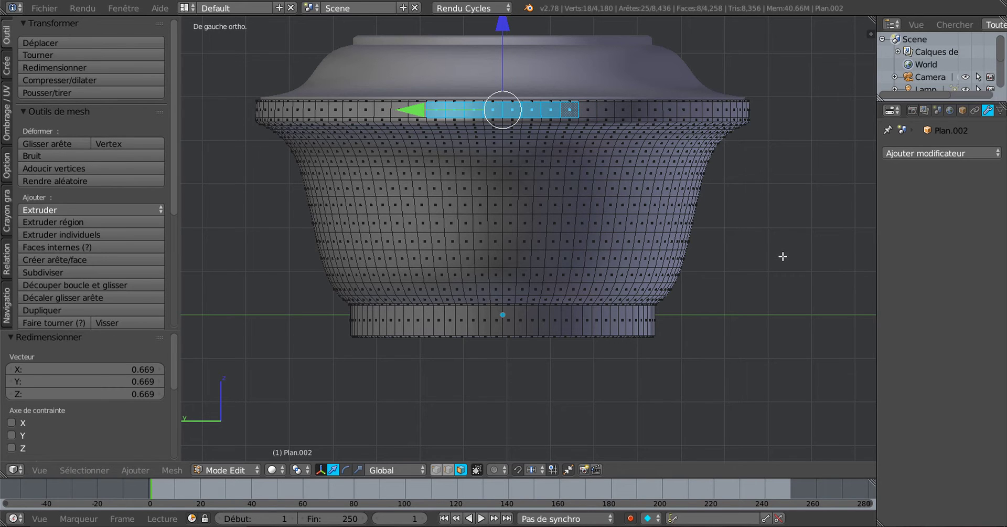
- Extrude the eight rim faces at the -X end outward about 0.010 along the X axis
key("KP_7")
scroll(781, 255, "down", 3)
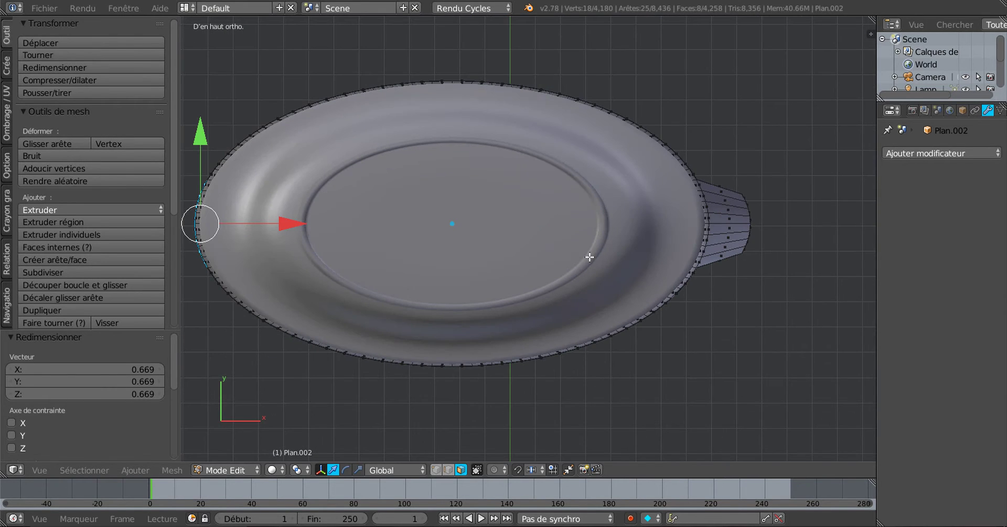
middle_click_drag(590, 257, 602, 258, "shift")
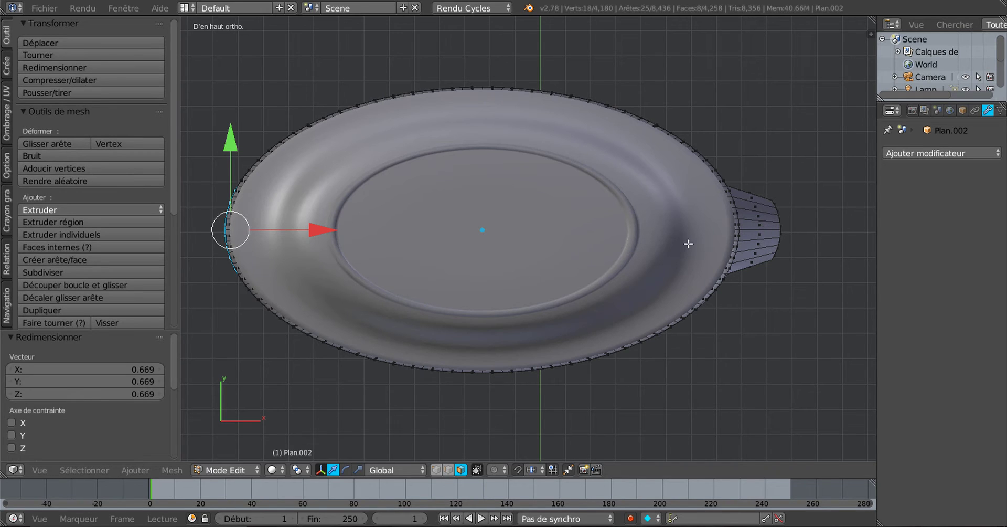
key("e")
right_click(521, 264)
key("g")
key("x")
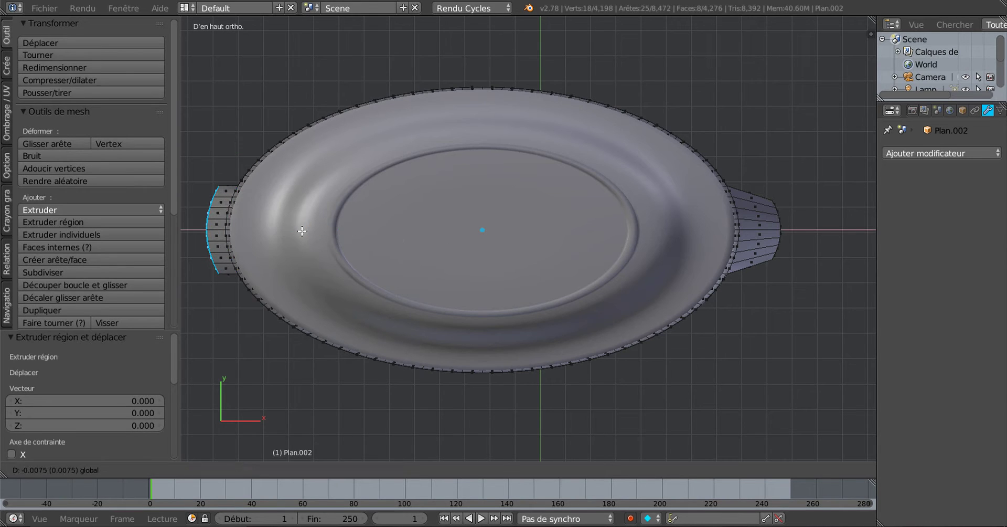
left_click(295, 231)
- Extend the -X handle about 0.007 further outward along X and taper its end faces, scaling first to about 0.882, to match the opposite handle
middle_click_drag(389, 258, 475, 259, "shift")
scroll(476, 259, "down", 2)
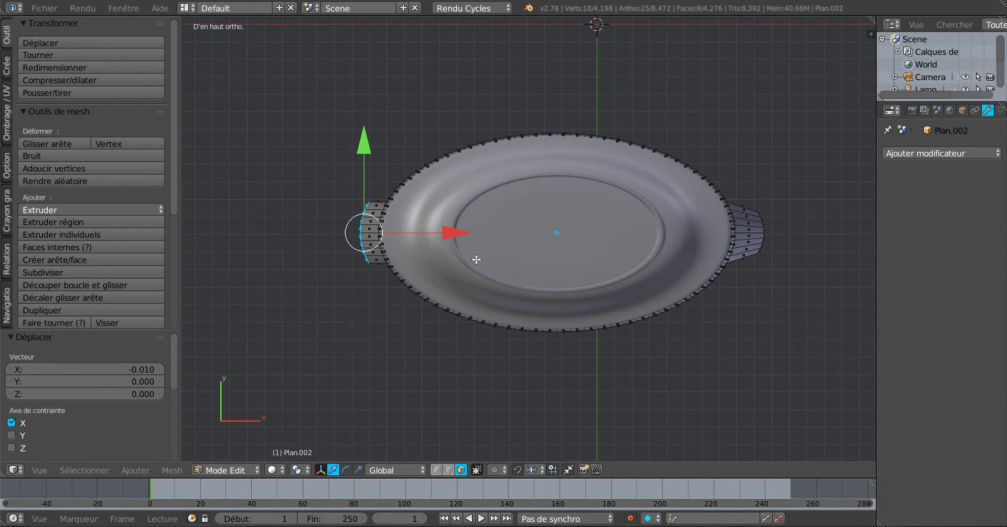
left_click_drag(454, 232, 445, 234)
key("s")
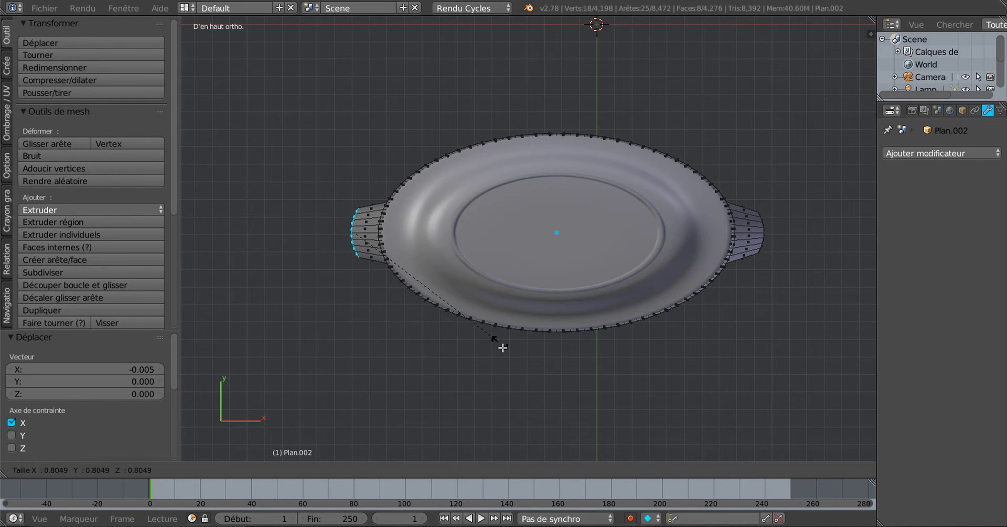
left_click(512, 357)
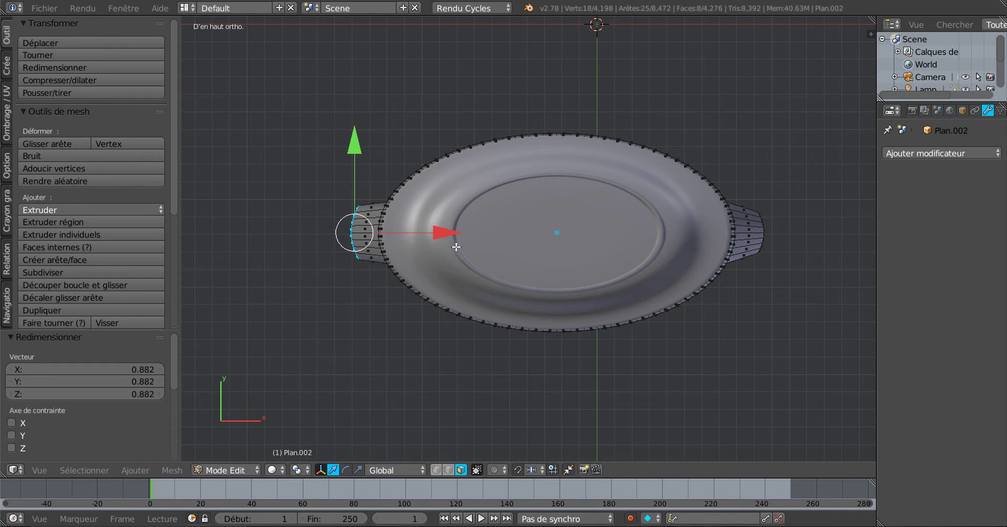
left_click_drag(447, 234, 443, 236)
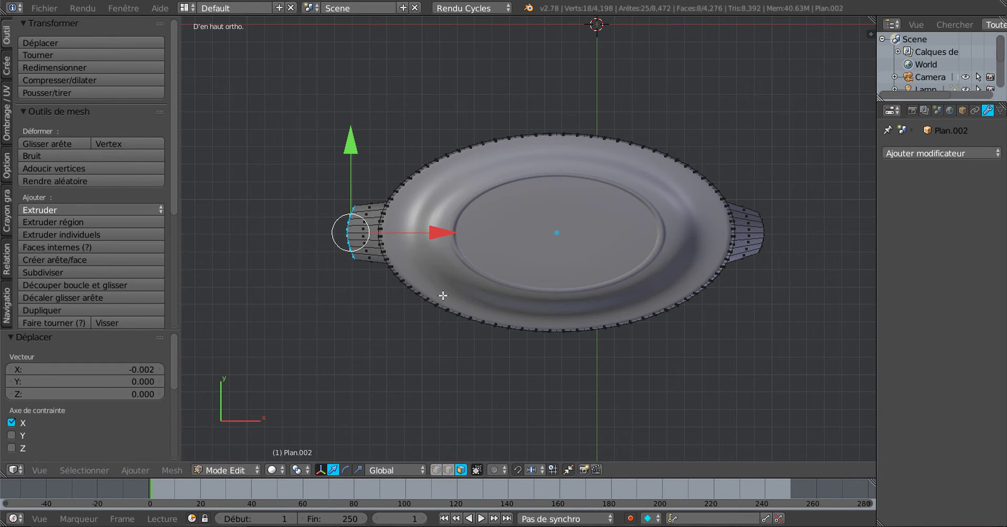
key("s")
left_click(468, 373)
left_click_drag(446, 234, 444, 241)
scroll(469, 350, "up", 2)
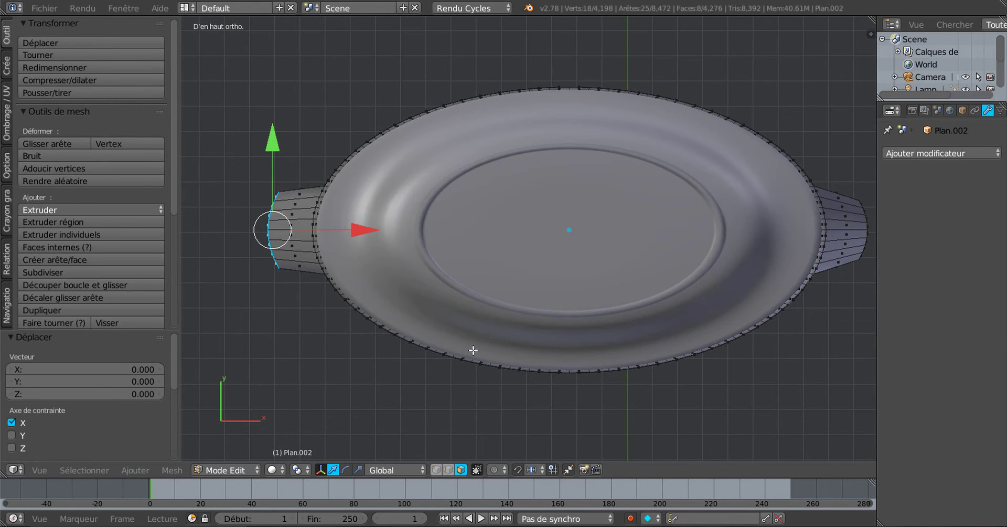
- Add three evenly spaced loop cuts across the handle at the bowl's +X end
key("Tab")
scroll(483, 366, "down", 2)
middle_click_drag(483, 367, 667, 293)
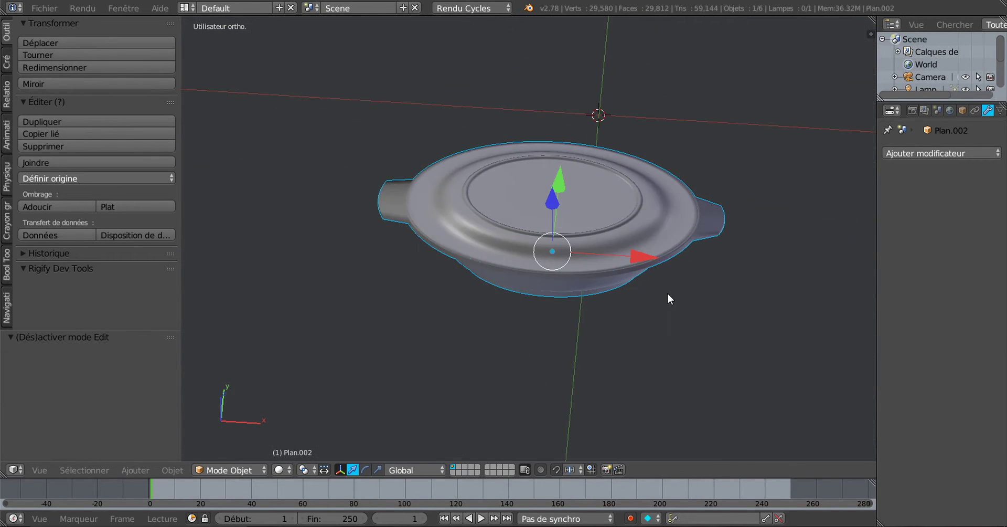
key("Tab")
middle_click_drag(747, 283, 684, 321)
scroll(703, 315, "up", 3)
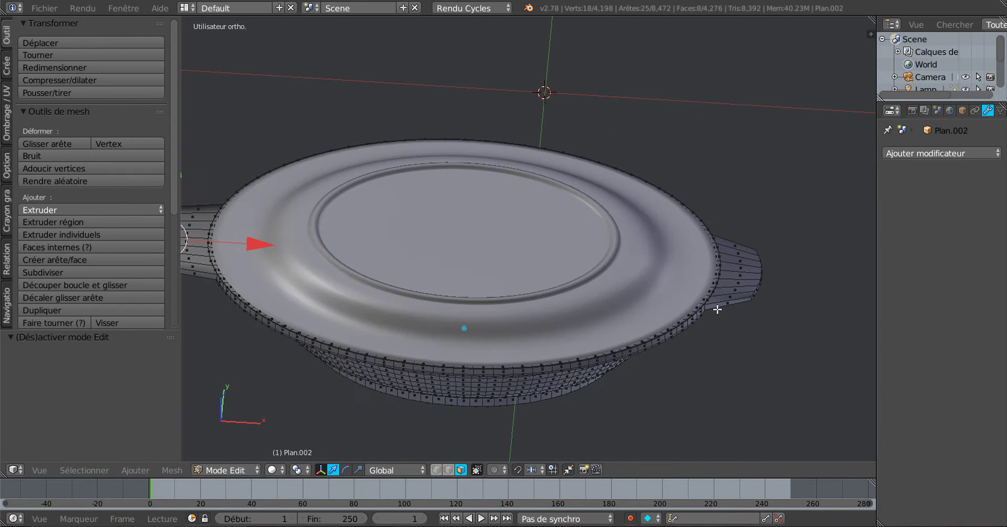
key("ctrl+r")
scroll(741, 300, "up", 2)
left_click(741, 296)
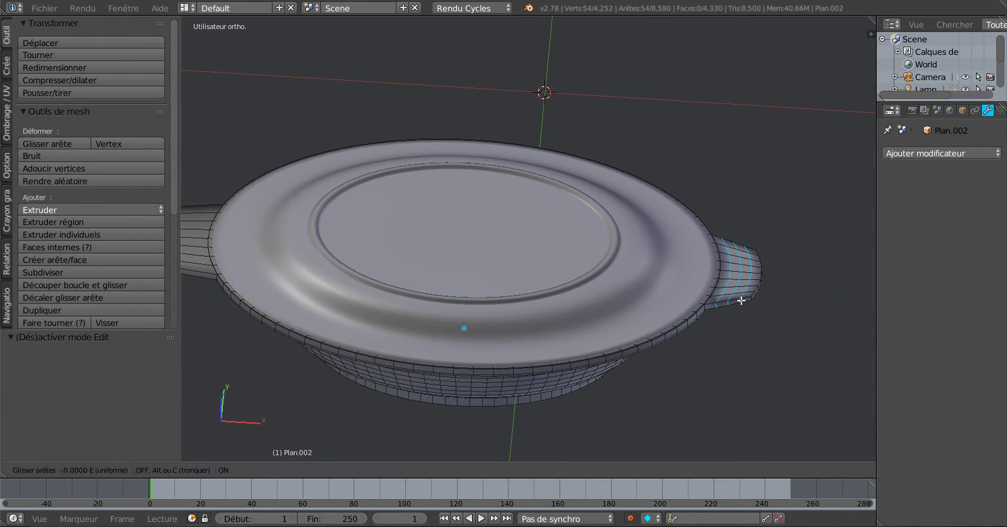
right_click(742, 294)
- Add three evenly spaced loop cuts across the handle at the bowl's -X end
middle_click_drag(382, 380, 596, 369, "shift")
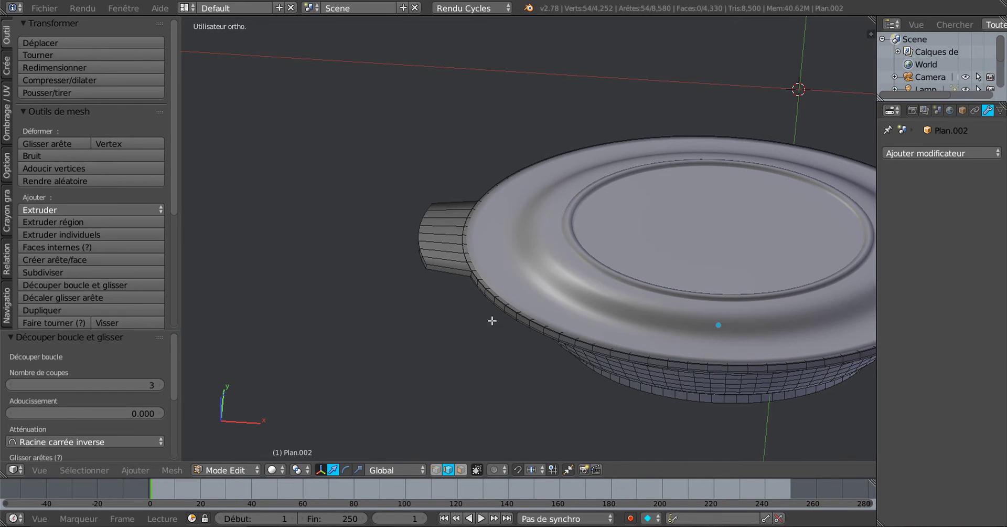
key("ctrl+r")
scroll(447, 260, "up", 1)
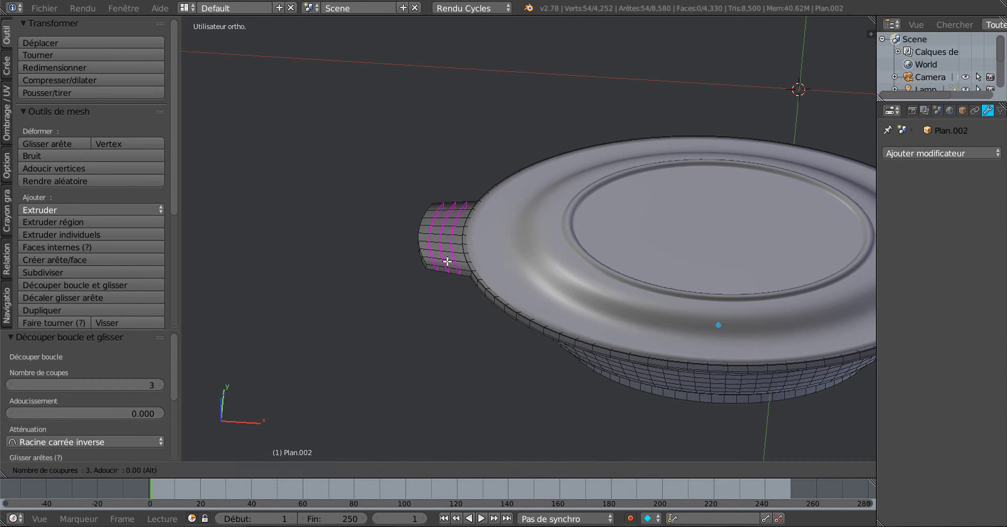
left_click(447, 260)
right_click(460, 278)
- Inspect both handles from above and below, then view the whole tureen in object mode
middle_click_drag(553, 331, 506, 264)
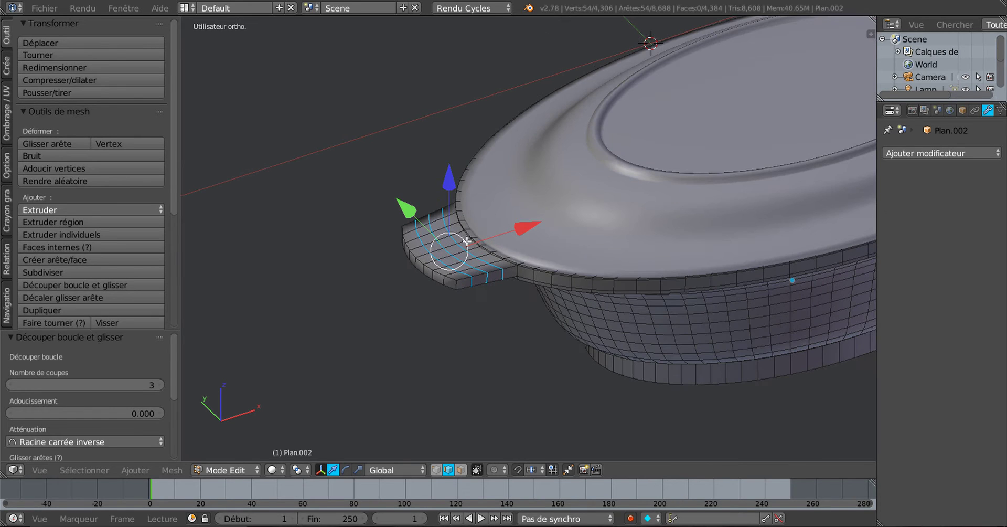
middle_click_drag(393, 299, 504, 208)
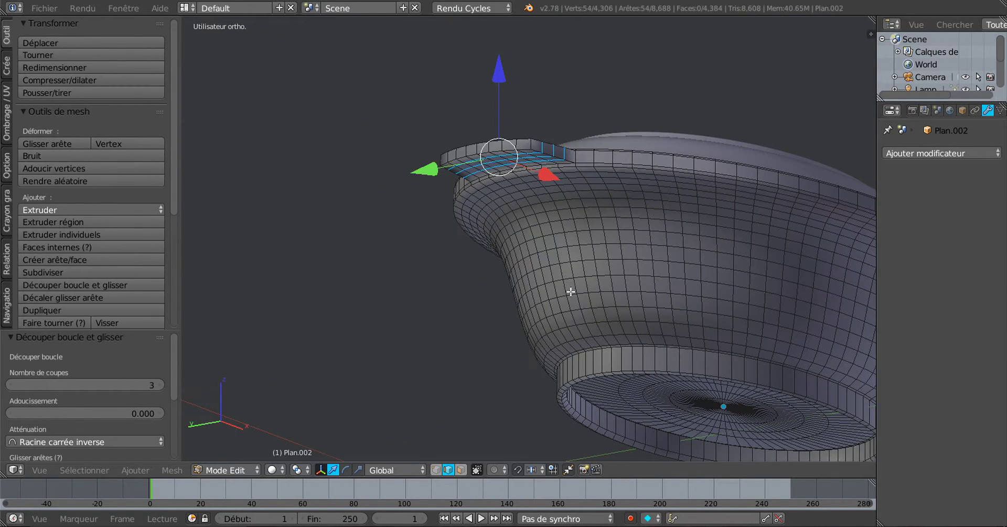
middle_click_drag(571, 292, 663, 352)
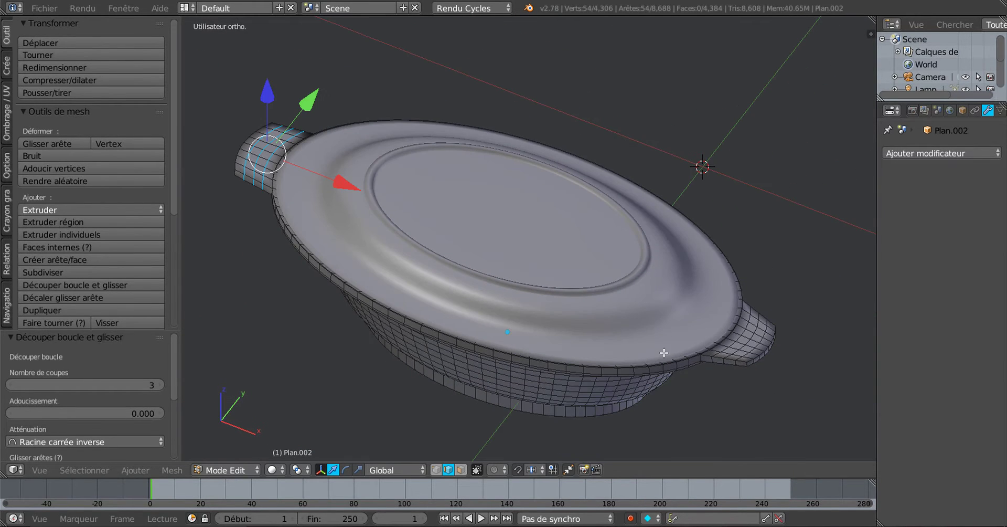
key("Tab")
middle_click_drag(676, 389, 555, 393)
scroll(645, 294, "up", 2)
scroll(548, 302, "down", 1)
scroll(547, 331, "down", 2)
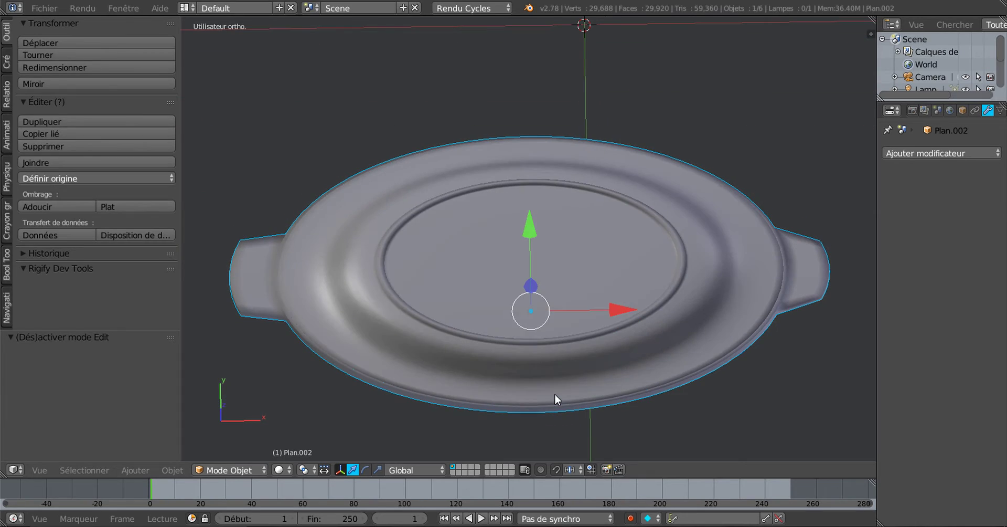
- Open the tureen lid's mesh for editing and examine its flat centre from directly above
right_click(576, 253)
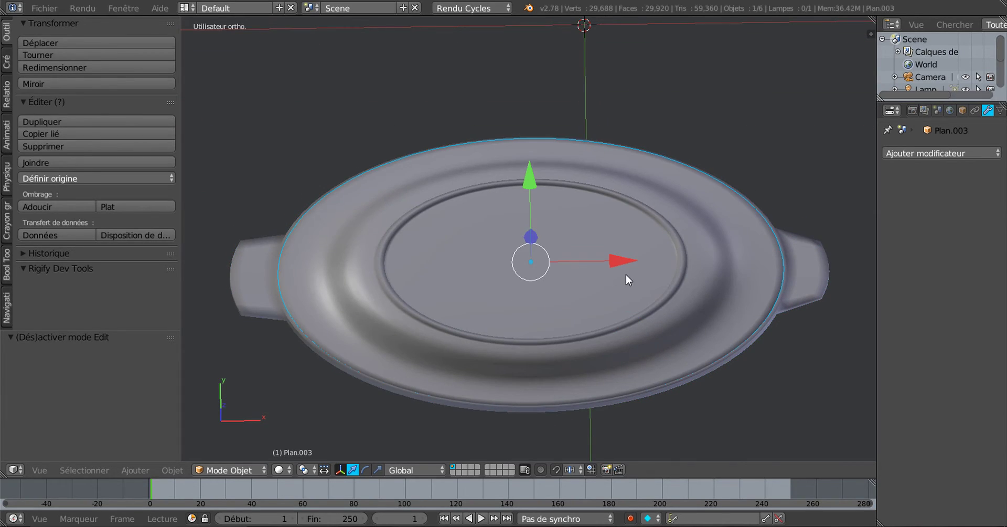
key("Tab")
scroll(625, 275, "up", 3)
middle_click_drag(625, 275, 560, 250)
key("KP_7")
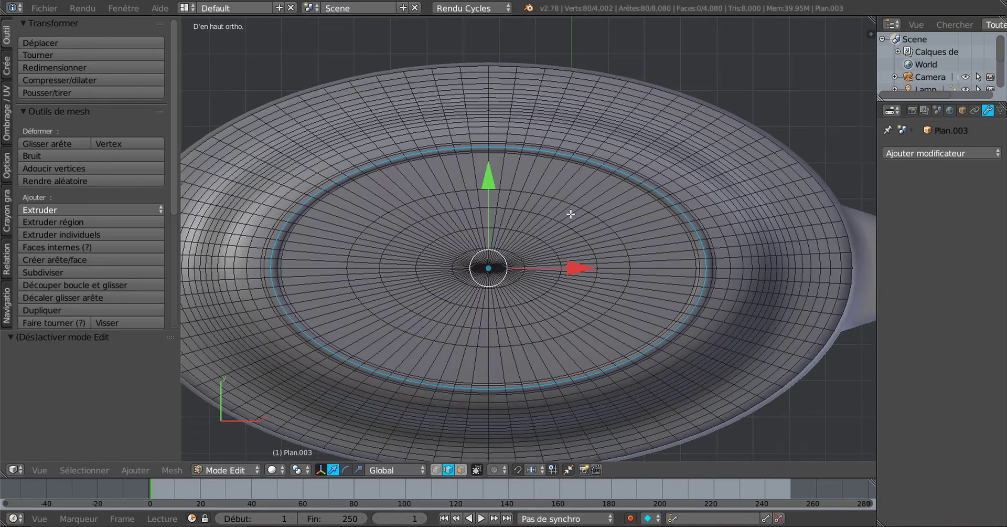
scroll(570, 214, "down", 2)
middle_click_drag(592, 225, 601, 193, "shift")
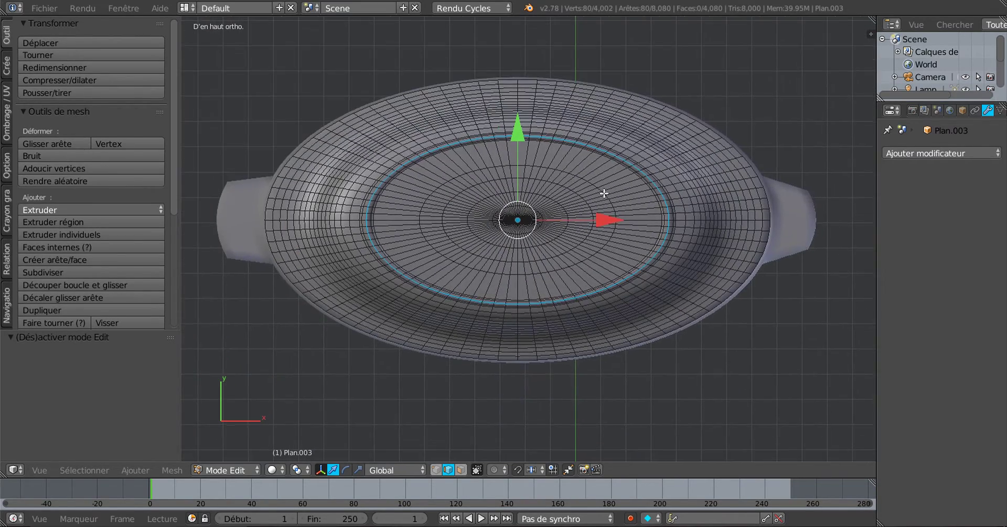
scroll(593, 240, "up", 3)
scroll(601, 235, "up", 1)
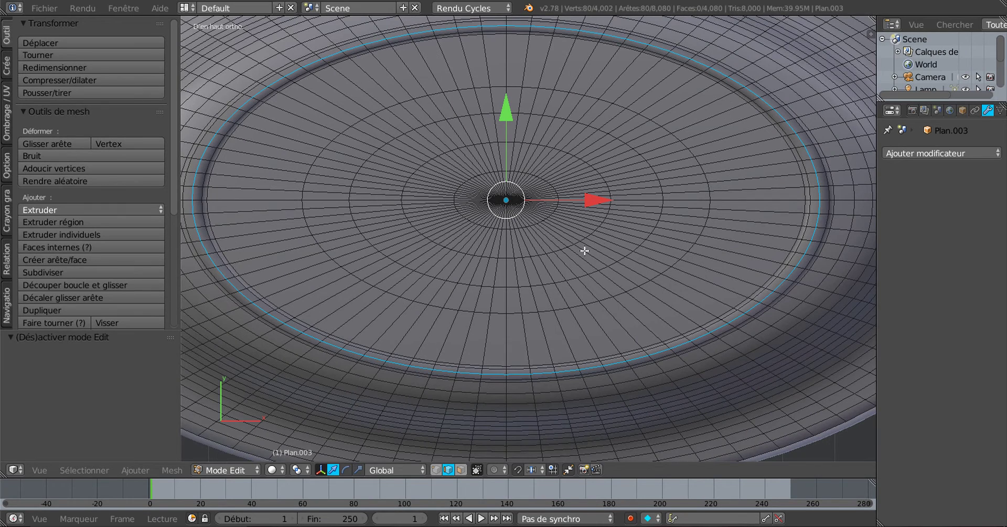
scroll(697, 224, "down", 2)
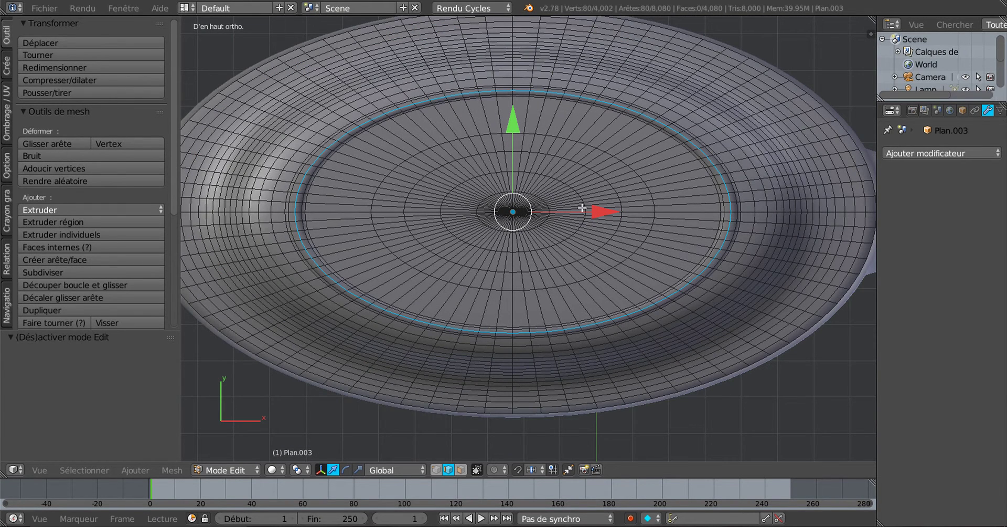
scroll(248, 201, "down", 1)
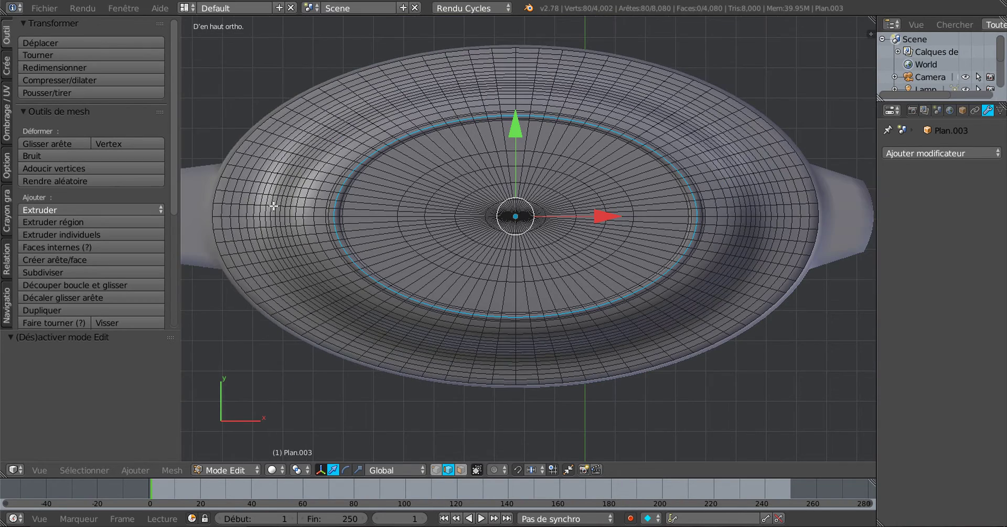
scroll(402, 210, "up", 2)
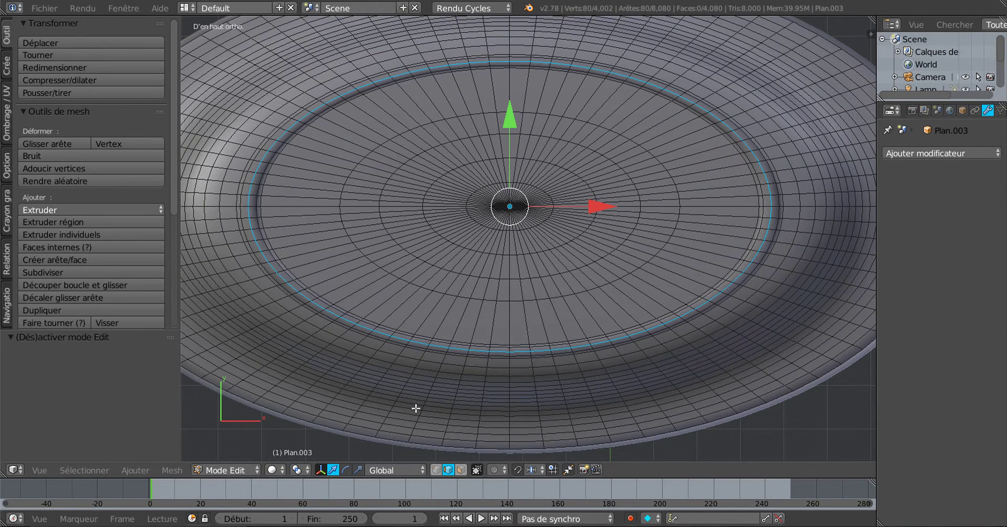
- Switch to face selection and select one face on the -X side of the ring around the lid's centre
left_click(464, 469)
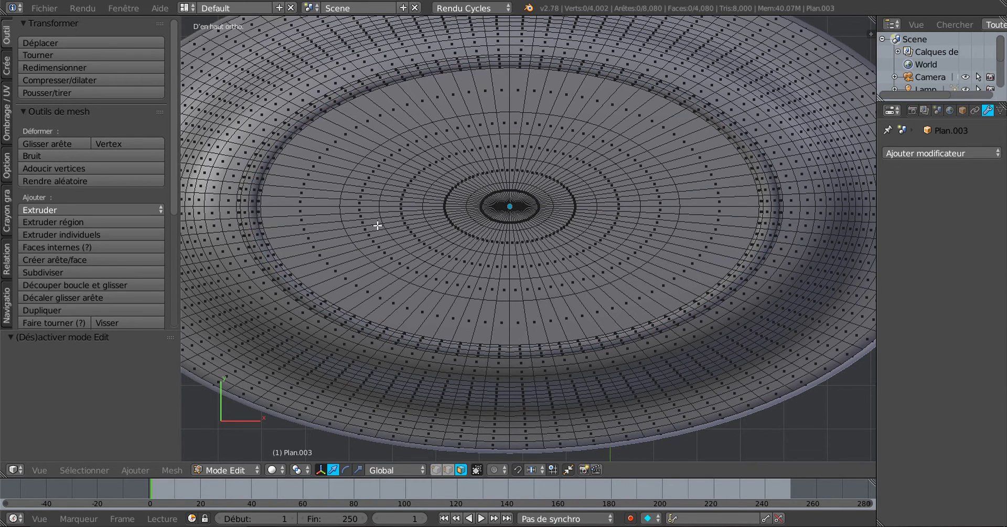
scroll(378, 225, "down", 3)
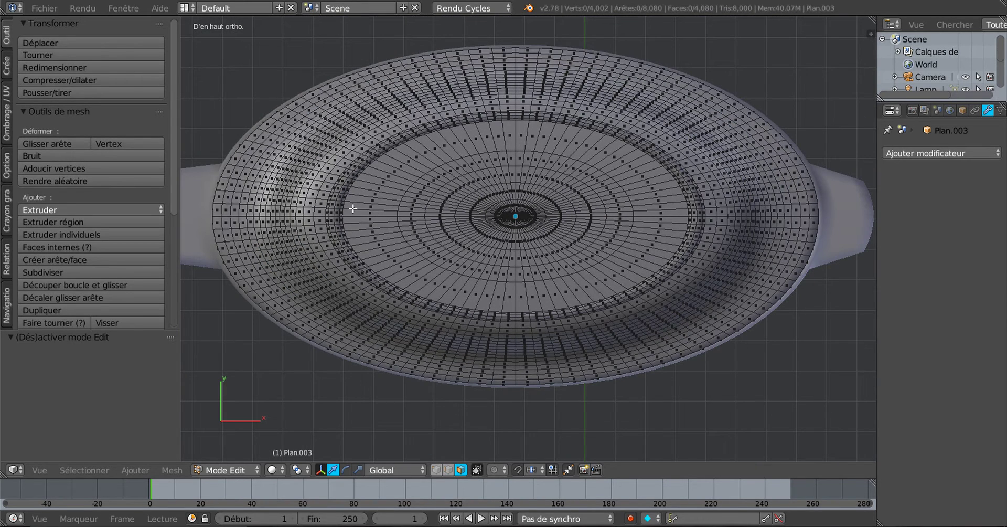
right_click(414, 207)
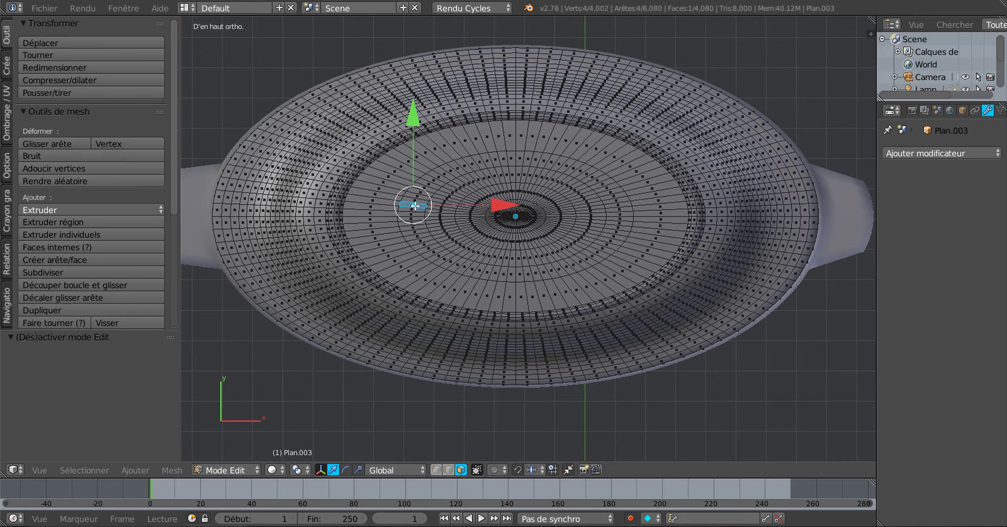
scroll(425, 230, "up", 3)
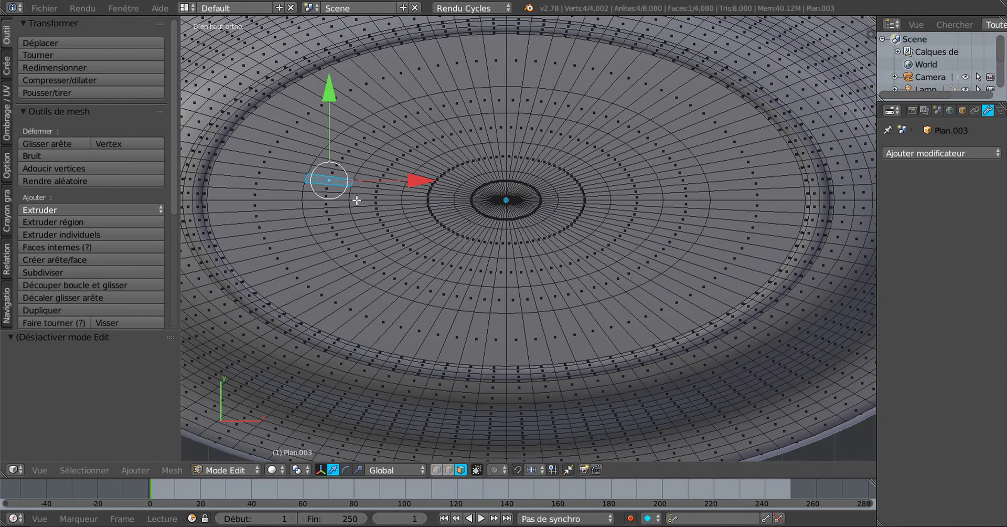
scroll(603, 202, "down", 2)
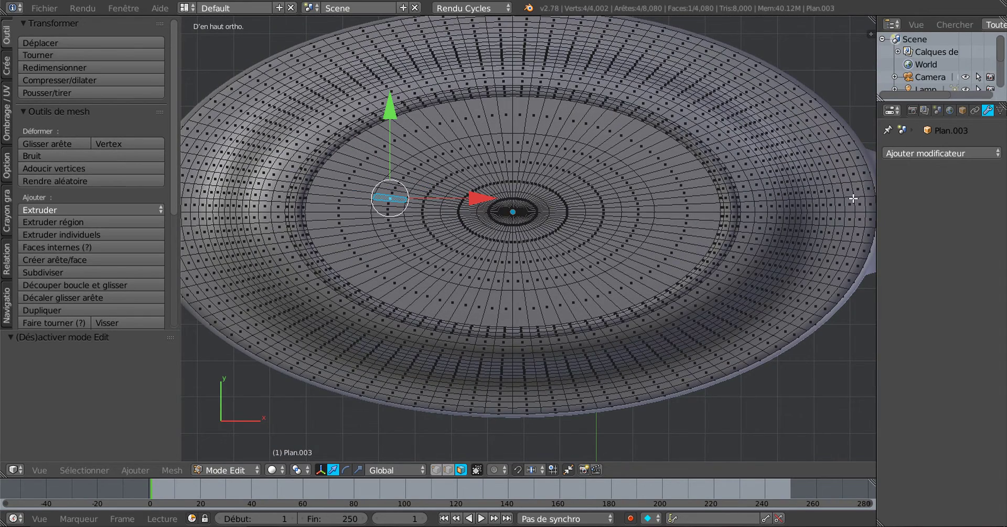
scroll(857, 198, "down", 1)
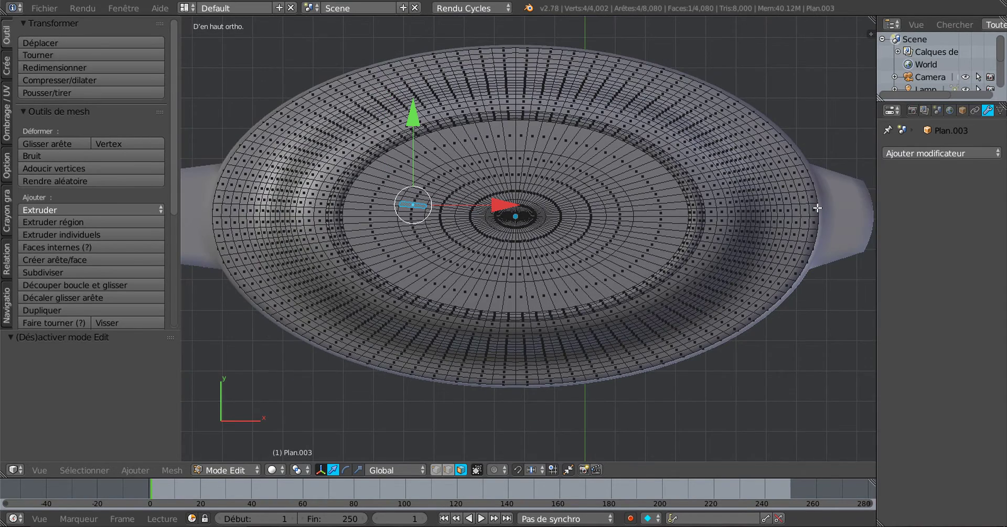
scroll(817, 207, "up", 1)
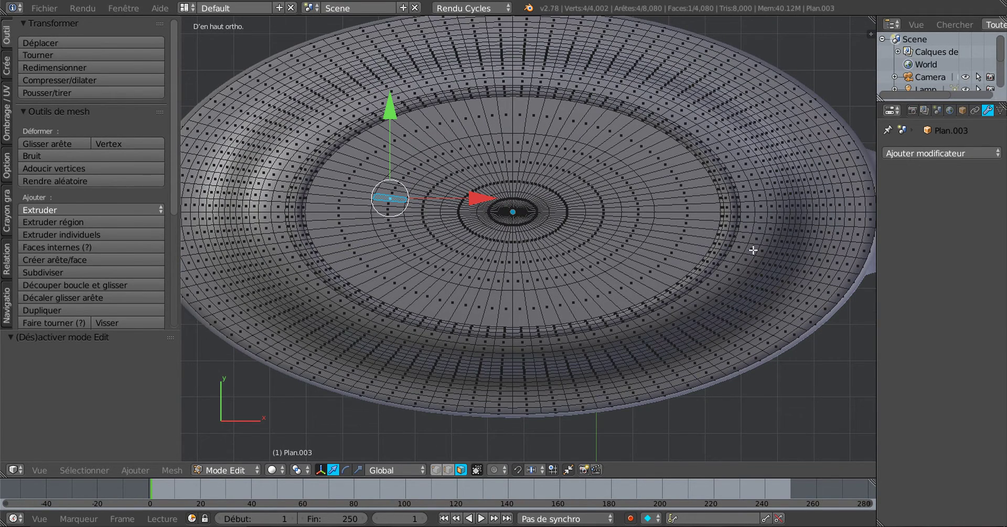
scroll(852, 202, "down", 1)
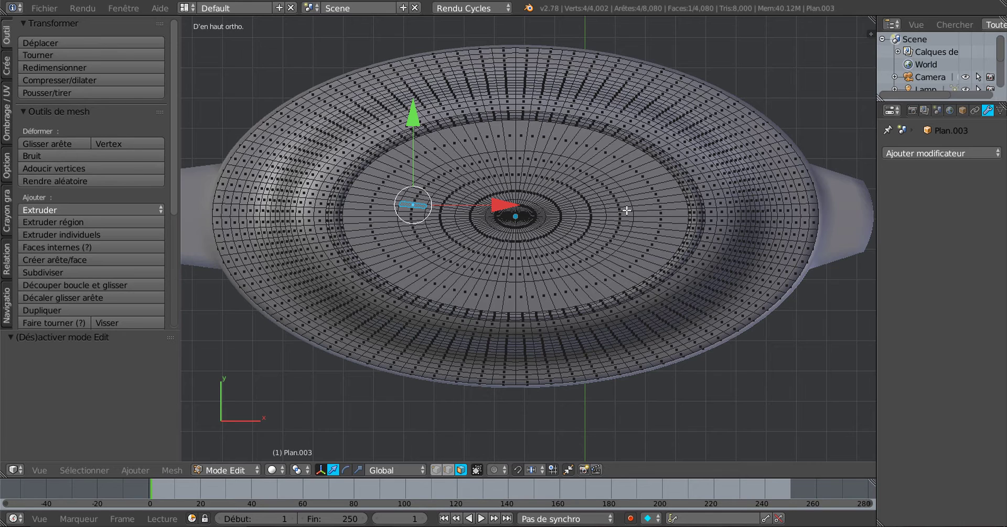
- Extend the selection to five adjacent faces on each of the lid's -X and +X sides, along the same ring
right_click(622, 209, "shift")
scroll(621, 213, "up", 3)
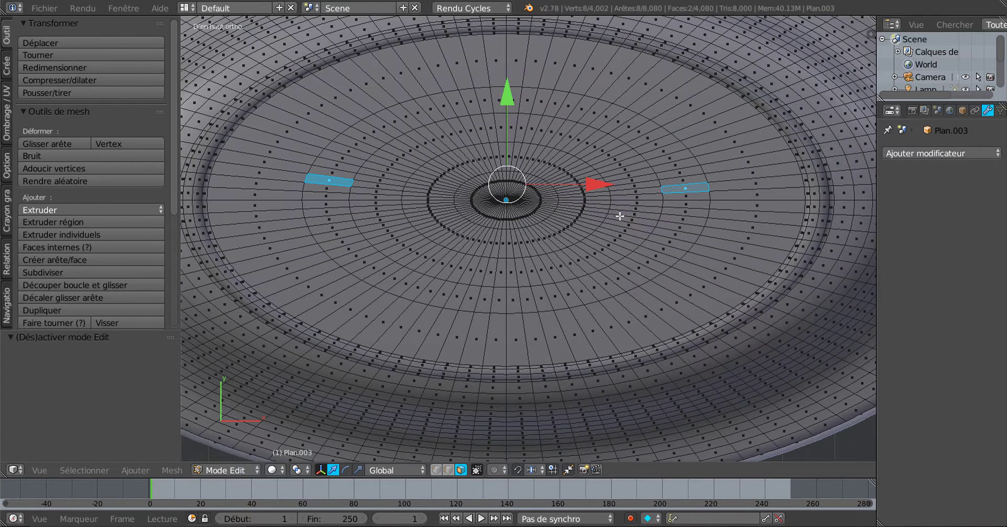
right_click(689, 196, "shift")
right_click(689, 204, "shift")
right_click(685, 180, "shift")
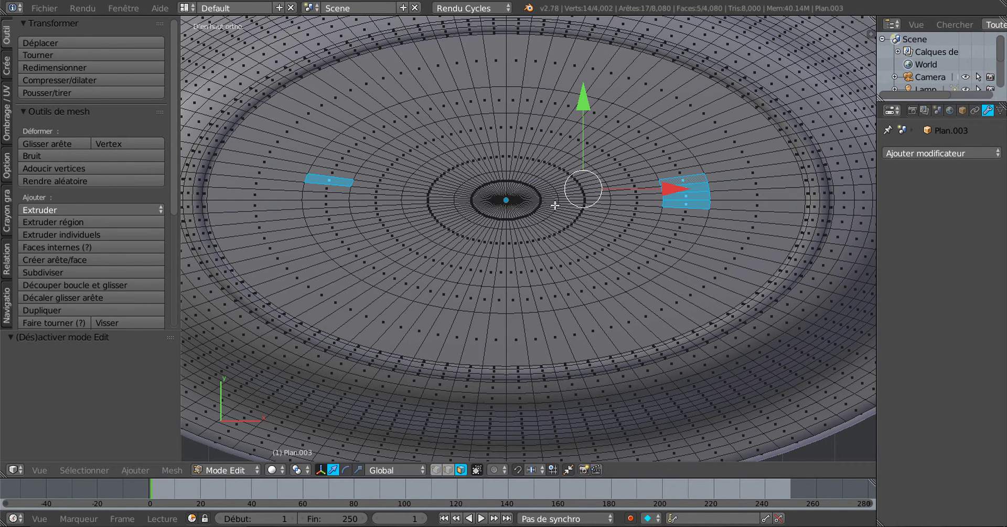
right_click(329, 188, "shift")
right_click(325, 198, "shift")
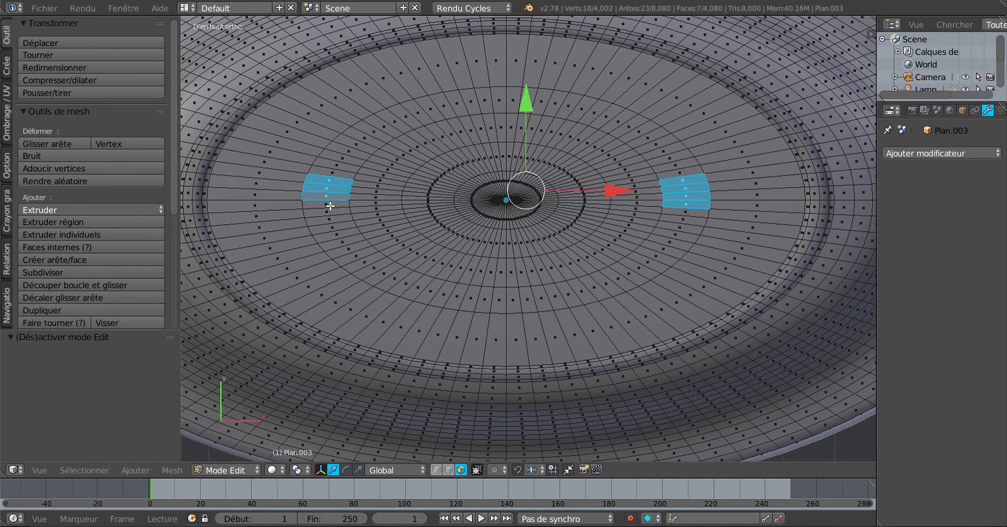
right_click(332, 204, "shift")
right_click(337, 173, "shift")
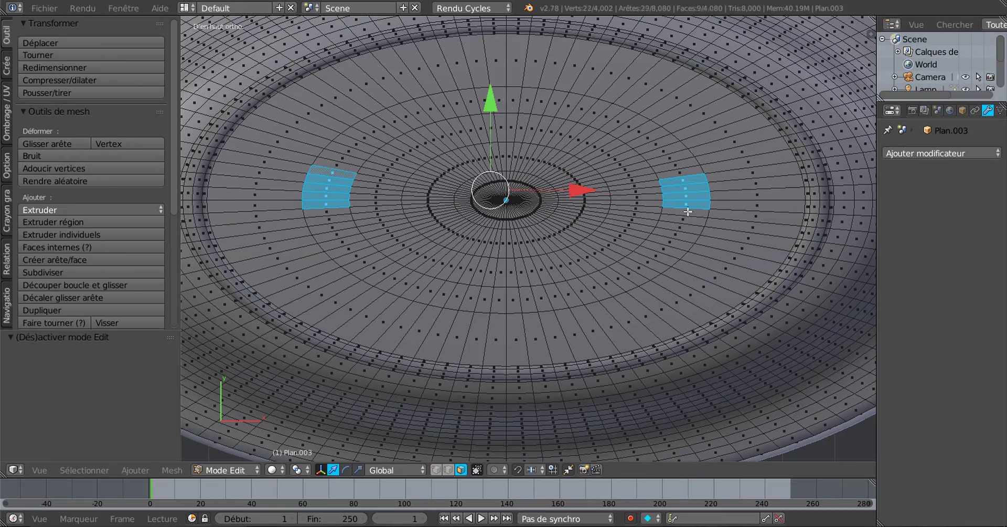
right_click(688, 212, "shift")
middle_click_drag(679, 230, 683, 248)
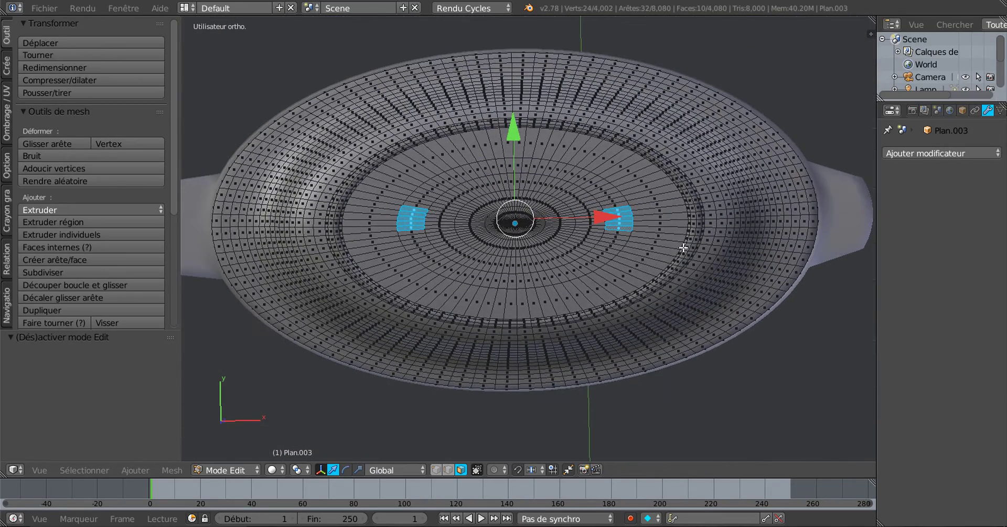
key("KP_7")
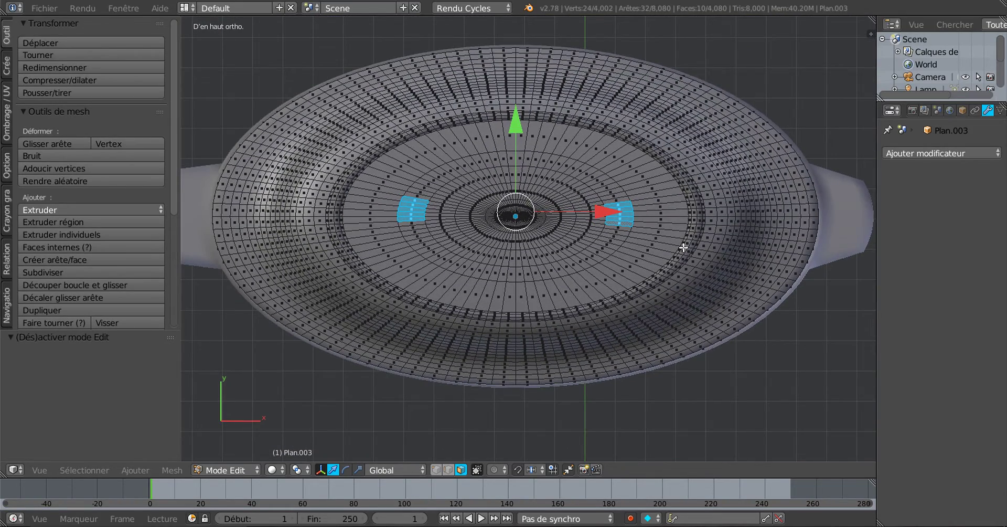
- Add one more face at the -Y end of each group so both contain six faces
scroll(683, 247, "up", 2)
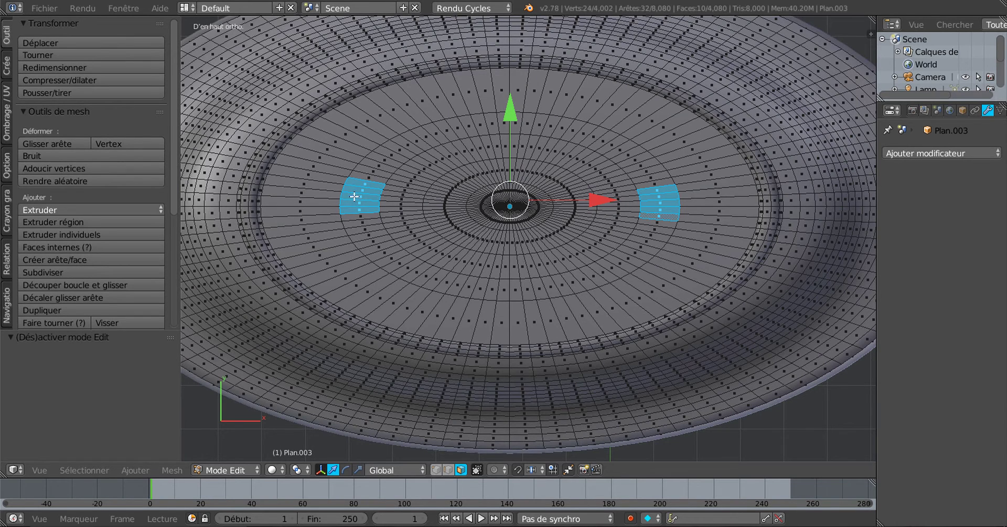
right_click(660, 223, "shift")
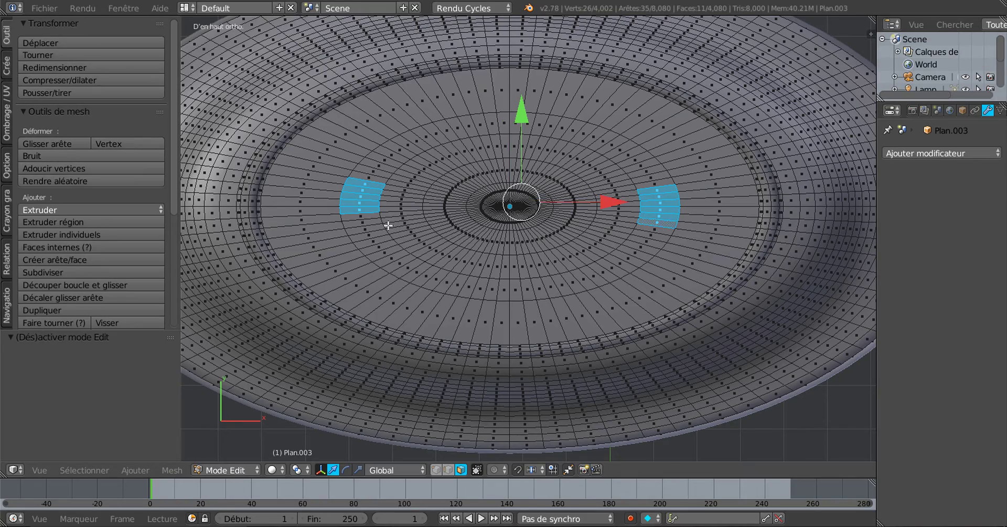
right_click(364, 217, "shift")
scroll(430, 243, "down", 1)
scroll(462, 246, "down", 2)
scroll(496, 262, "up", 1)
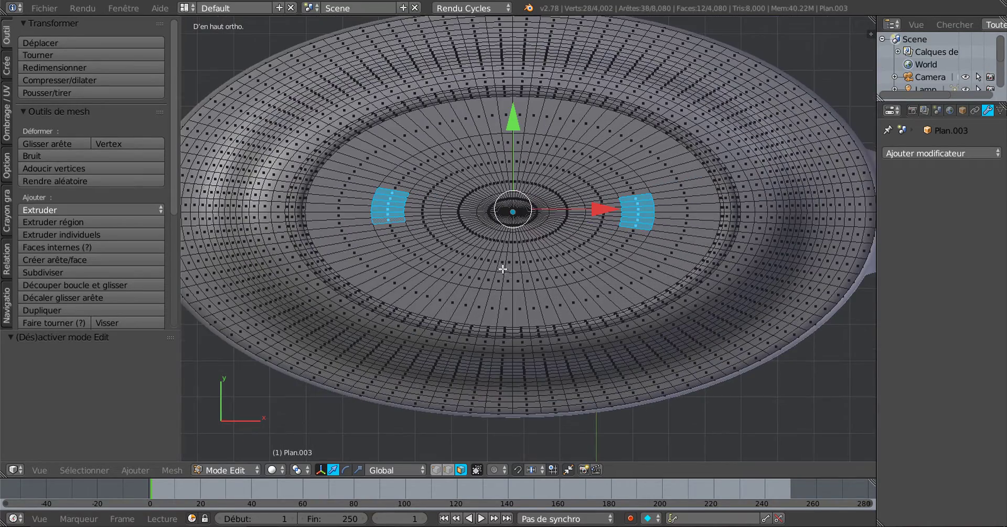
scroll(535, 284, "down", 1)
- Extrude both face groups upward 0.008 along Z to form two posts on the lid
middle_click_drag(573, 293, 577, 267)
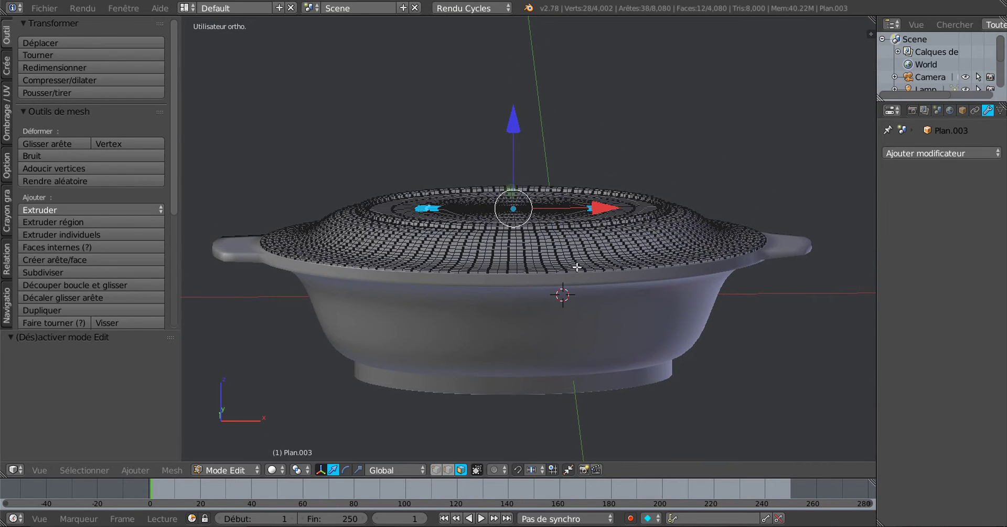
key("e")
right_click(544, 242)
mouse_move(515, 111)
left_mouse_down()
mouse_move(521, 79)
mouse_move(521, 105)
left_mouse_up()
middle_click_drag(522, 105, 550, 203)
scroll(551, 299, "up", 4)
scroll(606, 279, "up", 1)
scroll(551, 254, "up", 2)
scroll(550, 203, "down", 1)
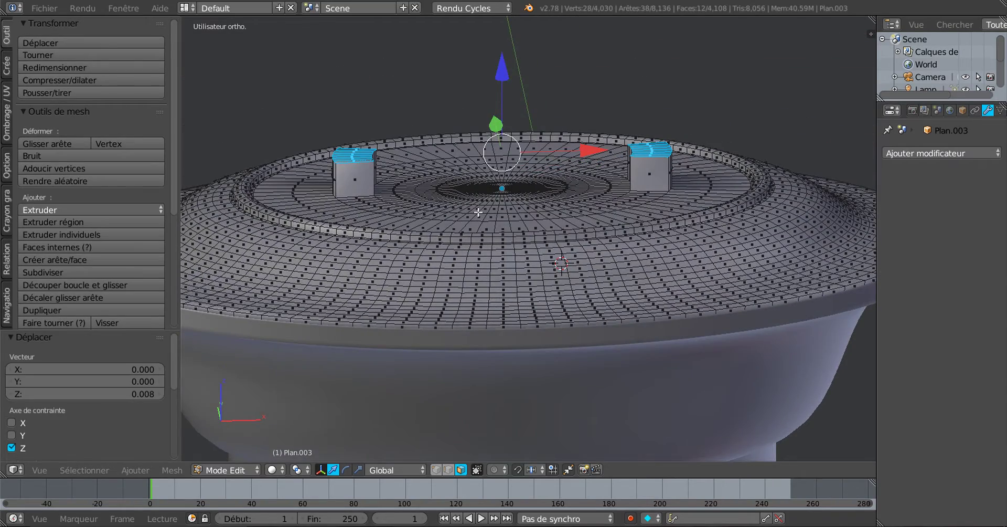
- Raise the top faces of both posts a further 0.002 along Z in front view
scroll(512, 224, "up", 1)
key("KP_1")
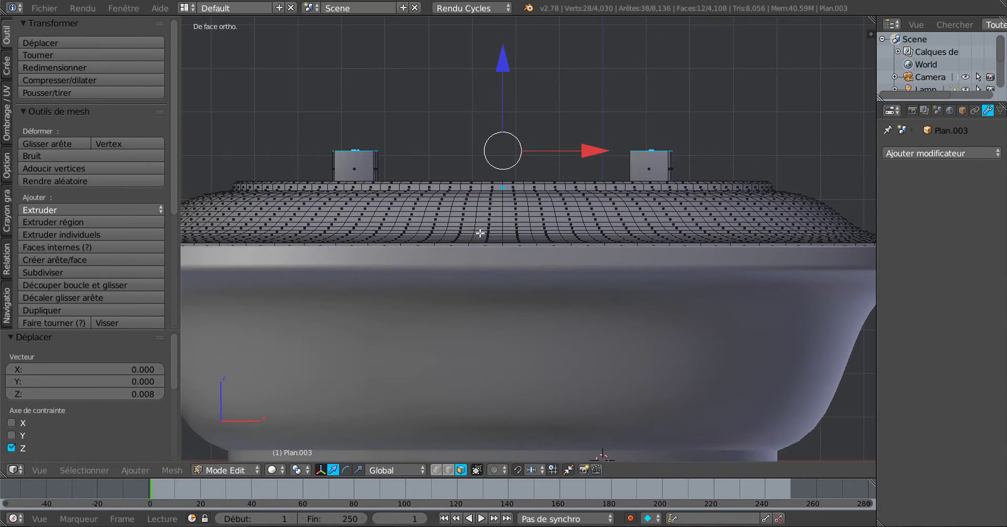
left_click_drag(506, 65, 513, 59)
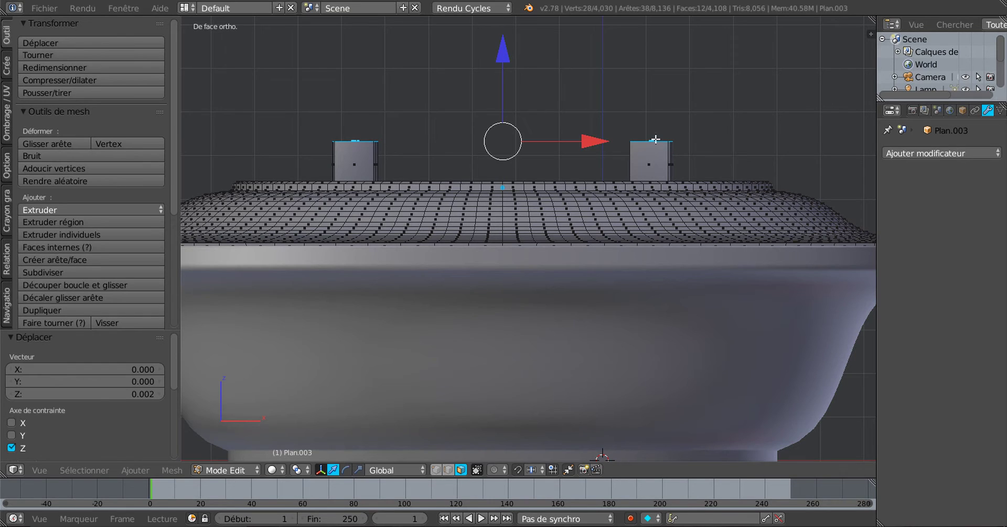
- Add two evenly spaced horizontal loop cuts around the lid's +X post
scroll(639, 170, "up", 1)
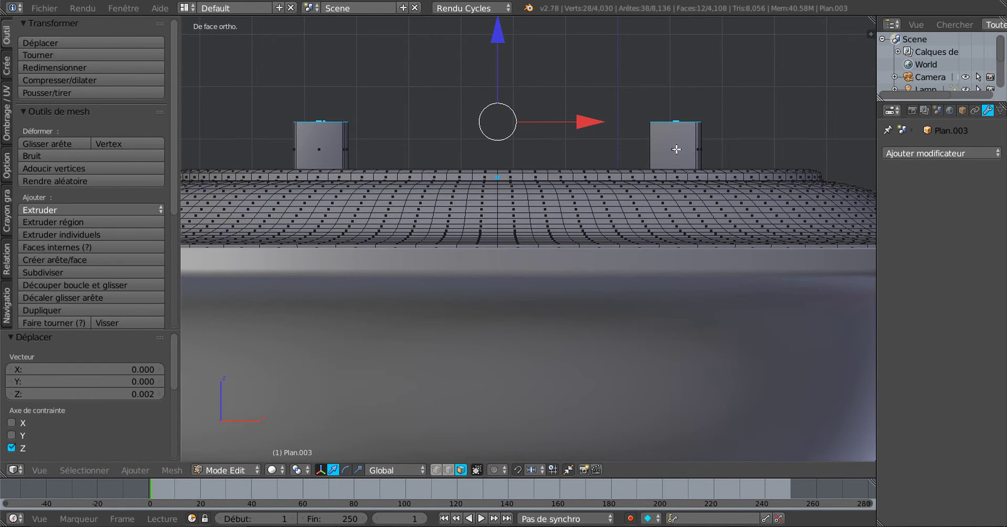
key("ctrl+r")
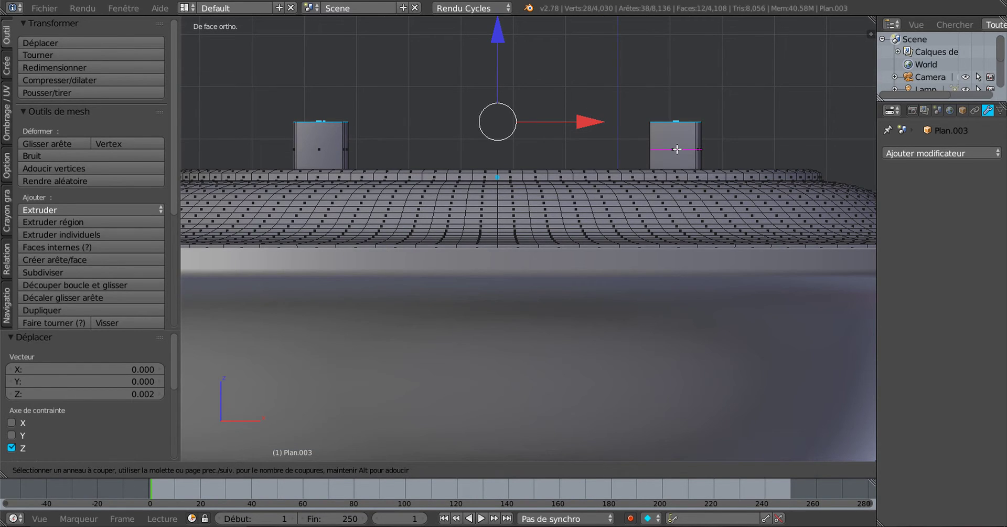
scroll(677, 149, "up", 1)
left_click(677, 149)
right_click(676, 149)
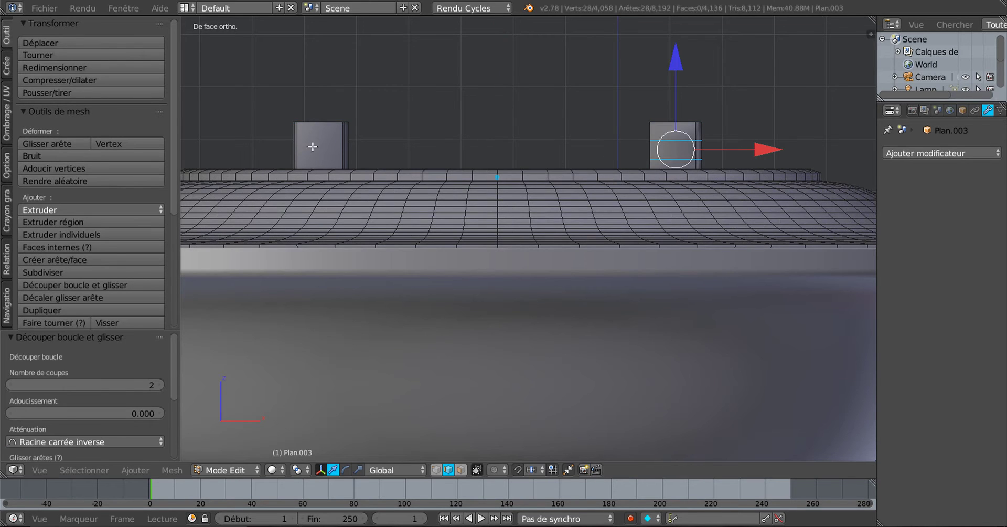
- Add two evenly spaced horizontal loop cuts around the lid's -X post
key("ctrl+r")
left_click(337, 147)
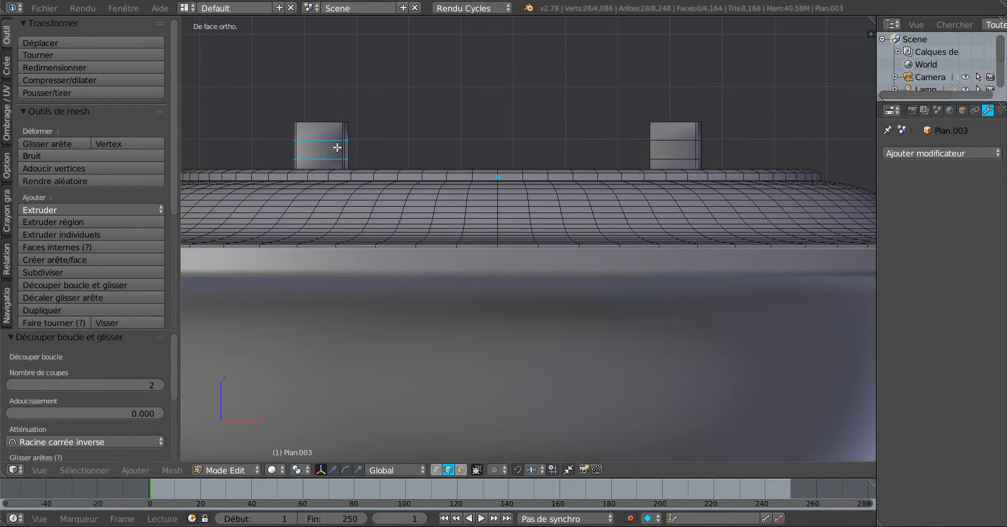
right_click(401, 146)
- Switch to face selection and select the six upper inner faces of the lid's -X post
middle_click_drag(440, 140, 382, 418)
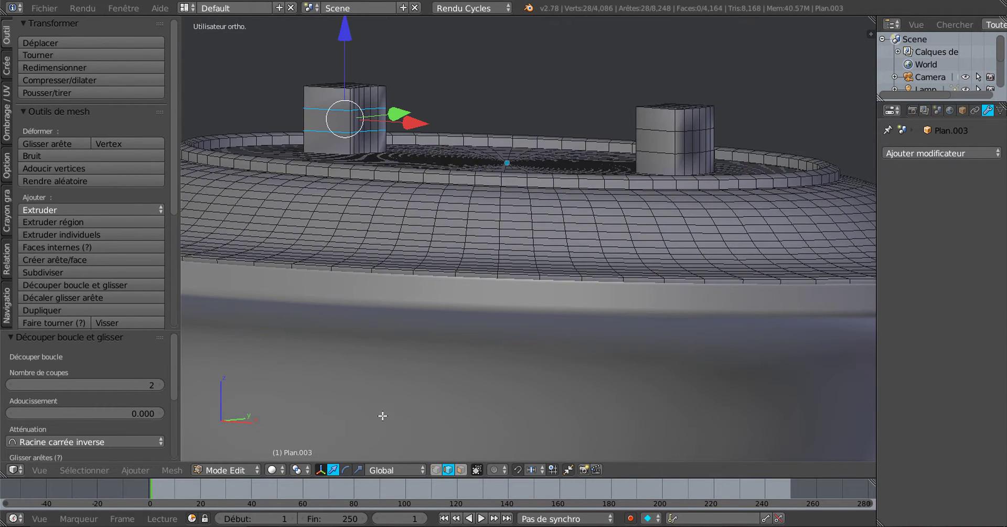
left_click(462, 470)
middle_click_drag(396, 164, 485, 268, "shift")
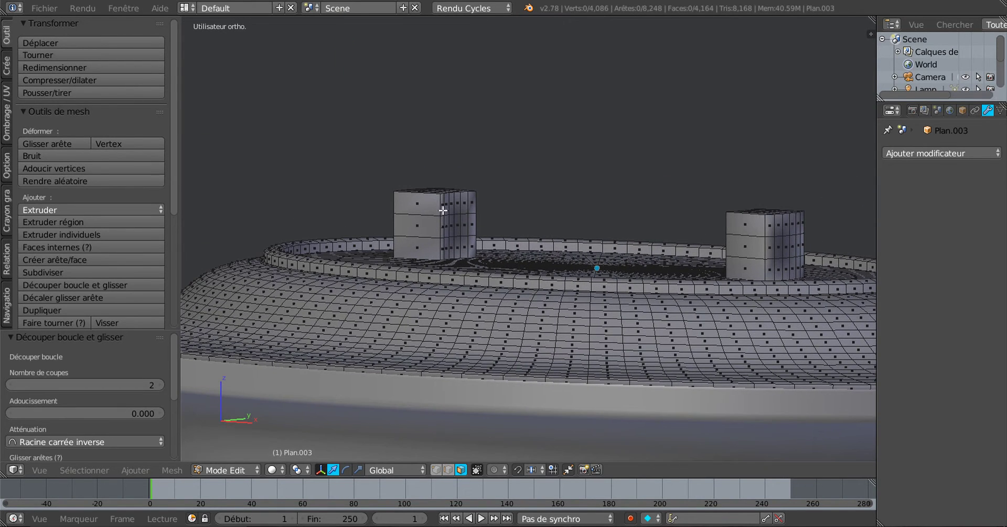
scroll(444, 206, "up", 3)
left_click(386, 189)
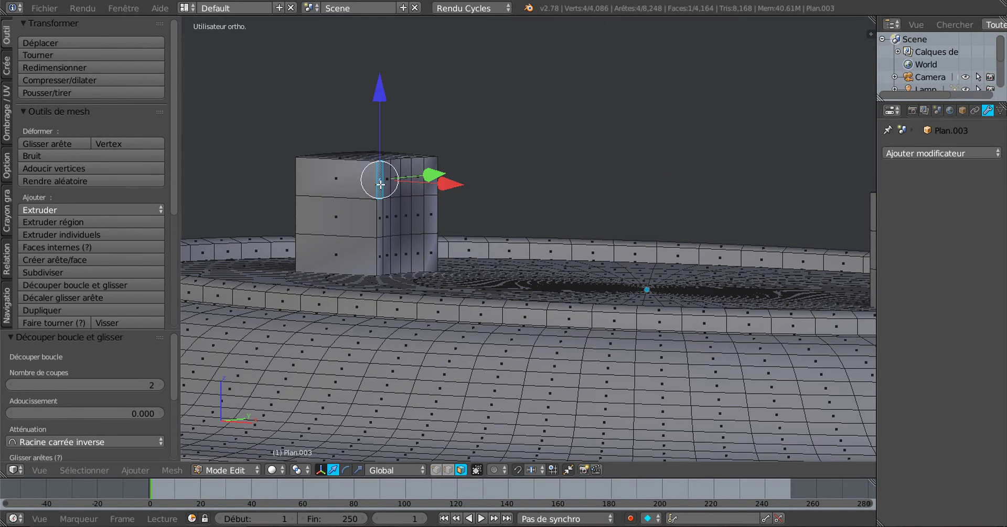
left_click(389, 179, "shift")
left_click(396, 178, "shift")
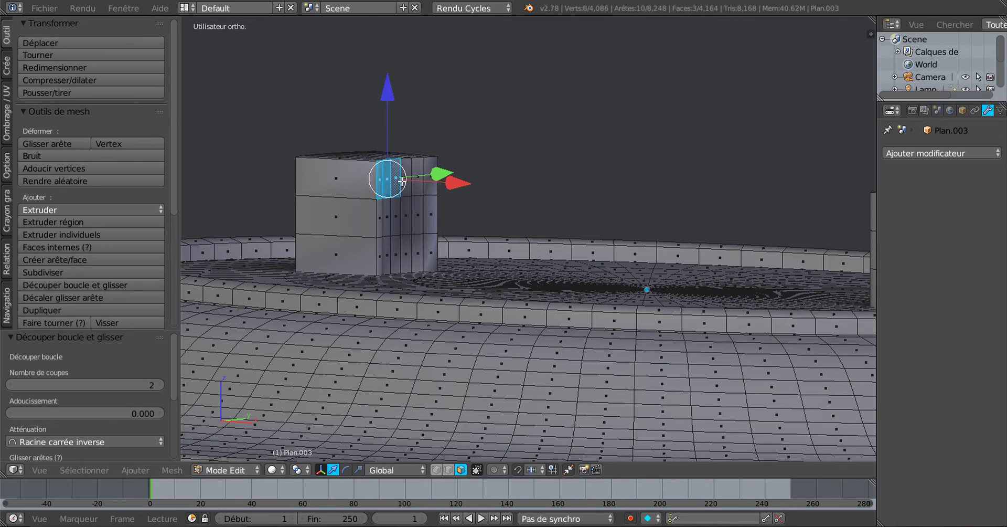
left_click(407, 179, "shift")
left_click(419, 178, "shift")
left_click(430, 178, "shift")
scroll(424, 192, "down", 3)
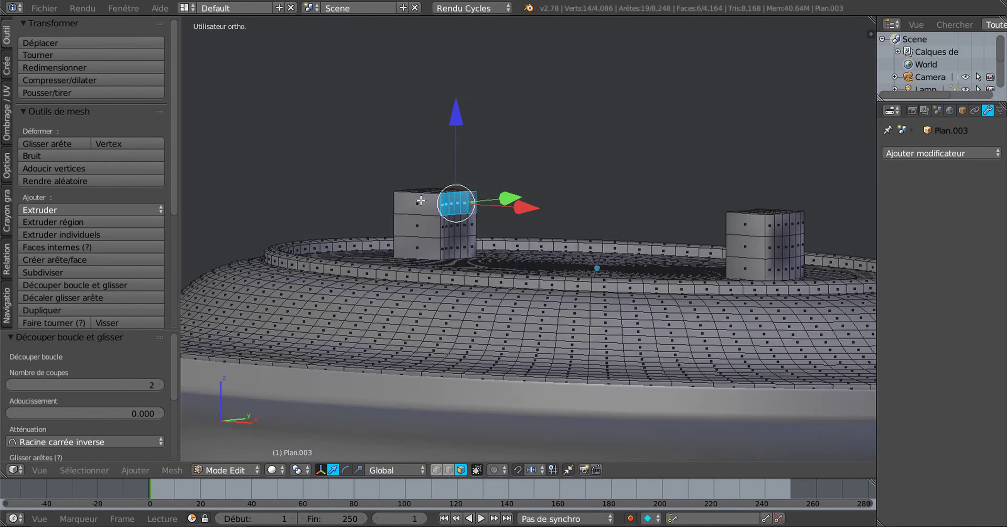
- Add the six upper inner faces of the lid's +X post to the selection
middle_click_drag(550, 234, 688, 229)
middle_click_drag(635, 183, 660, 206)
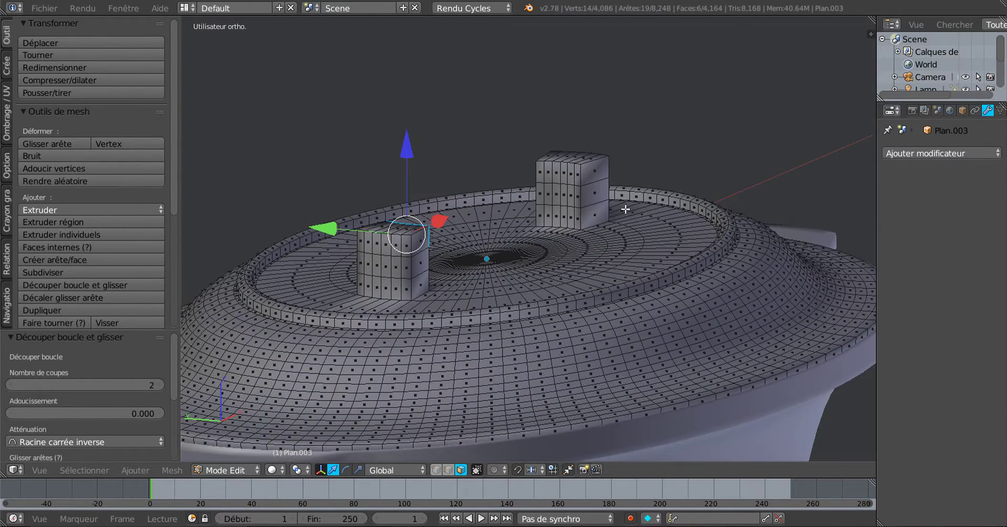
scroll(624, 204, "up", 3)
right_click(615, 133, "shift")
right_click(602, 127, "shift")
right_click(590, 126, "shift")
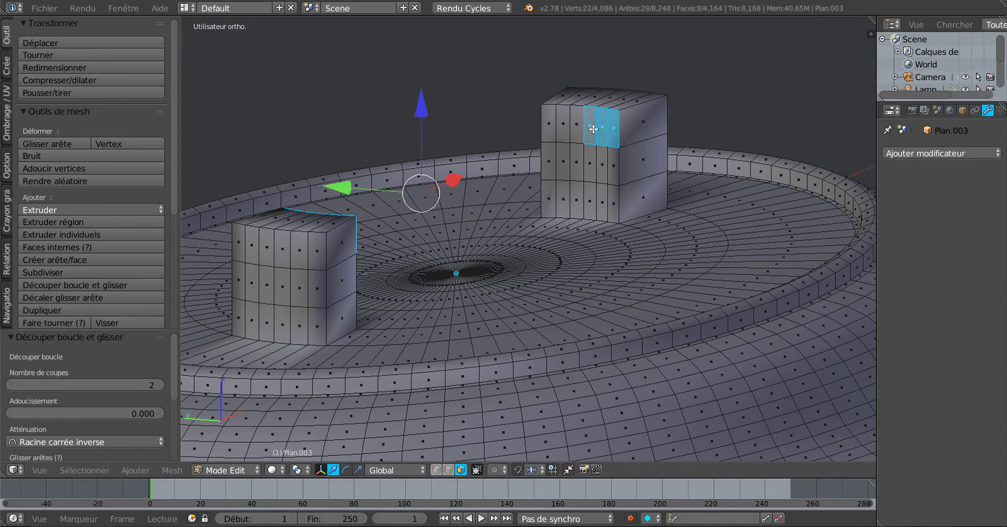
right_click(576, 124, "shift")
right_click(563, 124, "shift")
right_click(549, 122, "shift")
scroll(547, 169, "down", 4)
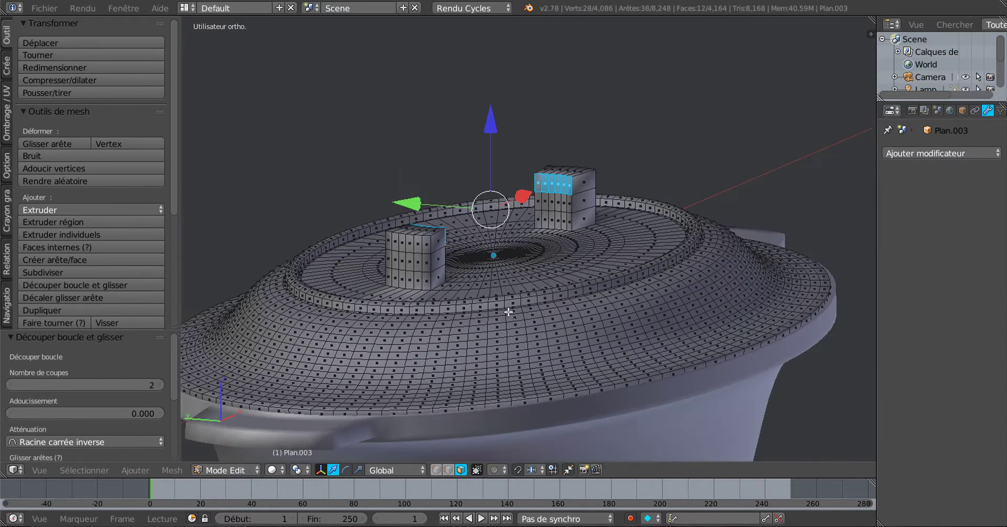
- Bridge the two selected face groups with LoopTools to form the handle bar between the posts
middle_click_drag(508, 310, 432, 317)
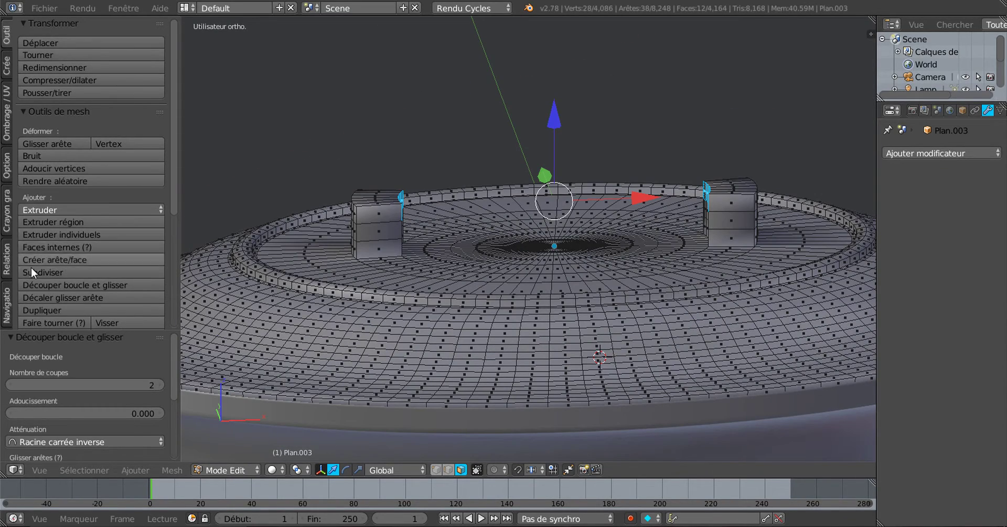
scroll(31, 267, "down", 7)
left_click(47, 284)
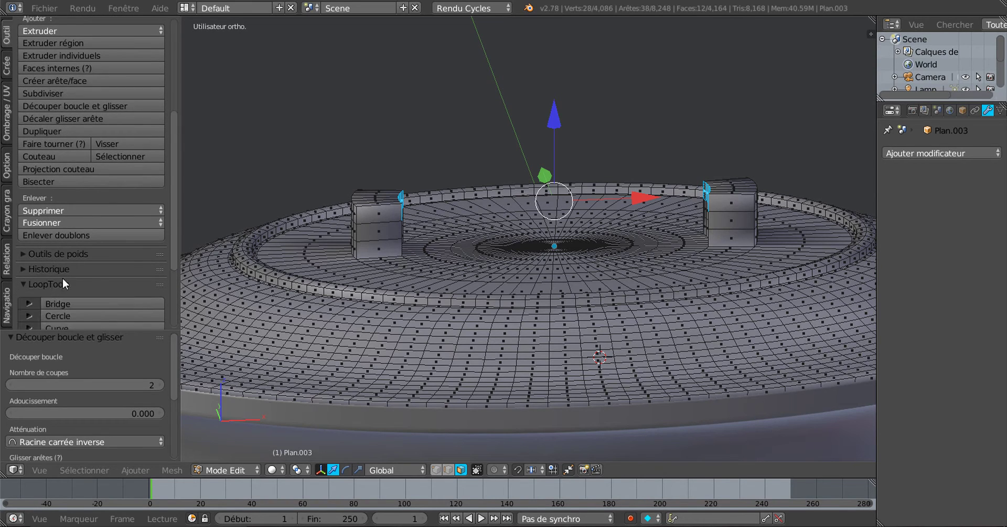
left_click_drag(172, 210, 176, 278)
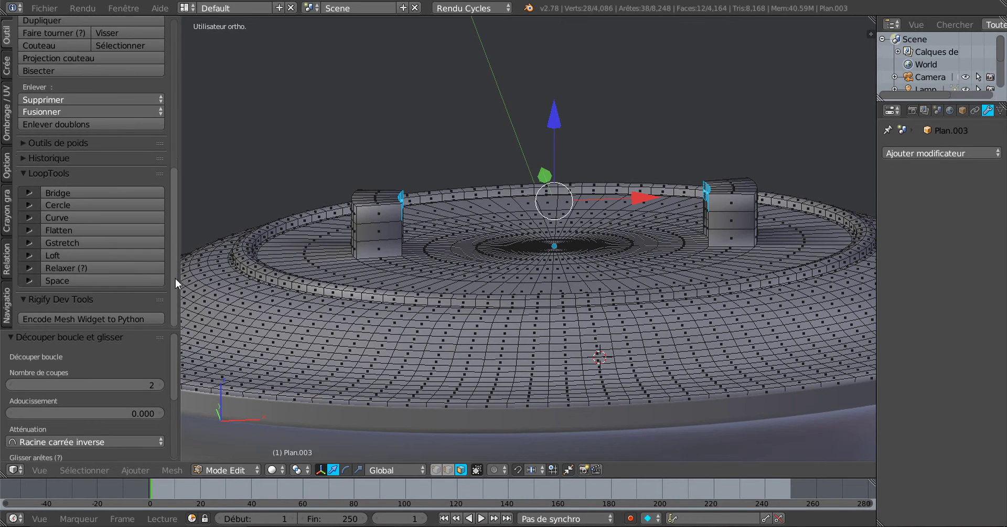
left_click(77, 192)
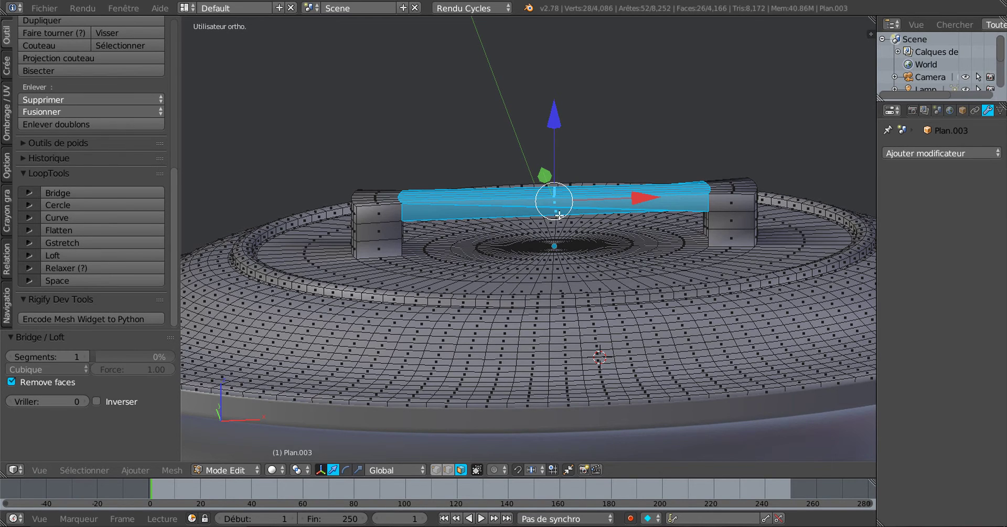
- Set the bridge's twist to 1 to straighten the handle bar, and check its shape in Object Mode
scroll(556, 215, "up", 2)
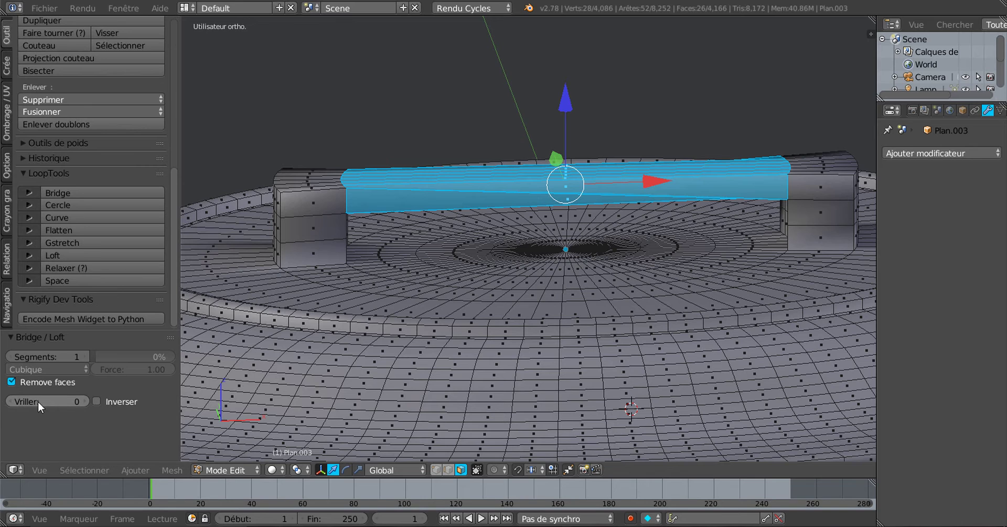
left_click(9, 401)
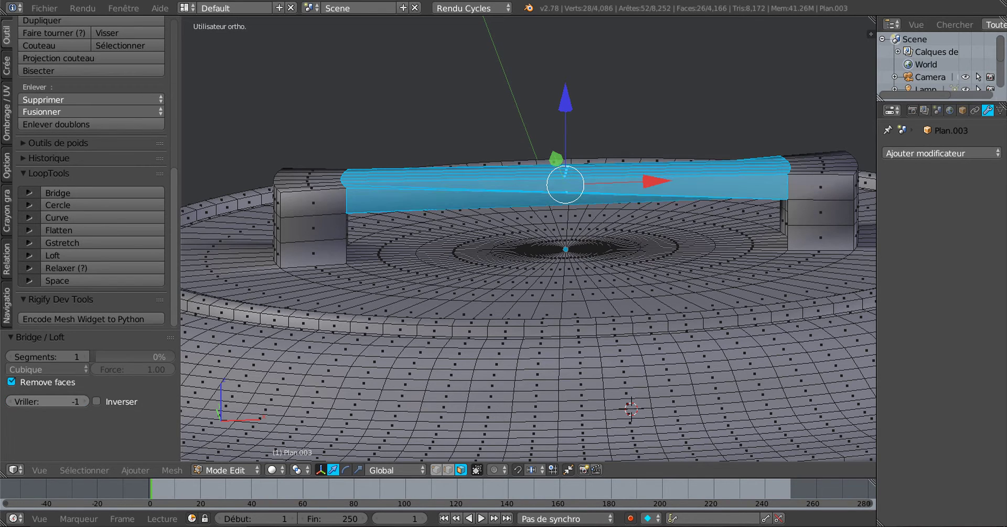
left_click(87, 401)
left_click(85, 401)
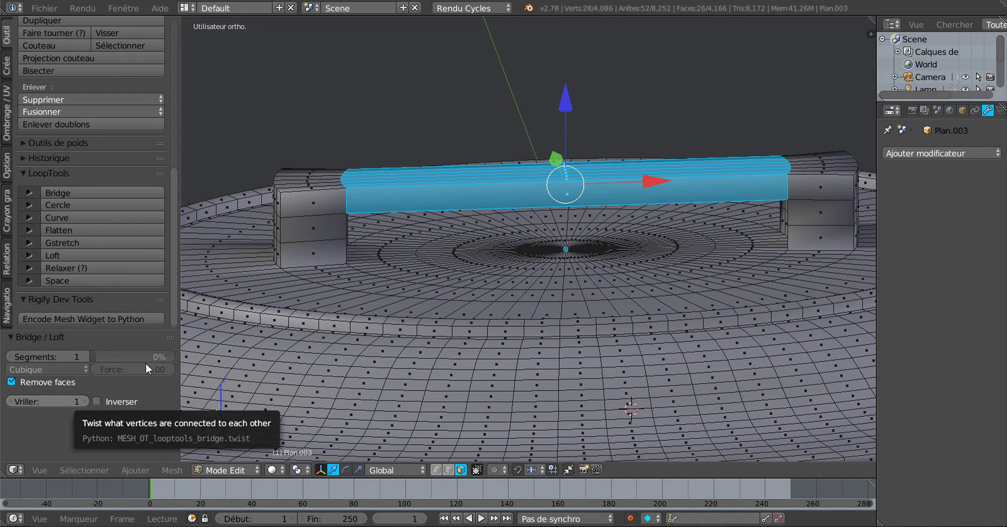
scroll(484, 213, "up", 1)
middle_click_drag(485, 223, 480, 242)
key("Tab")
key("Tab")
key("Tab")
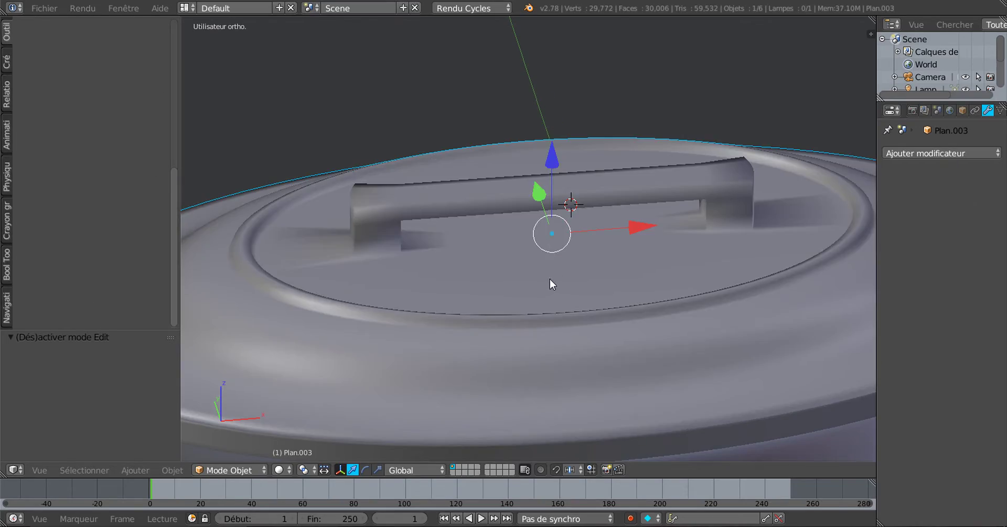
middle_click_drag(550, 279, 530, 270)
key("Tab")
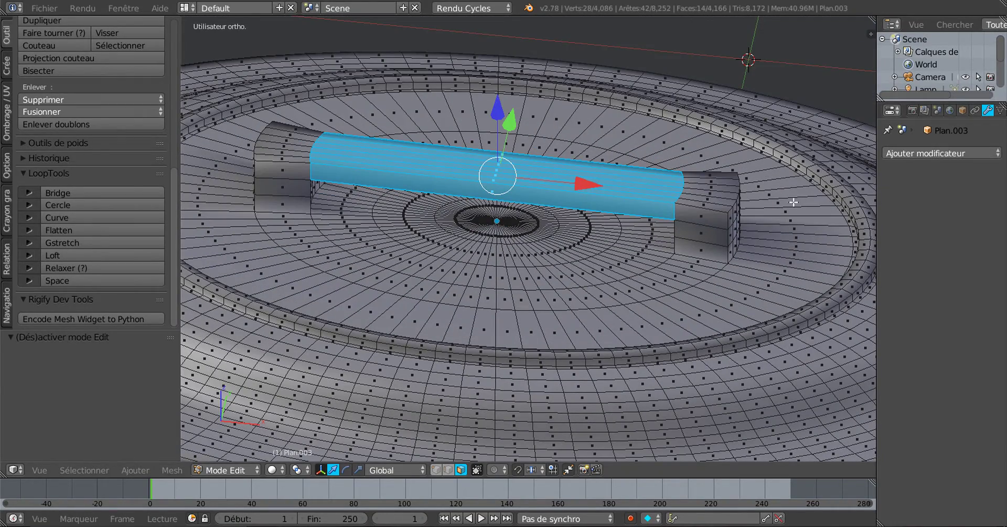
- Add a Subdivision Surface modifier to the lid with view level 2 and check the smoothed handle in Object Mode
left_click(936, 153)
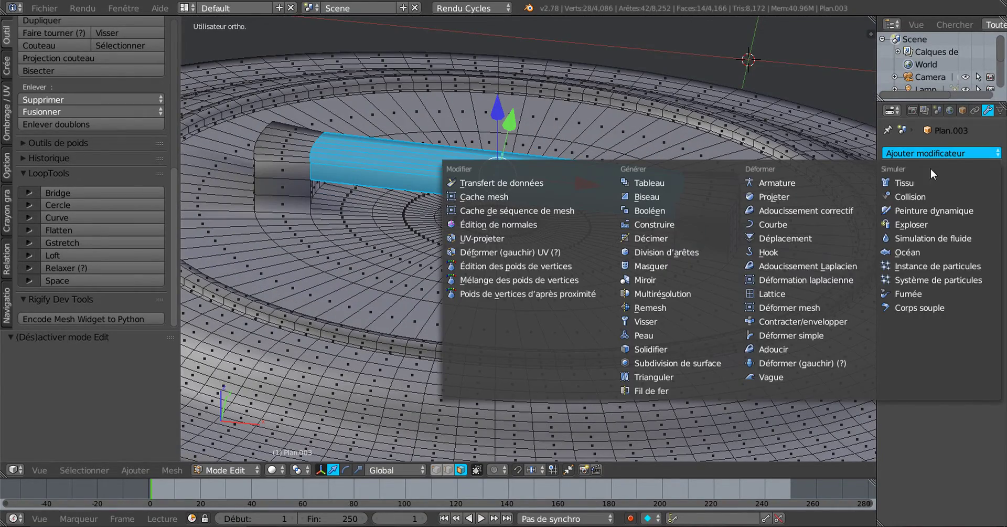
left_click(681, 361)
left_click(932, 240)
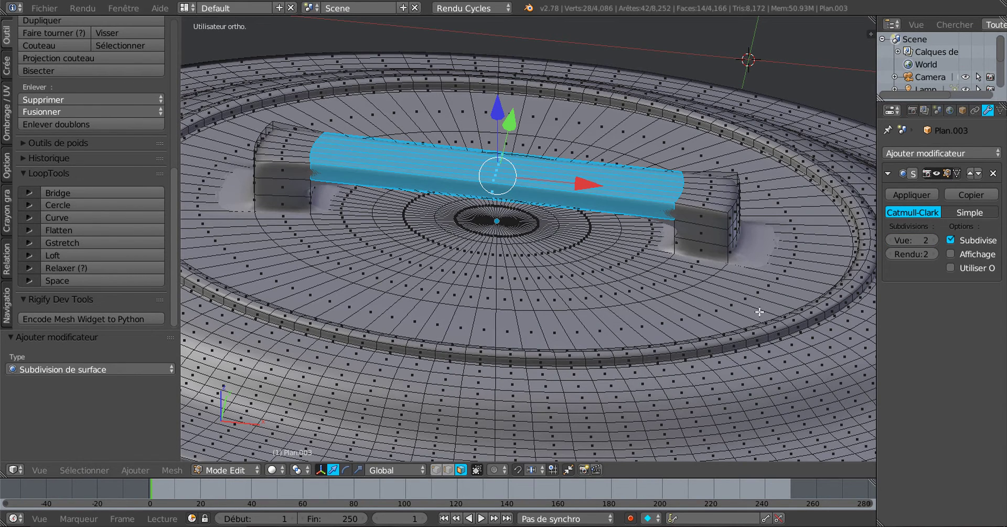
key("Tab")
mouse_move(684, 299)
middle_mouse_down()
mouse_move(690, 261)
mouse_move(656, 261)
mouse_move(645, 320)
mouse_move(633, 306)
mouse_move(676, 336)
mouse_move(685, 304)
middle_mouse_up()
scroll(685, 303, "up", 3)
key("Tab")
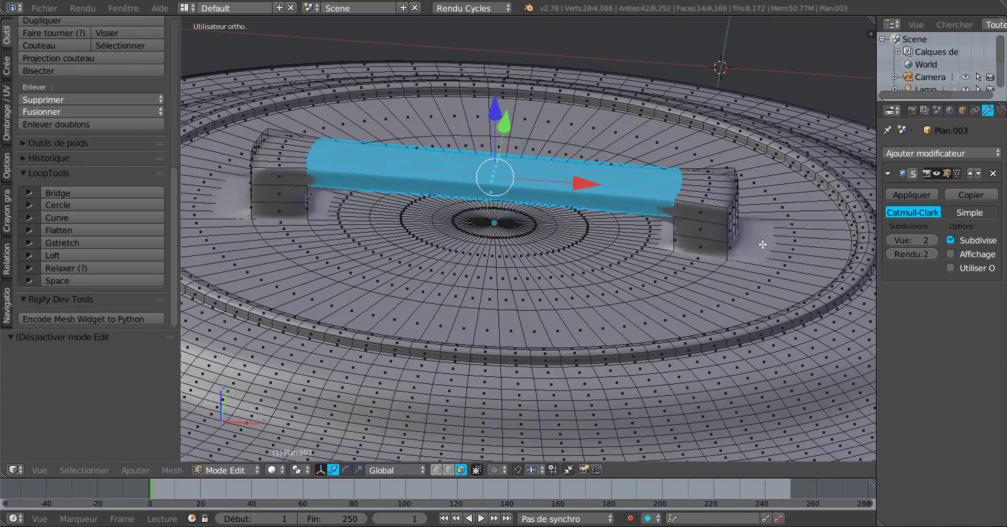
- Circle-select the handle's top faces and the lid's flat oval centre in top view
middle_click_drag(764, 276, 754, 244)
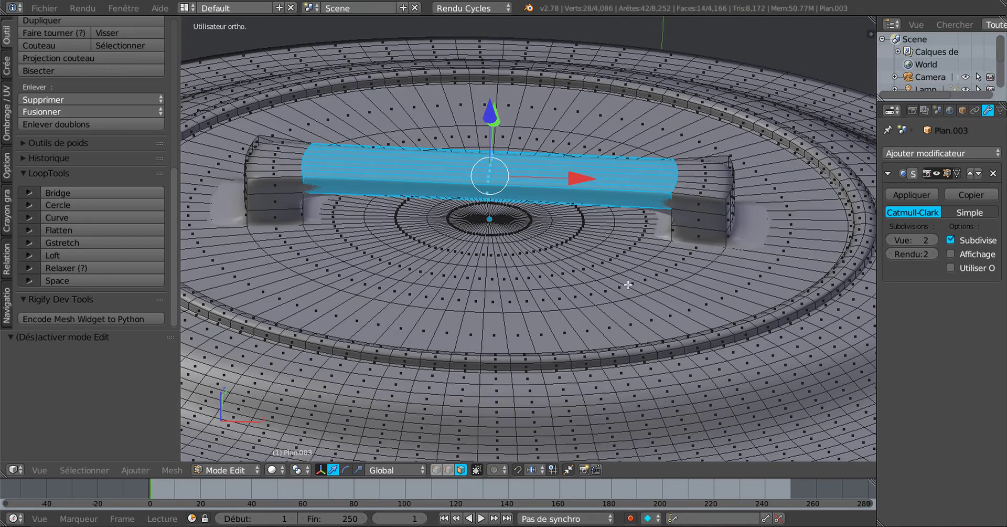
middle_click_drag(628, 284, 629, 269, "shift")
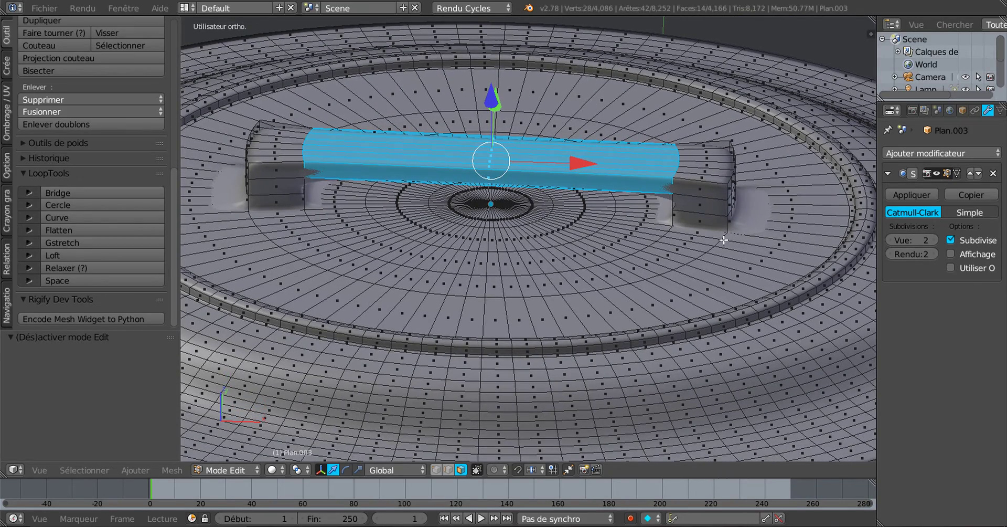
middle_click_drag(724, 241, 721, 288)
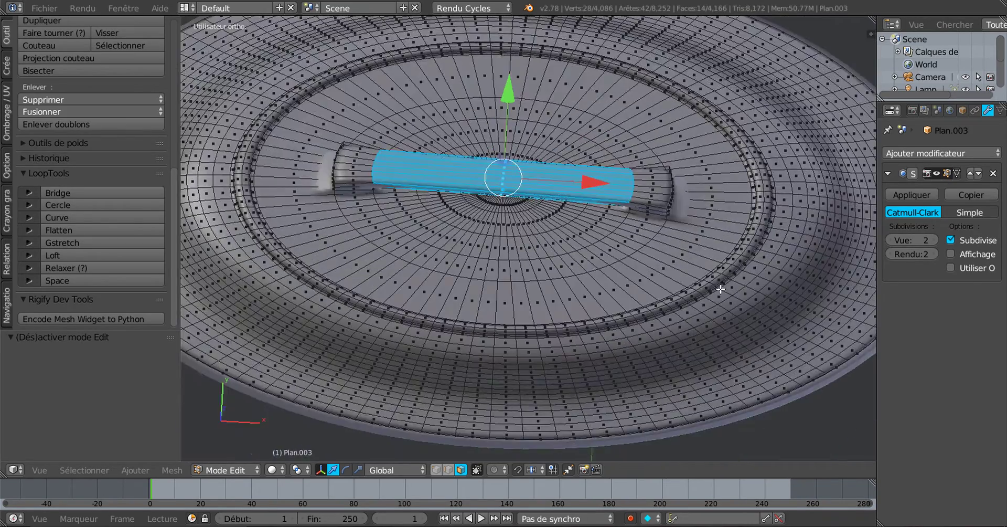
key("KP_7")
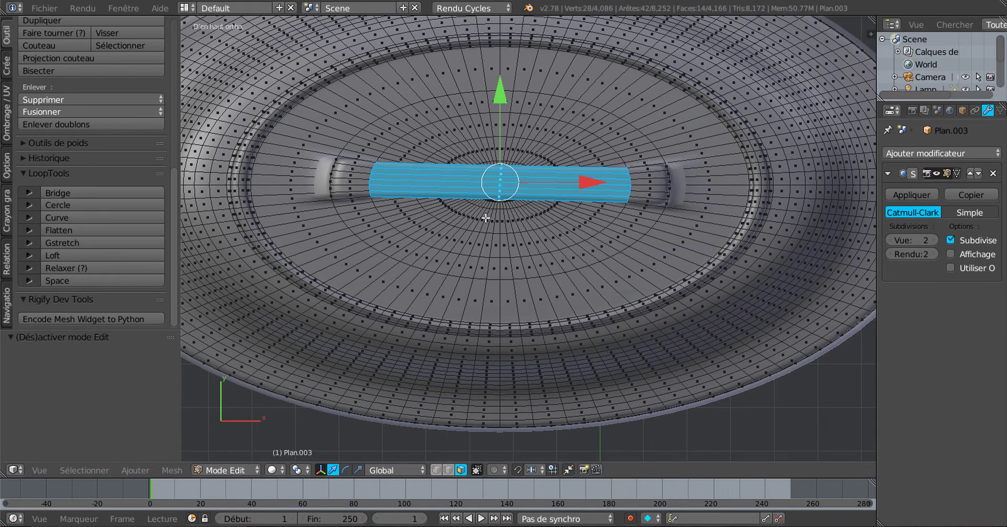
key("c")
scroll(428, 169, "down", 6)
mouse_move(353, 194)
left_mouse_down()
mouse_move(391, 139)
mouse_move(519, 69)
mouse_move(682, 137)
mouse_move(650, 236)
mouse_move(475, 251)
mouse_move(575, 252)
mouse_move(365, 332)
mouse_move(491, 184)
left_mouse_up()
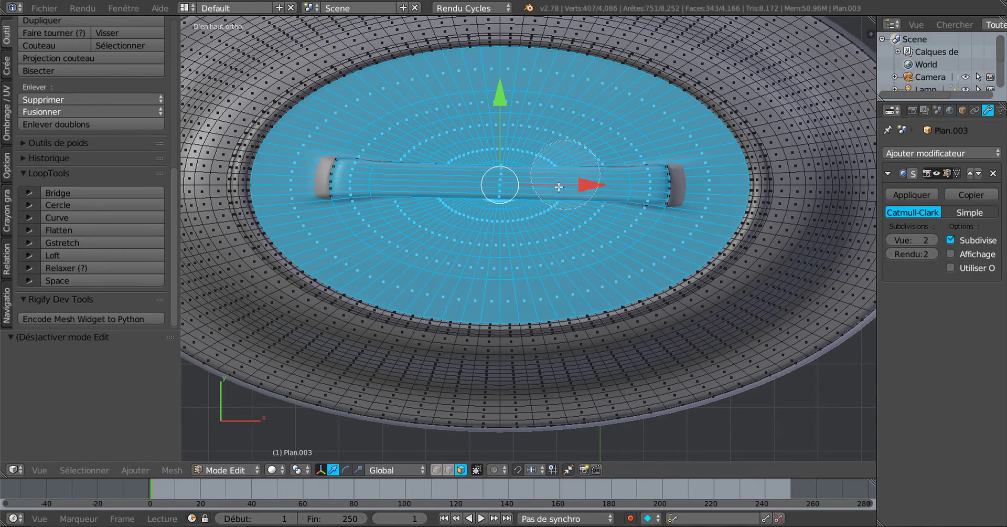
- Add the lid faces beneath the handle and the front faces of both posts to the selection
middle_click_drag(603, 220, 588, 187)
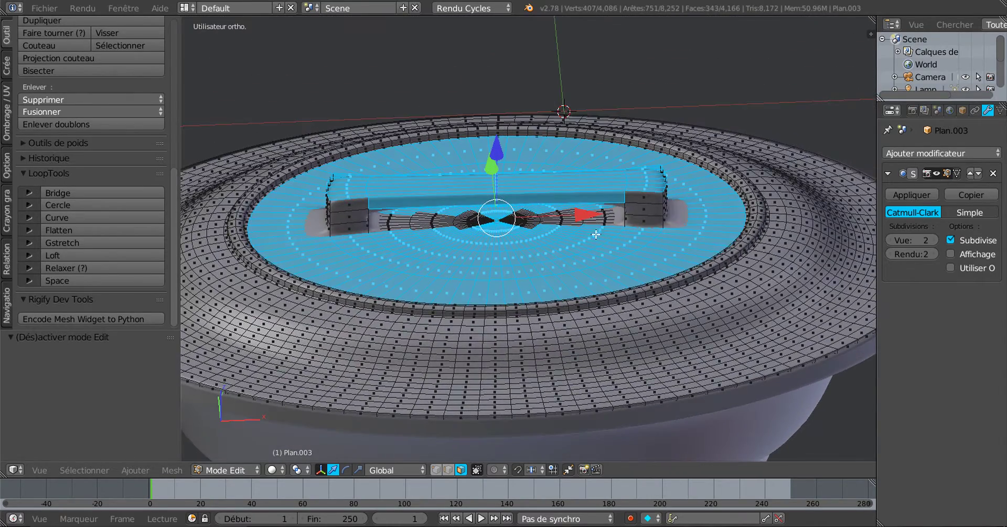
key("c")
mouse_move(596, 234)
left_mouse_down()
mouse_move(661, 209)
mouse_move(357, 221)
left_mouse_up()
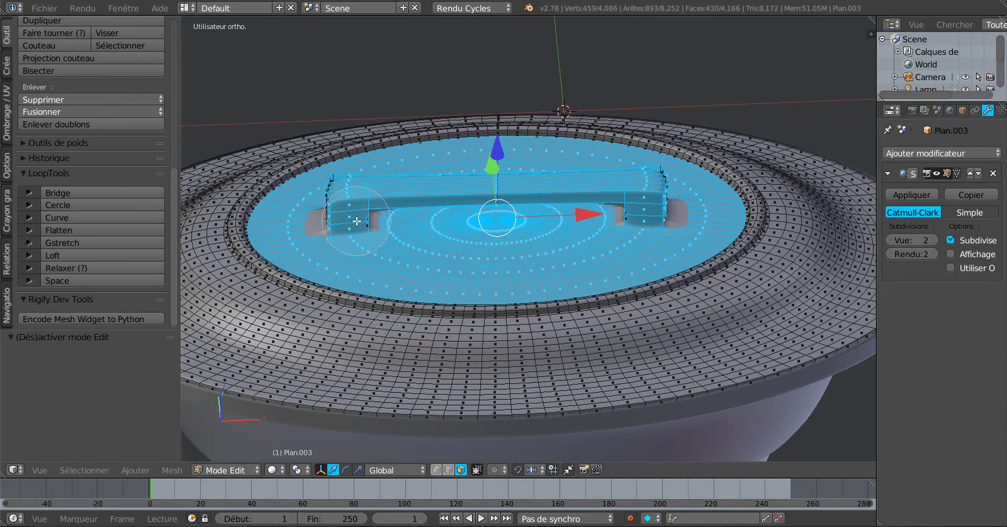
right_click(356, 221)
- Add the outer end faces and back faces of both handle posts to the circle selection
mouse_move(456, 207)
middle_mouse_down()
mouse_move(533, 278)
mouse_move(461, 279)
mouse_move(364, 204)
mouse_move(487, 308)
mouse_move(488, 300)
middle_mouse_up()
key("c")
left_click_drag(504, 311, 523, 309)
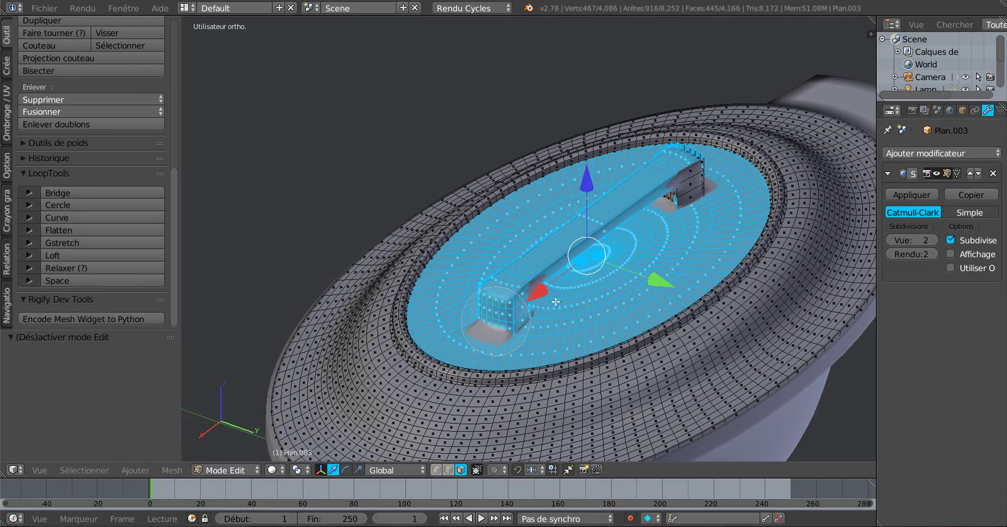
mouse_move(680, 201)
left_mouse_down()
mouse_move(675, 168)
mouse_move(693, 184)
left_mouse_up()
right_click(712, 217)
middle_click_drag(712, 217, 572, 302)
key("c")
left_click_drag(569, 302, 586, 311)
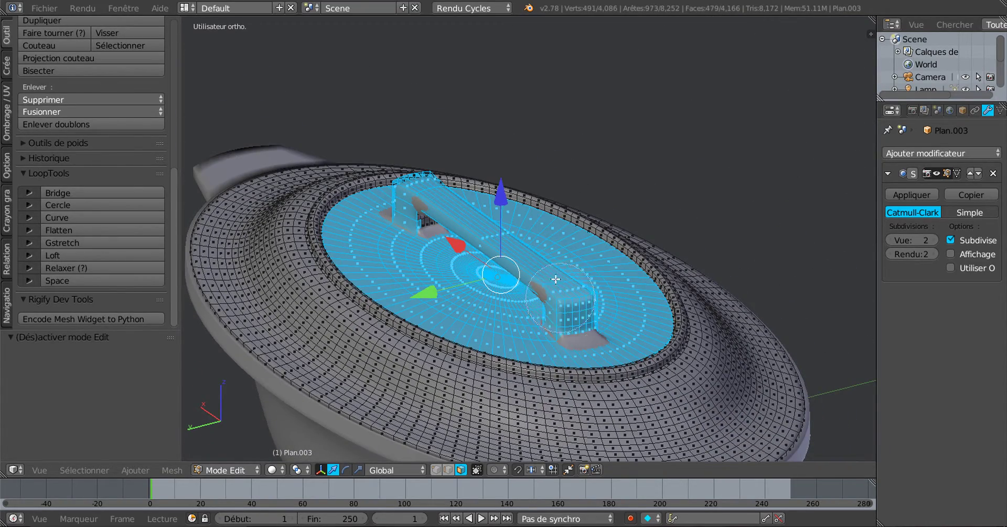
- Add the remaining inner faces of both posts to the selection in wireframe front view
mouse_move(510, 247)
middle_mouse_down()
mouse_move(517, 223)
mouse_move(503, 233)
middle_mouse_up()
scroll(467, 243, "up", 2)
key("c")
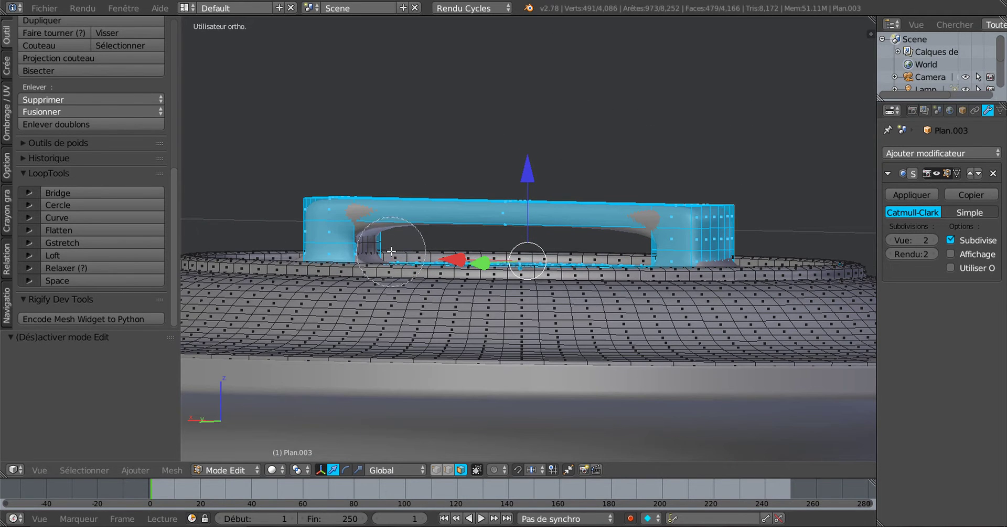
right_click(391, 218)
middle_click_drag(592, 177, 661, 144)
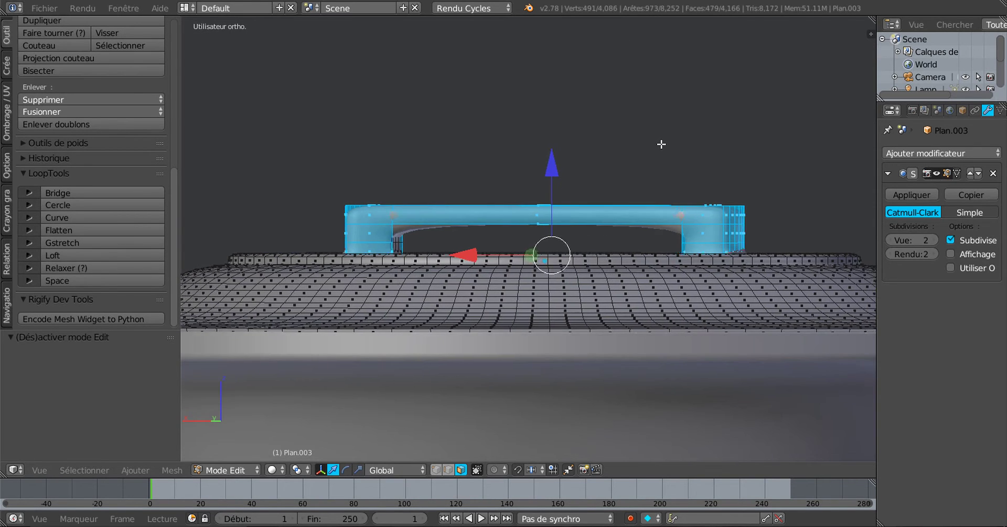
key("KP_1")
scroll(657, 163, "down", 1)
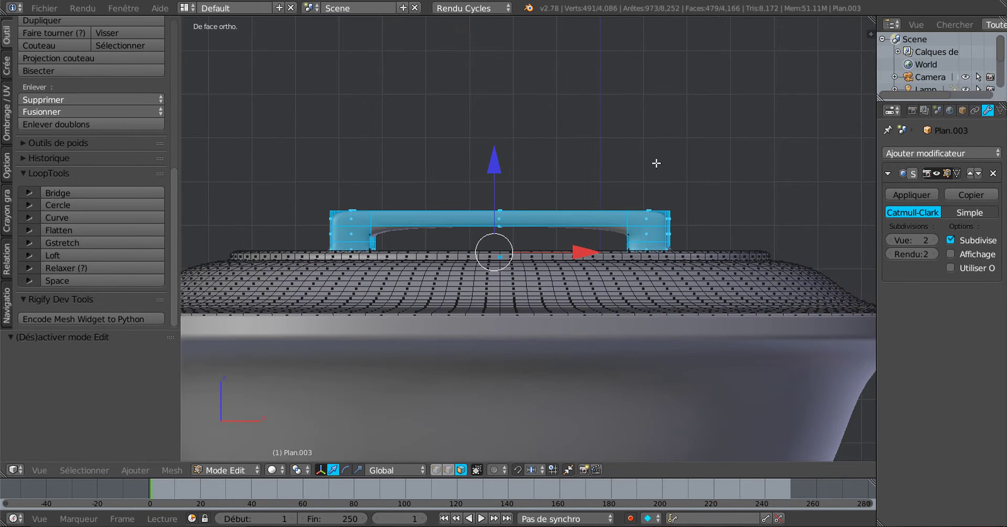
key("z")
key("c")
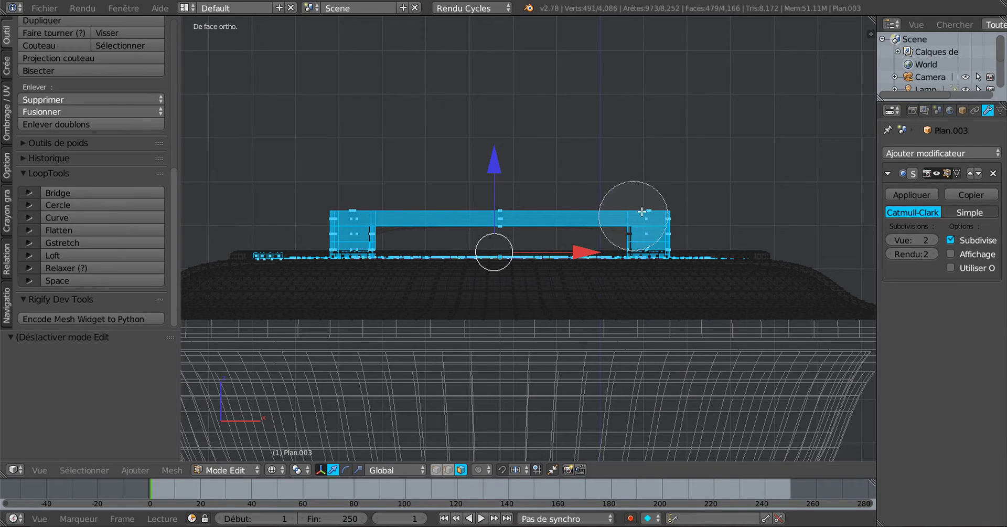
left_click_drag(634, 216, 644, 213)
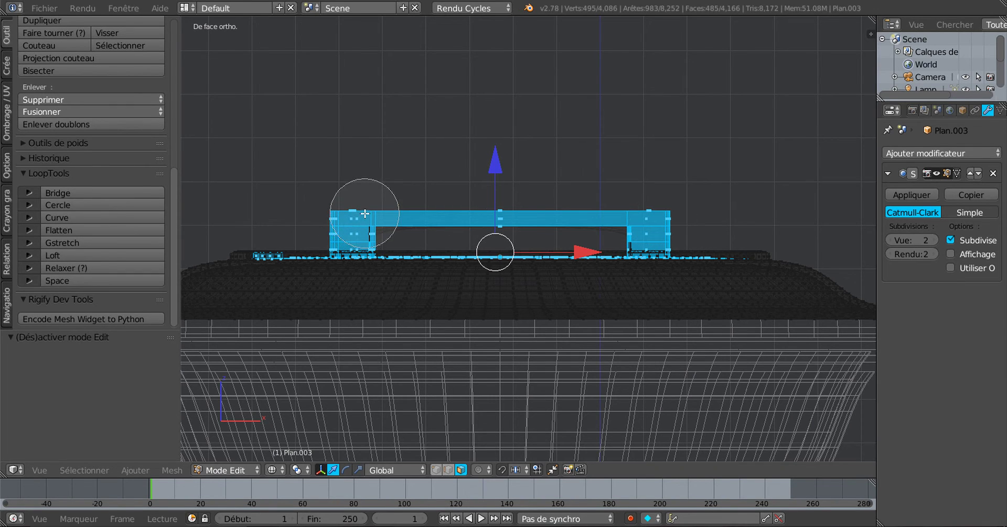
right_click(528, 185)
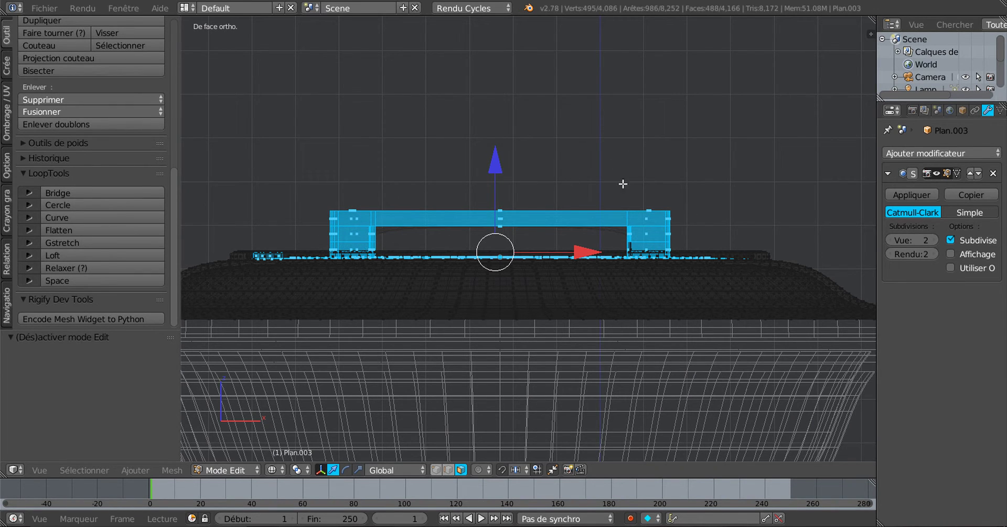
- Add the long back and front side faces of the handle bar to the circle selection in solid shading
key("z")
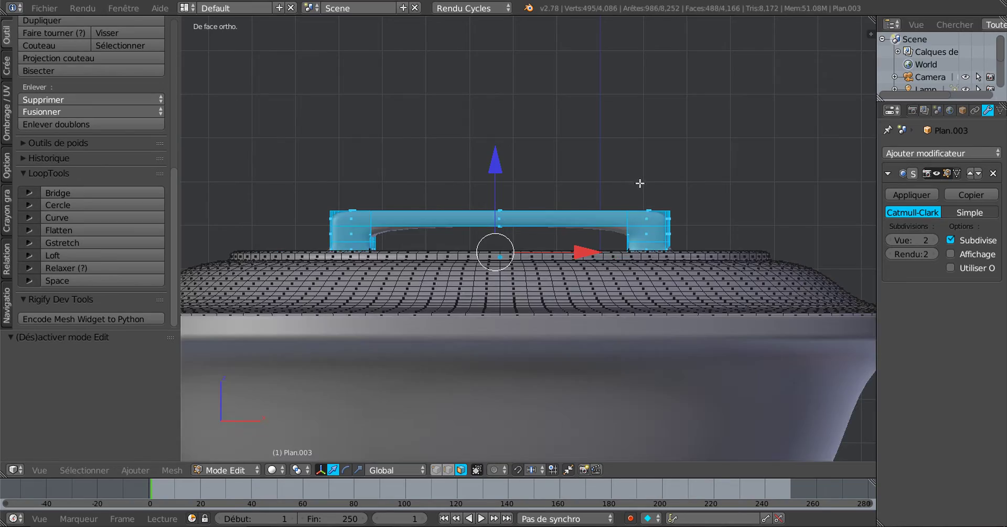
mouse_move(656, 168)
middle_mouse_down()
mouse_move(654, 183)
mouse_move(594, 254)
mouse_move(700, 205)
mouse_move(630, 235)
mouse_move(612, 201)
middle_mouse_up()
key("c")
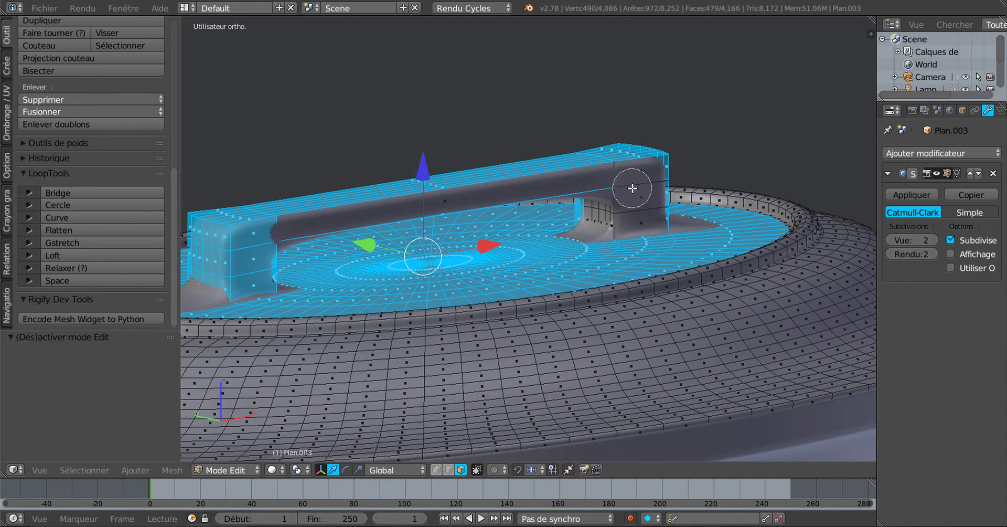
left_click_drag(635, 189, 583, 206)
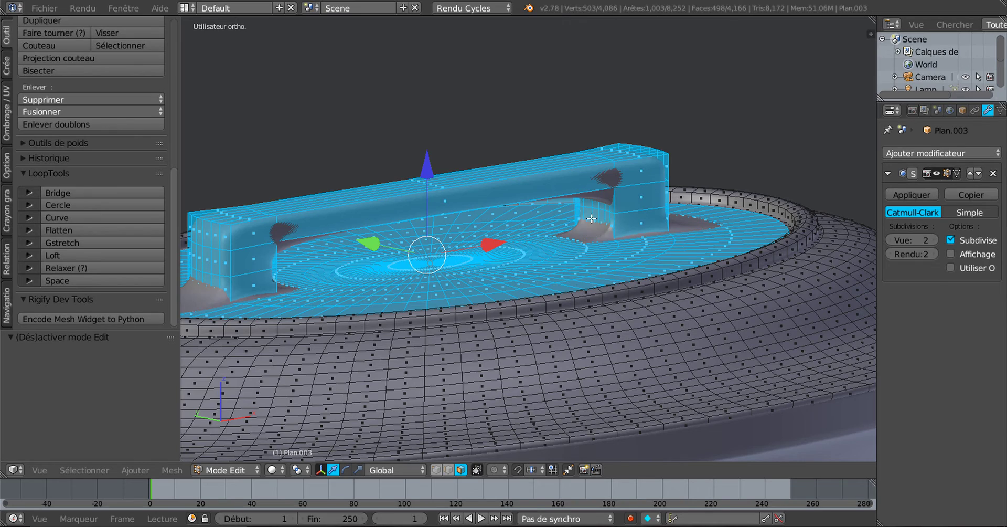
middle_click_drag(579, 223, 464, 199)
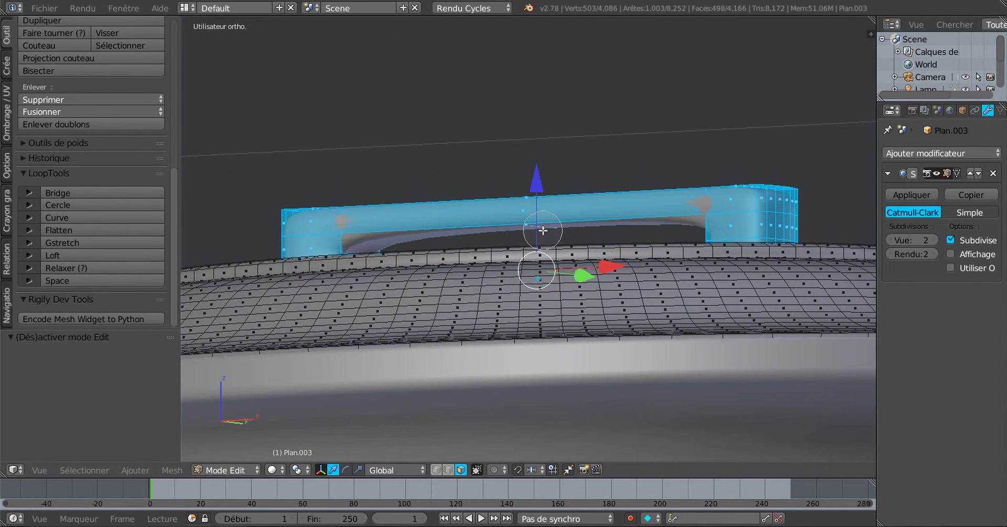
middle_click(588, 205)
right_click(602, 196)
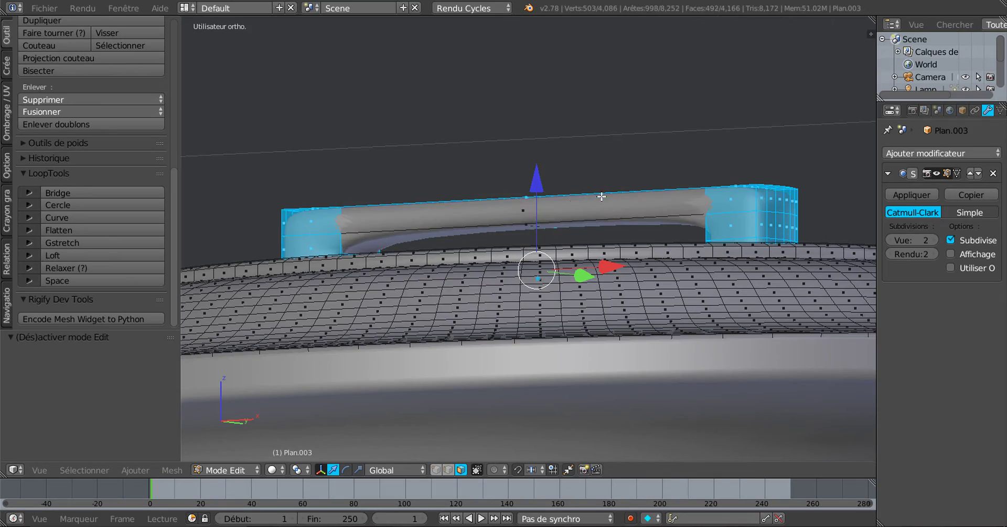
left_click(543, 214)
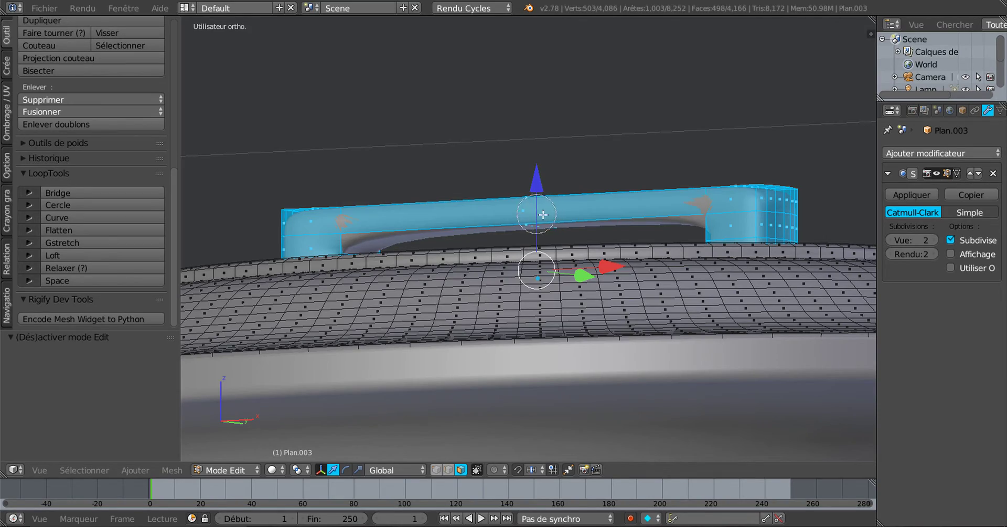
- Add the missed face on the inner side of the far handle post to the selection
middle_click_drag(597, 209, 535, 210)
scroll(483, 205, "up", 2)
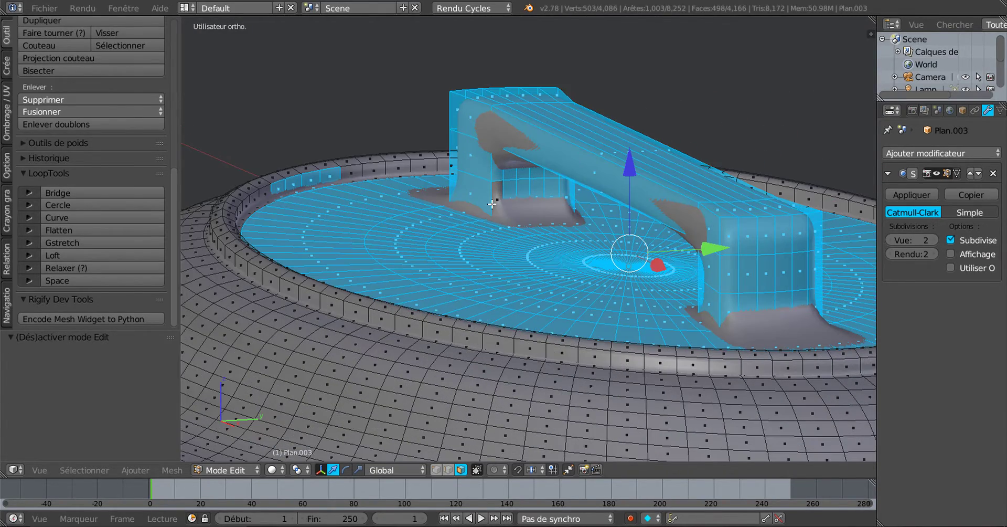
key("c")
left_click(496, 199)
middle_click_drag(515, 199, 576, 253)
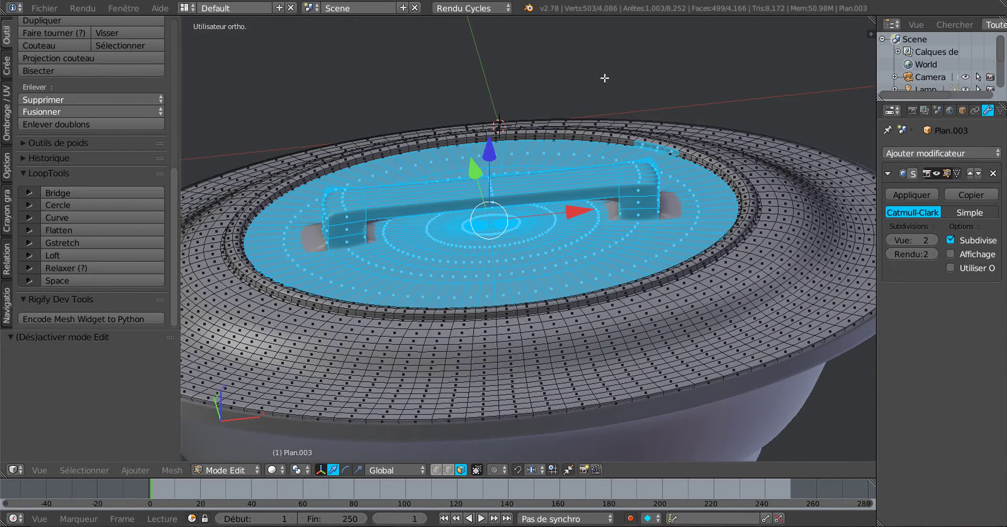
- Deselect the stray rim faces at the upper right of the lid's oval centre, using wireframe top view
key("KP_1")
key("KP_7")
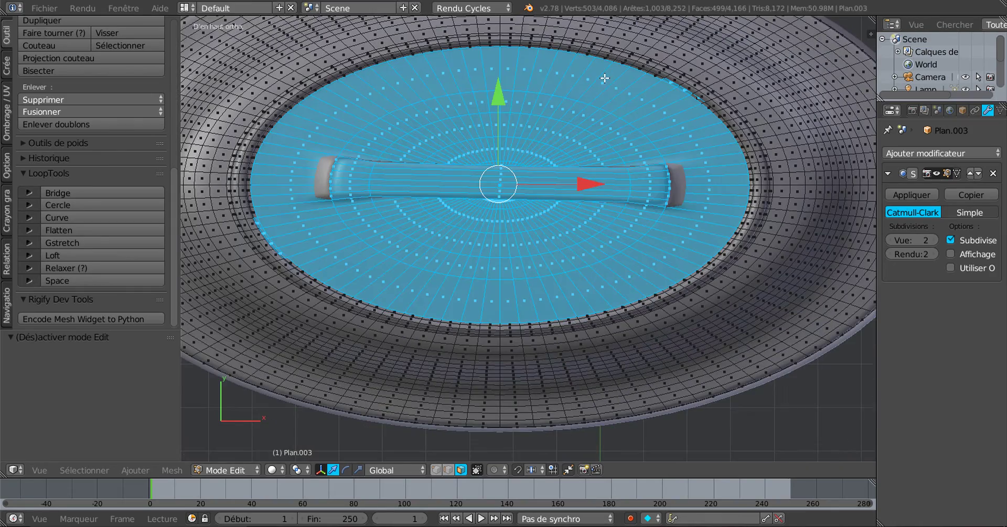
scroll(605, 80, "up", 1)
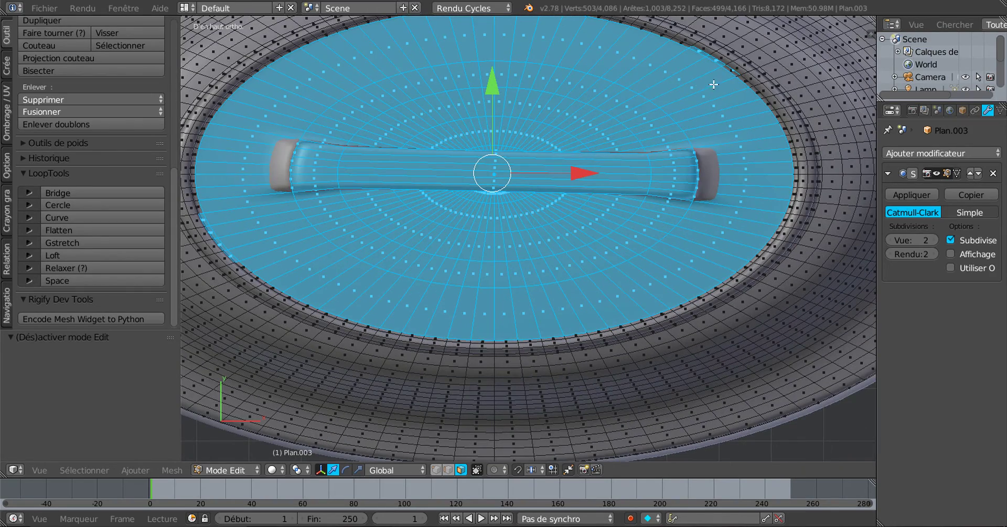
scroll(714, 84, "up", 3)
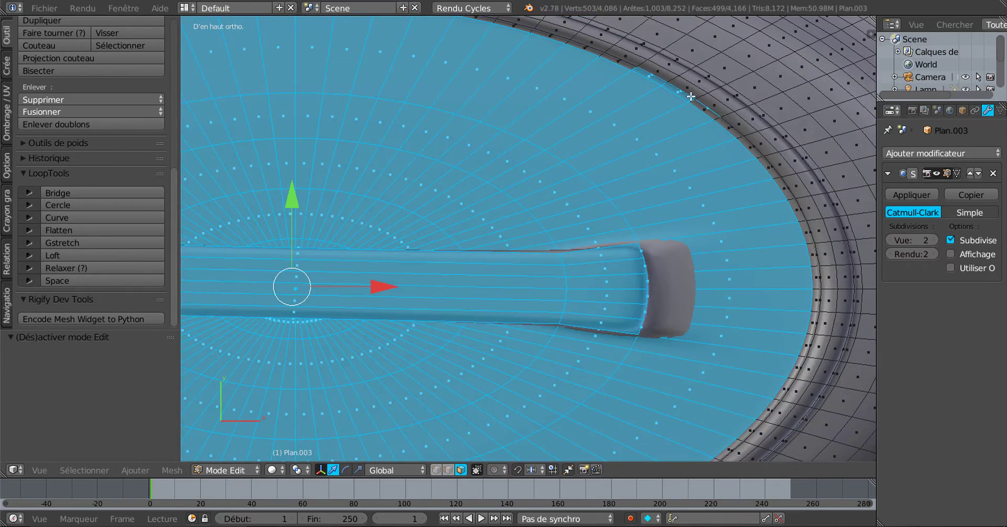
key("c")
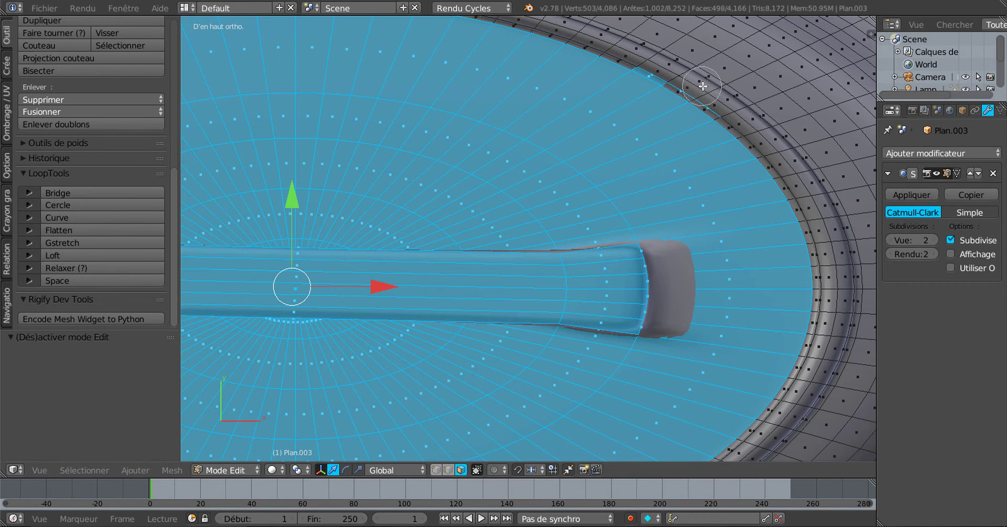
middle_click(672, 63)
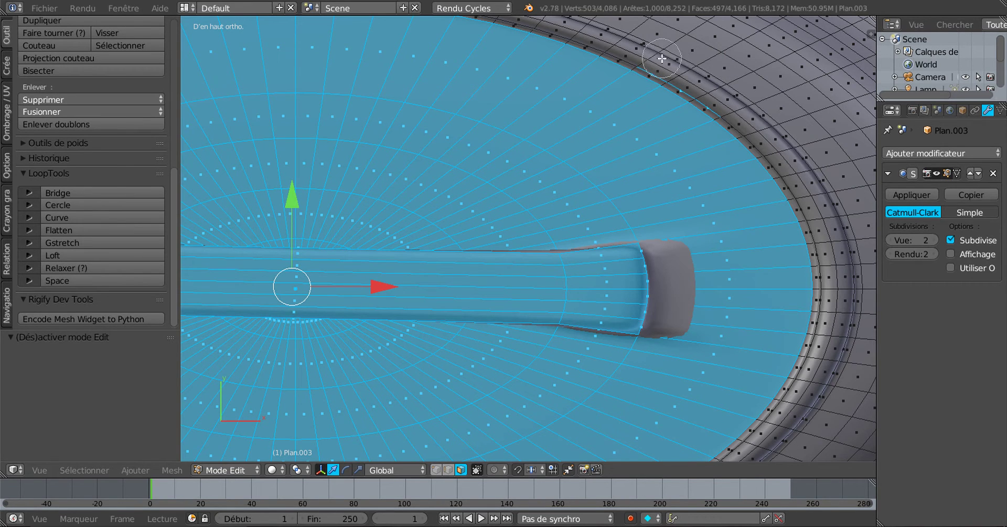
key("Escape")
key("z")
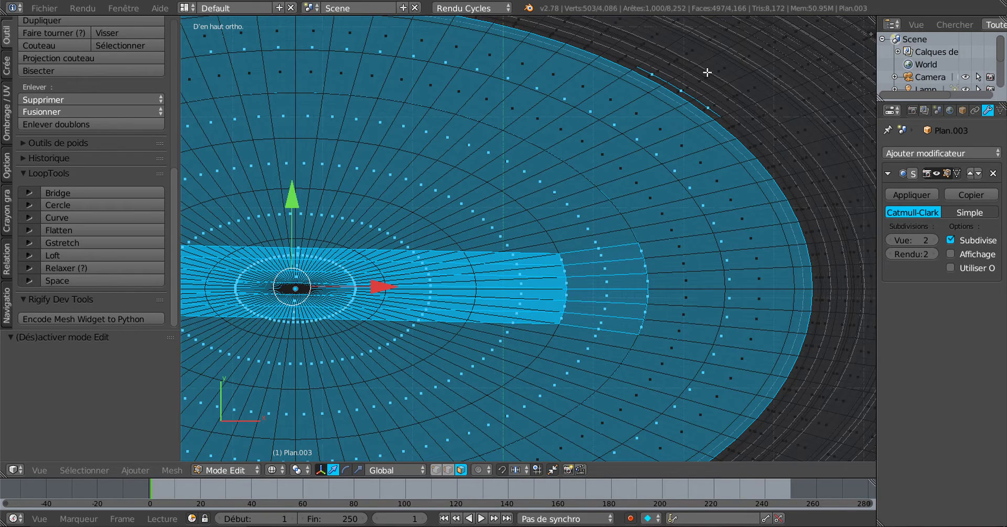
key("c")
middle_click(714, 89)
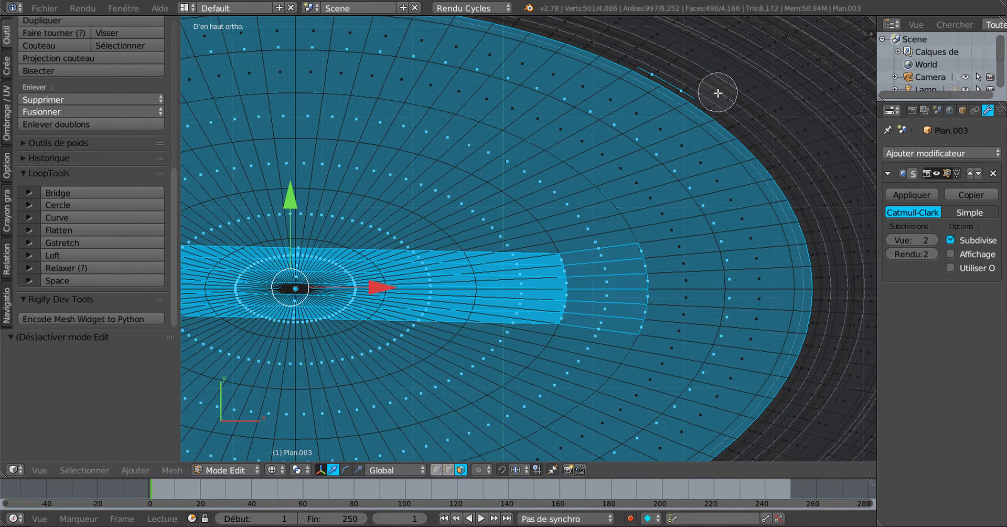
middle_click(692, 76)
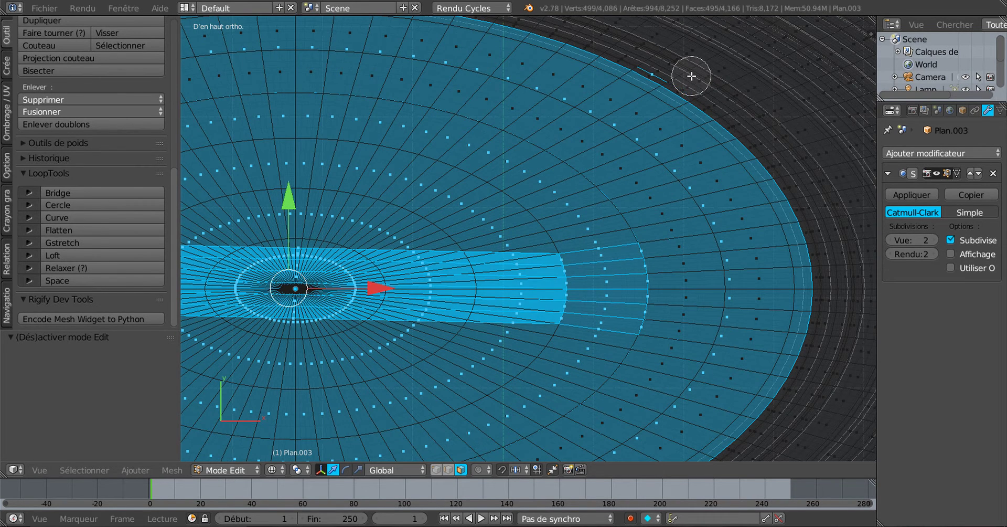
middle_click(660, 61)
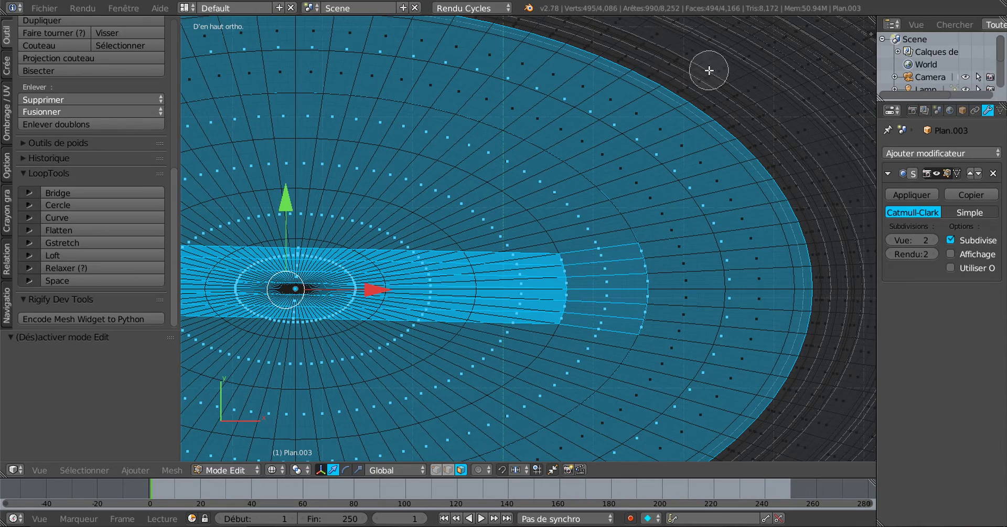
key("Escape")
- Deselect the stray rim faces along the opposite, lower-left edge of the lid's oval centre
scroll(642, 173, "down", 6)
middle_click_drag(591, 257, 731, 128)
scroll(469, 259, "up", 4)
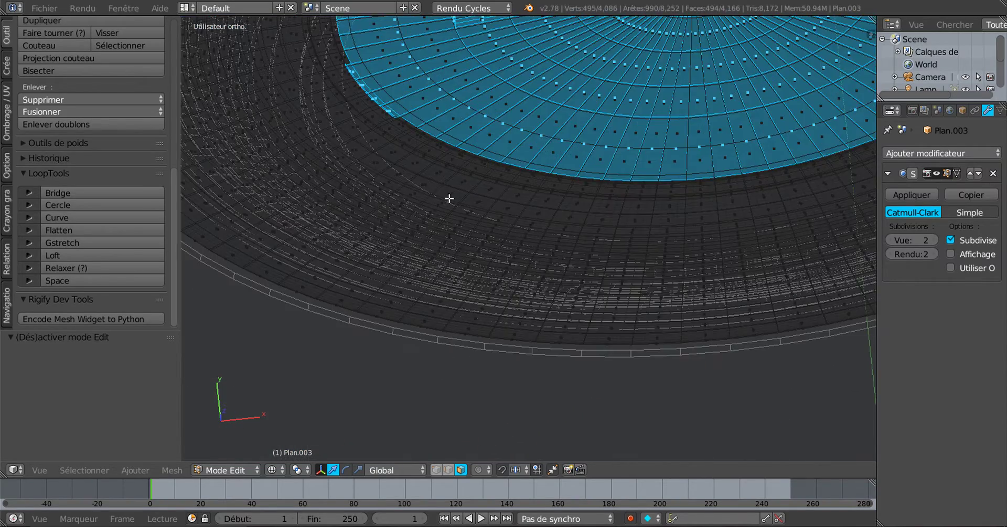
middle_click_drag(449, 198, 577, 297, "shift")
scroll(478, 236, "up", 4)
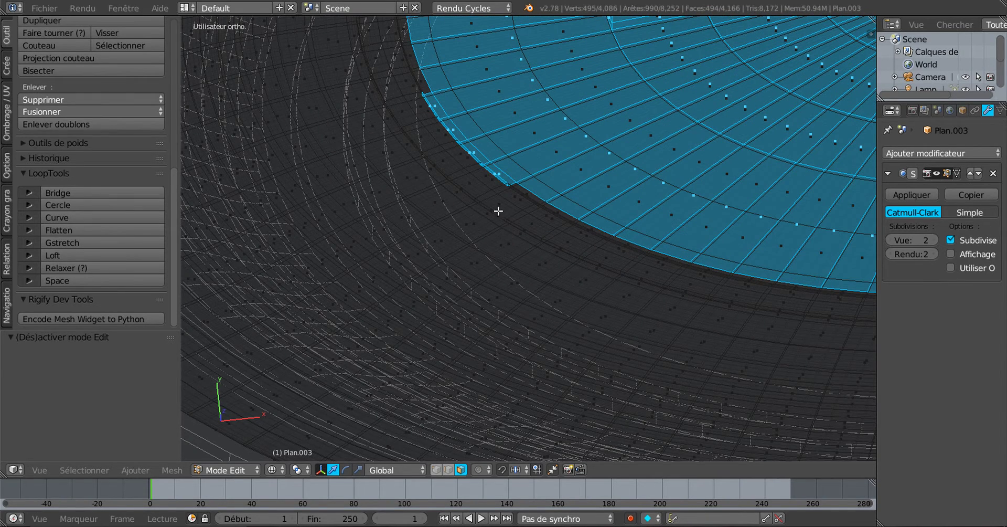
key("c")
mouse_move(493, 196)
middle_mouse_down()
mouse_move(458, 175)
mouse_move(463, 162)
mouse_move(441, 148)
mouse_move(424, 116)
middle_mouse_up()
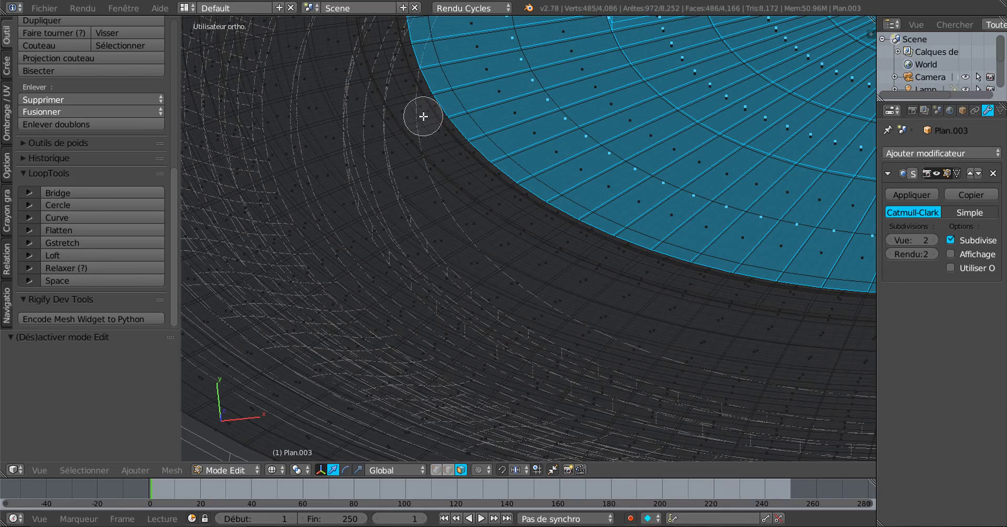
right_click(423, 116)
scroll(578, 174, "down", 8)
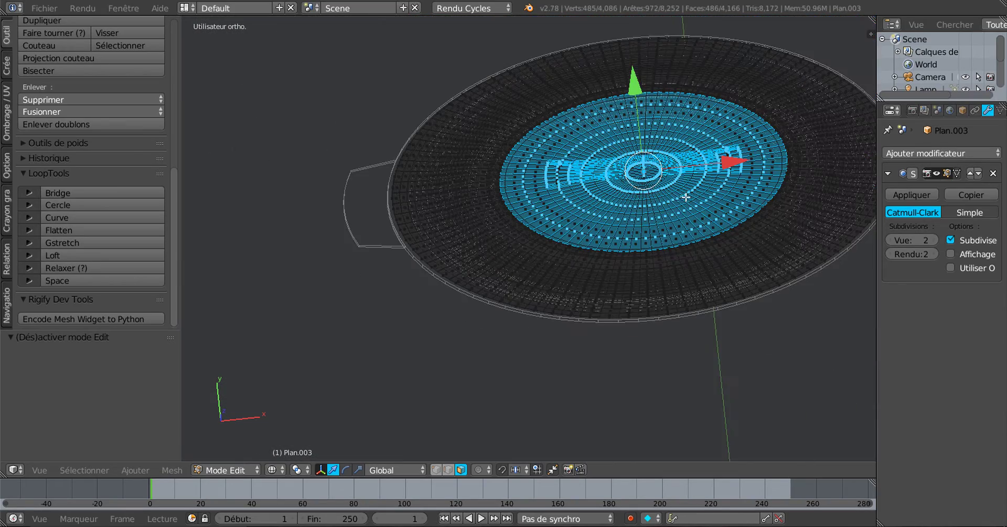
- Scale the selected handle and lid centre down by a factor of 0.696 on all axes
mouse_move(686, 197)
middle_mouse_down()
mouse_move(678, 220)
mouse_move(673, 121)
mouse_move(672, 131)
middle_mouse_up()
key("z")
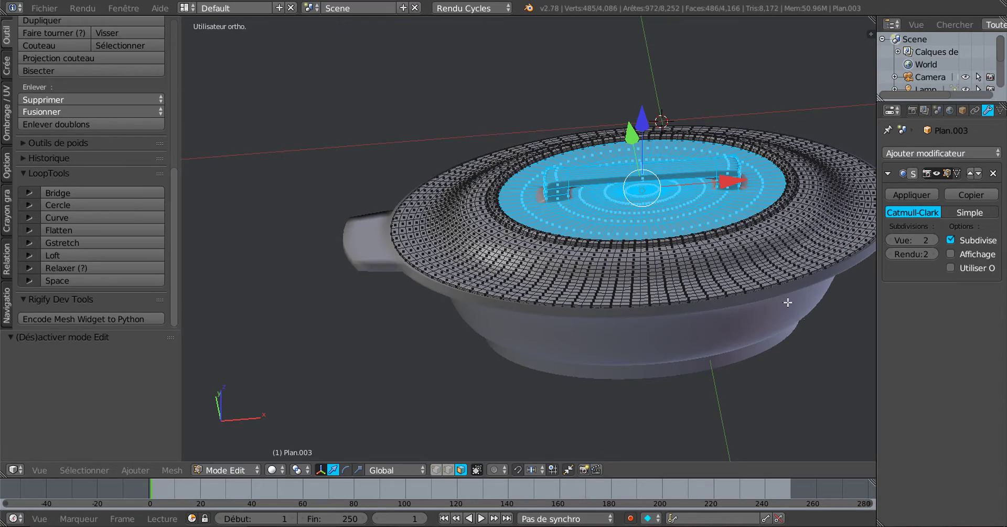
key("s")
left_click(759, 250)
mouse_move(733, 249)
middle_mouse_down()
mouse_move(727, 282)
mouse_move(756, 250)
mouse_move(634, 271)
mouse_move(661, 265)
middle_mouse_up()
key("z")
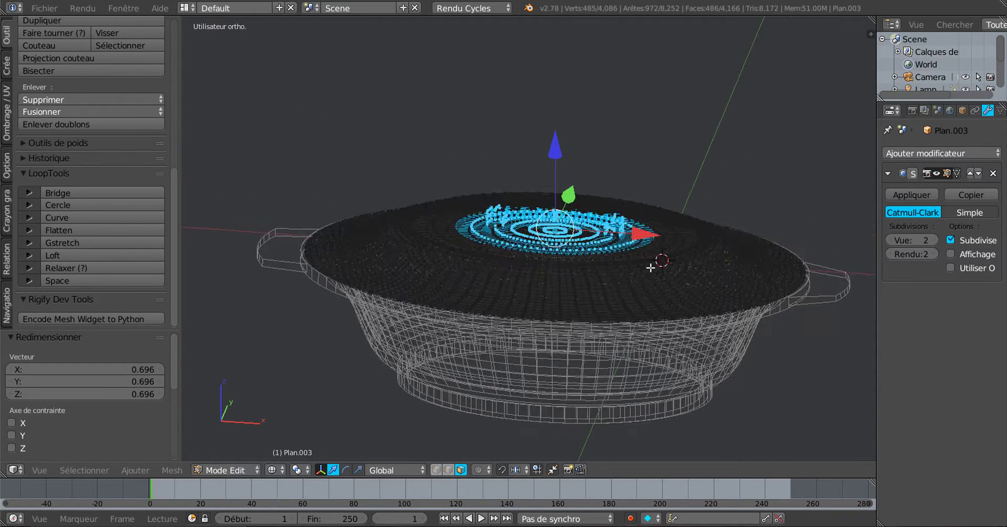
key("z")
scroll(610, 293, "up", 3)
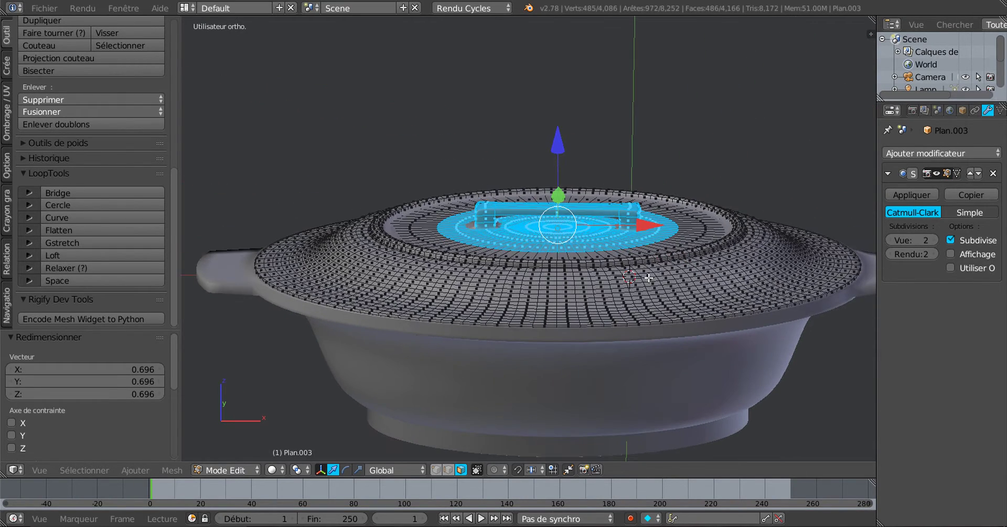
- Check the handle's proportions in Object mode and scale the selected handle and lid centre up by a factor of 1.153
key("Tab")
scroll(649, 277, "up", 3)
middle_click_drag(654, 275, 614, 256)
key("Tab")
mouse_move(619, 294)
middle_mouse_down()
mouse_move(623, 351)
mouse_move(616, 282)
middle_mouse_up()
key("Tab")
scroll(616, 281, "down", 3)
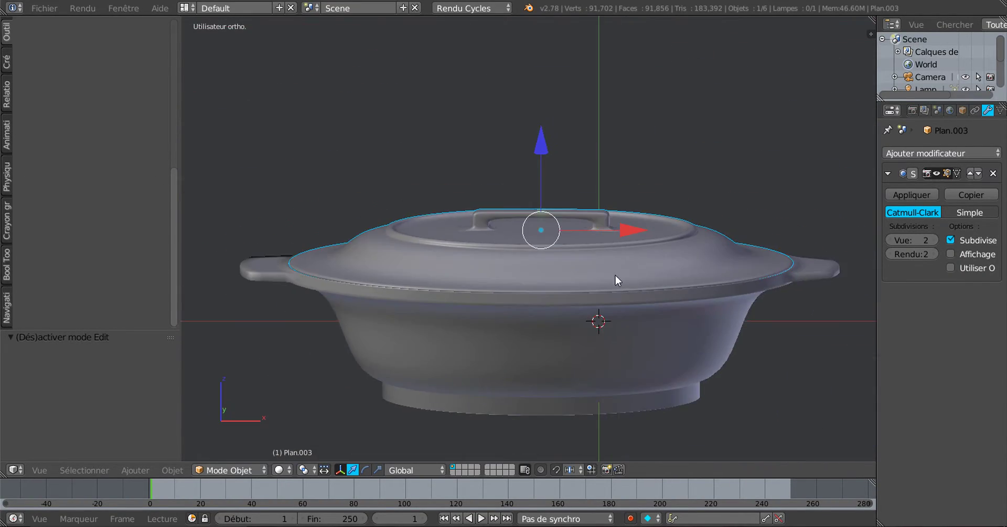
scroll(611, 265, "up", 1)
key("Tab")
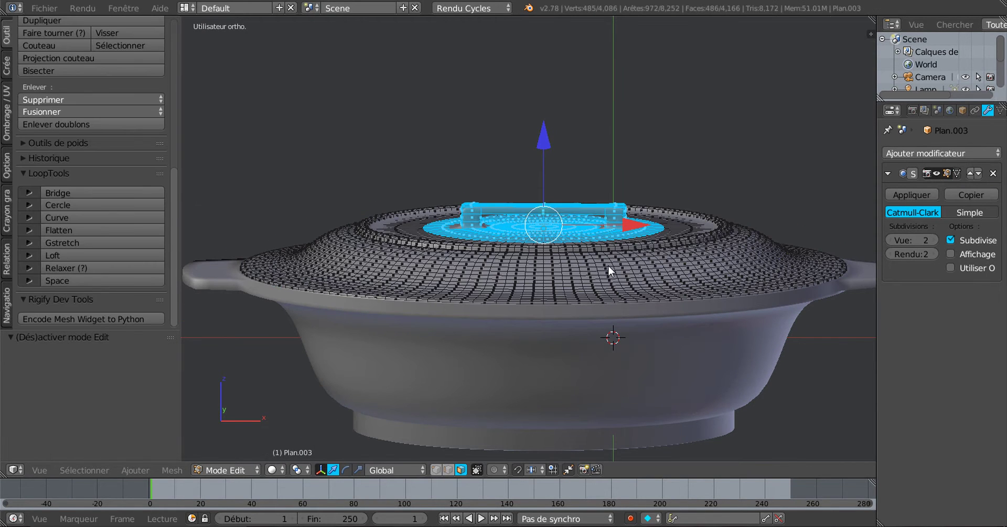
key("s")
left_click(641, 280)
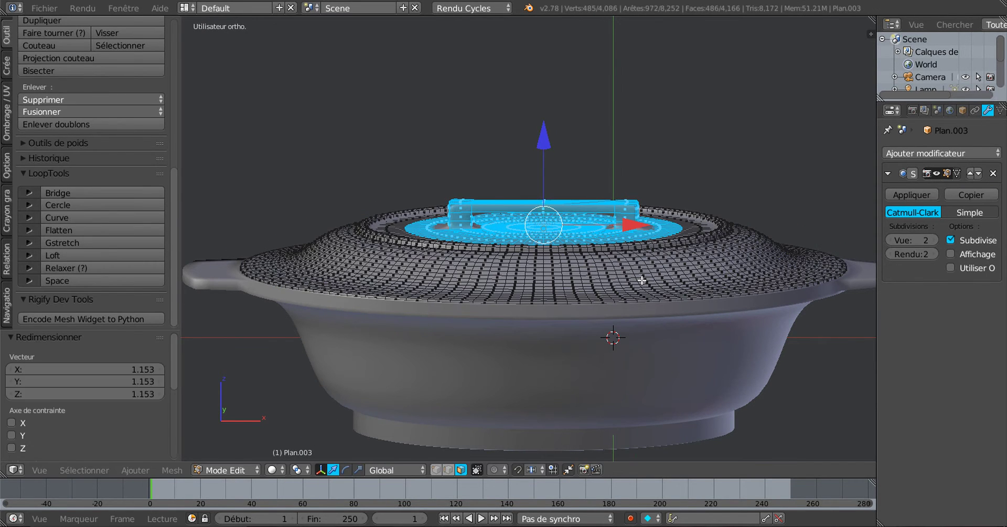
key("Tab")
mouse_move(641, 280)
middle_mouse_down()
mouse_move(655, 296)
mouse_move(639, 217)
middle_mouse_up()
scroll(600, 228, "up", 2)
- Clear the selection and box-select the handle bar with the upper part of both posts in wireframe front view
key("Tab")
scroll(609, 225, "up", 2)
key("KP_1")
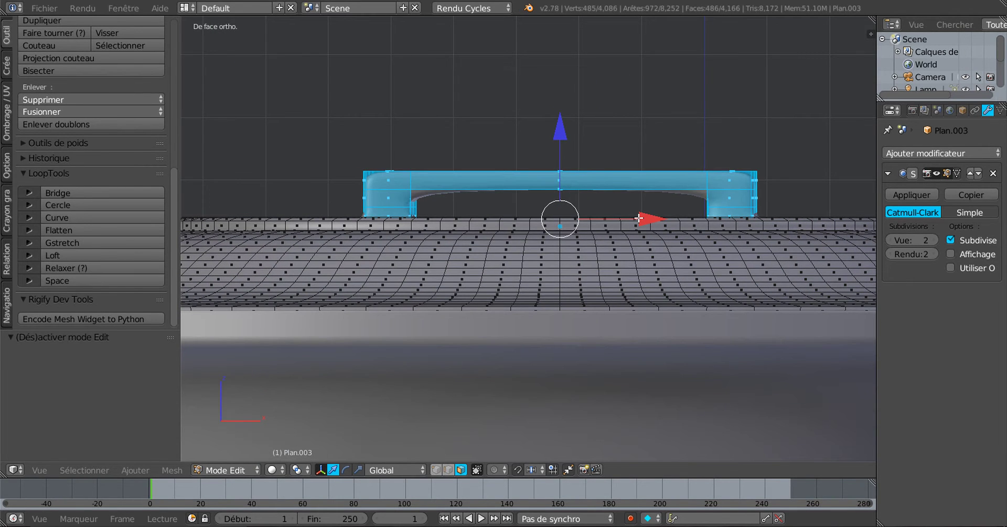
key("z")
key("a")
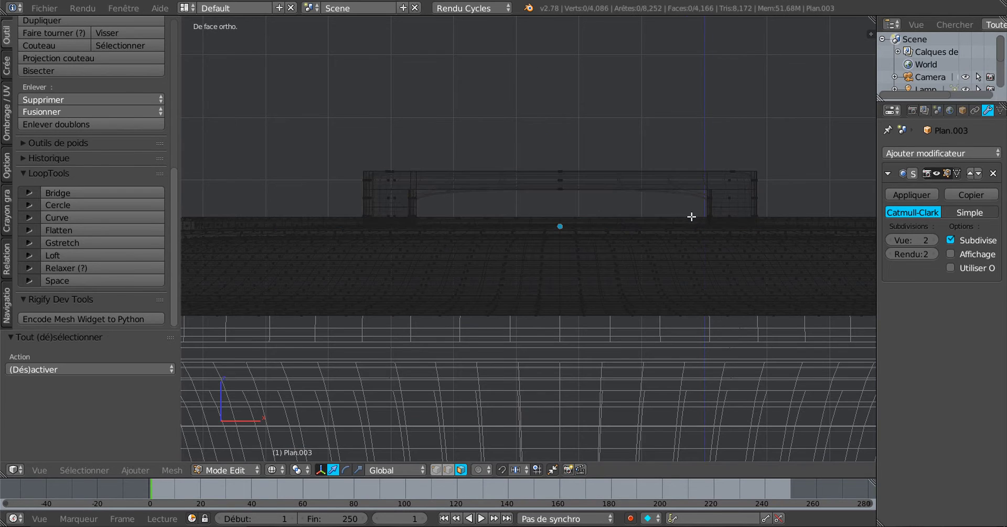
key("c")
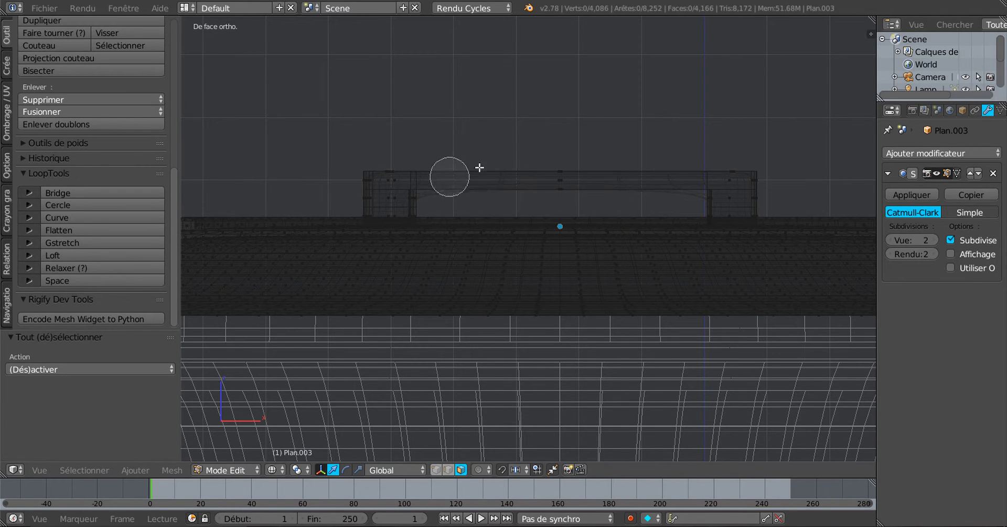
key("Escape")
key("b")
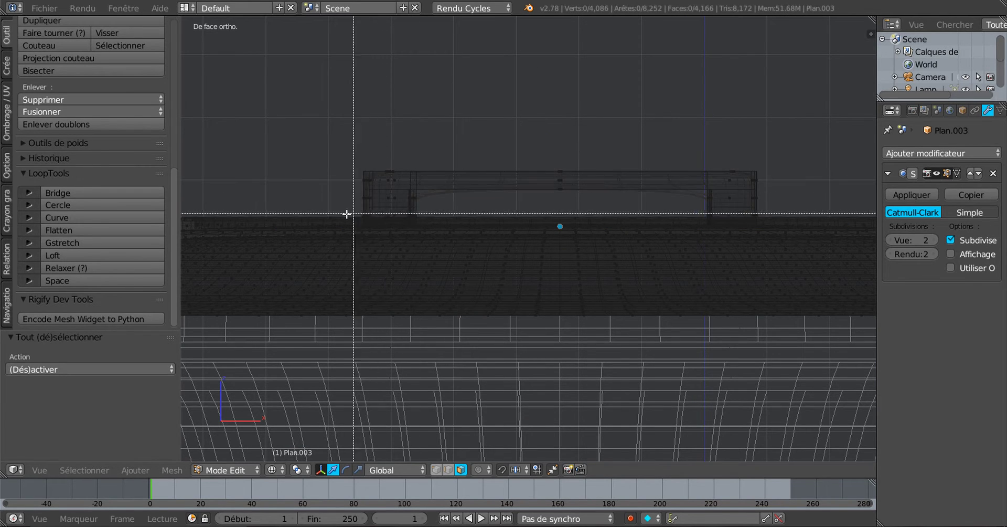
left_click_drag(341, 205, 801, 149)
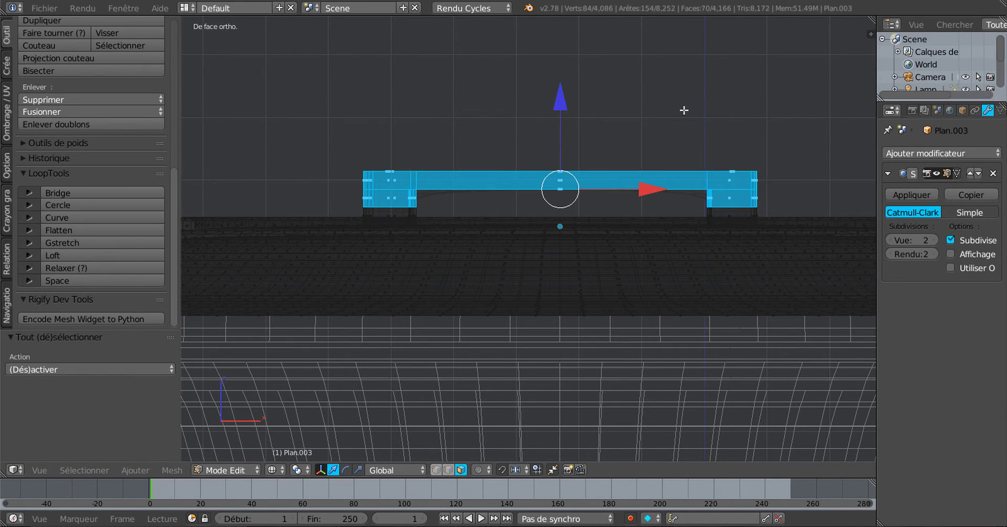
- Raise the selected upper part of the handle by 0.002 along Z and check the smoothed lid in Object mode
left_click_drag(568, 109, 564, 95)
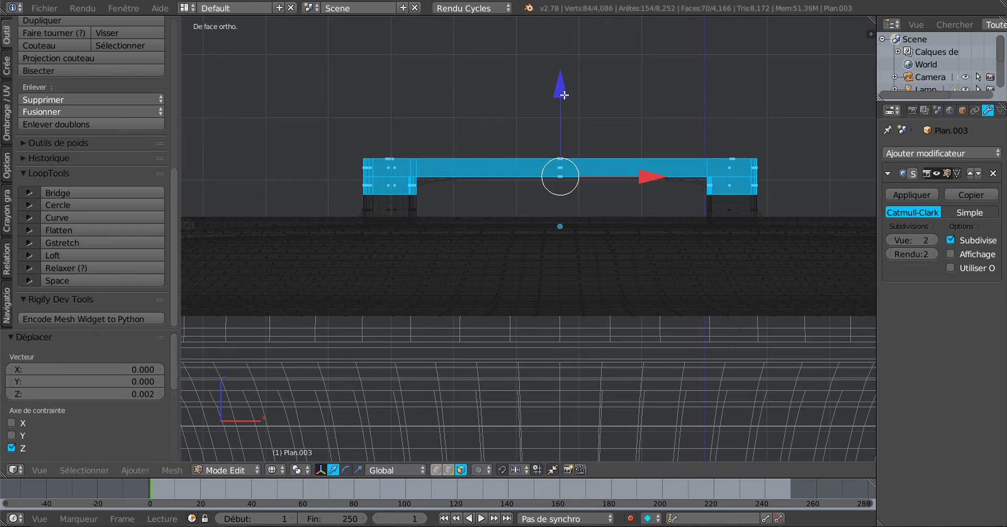
key("Tab")
middle_click_drag(631, 112, 612, 178)
key("Tab")
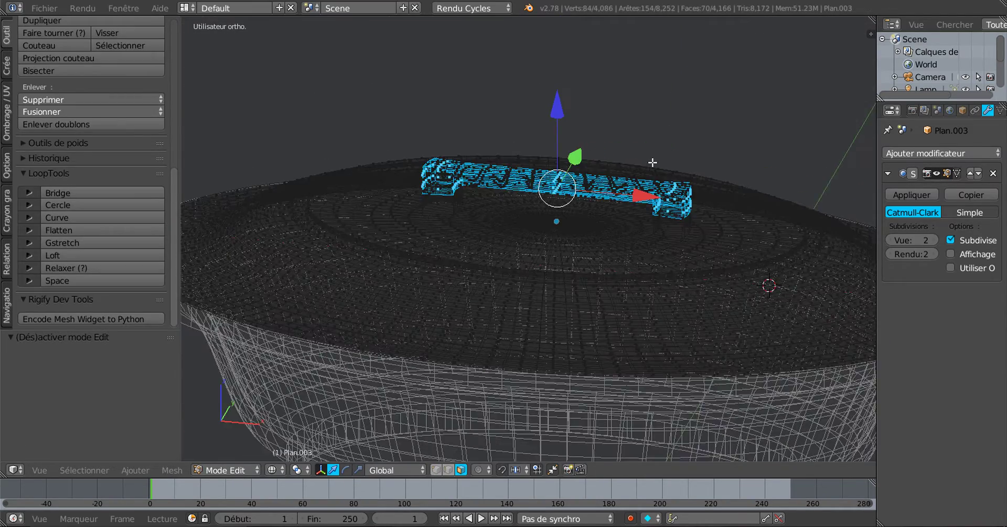
key("z")
middle_click_drag(662, 236, 715, 237)
key("Tab")
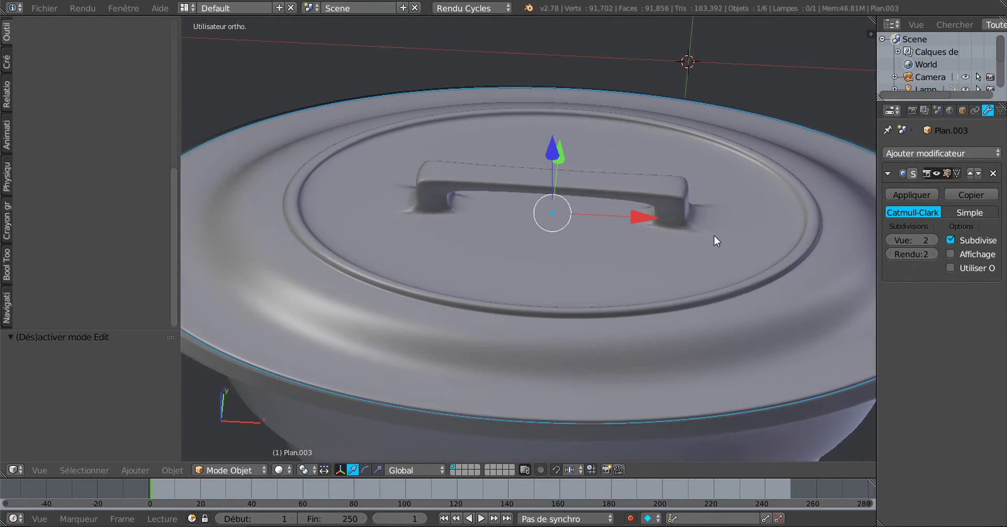
- Cut three evenly spaced edge loops into the lid ring just outside the handle posts and check the smoothed result in Object mode
key("Tab")
scroll(715, 220, "up", 1)
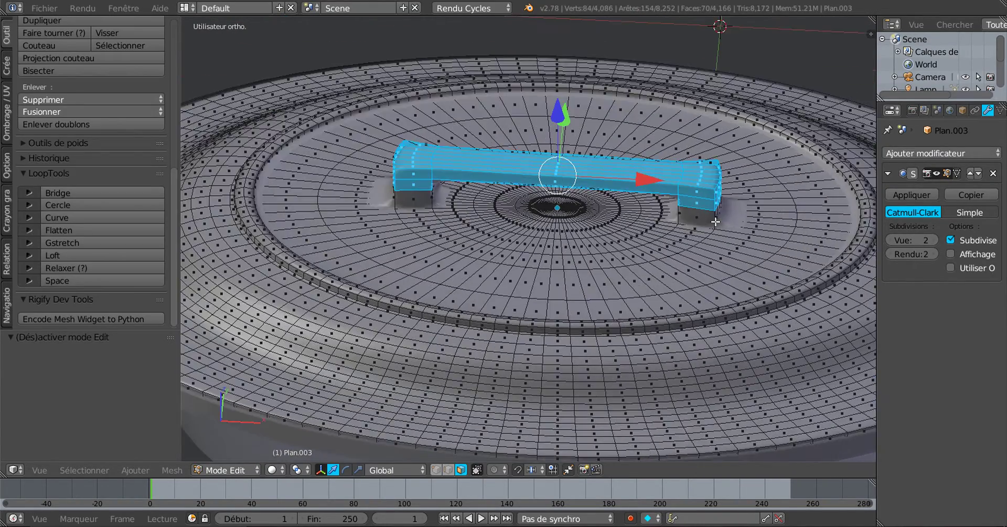
key("Tab")
key("Tab")
key("ctrl+r")
scroll(735, 230, "up", 3)
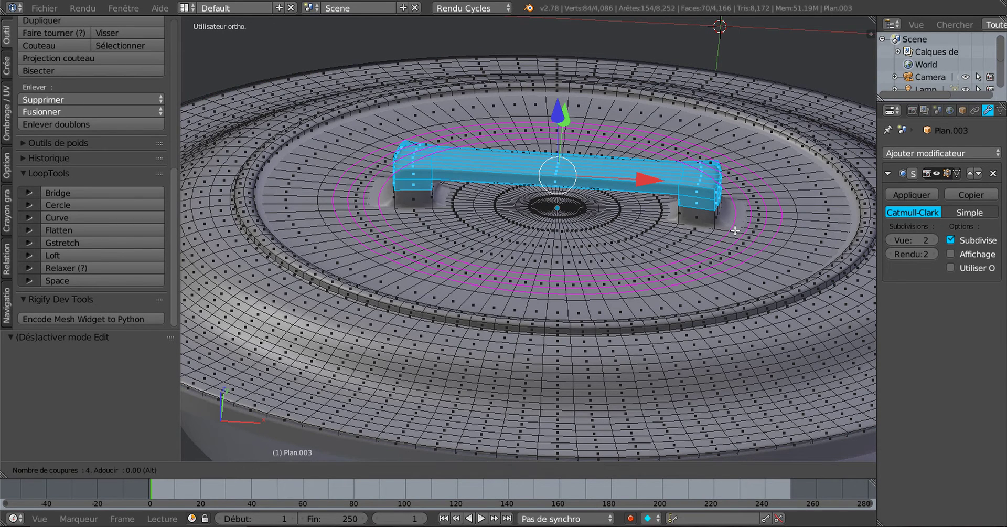
left_click(735, 230)
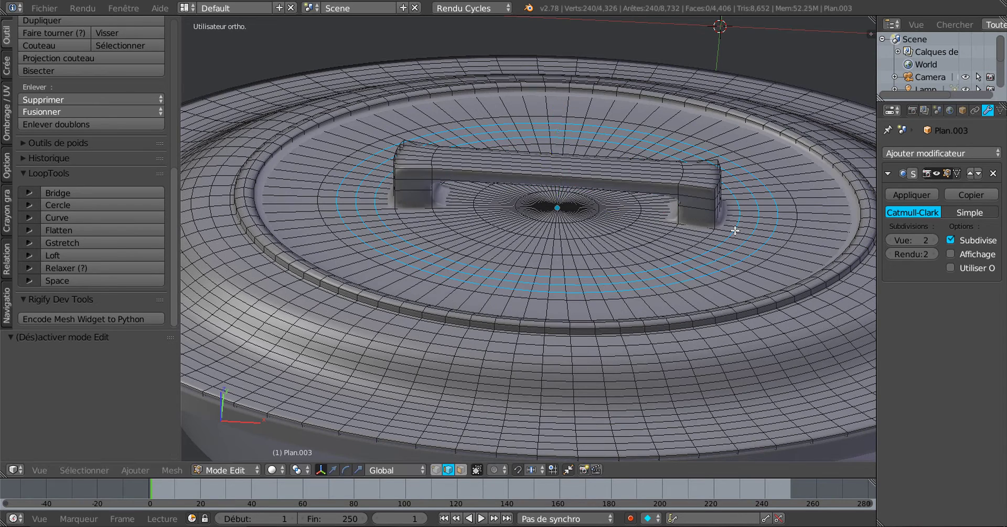
right_click(735, 230)
key("Tab")
mouse_move(712, 276)
middle_mouse_down()
mouse_move(713, 241)
mouse_move(719, 250)
mouse_move(695, 270)
mouse_move(603, 267)
mouse_move(661, 256)
mouse_move(623, 229)
mouse_move(618, 253)
mouse_move(618, 241)
middle_mouse_up()
- Cut three edge loops into the lid ring just inside the handle posts and inspect the smoothed lid in Object mode
key("Tab")
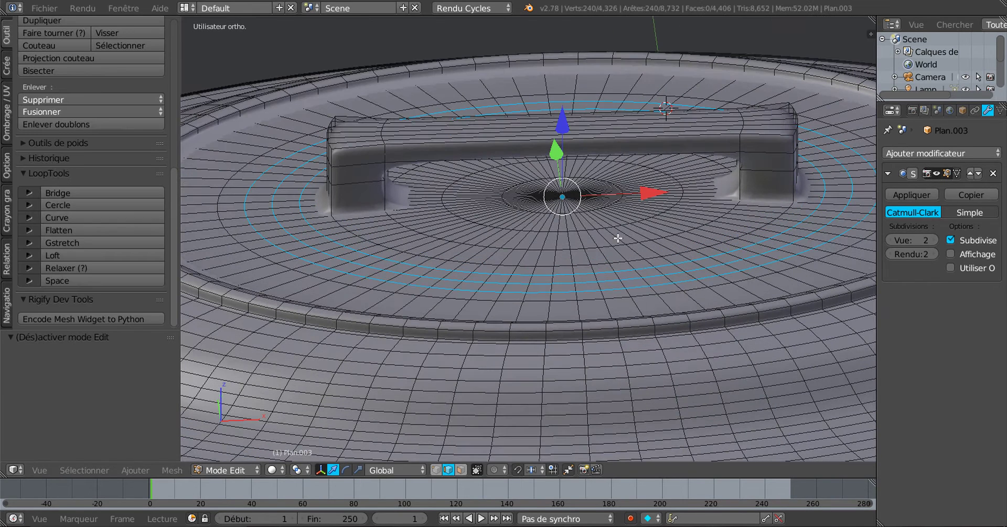
key("ctrl+r")
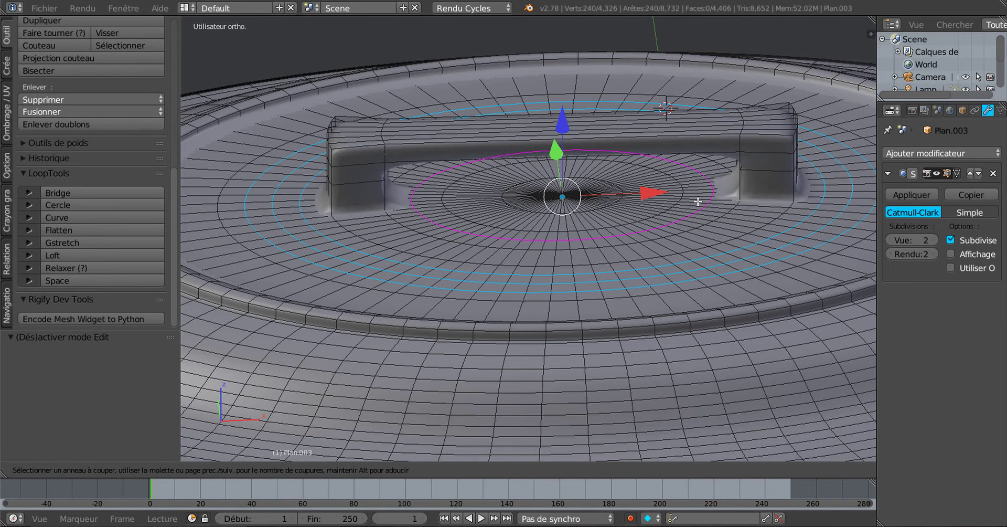
scroll(698, 201, "up", 2)
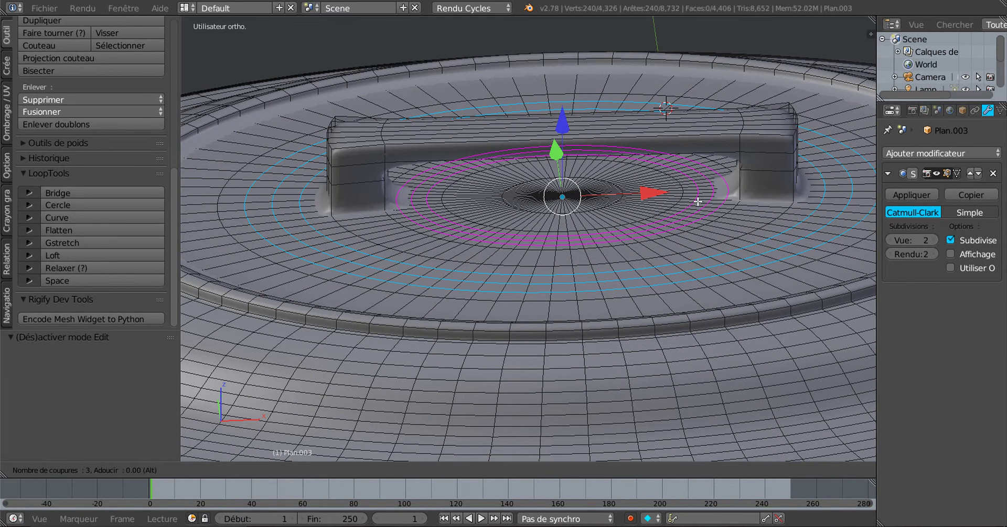
left_click(698, 201)
right_click(698, 202)
key("Tab")
mouse_move(699, 203)
middle_mouse_down()
mouse_move(698, 252)
mouse_move(680, 177)
mouse_move(680, 233)
mouse_move(688, 197)
middle_mouse_up()
scroll(638, 219, "down", 3)
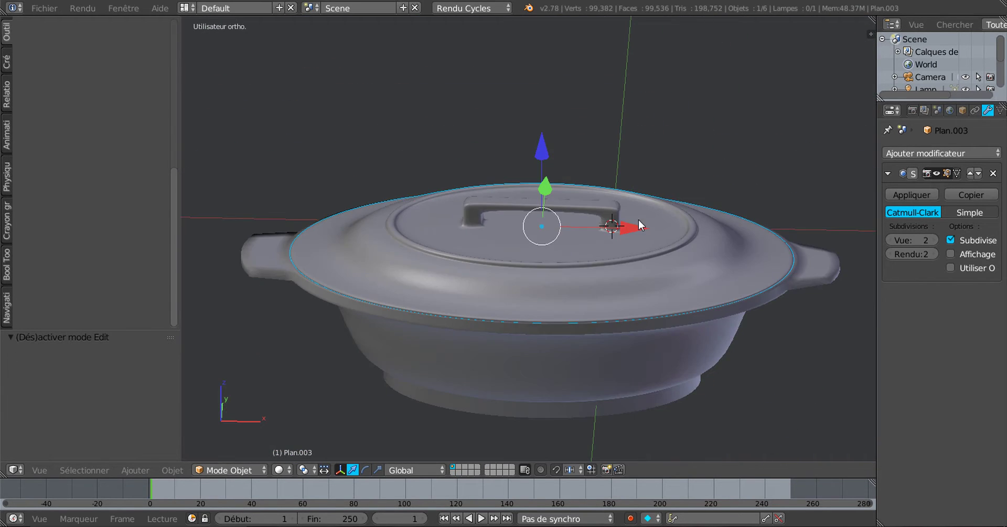
middle_click_drag(638, 220, 591, 247)
- In face selection mode, circle-select the row of six faces across the outer end of the handle bar, above one post
scroll(610, 300, "up", 4)
key("Tab")
scroll(592, 245, "up", 2)
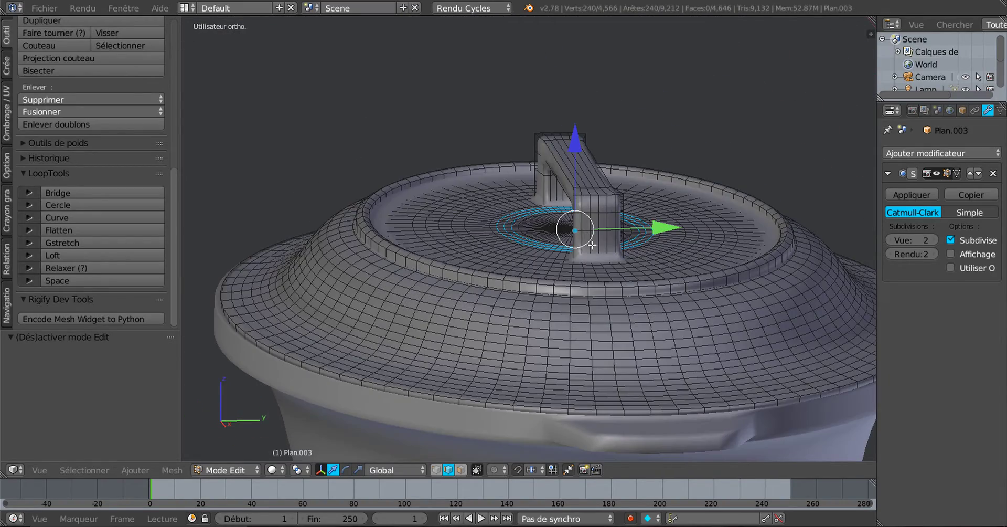
left_click(460, 470)
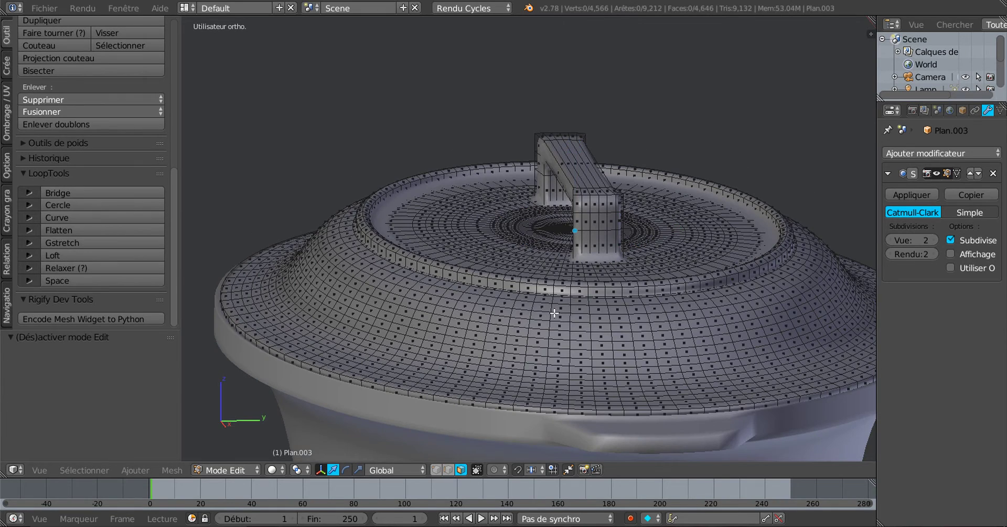
scroll(614, 186, "up", 3)
key("c")
left_click_drag(613, 181, 671, 179)
right_click(671, 179, "shift")
right_click(684, 180, "shift")
scroll(681, 205, "down", 3)
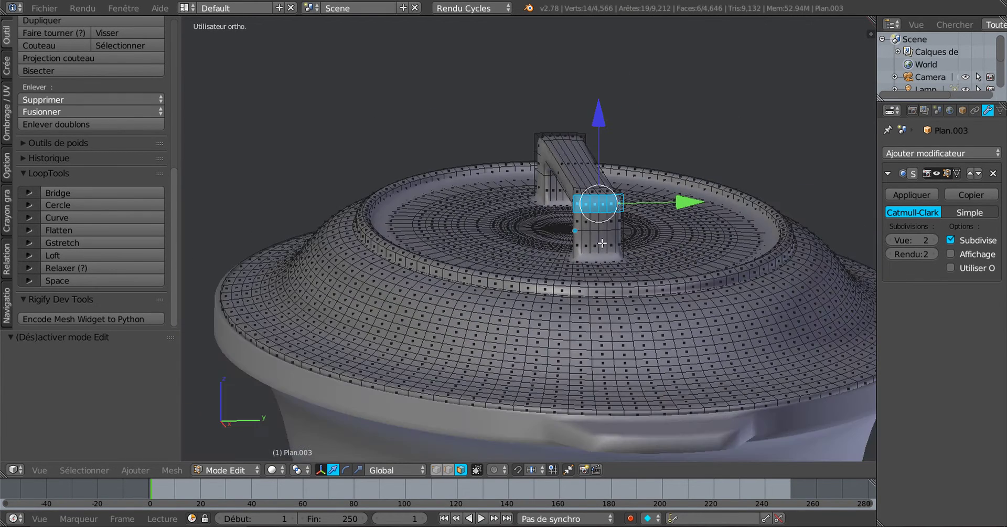
- Add the matching row of six outer faces at the opposite end of the handle bar to the selection
middle_click_drag(674, 243, 713, 255)
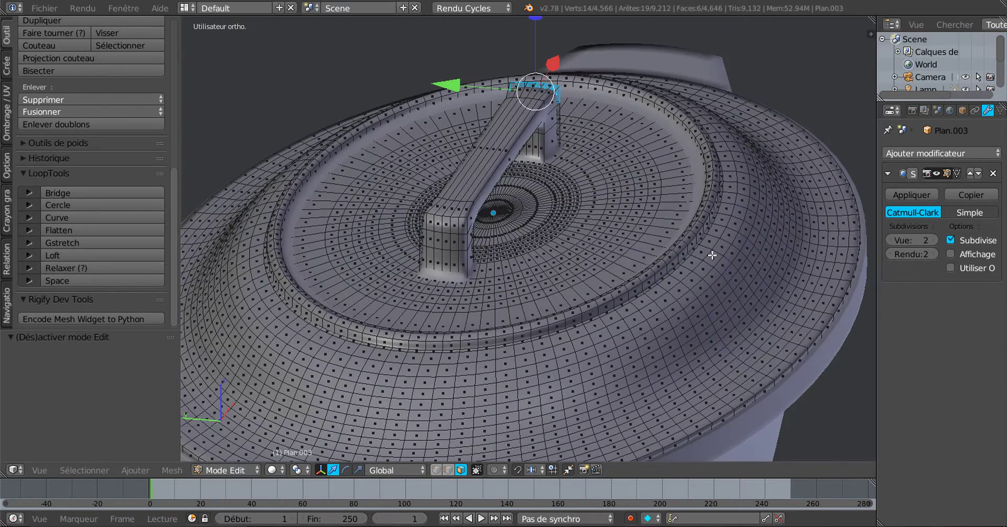
right_click(455, 226, "shift")
right_click(451, 226, "shift")
right_click(448, 225, "shift")
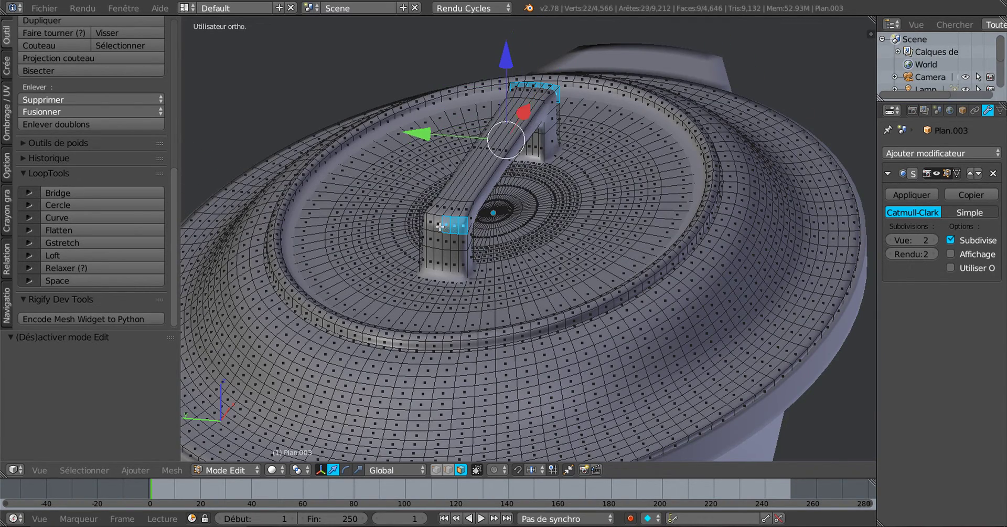
right_click(436, 226, "shift")
right_click(429, 225, "shift")
right_click(426, 224, "shift")
middle_click_drag(425, 224, 413, 290)
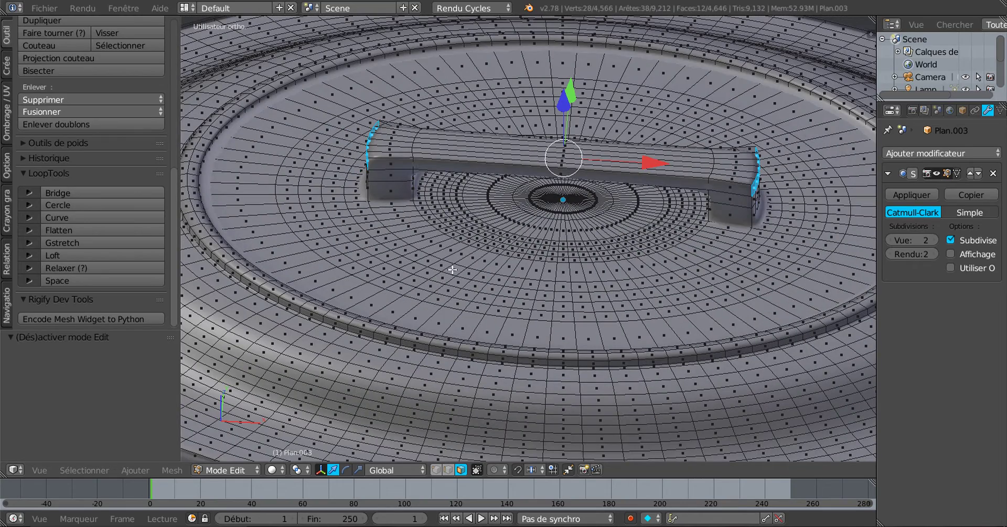
- Extrude both handle end faces in place in top view and scale them by 2.108 along X about their individual origins
key("KP_7")
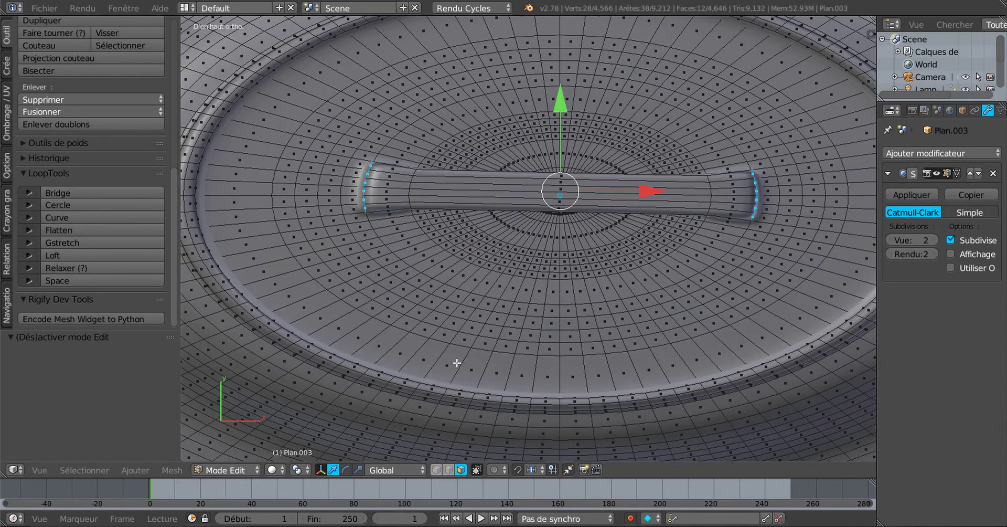
left_click(297, 470)
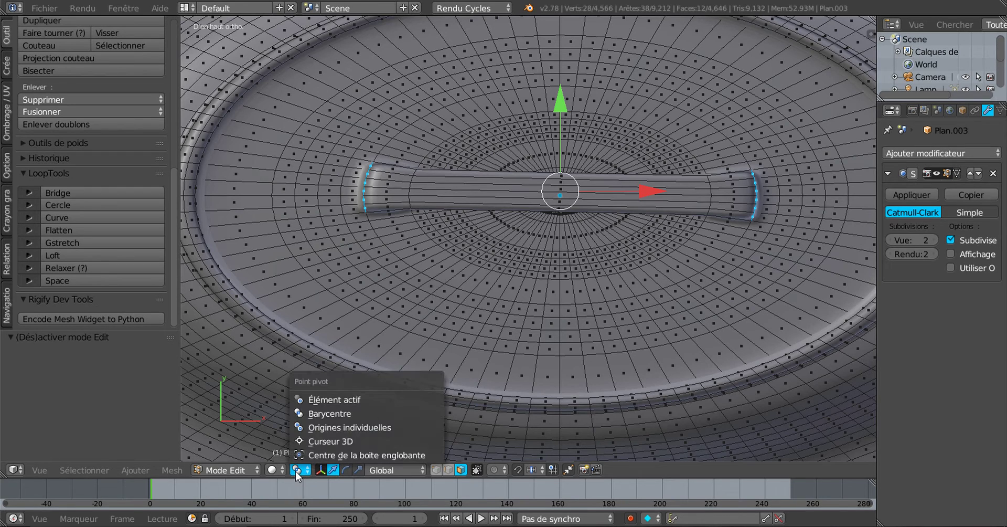
left_click(344, 426)
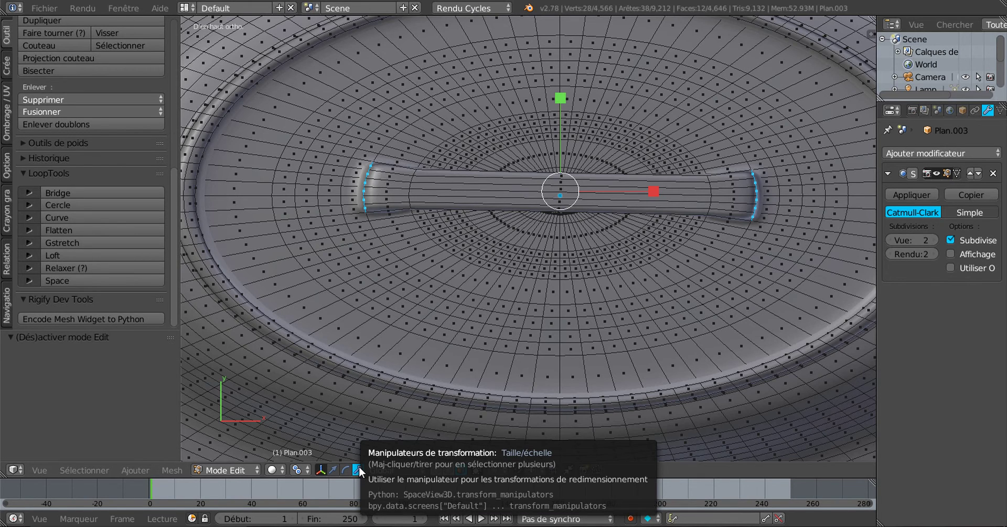
key("e")
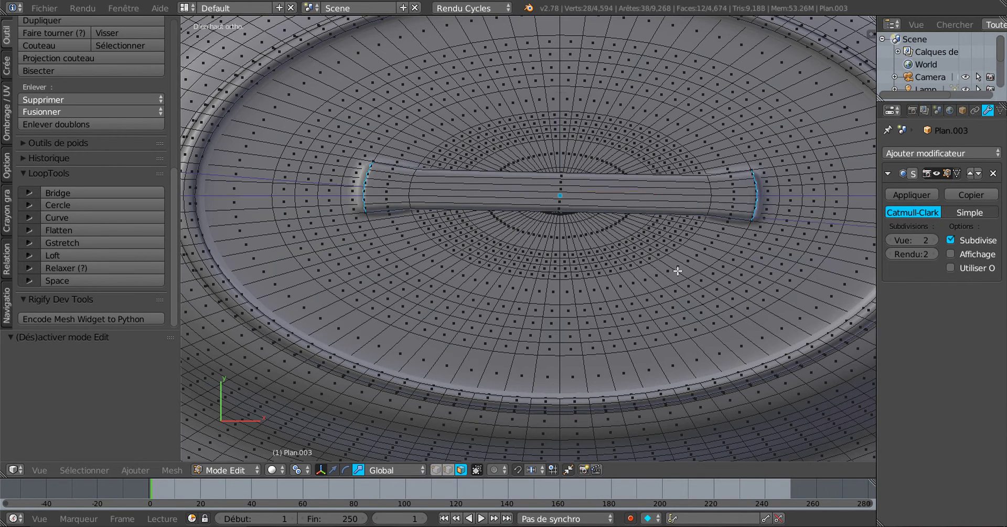
right_click(678, 270)
key("s")
key("x")
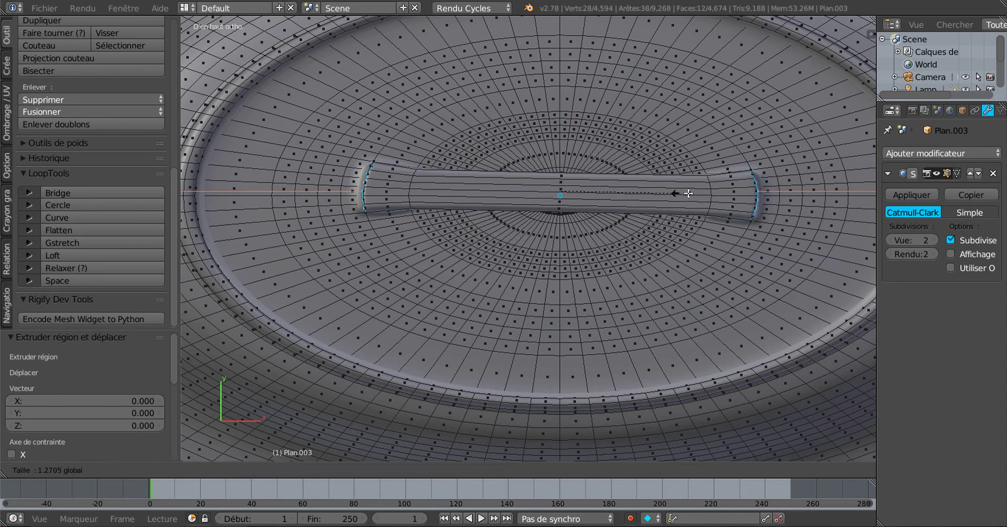
left_click(751, 204)
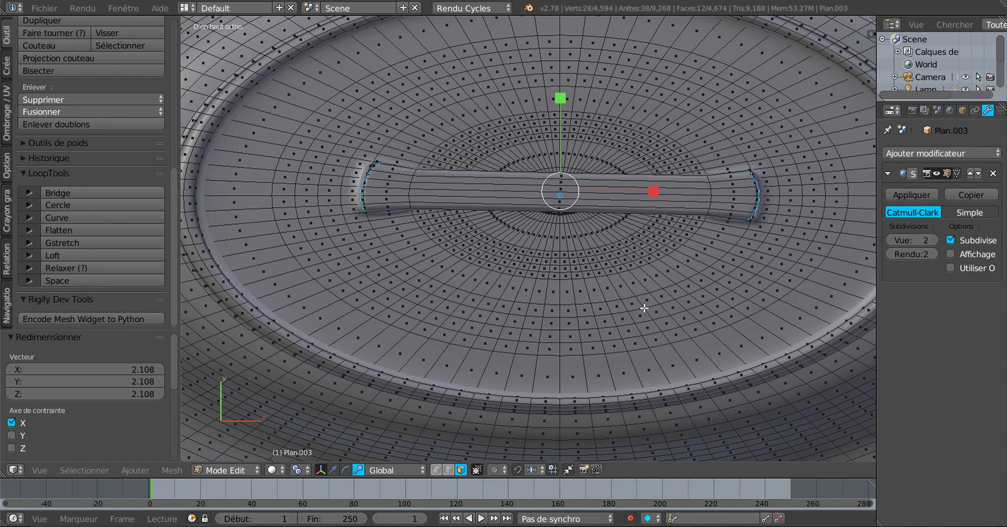
- Set the pivot to the median point and scale the extruded handle ends outward by 1.335 on all axes
left_click(298, 470)
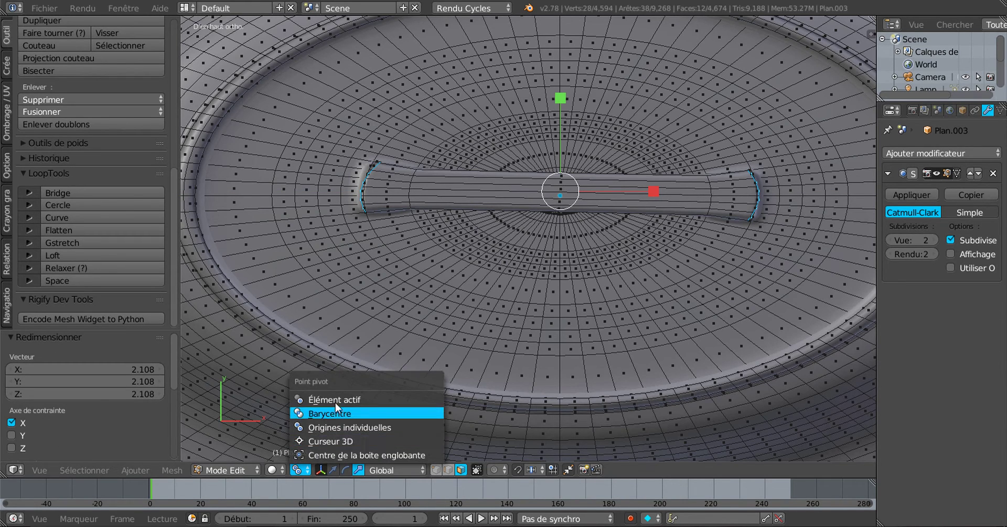
left_click(321, 414)
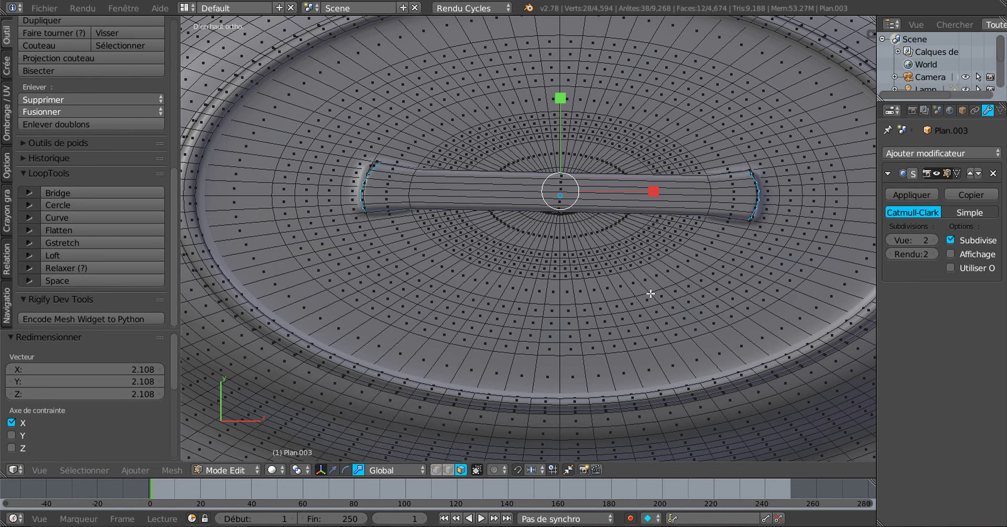
key("s")
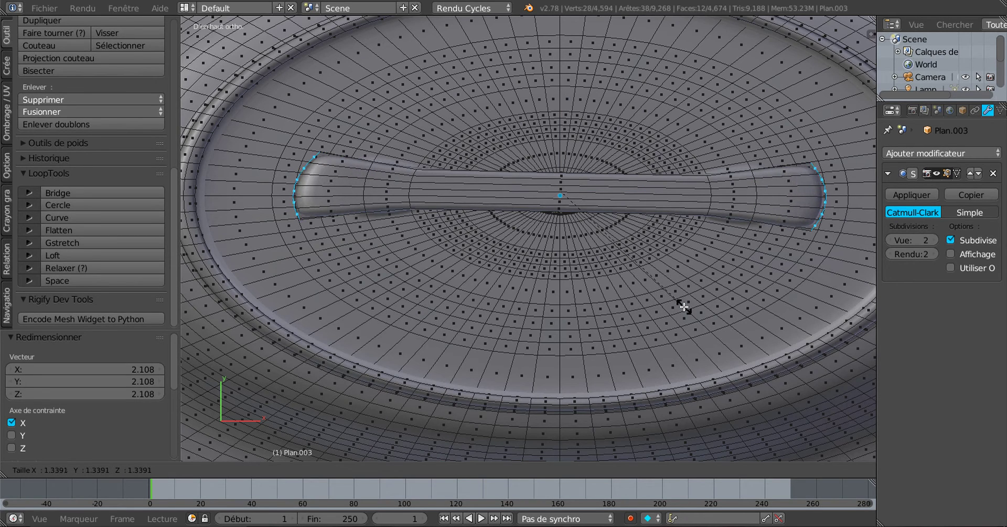
left_click(683, 307)
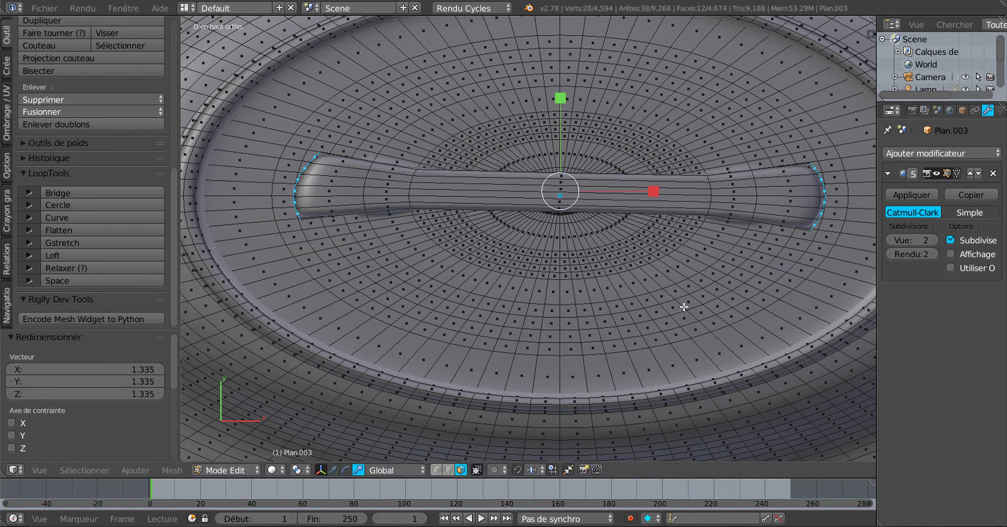
- Taper both extruded handle ends by scaling them to 0.489 on all axes about their individual origins
middle_click_drag(687, 274, 690, 312)
left_click(272, 470)
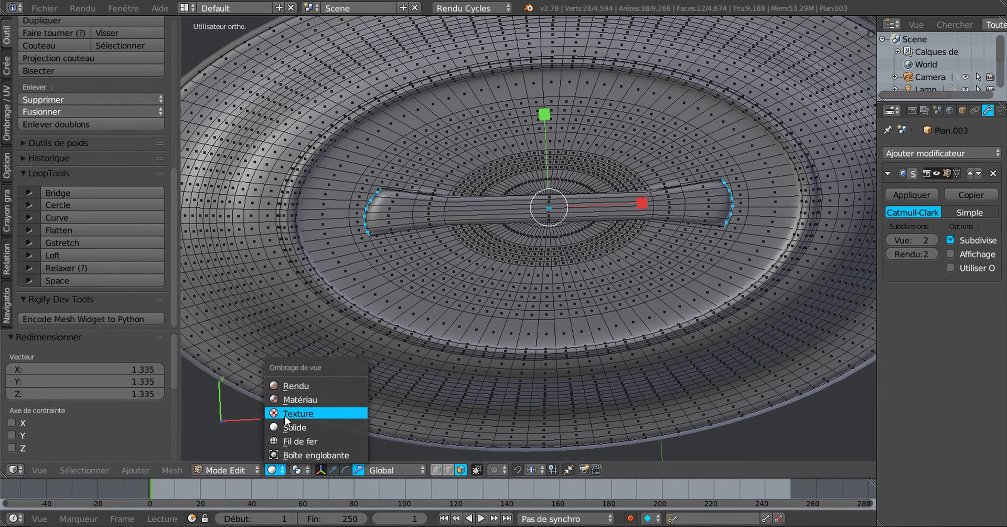
left_click(296, 470)
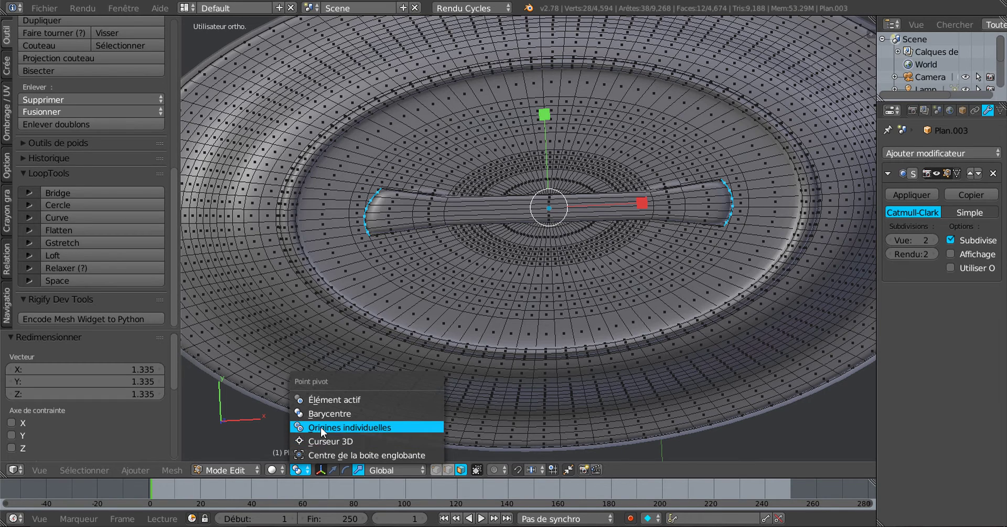
left_click(303, 428)
key("s")
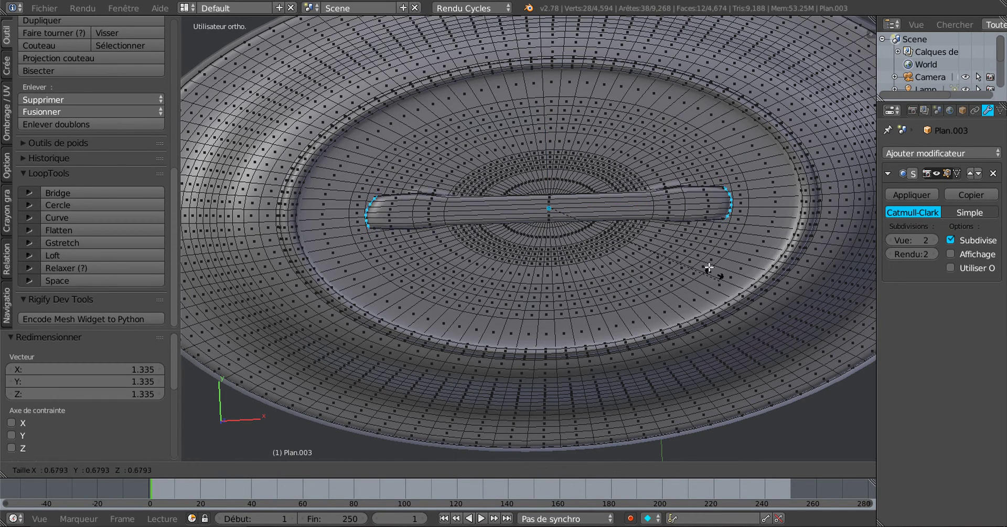
left_click(680, 241)
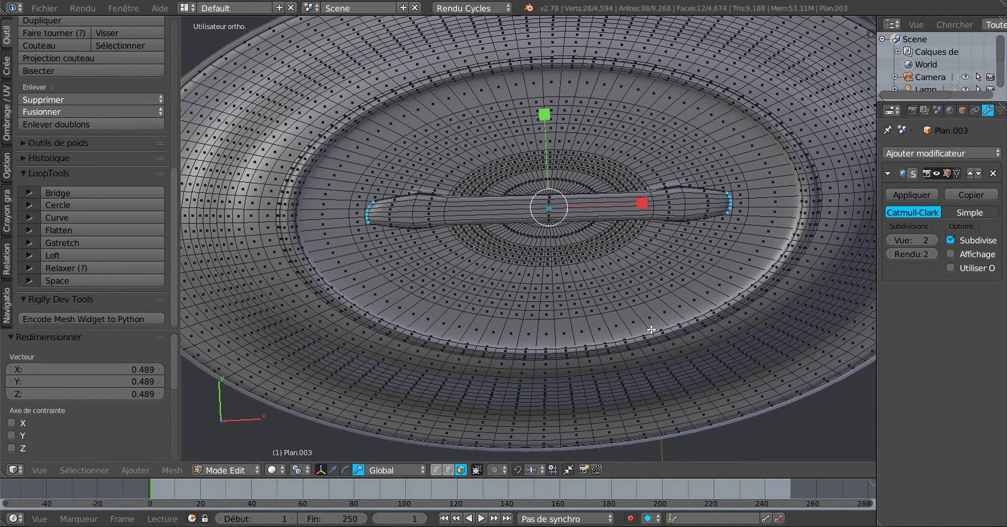
mouse_move(652, 330)
middle_mouse_down()
mouse_move(653, 252)
mouse_move(625, 326)
mouse_move(639, 322)
middle_mouse_up()
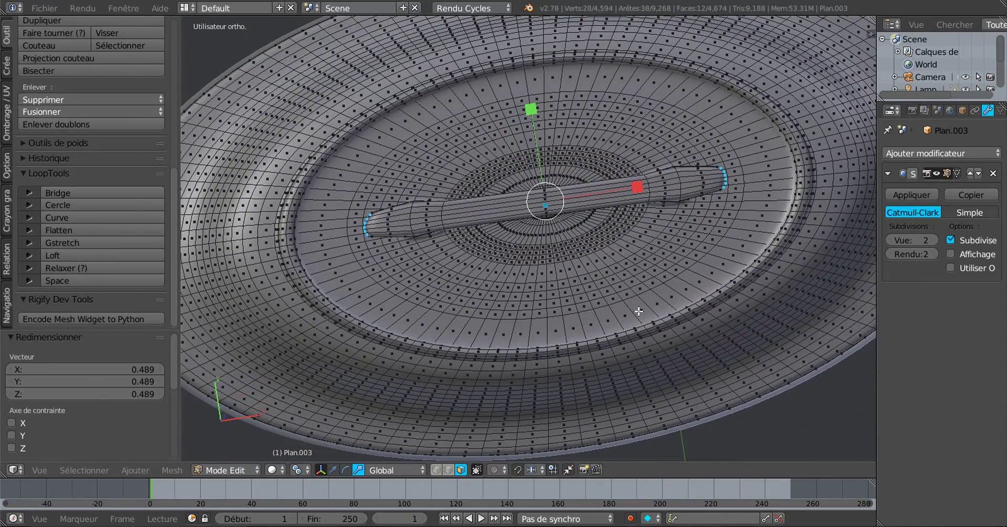
- Scale the handle tips along X by 1.222 about individual origins, and spread them by 1.142 along X about the median point
key("KP_7")
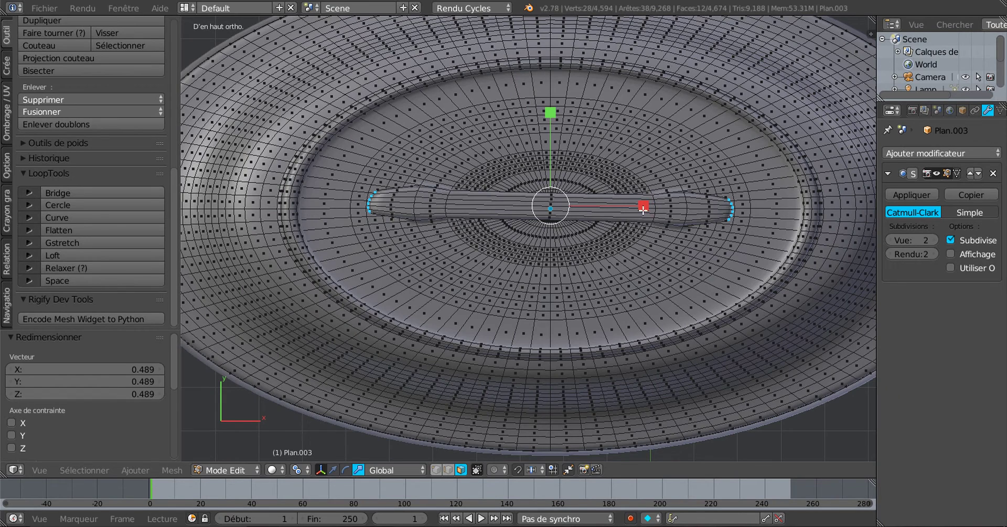
key("s")
key("x")
left_click(640, 246)
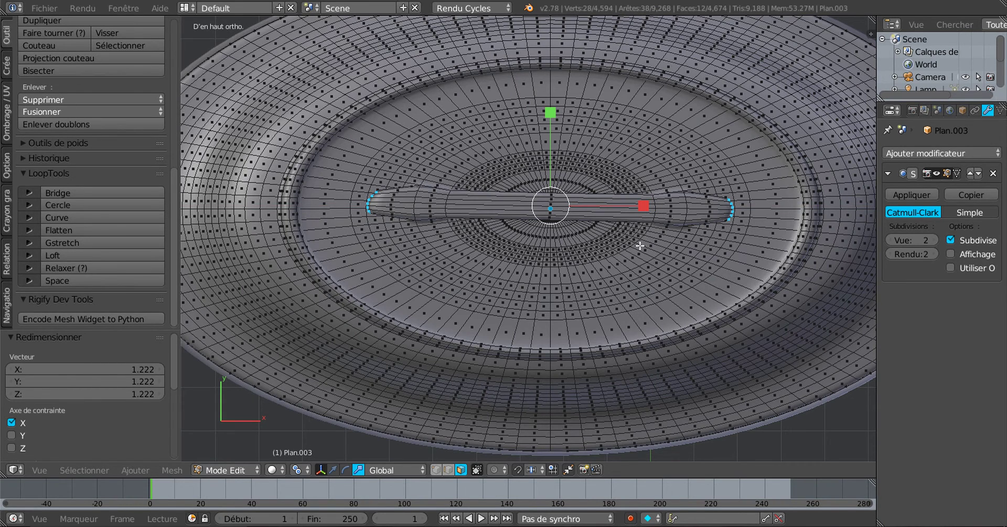
left_click(297, 469)
left_click(322, 415)
left_click_drag(640, 208, 653, 208)
middle_click_drag(628, 286, 641, 258)
- Rotate both handle tips about 11 degrees counter-clockwise in top view around the median point and return to Object mode
key("KP_7")
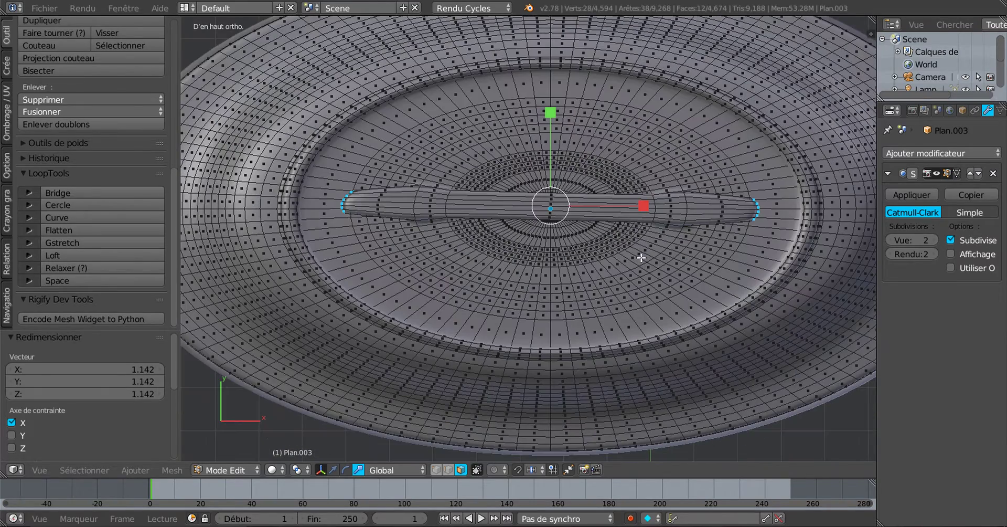
key("r")
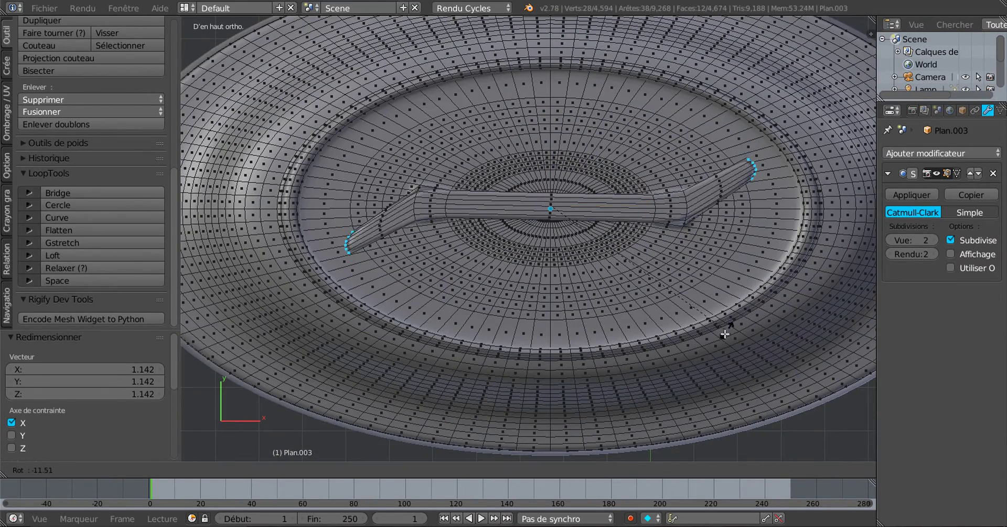
left_click(726, 340)
middle_click_drag(690, 304, 580, 313)
key("Tab")
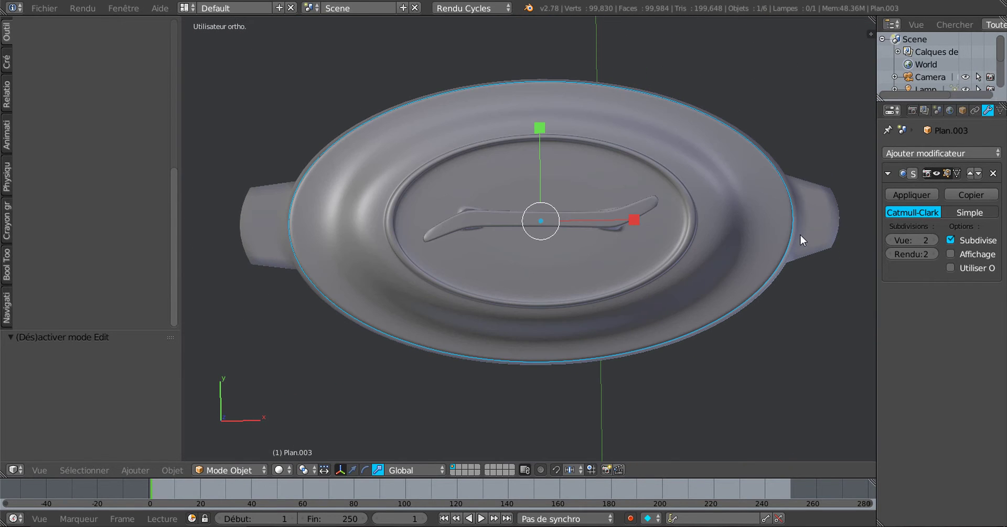
- Inspect the smoothed handle with its swept tips from the side and select the tureen's bowl
key("Tab")
key("Tab")
middle_click_drag(659, 351, 601, 258)
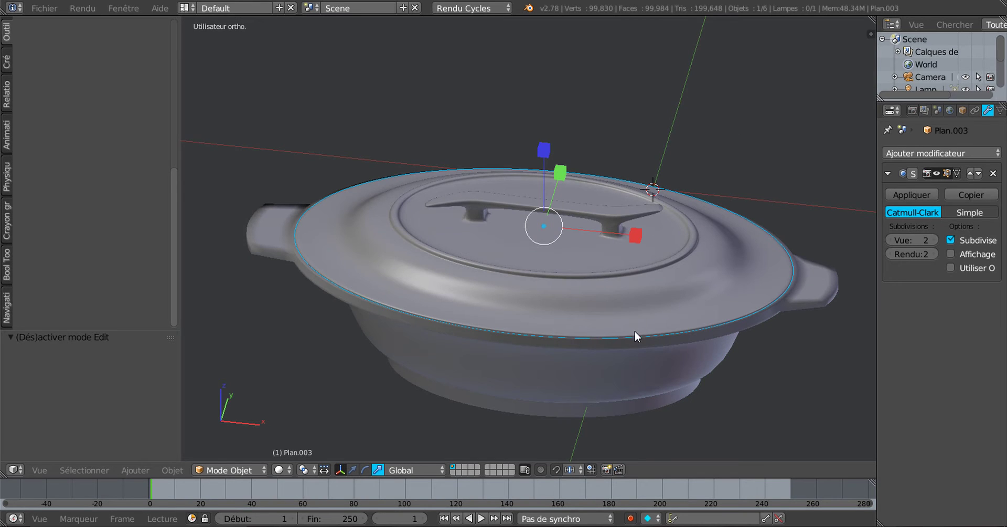
right_click(670, 362)
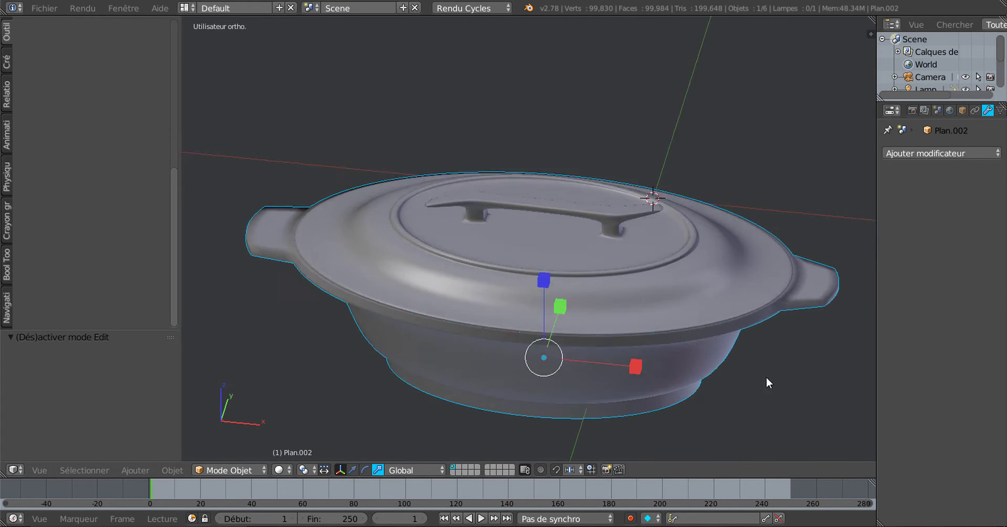
- Select all vertices of both side handle ends of the bowl in Edit mode, using wireframe top view and vertex selection
key("Tab")
middle_click_drag(766, 376, 748, 411)
scroll(751, 299, "up", 4)
scroll(751, 299, "down", 5)
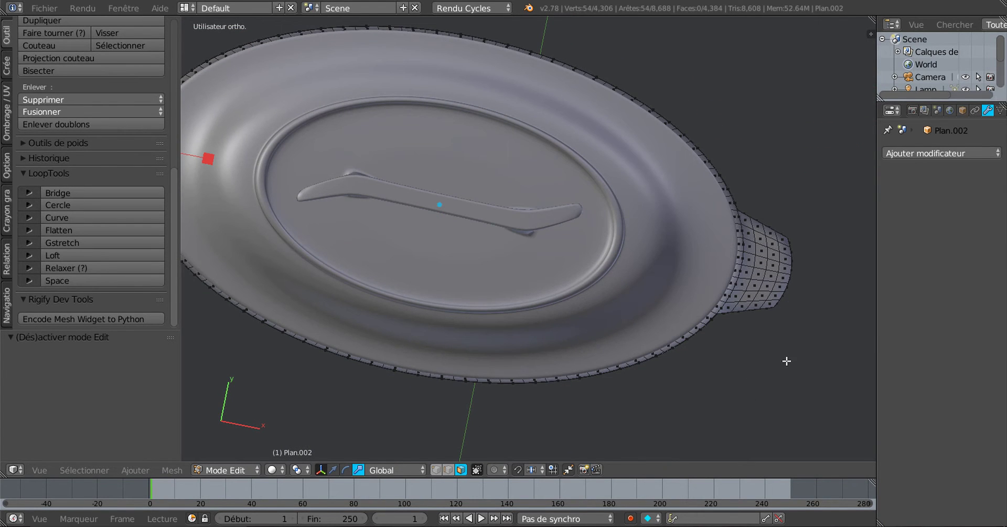
key("KP_7")
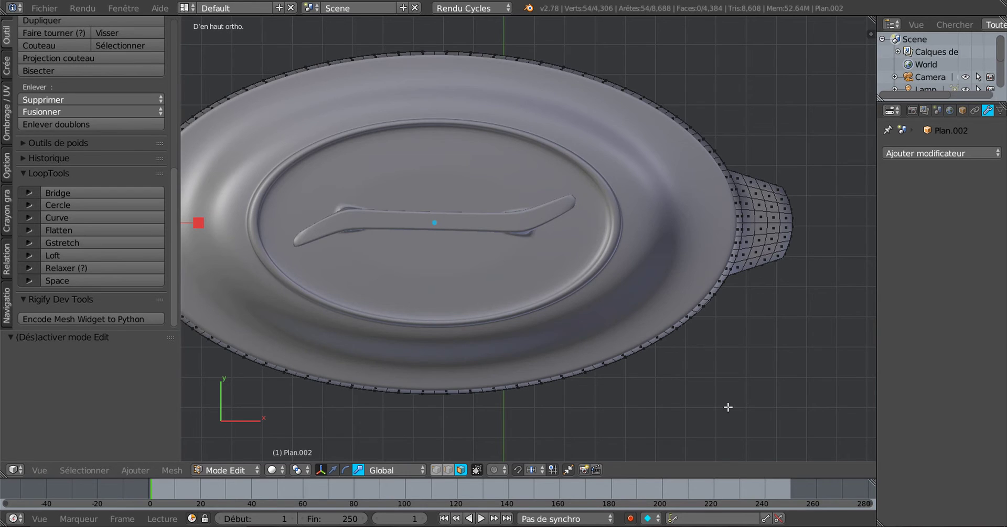
scroll(704, 400, "down", 2)
middle_click_drag(677, 380, 659, 363)
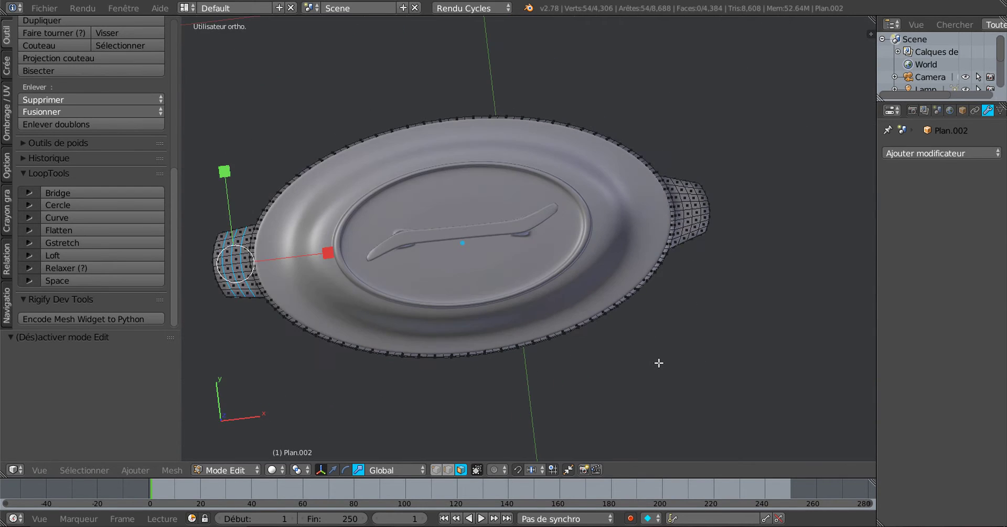
key("KP_7")
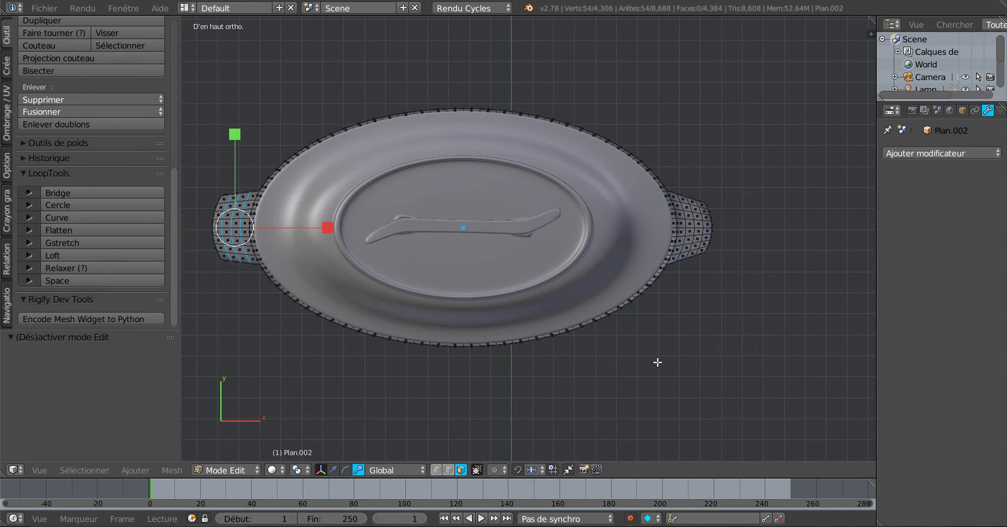
key("z")
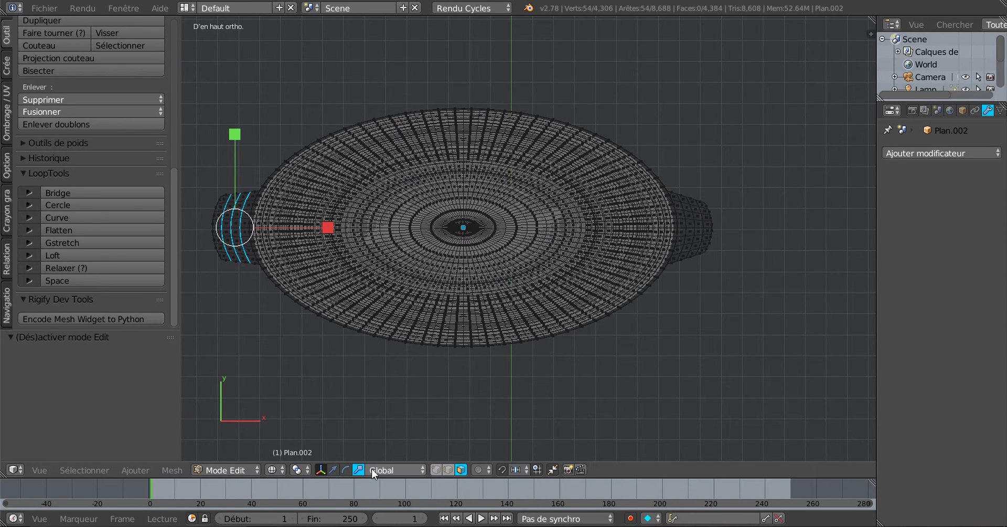
left_click(436, 469)
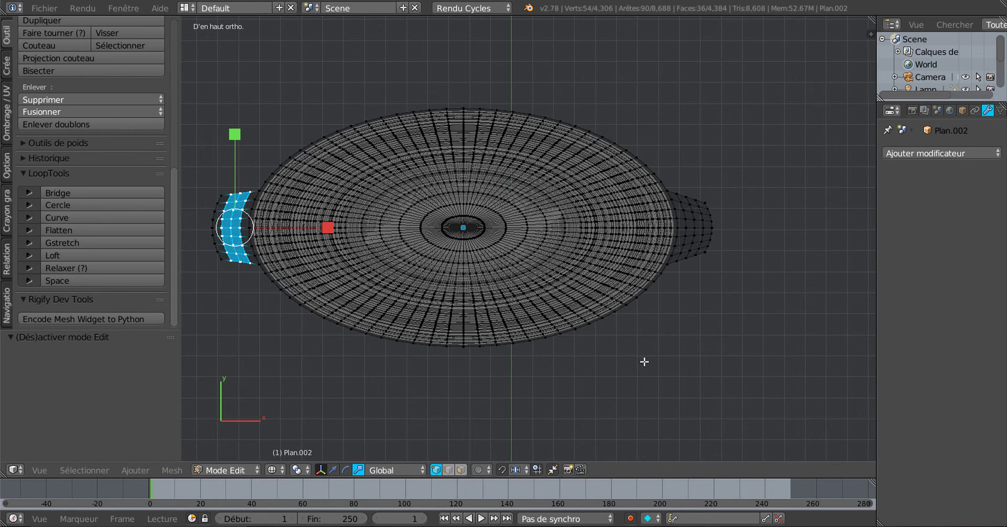
key("c")
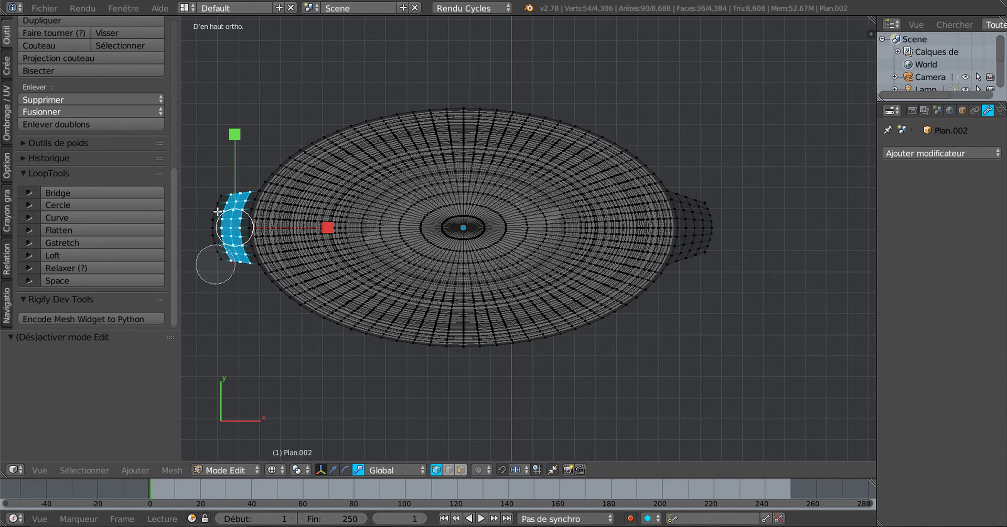
mouse_move(213, 247)
left_mouse_down()
mouse_move(219, 189)
mouse_move(209, 254)
mouse_move(218, 206)
left_mouse_up()
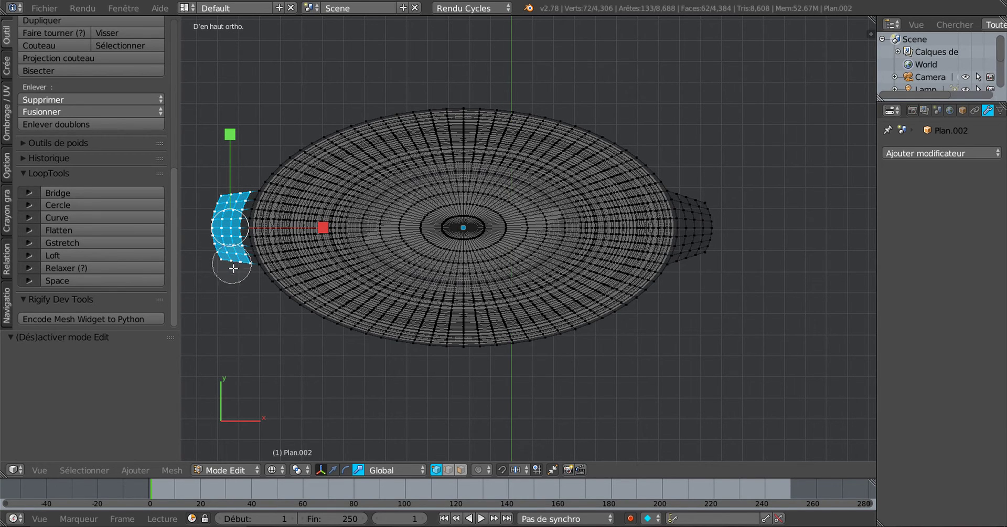
mouse_move(698, 292)
left_mouse_down()
mouse_move(698, 184)
mouse_move(705, 232)
left_mouse_up()
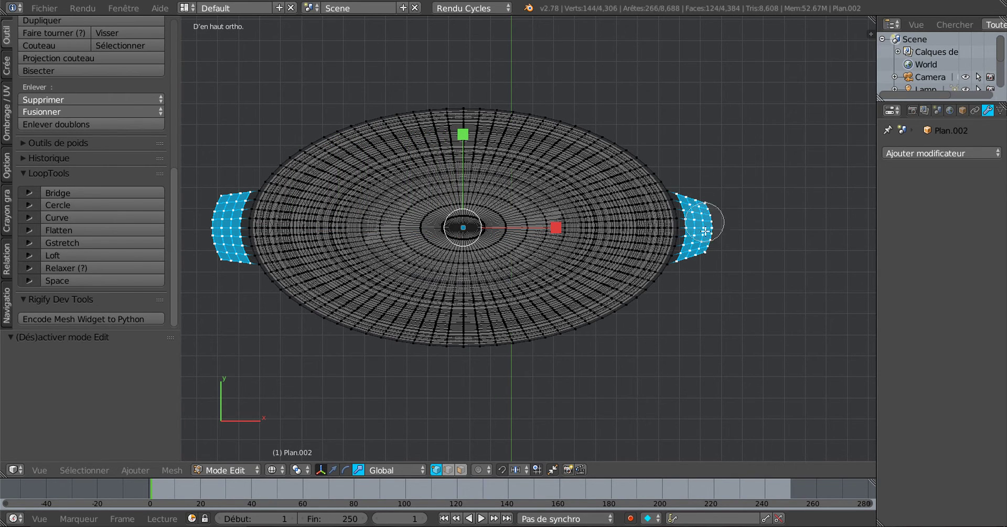
right_click(773, 294)
- Spread the two side handle ends apart along X by 1.093 about the median point
scroll(698, 331, "down", 1)
middle_click_drag(694, 331, 733, 317, "shift")
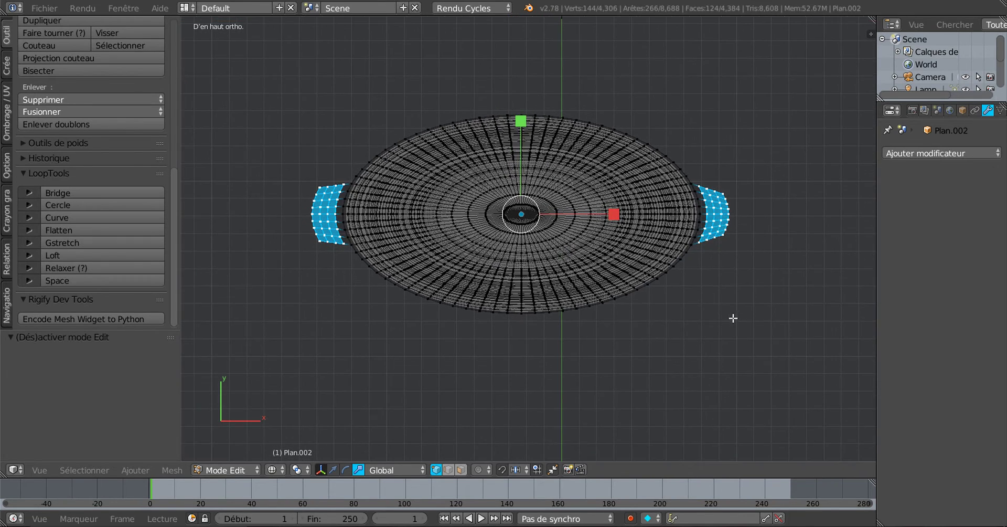
scroll(636, 266, "up", 2)
mouse_move(611, 205)
left_mouse_down()
mouse_move(602, 205)
mouse_move(621, 204)
mouse_move(616, 212)
left_mouse_up()
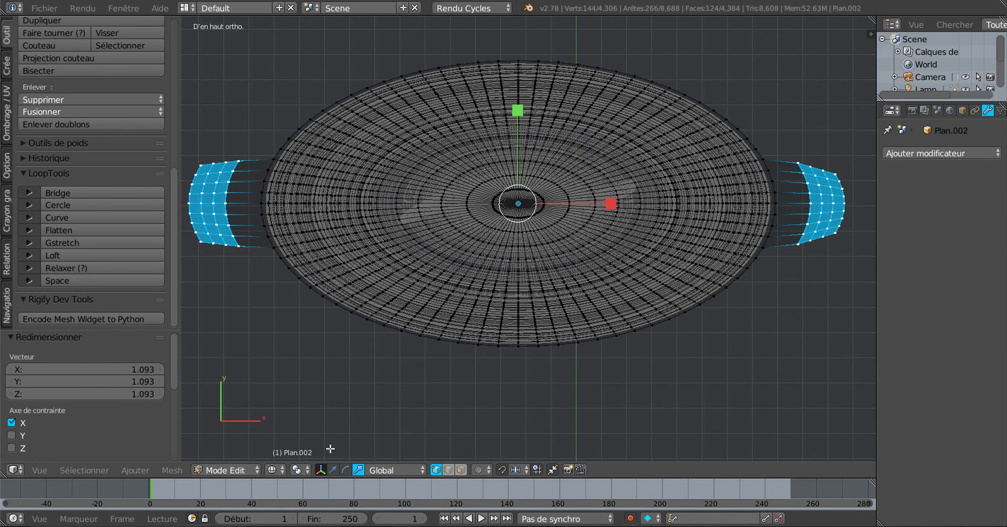
- Scale both handle ends about their individual origins, by 0.522 along X and by 0.657 on all axes
left_click(298, 470)
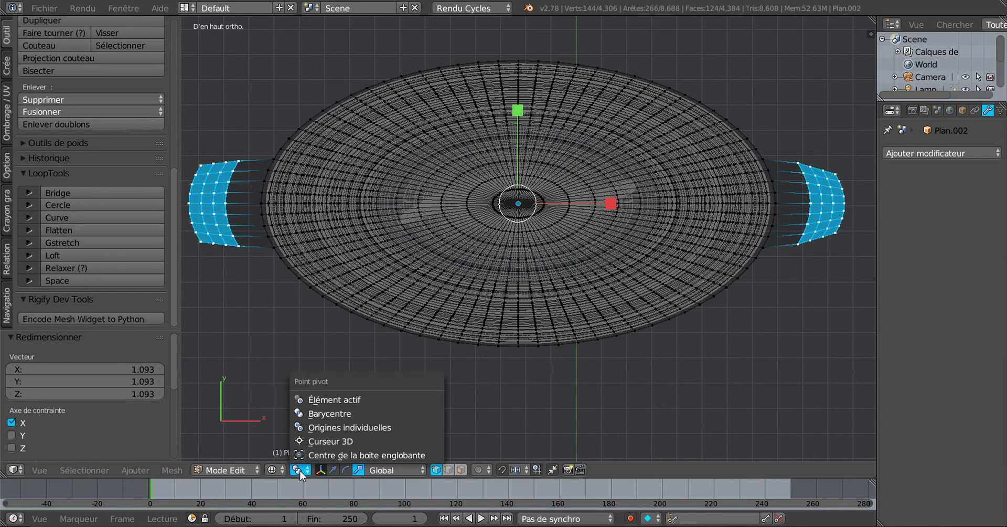
left_click(311, 426)
left_click_drag(614, 202, 567, 218)
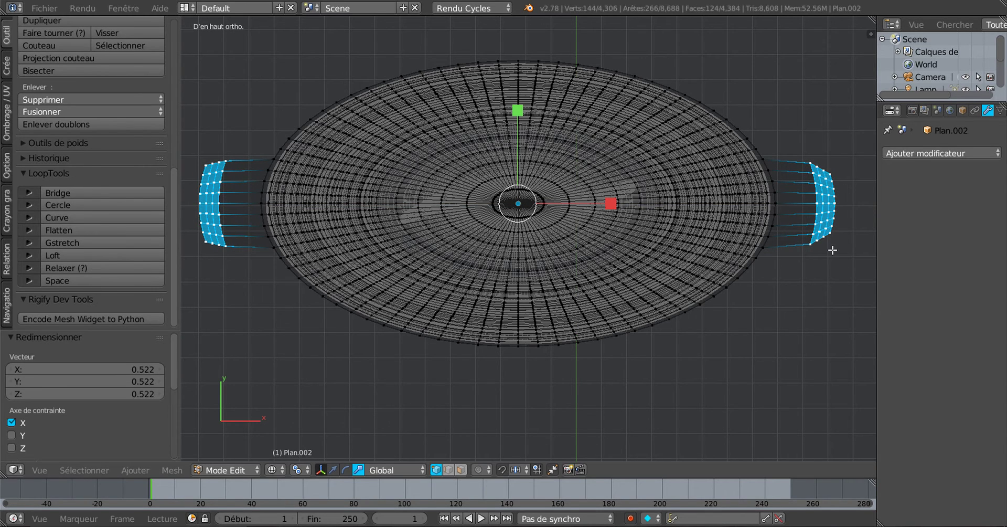
key("s")
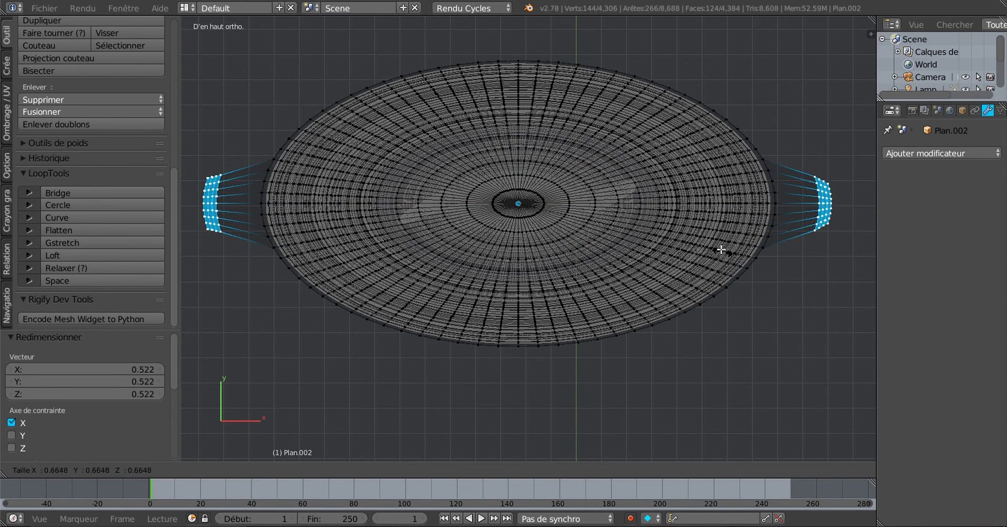
left_click(721, 249)
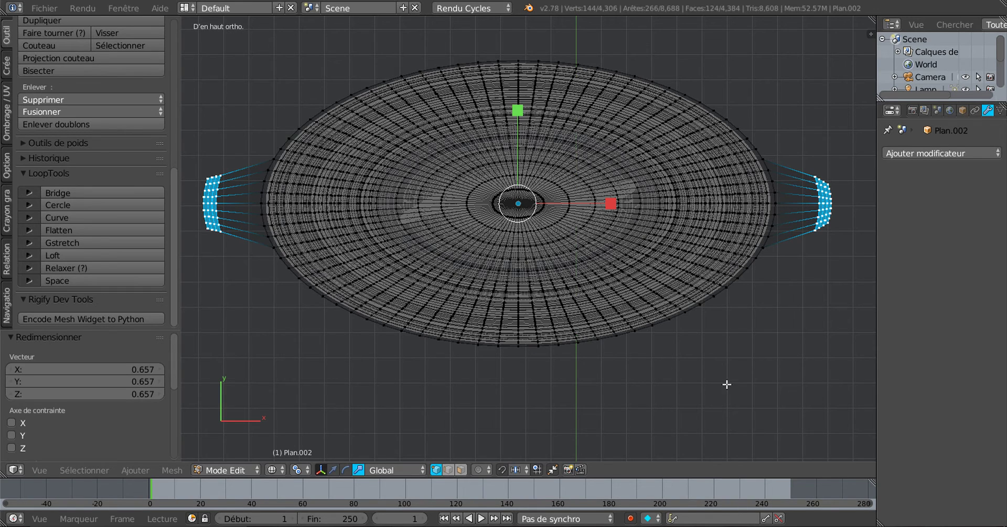
- Rotate each handle end about 19 degrees counter-clockwise in top view around its individual origin
key("r")
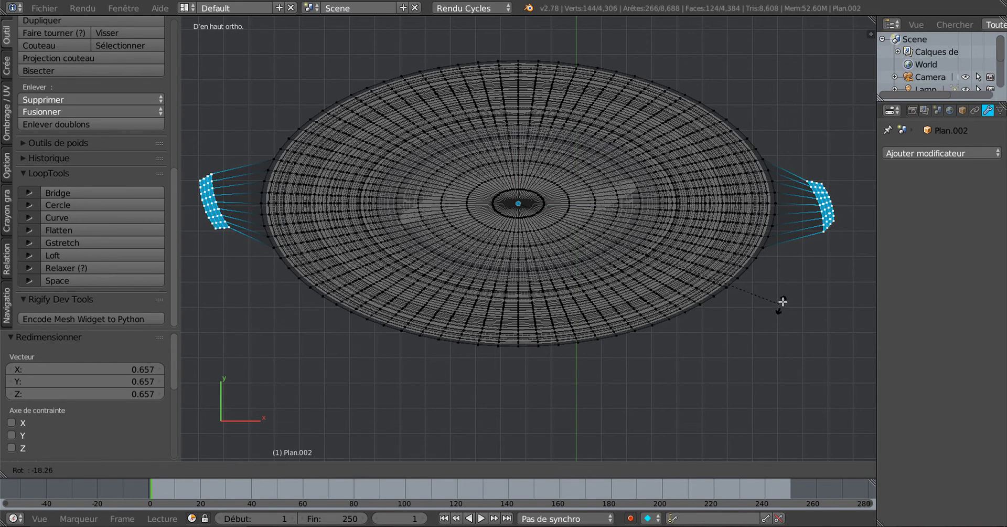
key("Escape")
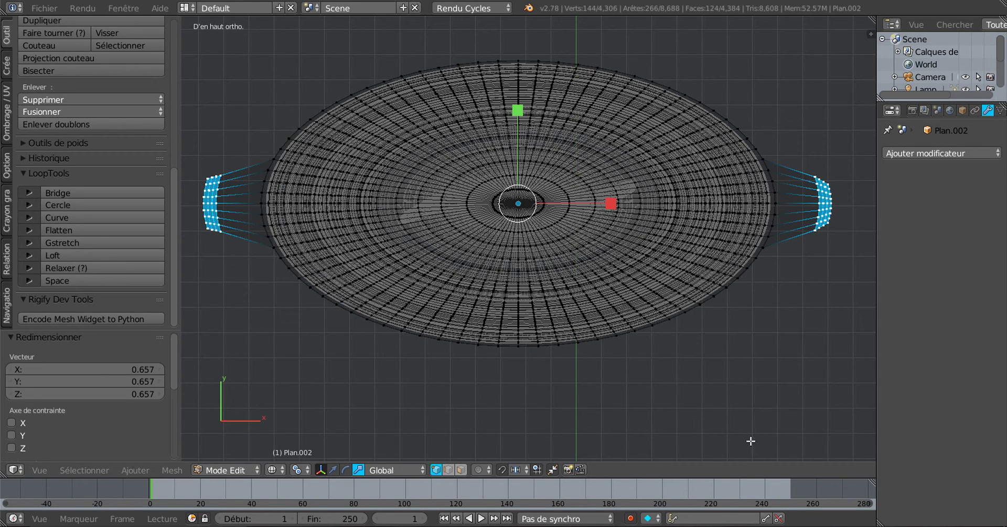
key("r")
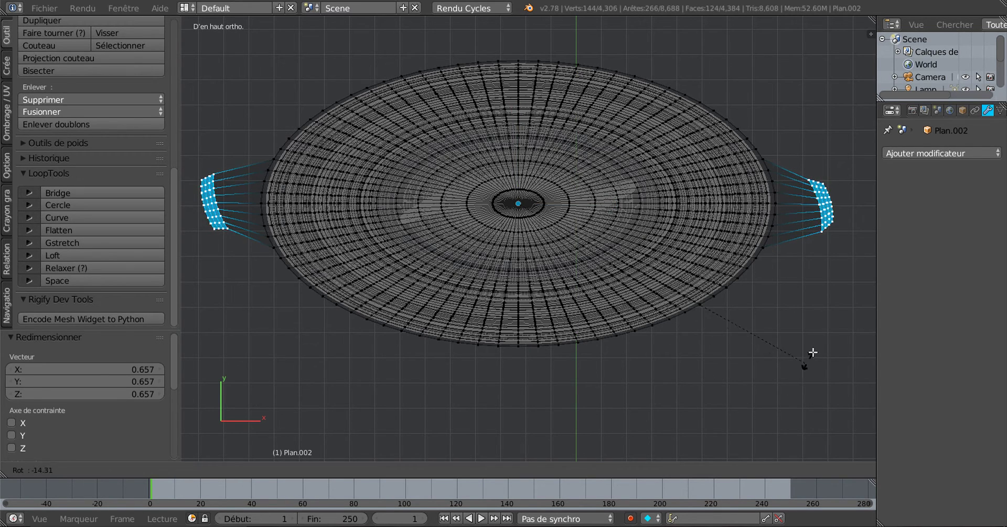
left_click(819, 340)
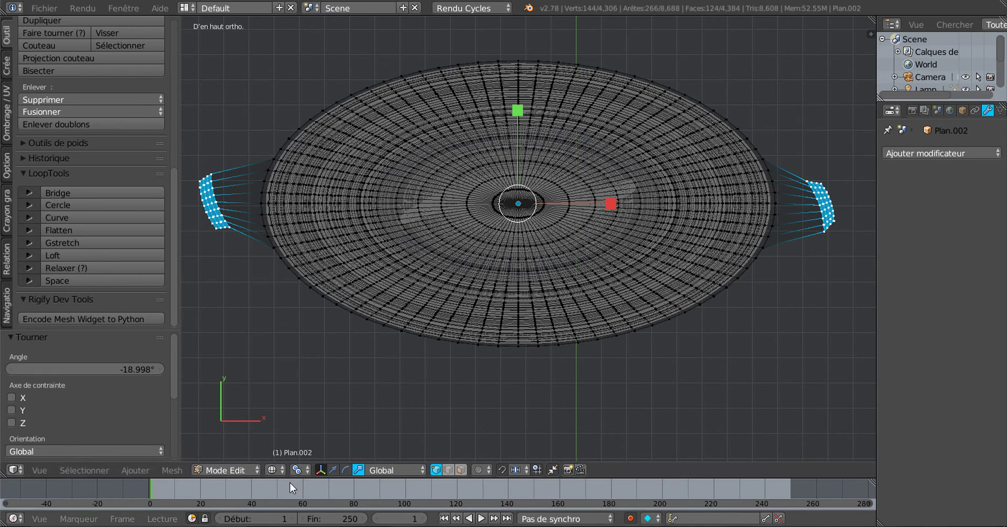
- Rotate both handle ends about 4.6 degrees counter-clockwise around the median point and restore solid shading
left_click(298, 469)
left_click(310, 414)
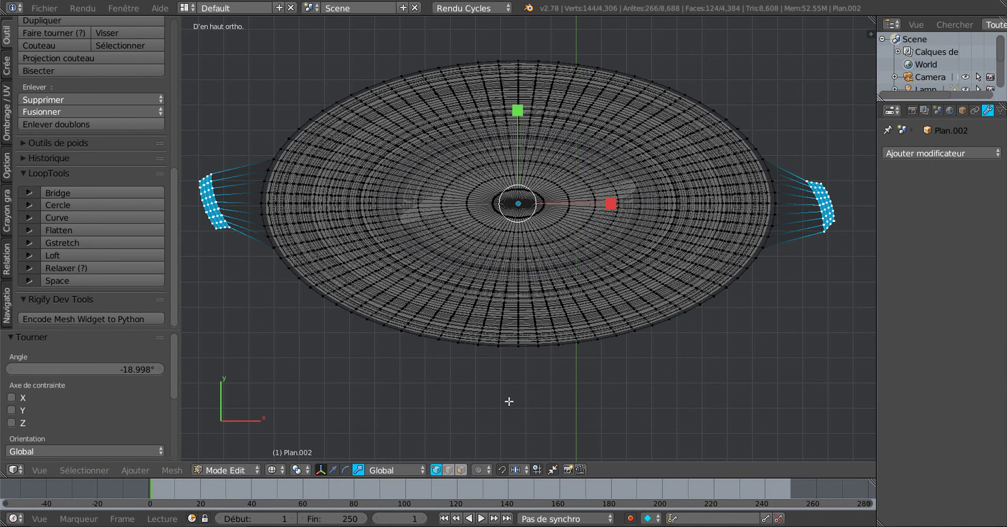
key("r")
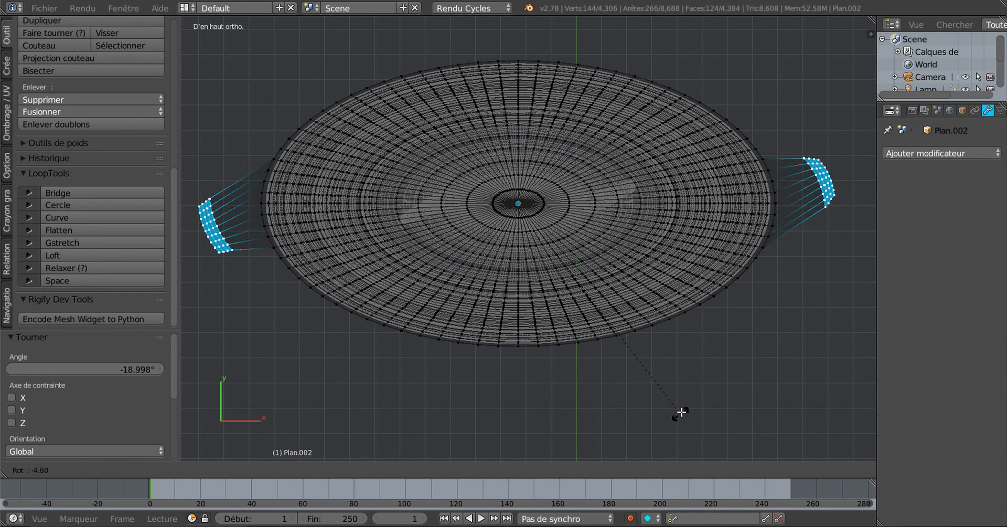
left_click(681, 412)
key("Tab")
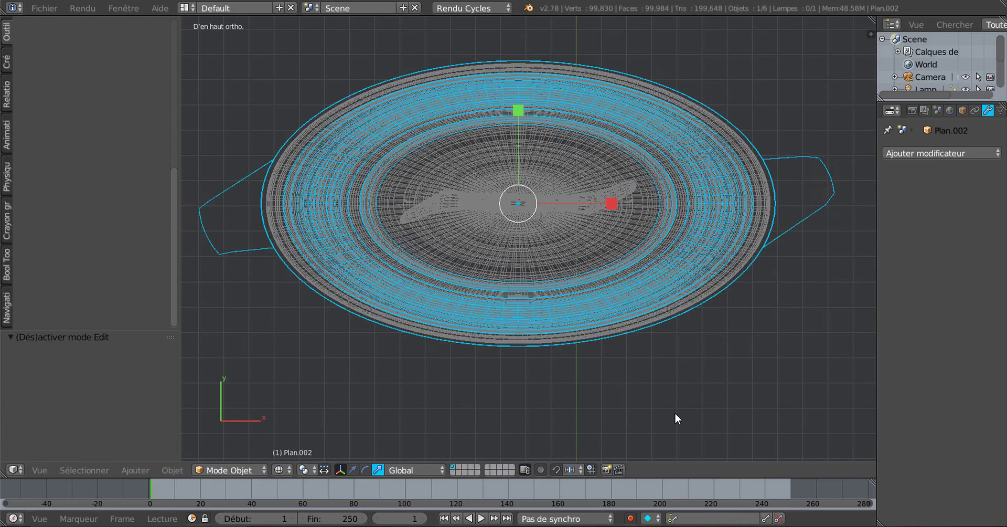
key("Tab")
mouse_move(675, 413)
middle_mouse_down()
mouse_move(655, 340)
mouse_move(649, 400)
mouse_move(666, 383)
mouse_move(675, 416)
middle_mouse_up()
key("z")
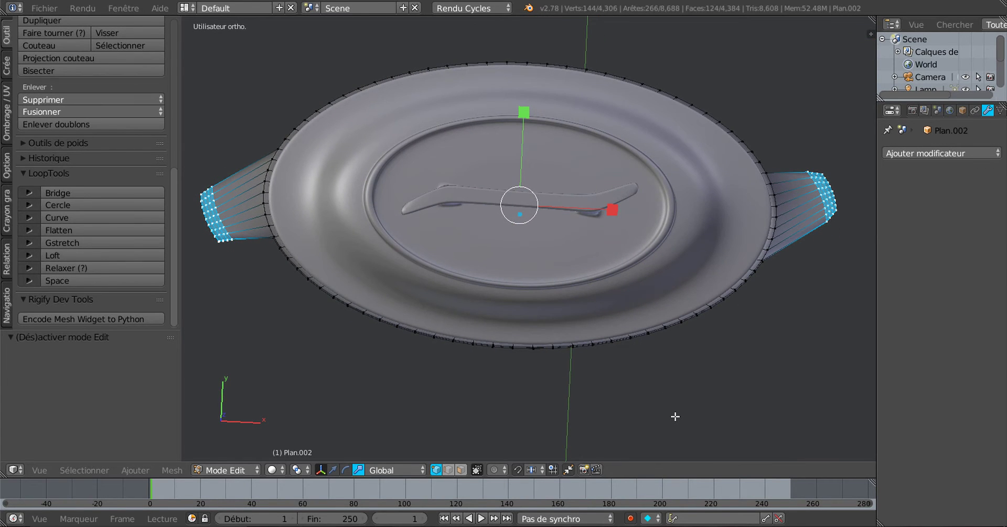
- Pull both handle ends slightly inward by scaling them to about 0.958 on all axes about the median point
key("KP_7")
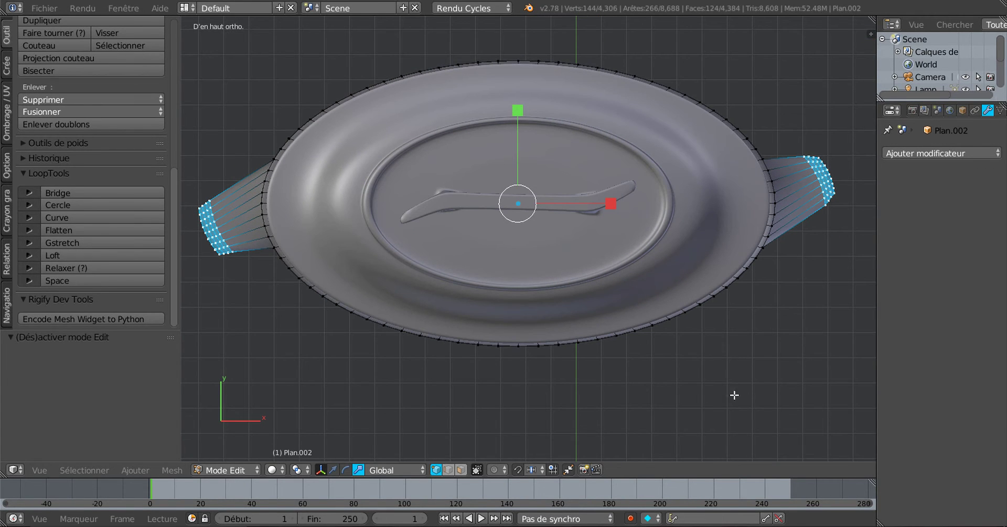
left_click(297, 470)
key("s")
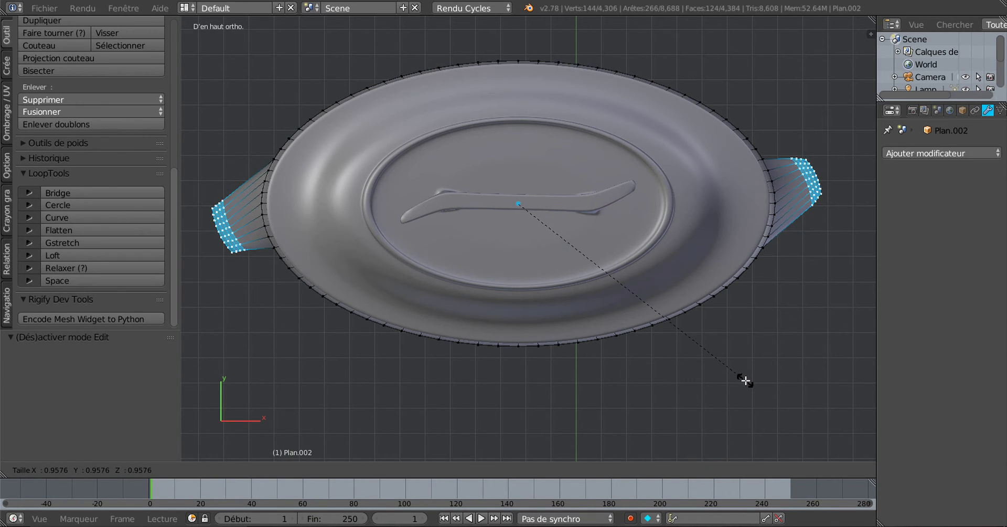
left_click(746, 380)
key("Tab")
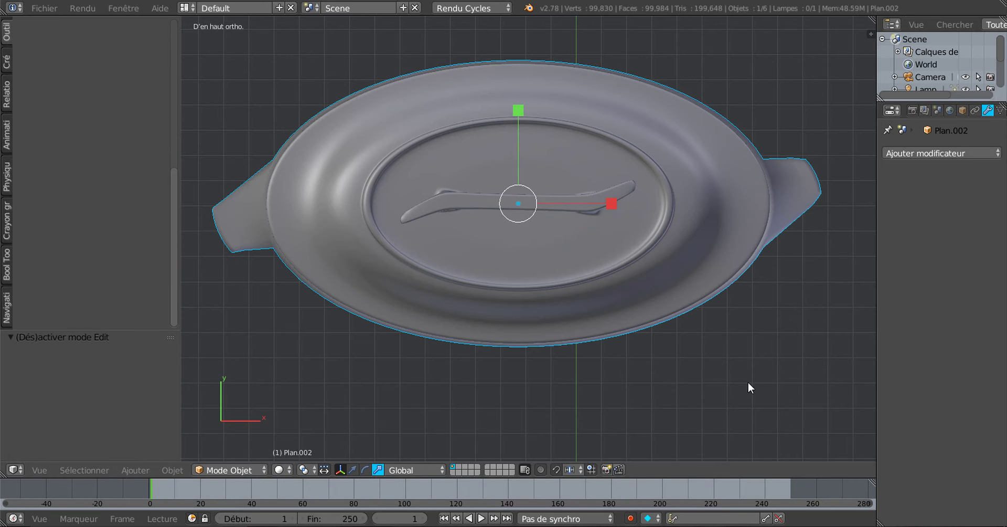
middle_click_drag(739, 404, 639, 411)
- Rotate both handle ends about 7.8 degrees clockwise in top view around the median point
key("Tab")
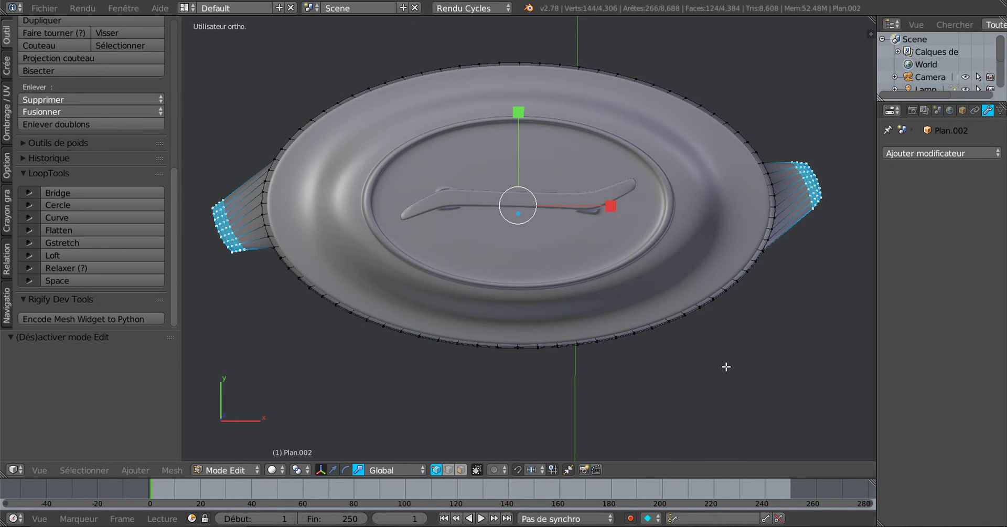
key("KP_7")
key("r")
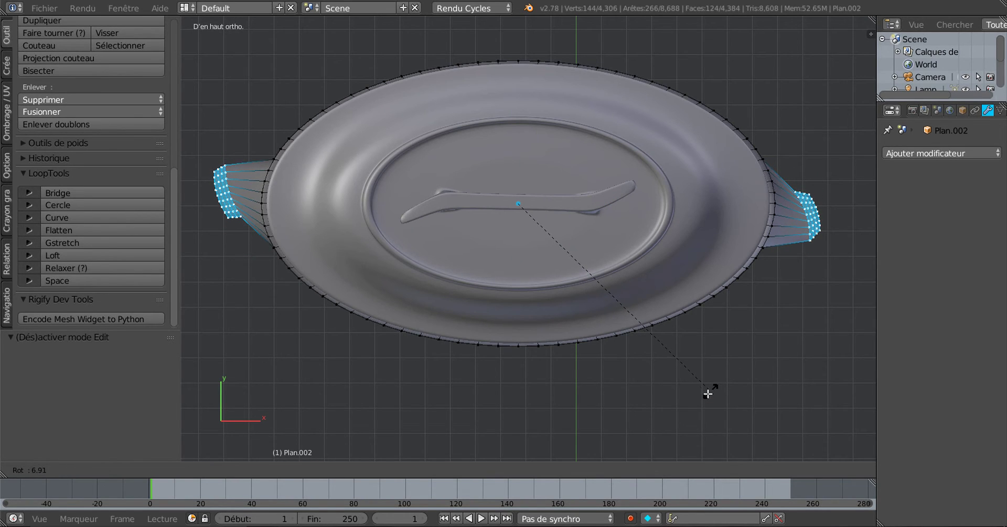
left_click(712, 392)
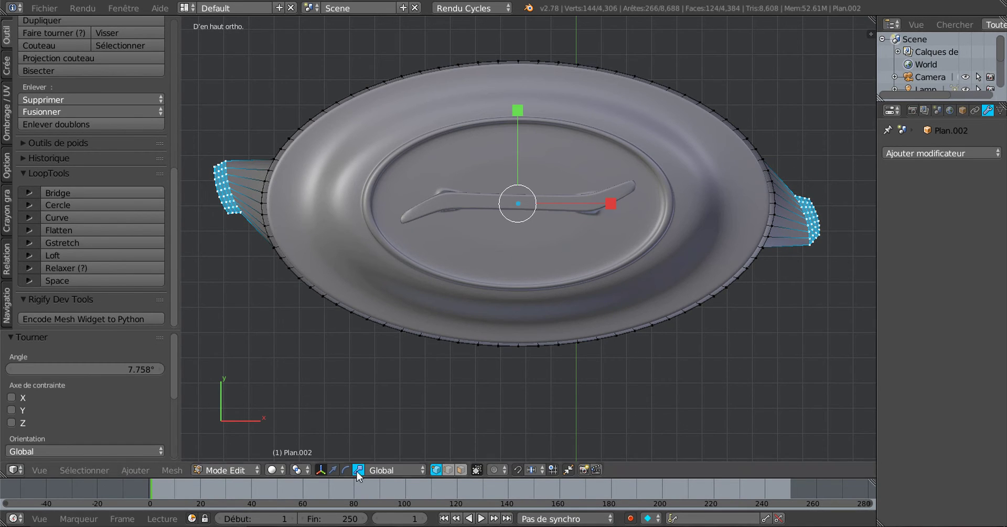
- Rotate each handle end about 28 degrees clockwise in top view around its individual origin
left_click(297, 469)
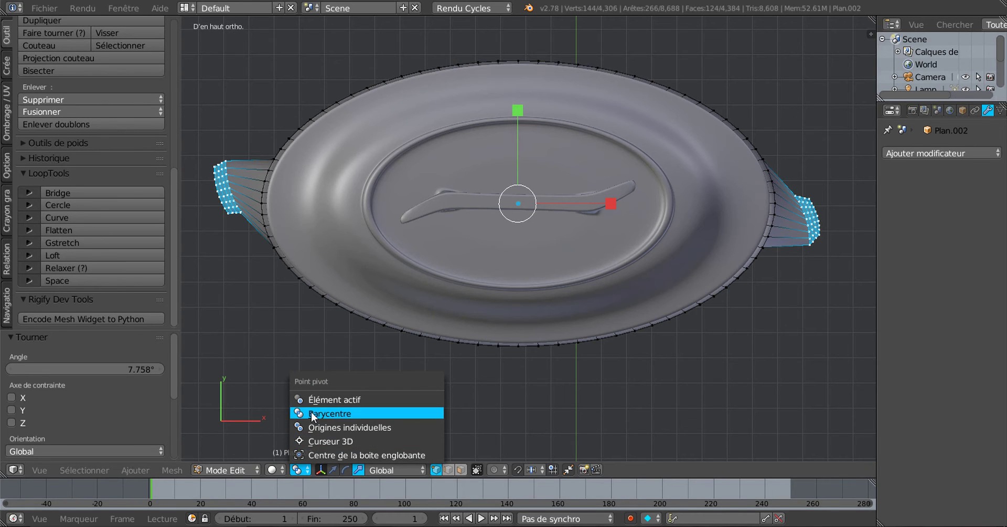
left_click(313, 427)
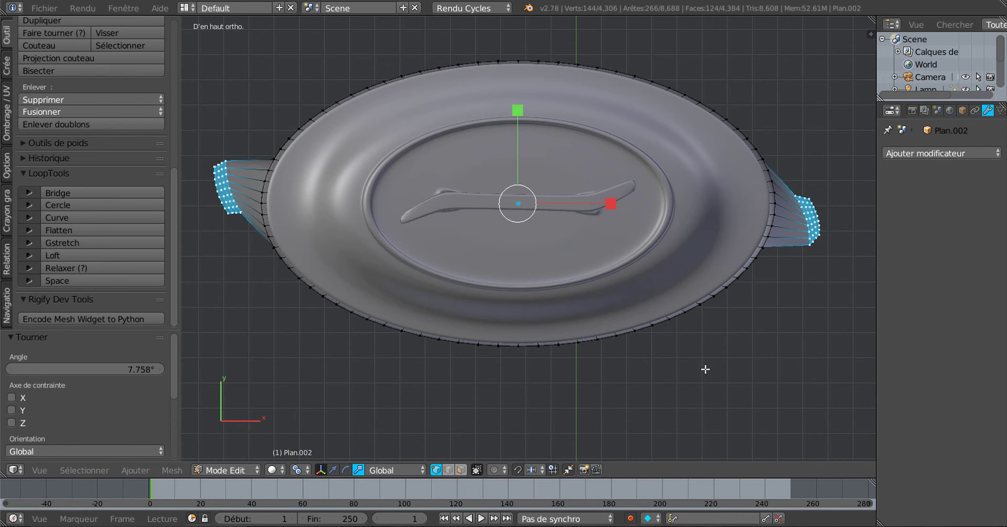
key("r")
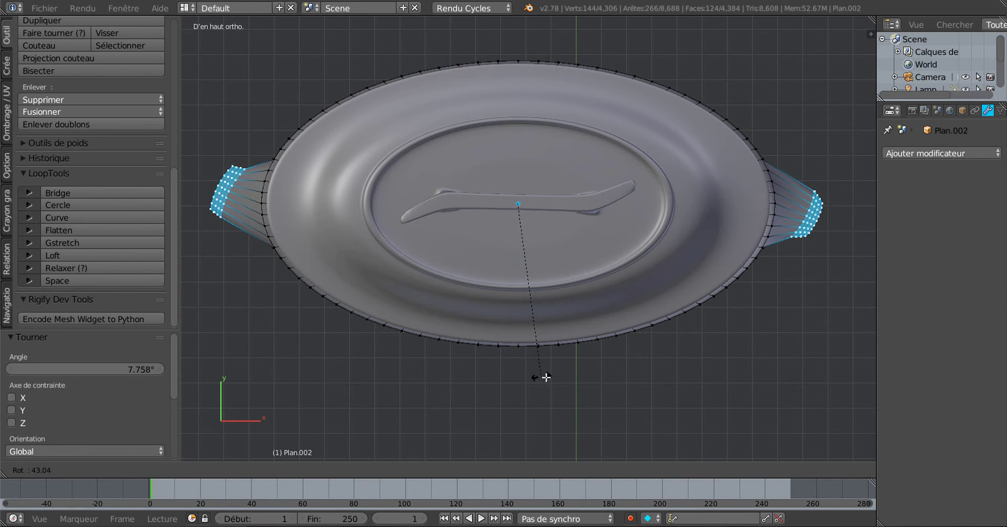
left_click(591, 378)
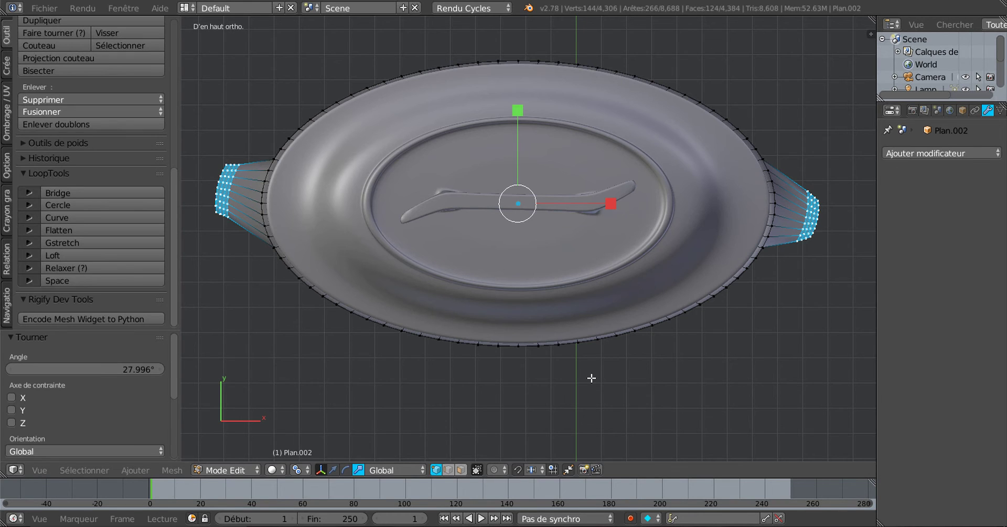
- Return to Object mode and inspect the smoothed tureen with its reshaped side handles from above and from the side
key("Tab")
middle_click_drag(592, 382, 581, 417)
key("Tab")
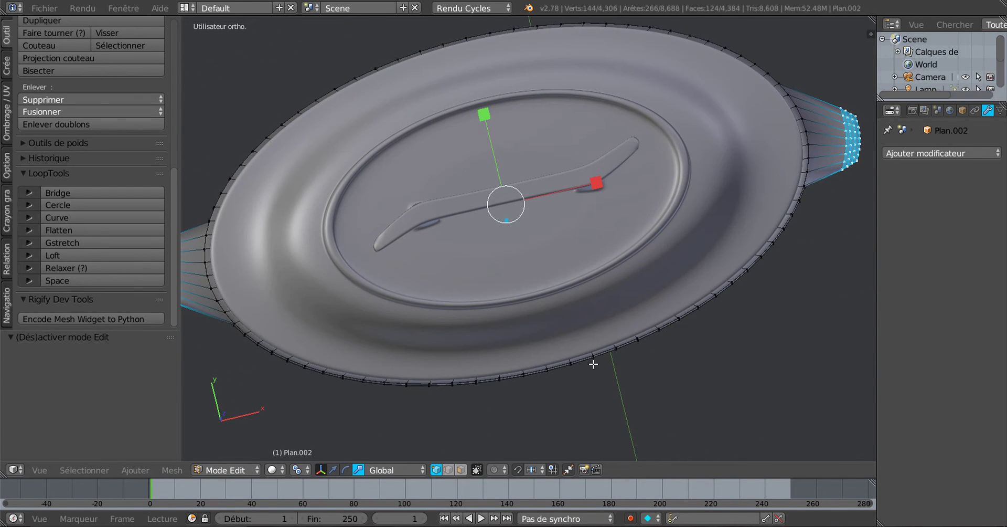
middle_click_drag(594, 364, 609, 313)
scroll(584, 288, "down", 1)
scroll(582, 301, "up", 2)
scroll(591, 324, "up", 1)
key("Tab")
scroll(609, 312, "down", 3)
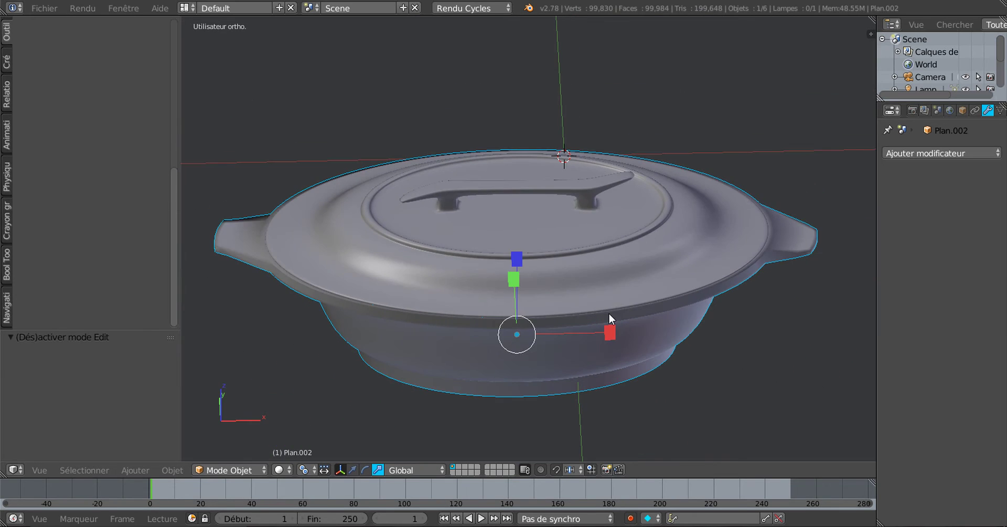
- Open the tureen lid's mesh in Edit mode and switch to face selection
right_click(617, 266)
key("Tab")
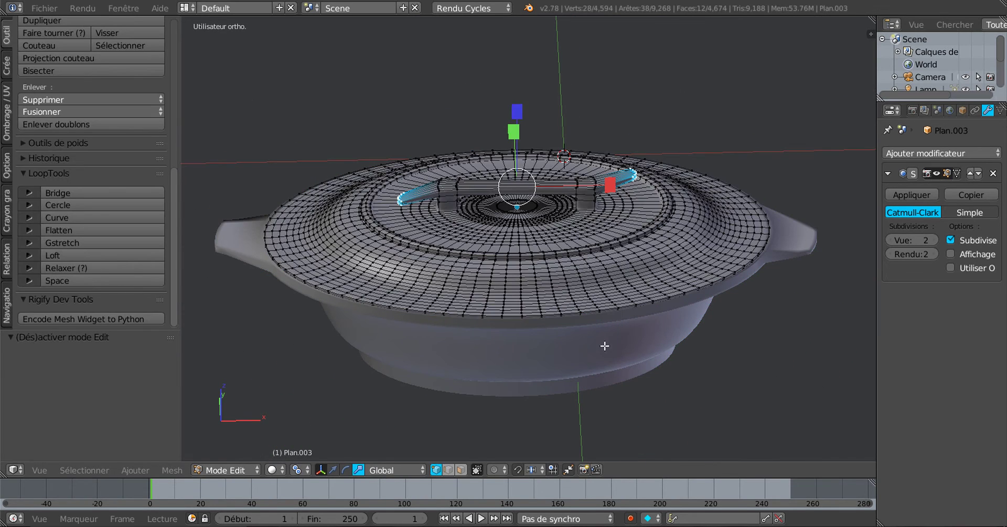
mouse_move(605, 347)
middle_mouse_down()
mouse_move(603, 278)
mouse_move(616, 354)
middle_mouse_up()
scroll(615, 323, "up", 4)
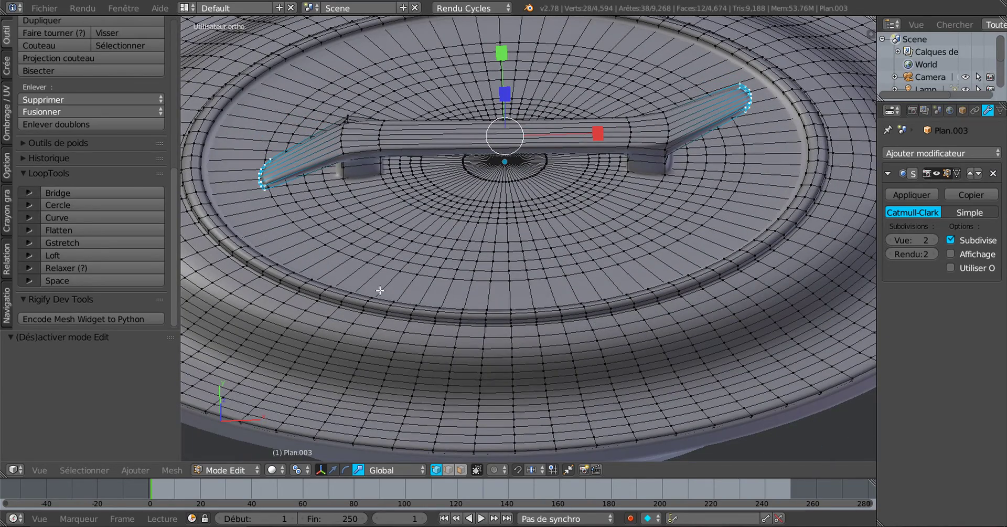
scroll(473, 318, "down", 2)
scroll(662, 275, "up", 5)
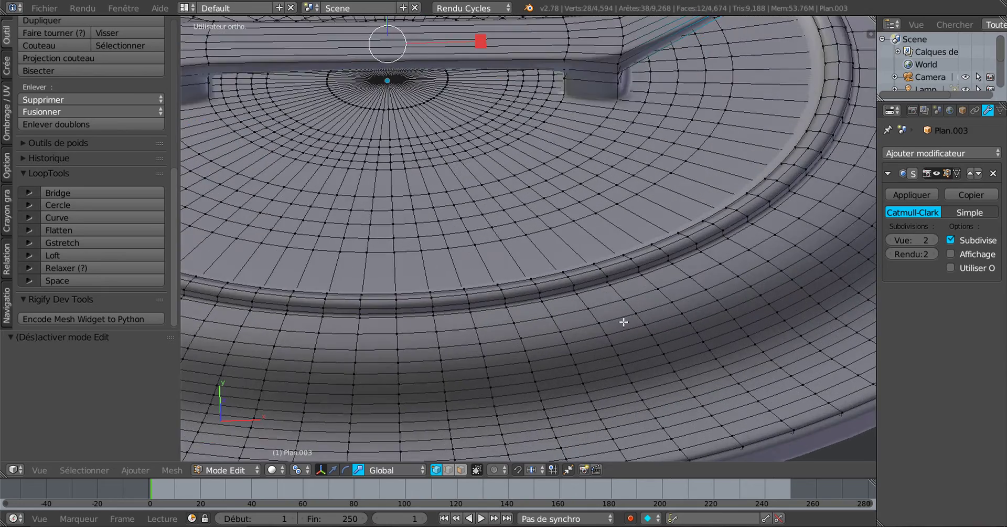
middle_click_drag(623, 322, 617, 295)
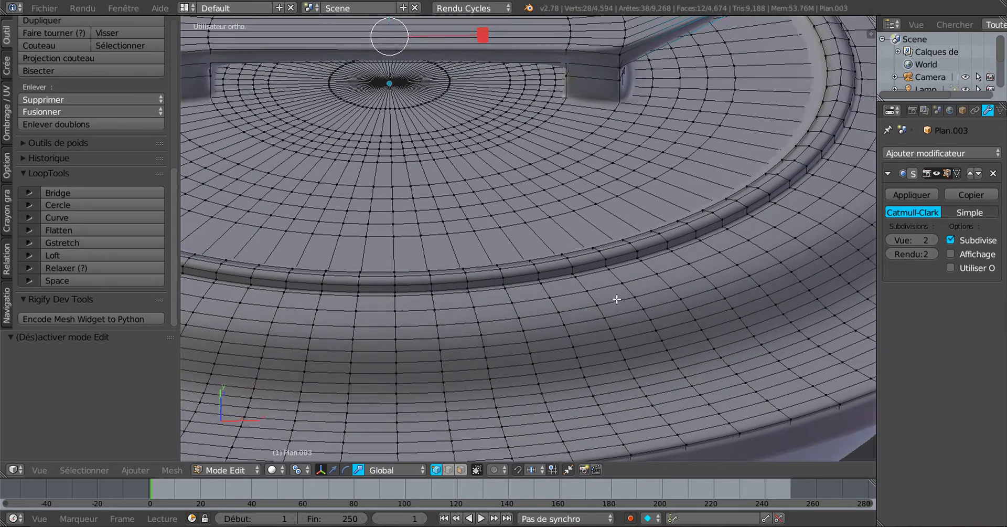
left_click(461, 469)
scroll(551, 335, "up", 3)
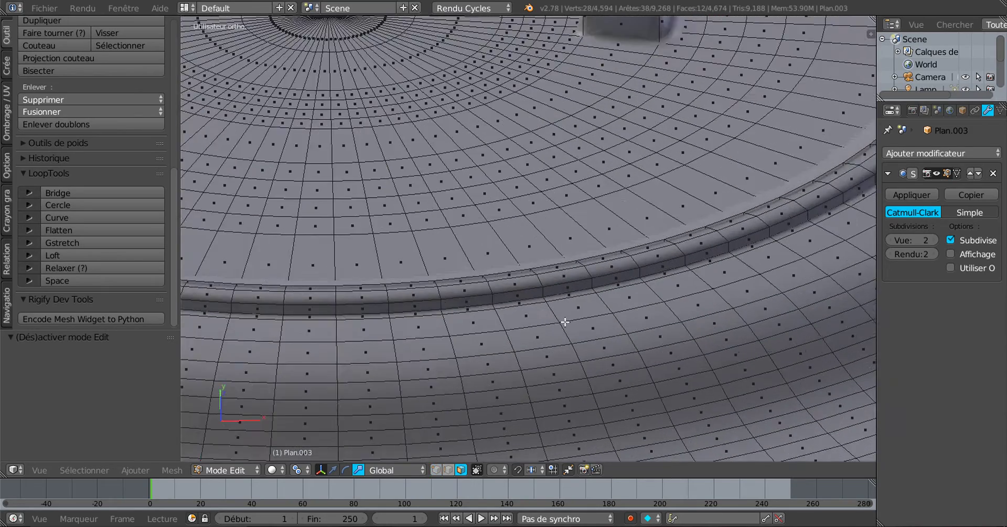
- Select all face loops of the raised oval ring around the lid's centre and delete their faces
right_click(616, 306, "alt")
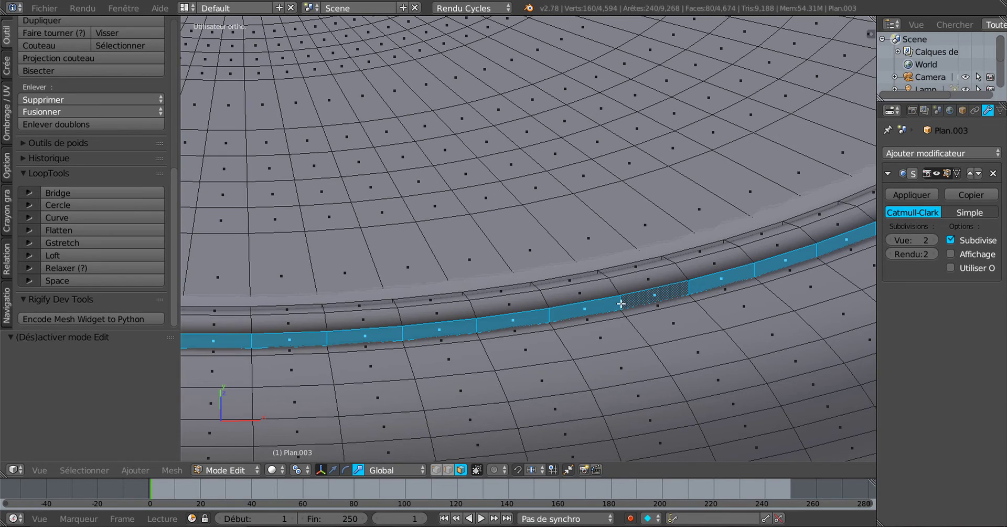
right_click(616, 286, "alt+shift")
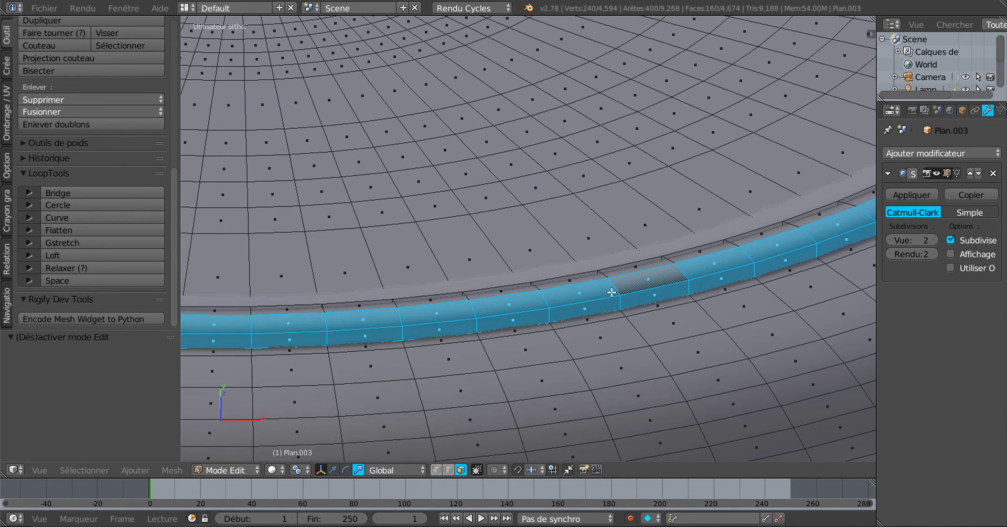
middle_click_drag(648, 284, 707, 280)
scroll(700, 283, "down", 4)
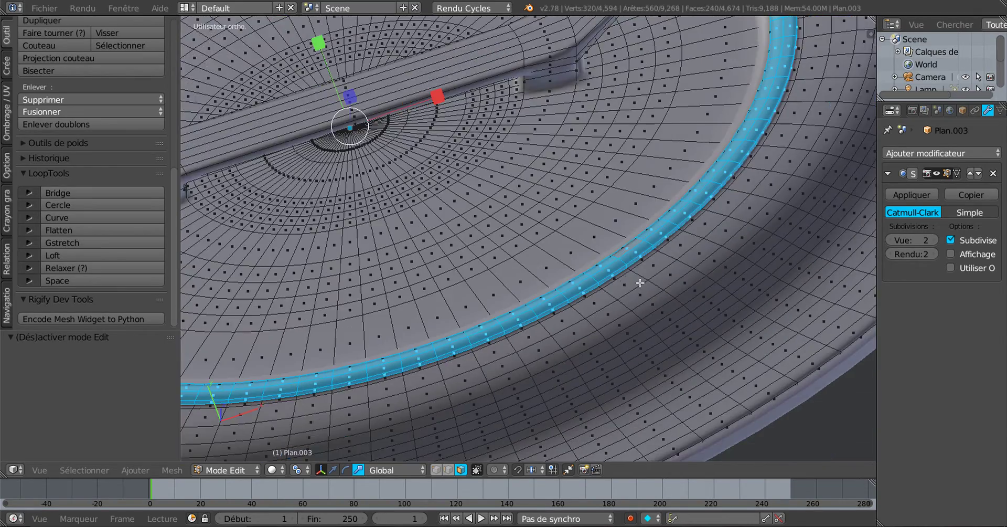
middle_click_drag(667, 283, 777, 252)
scroll(685, 218, "up", 2)
scroll(685, 219, "down", 3)
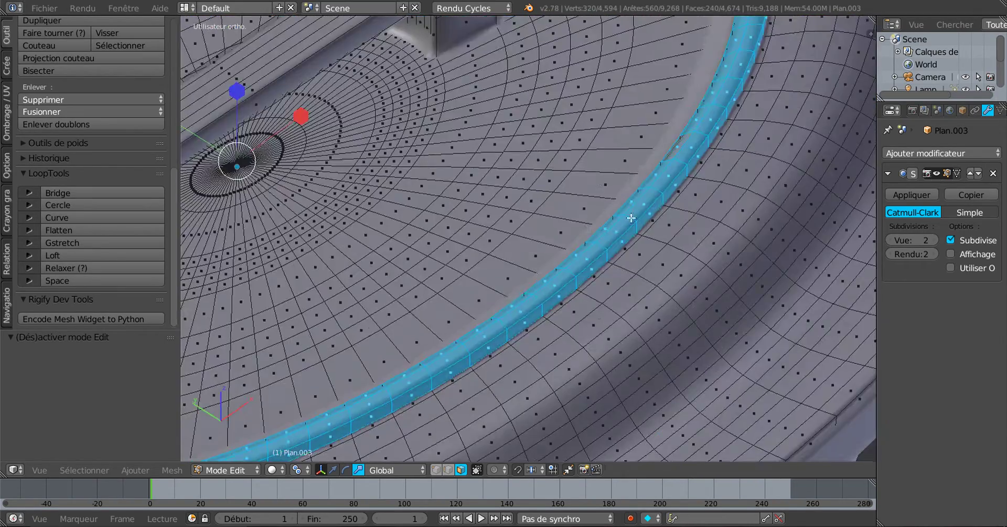
middle_click_drag(685, 218, 708, 173)
scroll(735, 136, "up", 4)
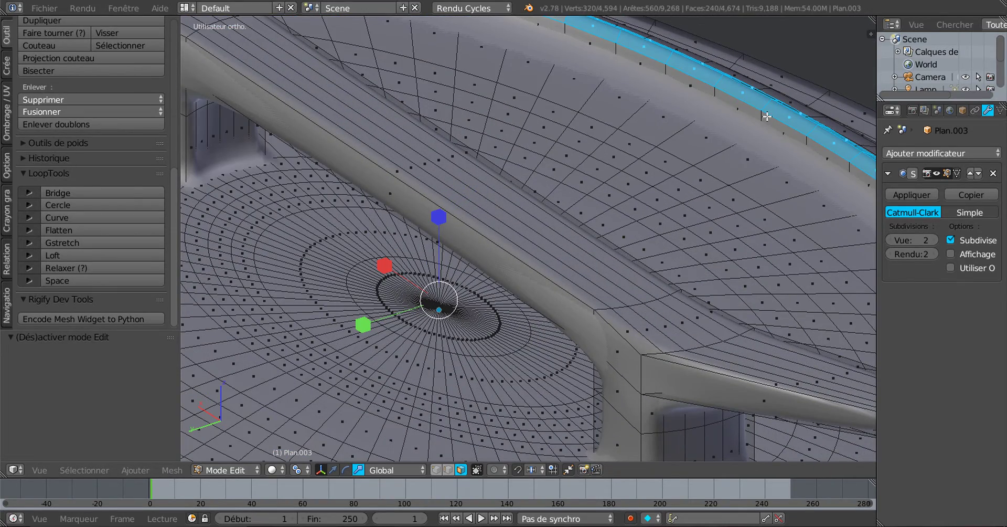
right_click(763, 119, "alt+shift")
scroll(727, 152, "down", 5)
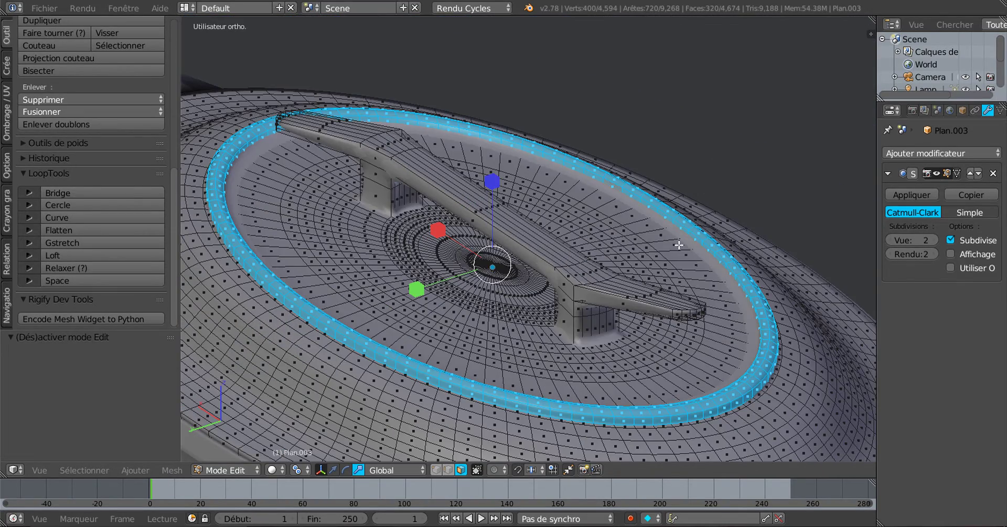
key("x")
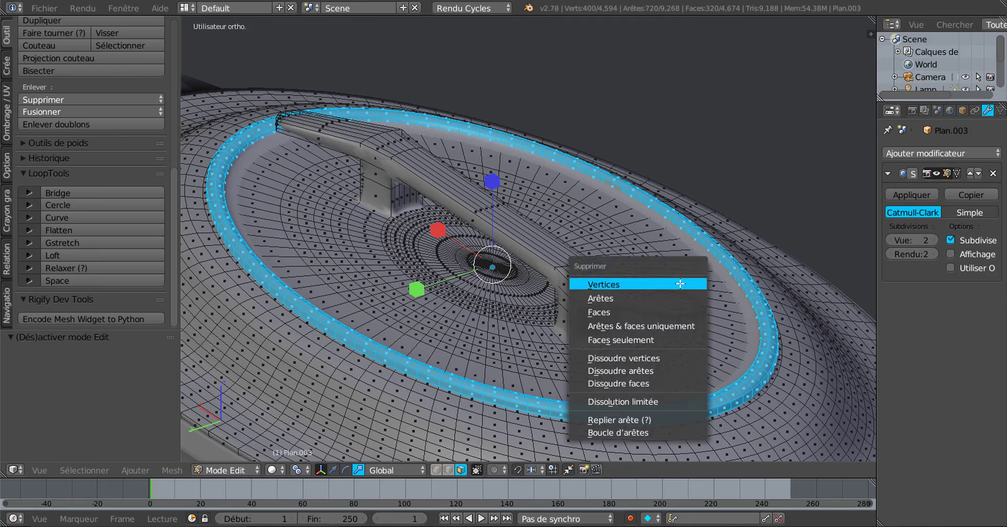
left_click(636, 309)
- Switch to edge selection and select the inner and outer edge loops bordering the oval gap in the lid
scroll(518, 333, "up", 5)
scroll(517, 314, "up", 2)
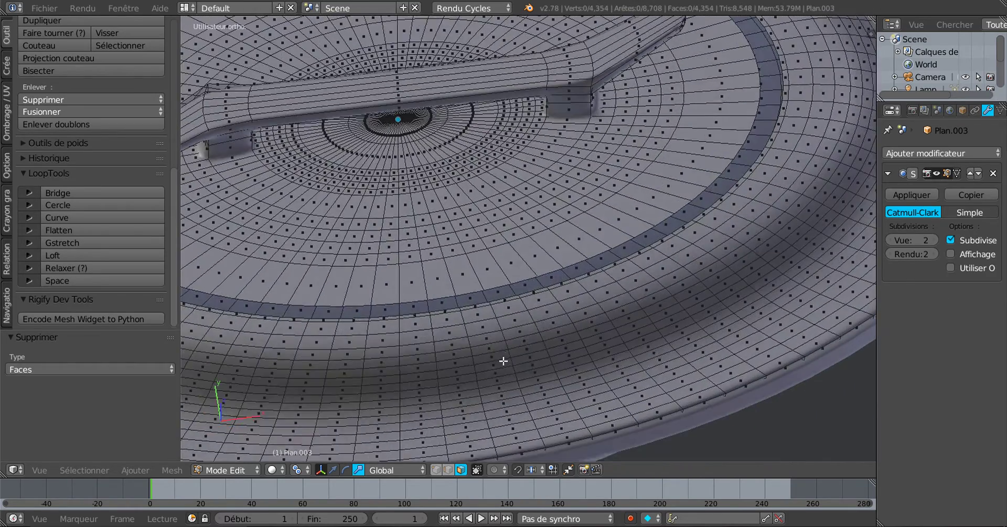
scroll(525, 344, "up", 4)
scroll(539, 369, "down", 4)
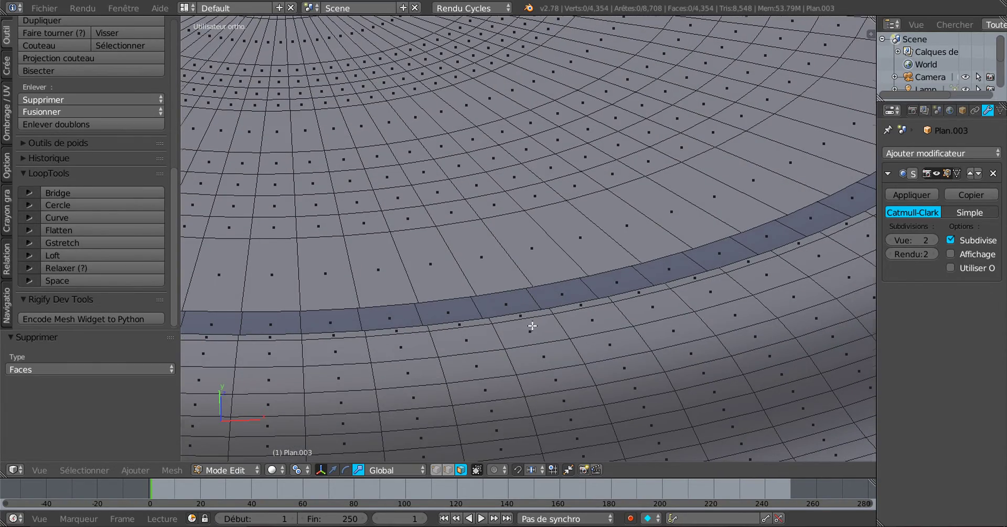
scroll(533, 318, "down", 5)
scroll(703, 210, "down", 2)
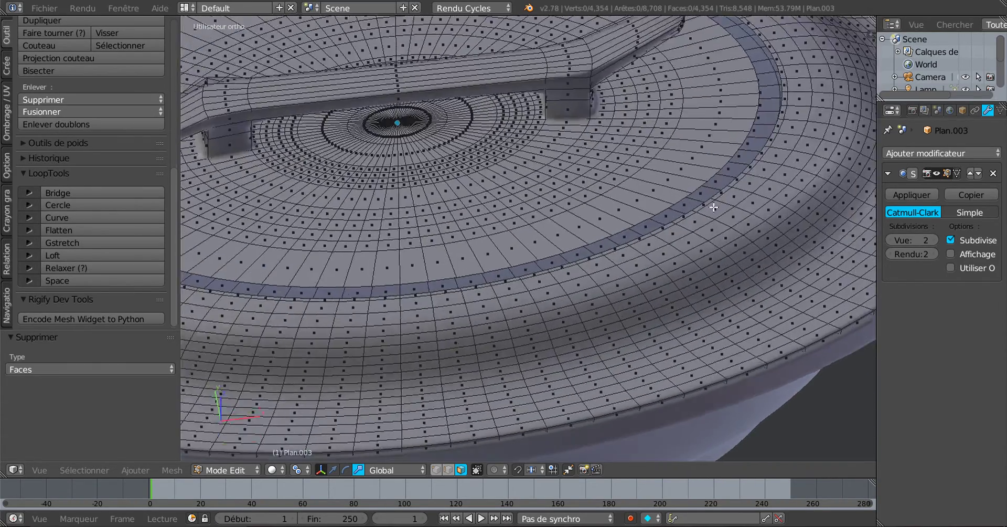
scroll(713, 208, "up", 2)
scroll(678, 229, "up", 1)
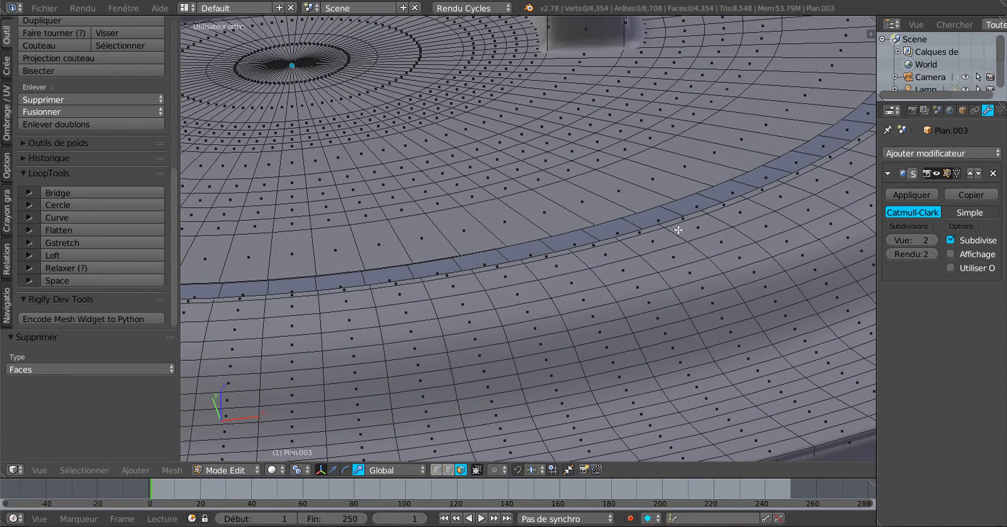
left_click(449, 470)
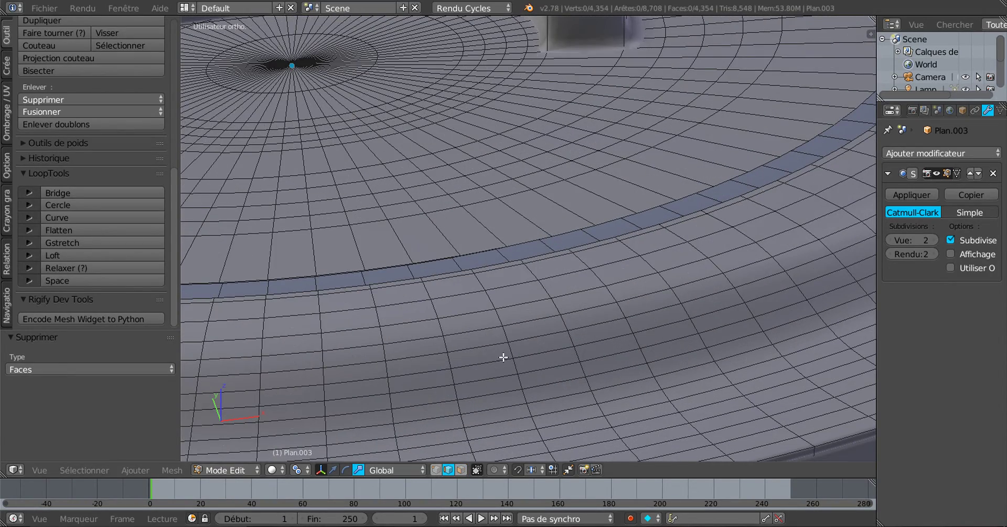
scroll(505, 356, "down", 2)
middle_click_drag(513, 347, 504, 366)
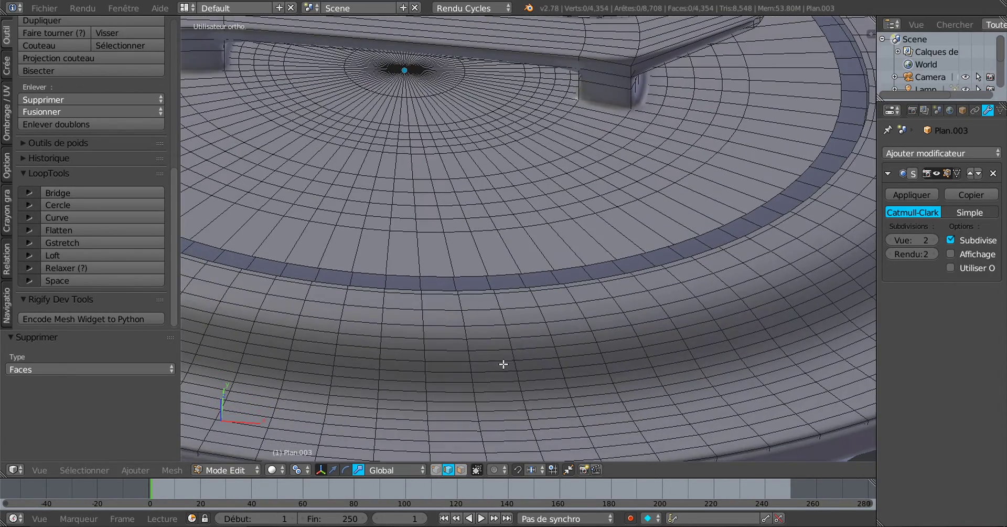
right_click(573, 267, "alt")
scroll(555, 314, "down", 2)
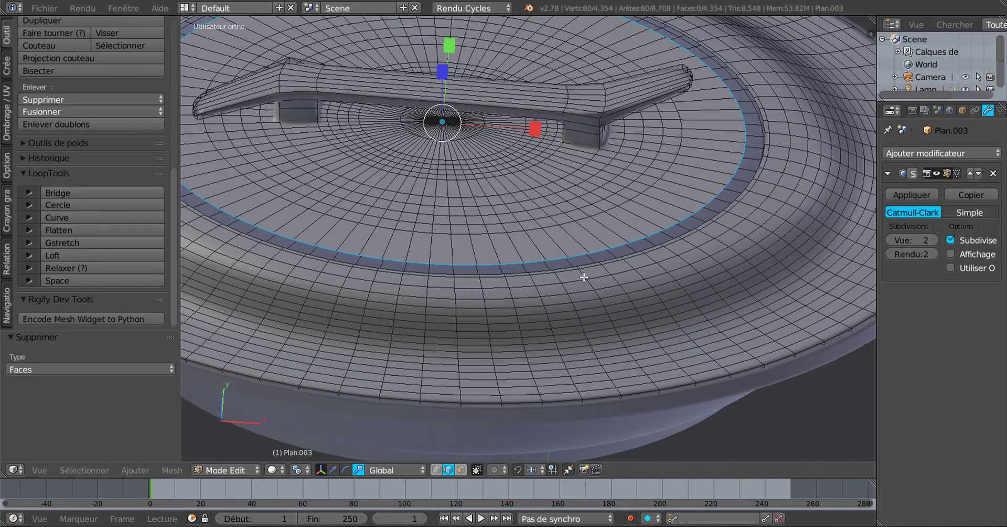
scroll(589, 313, "up", 2)
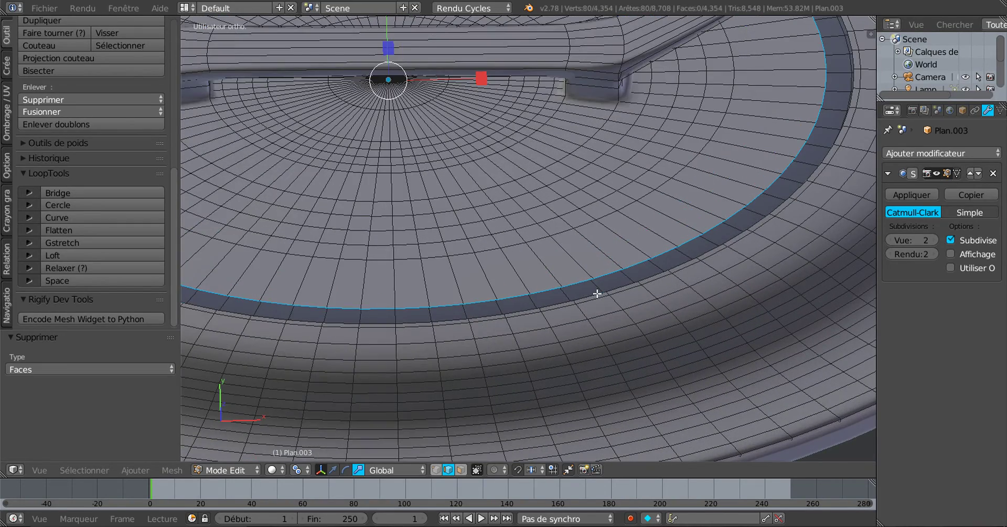
right_click(598, 294, "alt+shift")
scroll(597, 293, "down", 2)
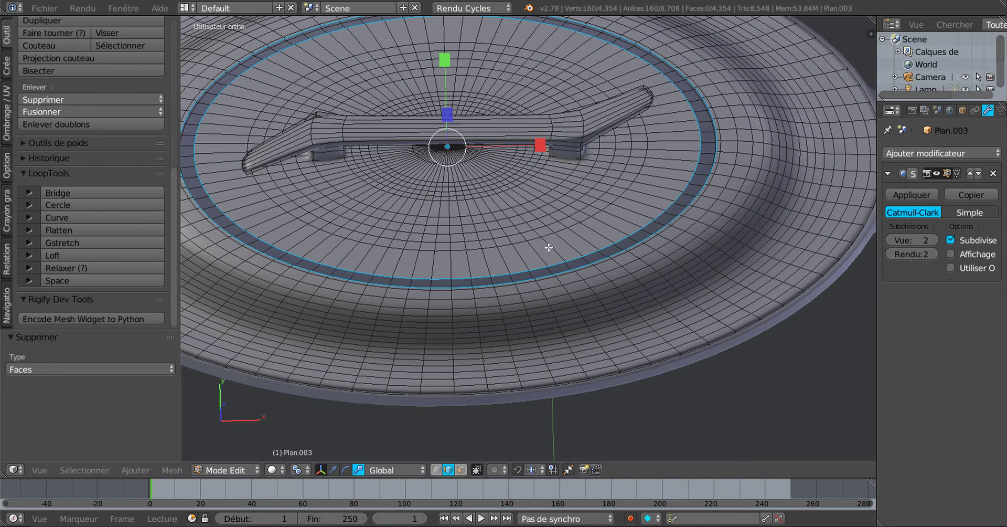
- Deselect one pair of facing edges at the front of the two selected loops, leaving both loops open
scroll(549, 247, "up", 3)
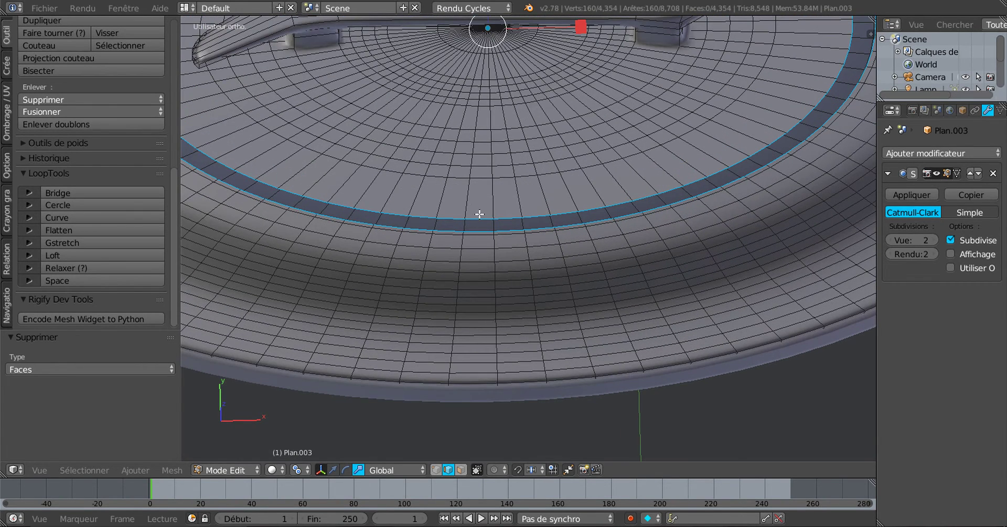
right_click(476, 222, "shift")
right_click(481, 235, "shift")
right_click(482, 234, "shift")
scroll(477, 251, "down", 3)
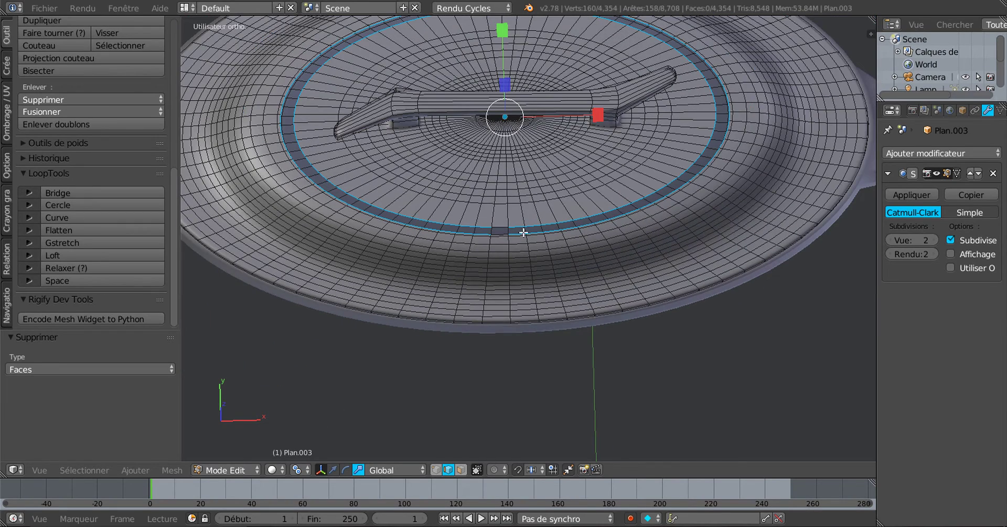
scroll(512, 242, "up", 3)
scroll(522, 260, "down", 1)
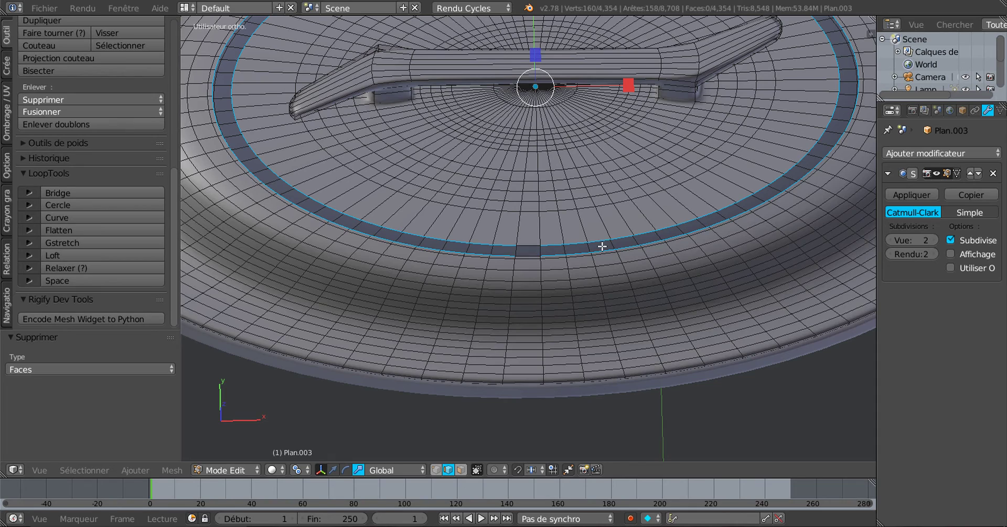
scroll(563, 247, "down", 3)
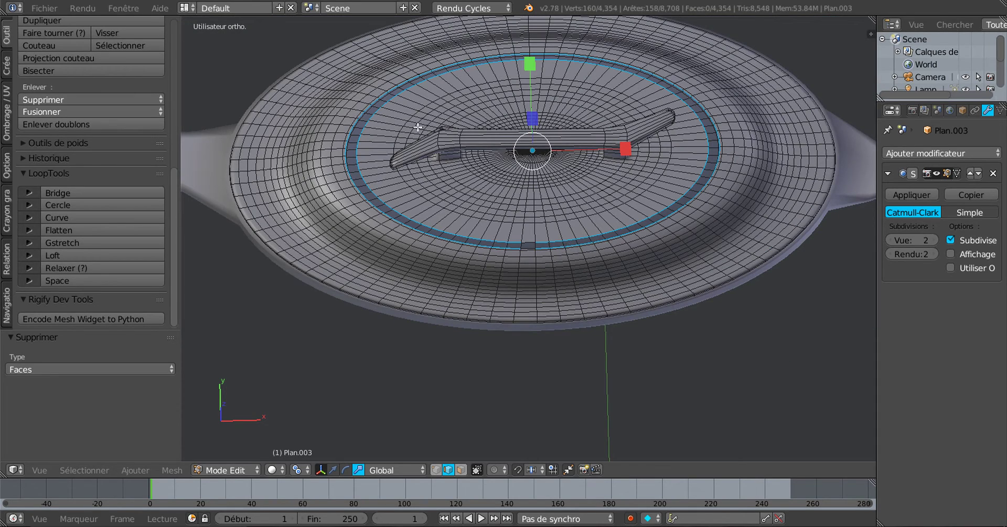
scroll(541, 270, "up", 3)
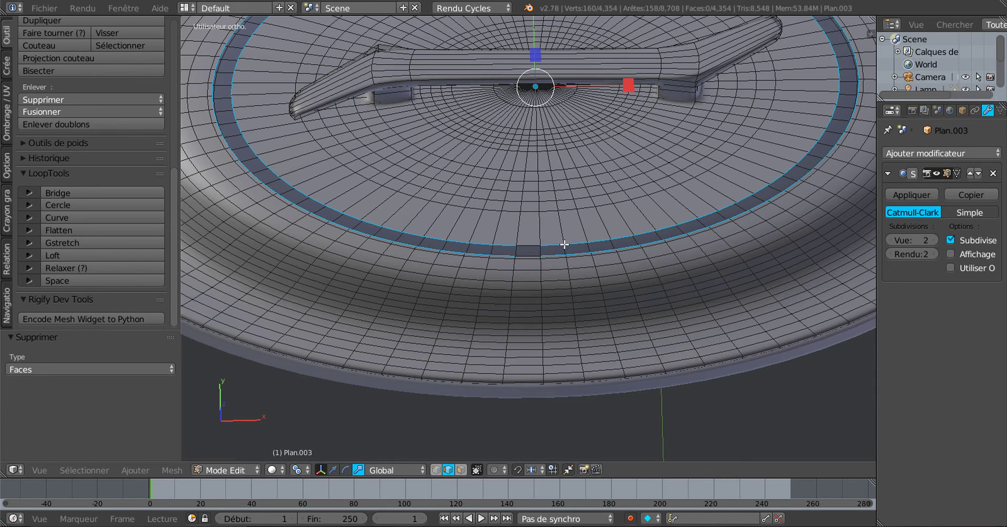
- Bridge the two open edge loops with LoopTools and set the twist to 0
scroll(565, 244, "up", 3)
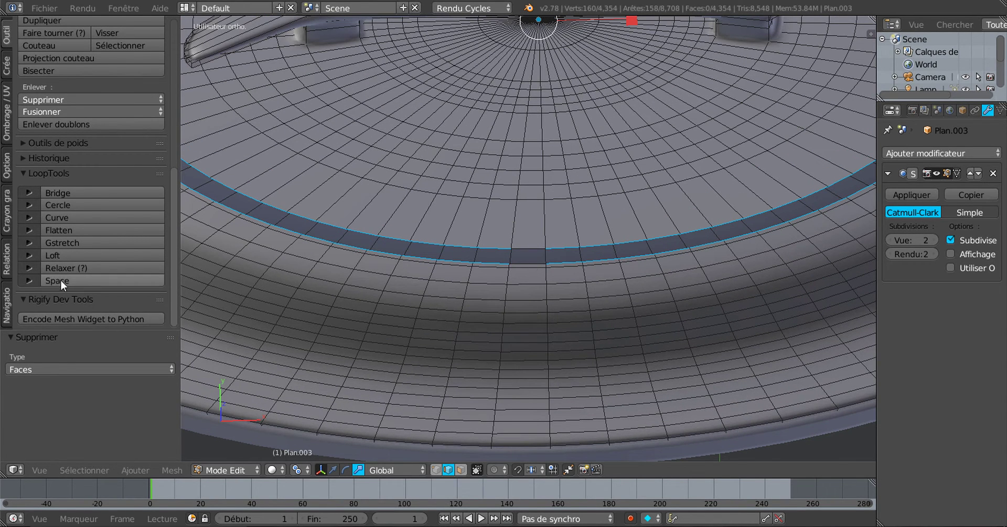
left_click(65, 193)
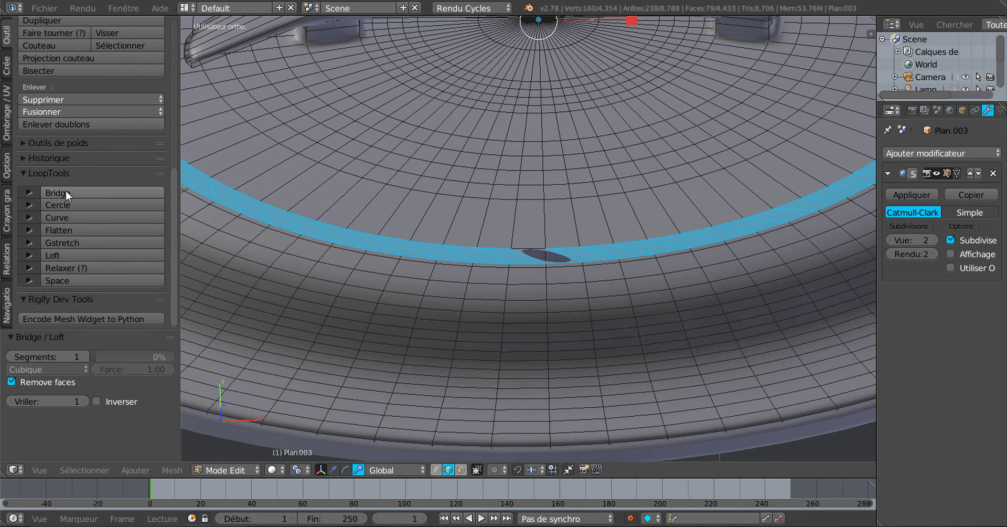
scroll(658, 290, "down", 4)
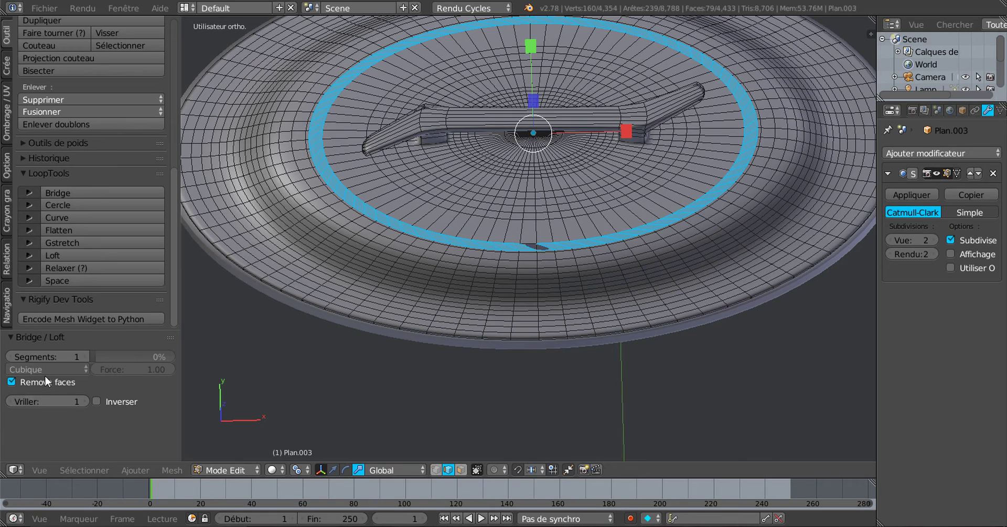
left_click(7, 402)
- Fill the remaining front opening with a face between its inner and outer edges
scroll(442, 414, "up", 8)
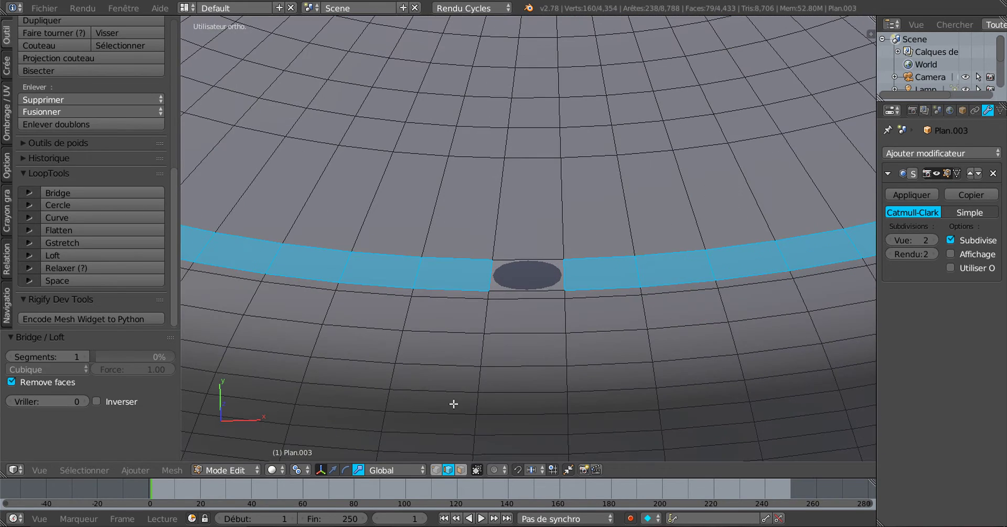
right_click(522, 253)
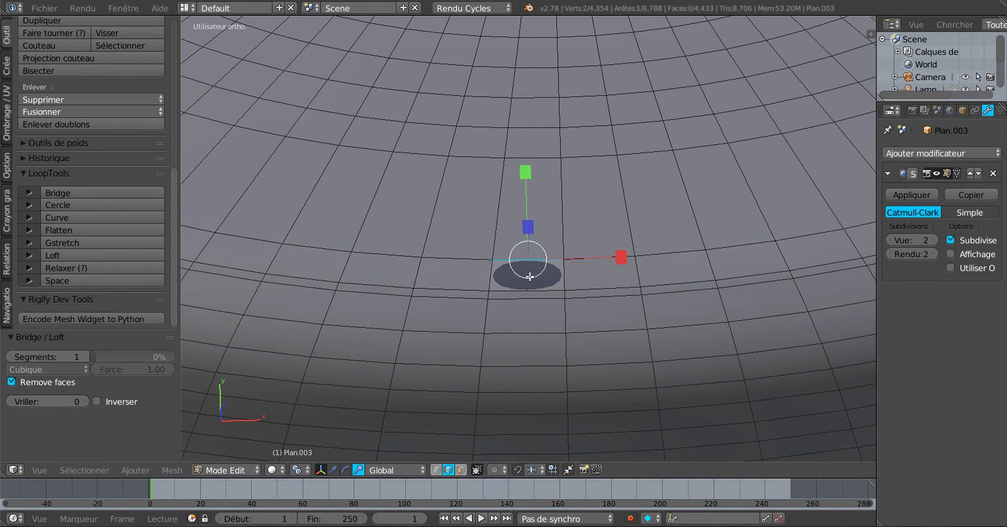
right_click(533, 291, "shift")
key("f")
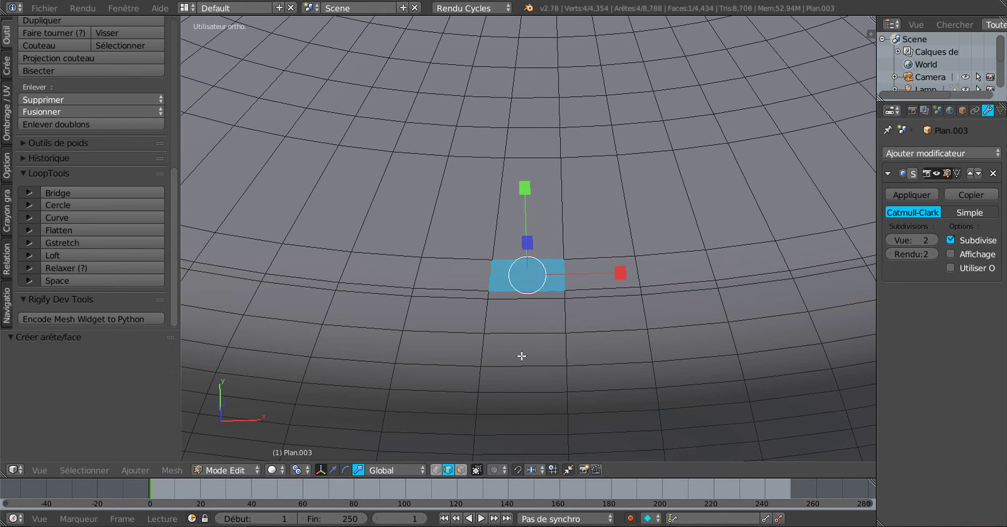
scroll(521, 356, "down", 4)
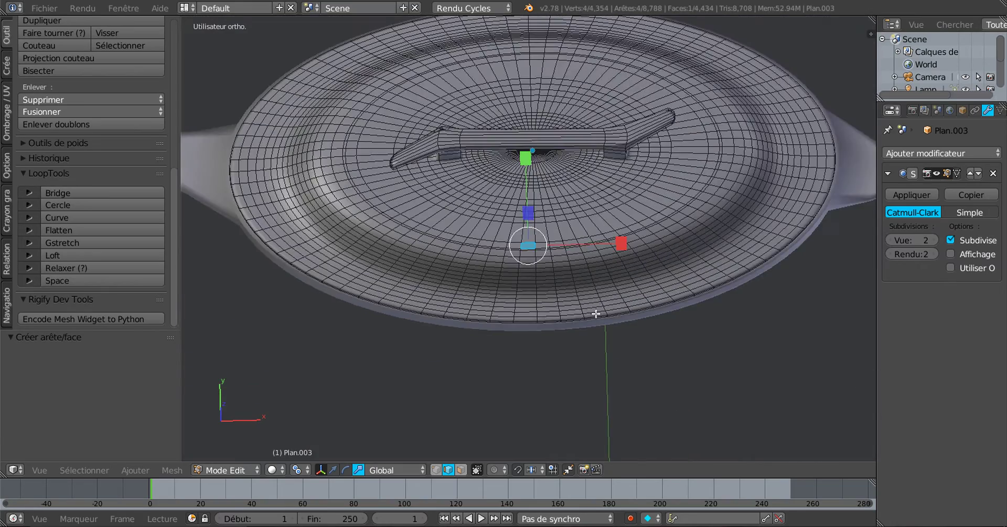
- Inspect the closed lid surface from several angles, alternating between Object and Edit mode
middle_click_drag(596, 313, 623, 240)
key("Tab")
key("Tab")
middle_click_drag(611, 290, 593, 309)
scroll(620, 238, "up", 2)
middle_click_drag(676, 251, 718, 276)
key("Tab")
key("Tab")
scroll(706, 282, "up", 2)
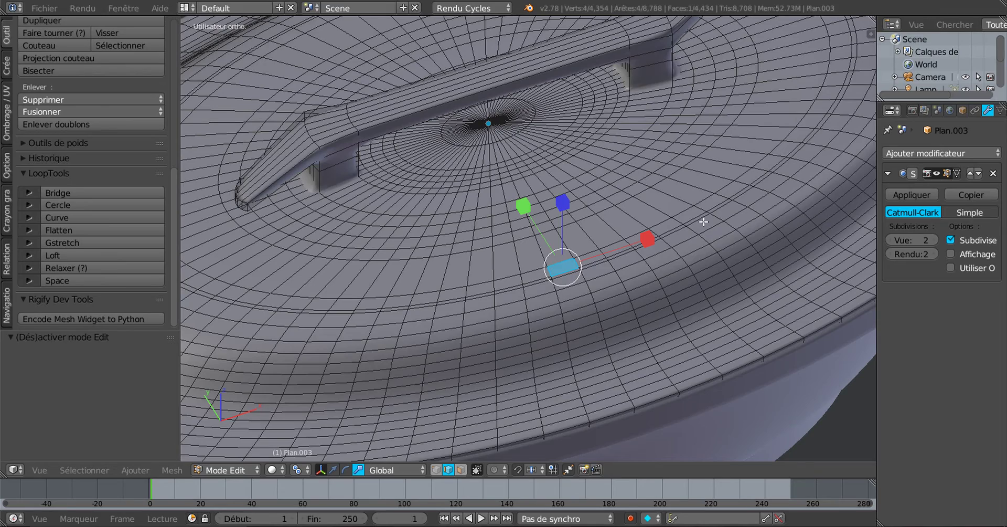
right_click(704, 214, "alt")
right_click(704, 211, "alt+shift")
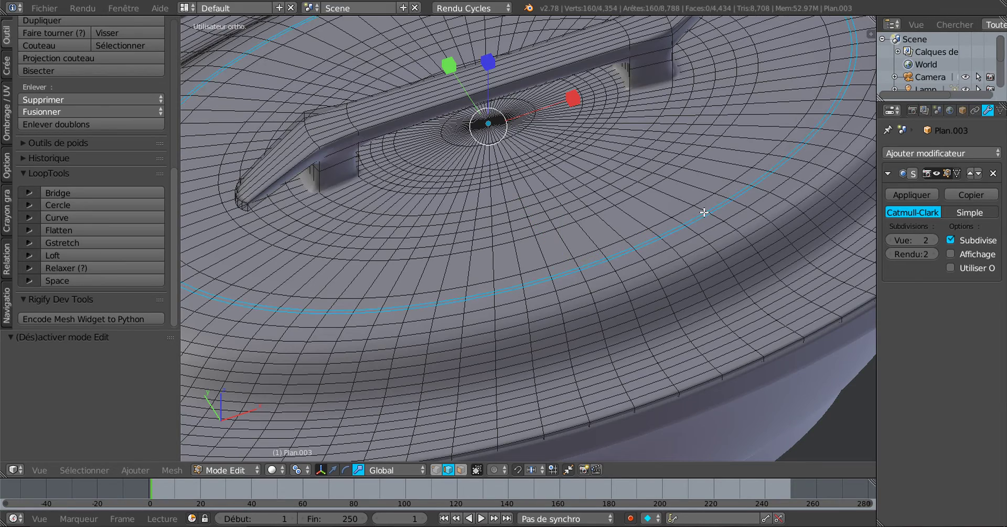
right_click(706, 198, "alt+shift")
scroll(668, 249, "down", 3)
middle_click_drag(589, 271, 576, 242)
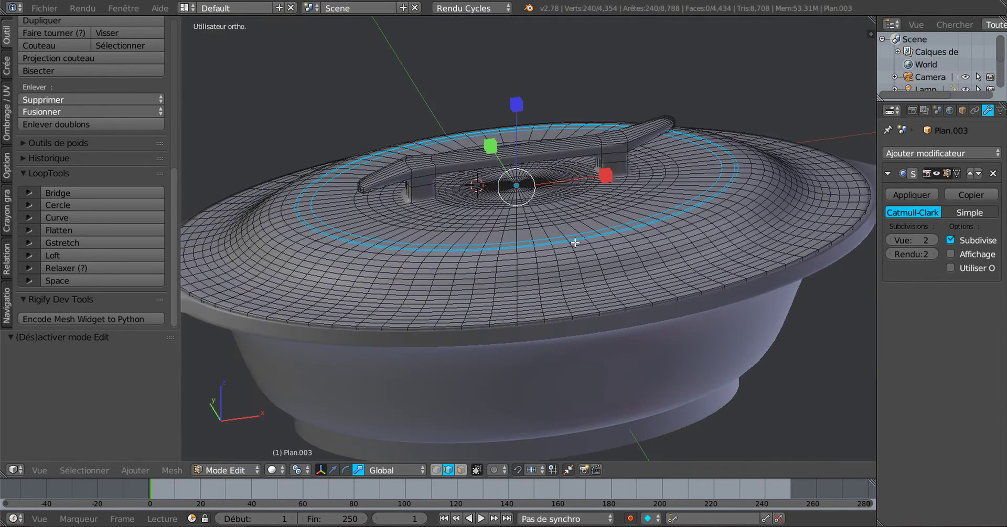
scroll(579, 236, "up", 1)
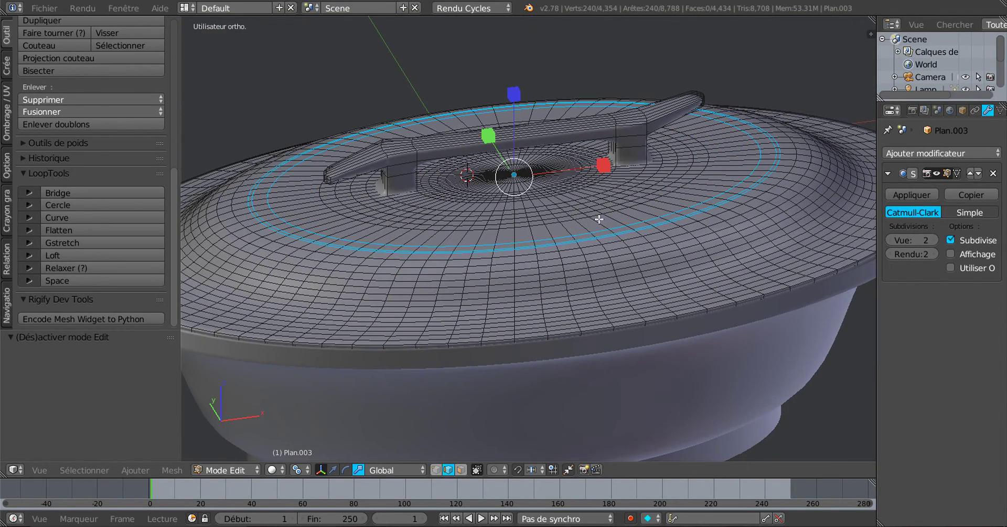
mouse_move(606, 263)
middle_mouse_down()
mouse_move(603, 272)
mouse_move(604, 254)
middle_mouse_up()
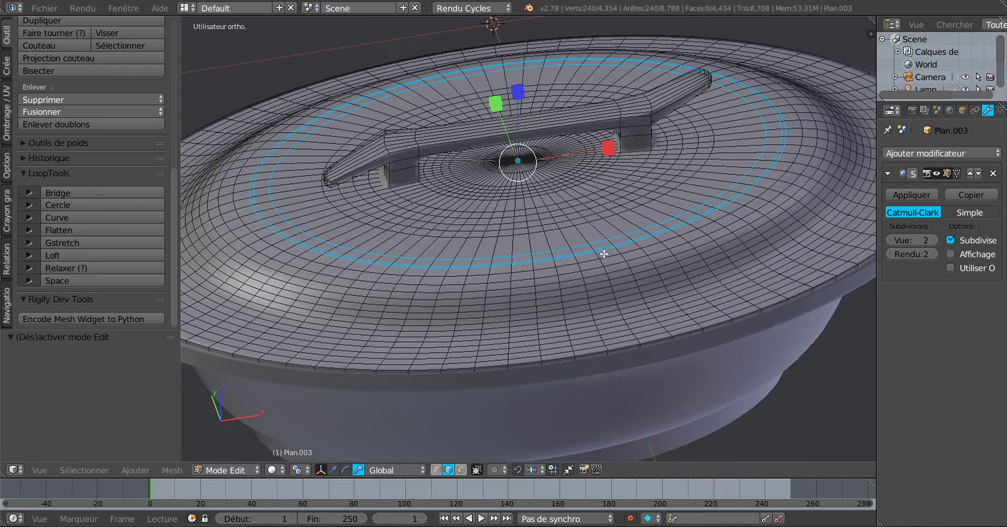
- Dissolve two neighbouring edge loops in the lid's flat area, between the handle and the outer pair of closely spaced loops
scroll(624, 212, "up", 1)
right_click(630, 212, "alt")
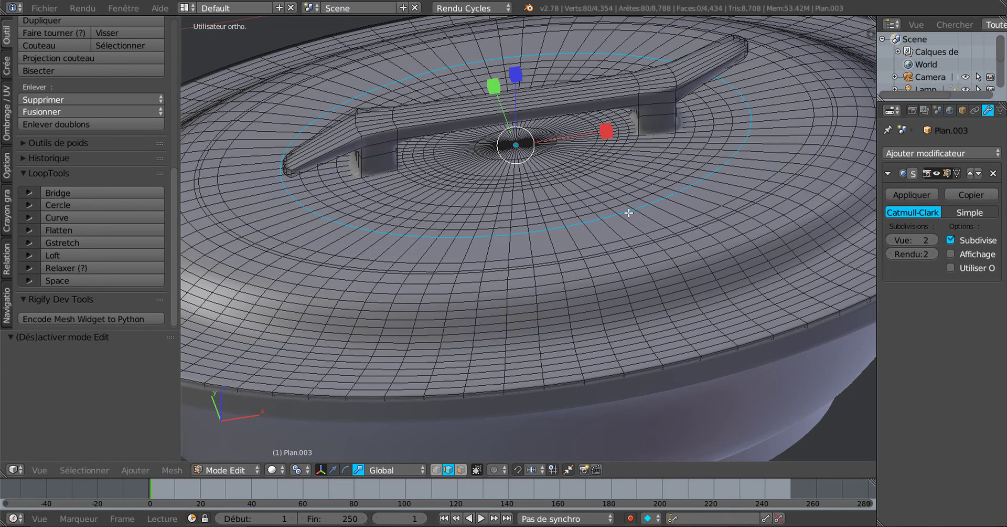
key("x")
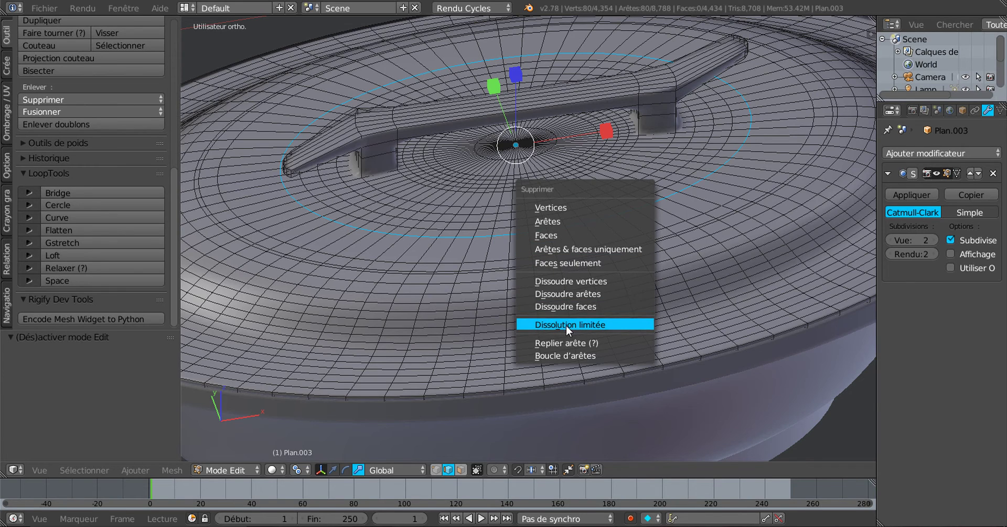
left_click(574, 294)
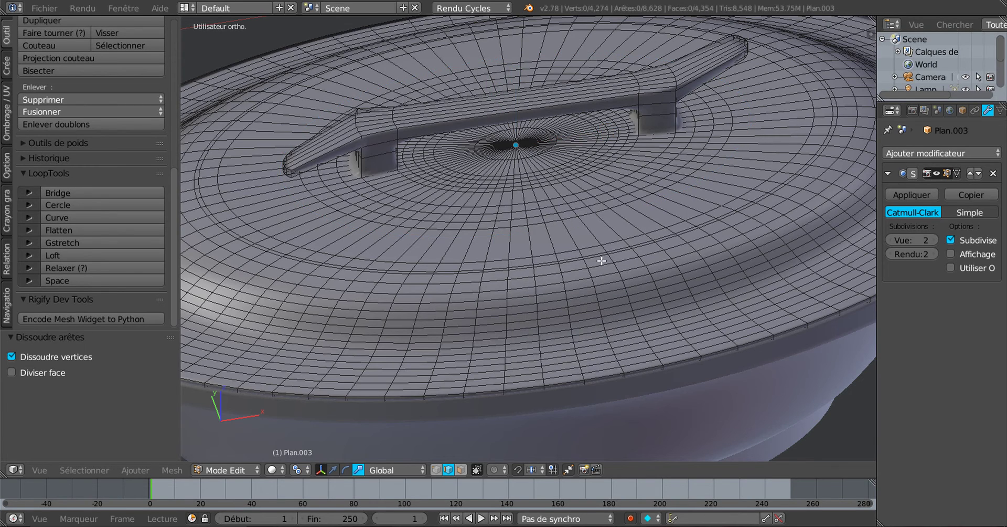
right_click(650, 198, "alt")
right_click(651, 196, "alt")
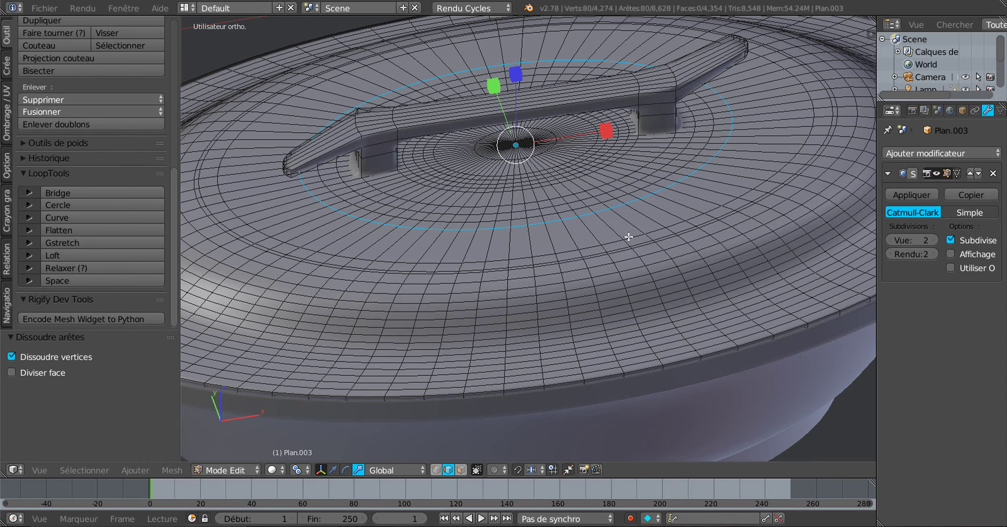
key("x")
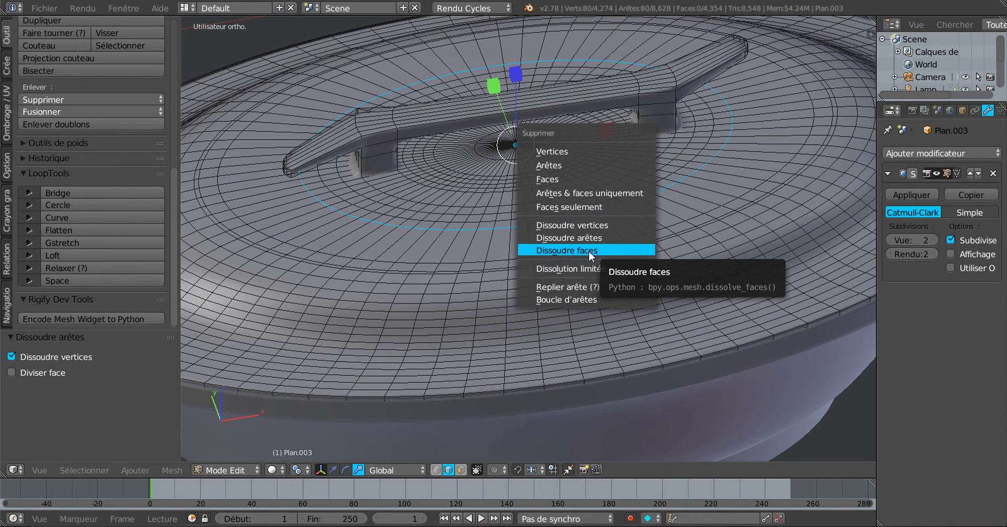
left_click(574, 240)
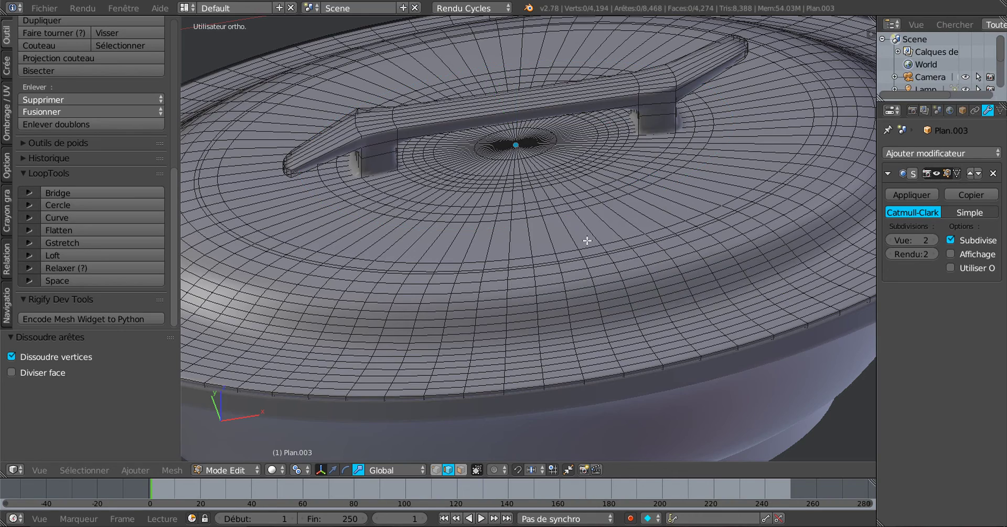
- Raise the closely spaced pair of edge loops around the lid's flat area along Z, first by 0.002, again by about 0.0027
scroll(650, 236, "down", 1)
middle_click_drag(649, 242, 600, 234)
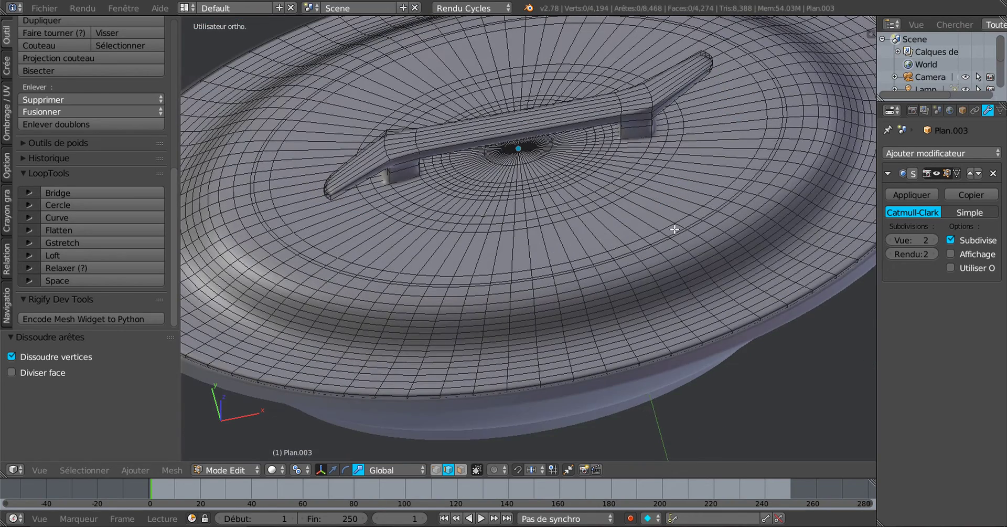
scroll(675, 230, "up", 2)
right_click(705, 232, "alt")
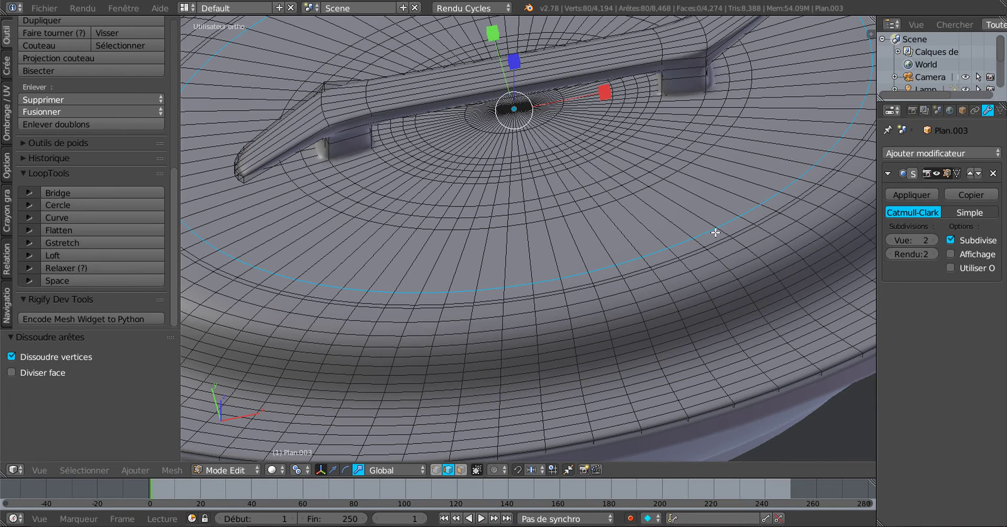
right_click(724, 236, "alt+shift")
middle_click_drag(651, 297, 625, 219)
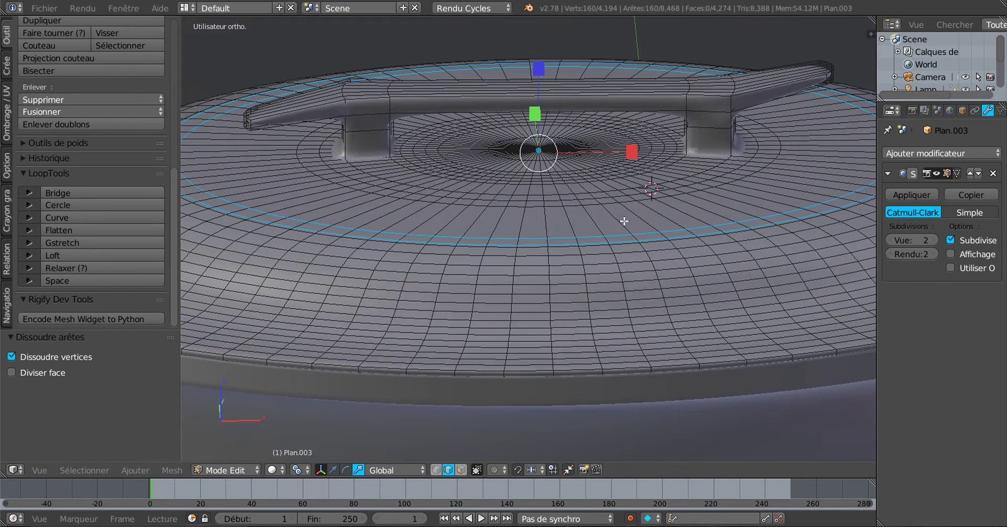
left_click(332, 469)
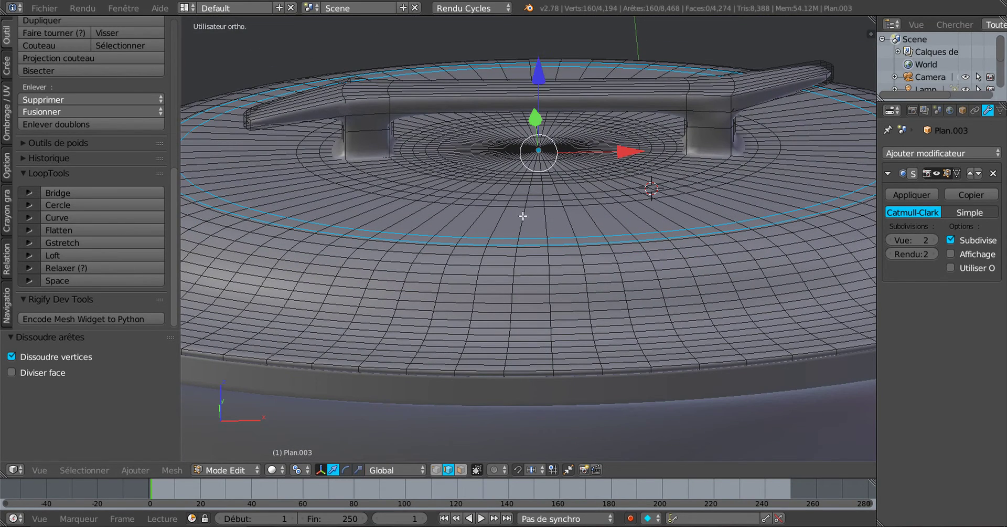
left_click_drag(544, 91, 554, 95)
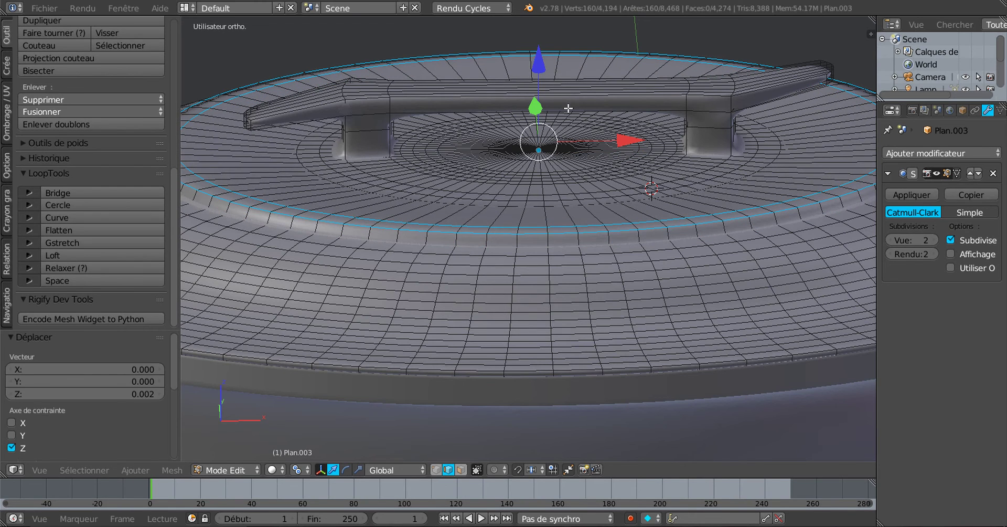
scroll(539, 63, "down", 2)
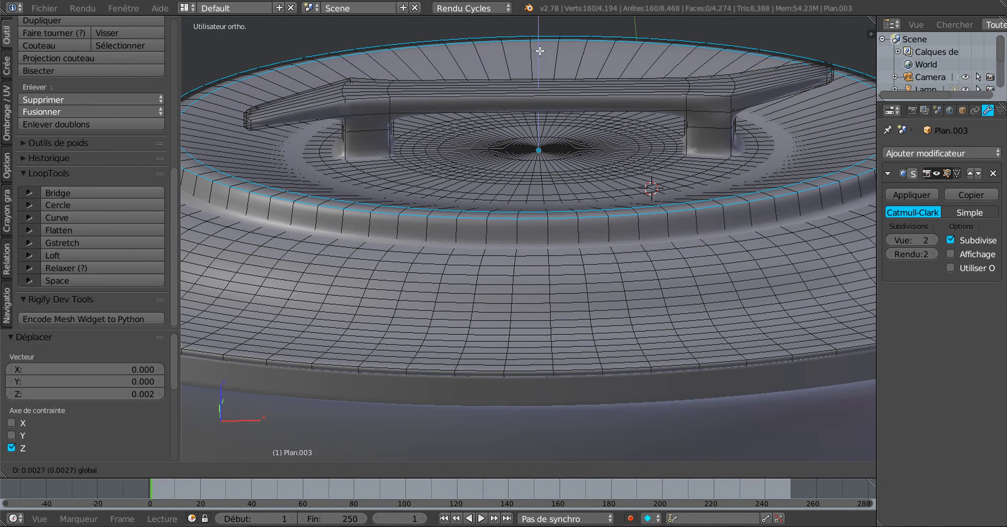
scroll(539, 121, "down", 2)
- Check the raised ring in Object mode and lower its two selected edge loops by 0.002 along Z
key("Tab")
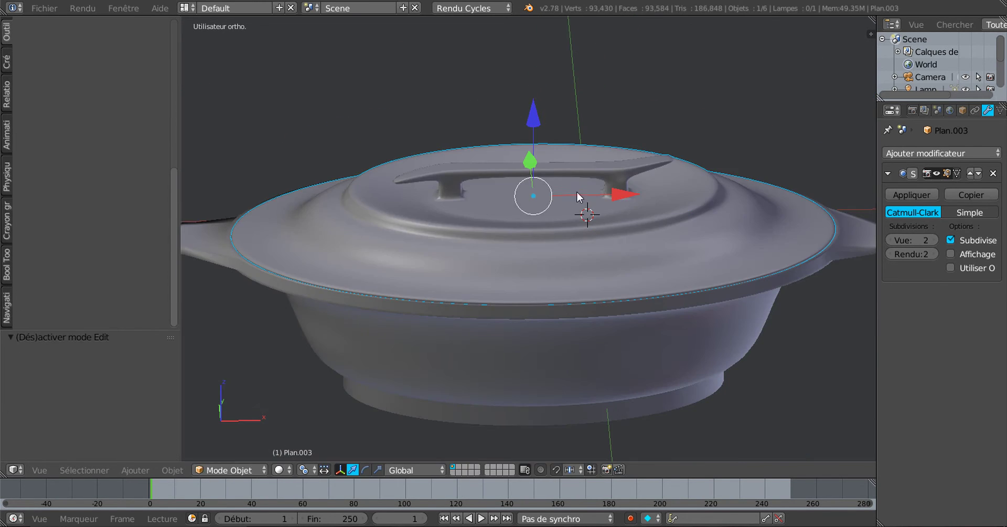
mouse_move(577, 191)
middle_mouse_down()
mouse_move(694, 191)
mouse_move(581, 203)
mouse_move(572, 253)
mouse_move(575, 205)
mouse_move(581, 234)
mouse_move(588, 203)
middle_mouse_up()
key("Tab")
scroll(582, 236, "up", 2)
left_click_drag(528, 87, 528, 91)
scroll(600, 221, "up", 2)
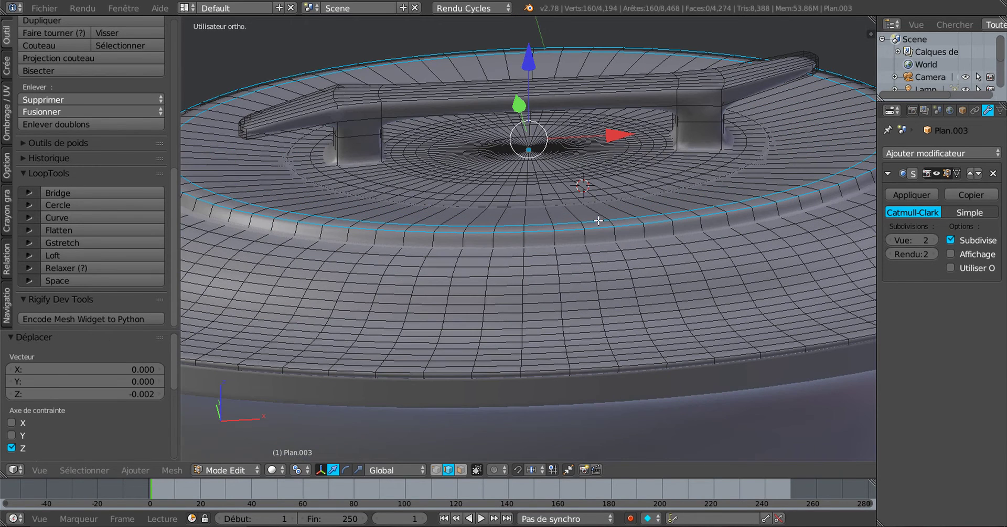
- Lower only the outer loop of the ring by about 0.0008 along Z and check the smoothed lid in Object mode
left_click(626, 222, "alt")
scroll(533, 69, "down", 1)
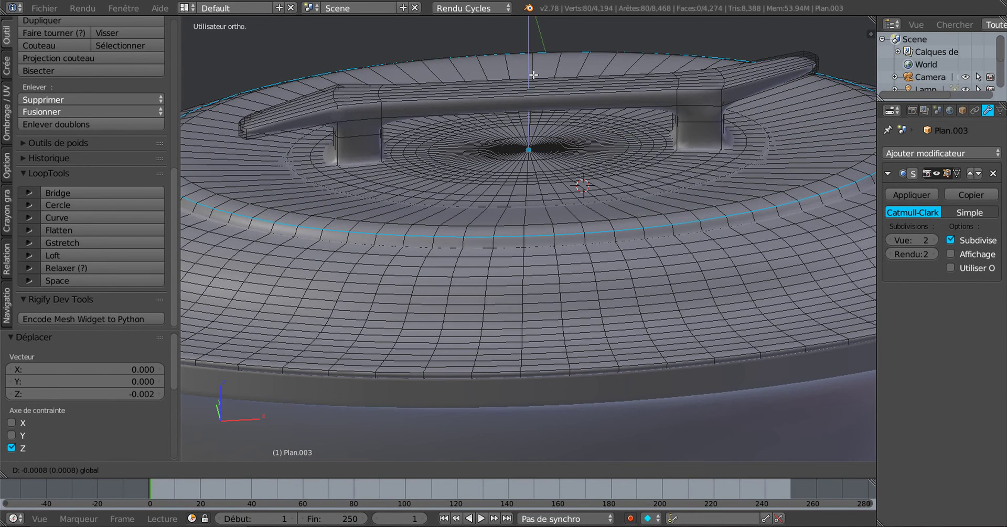
key("Tab")
scroll(562, 157, "down", 3)
middle_click_drag(576, 198, 604, 238)
key("Tab")
scroll(604, 238, "down", 3)
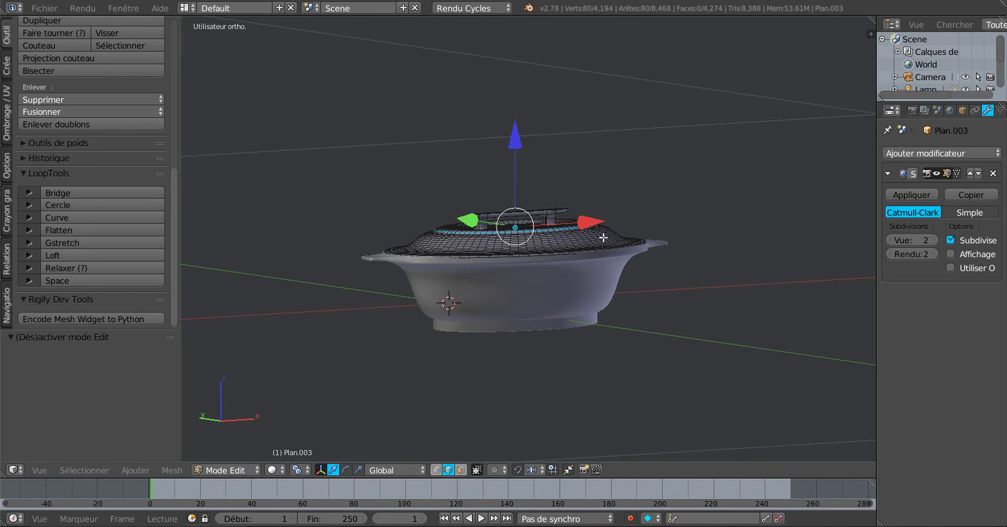
key("Tab")
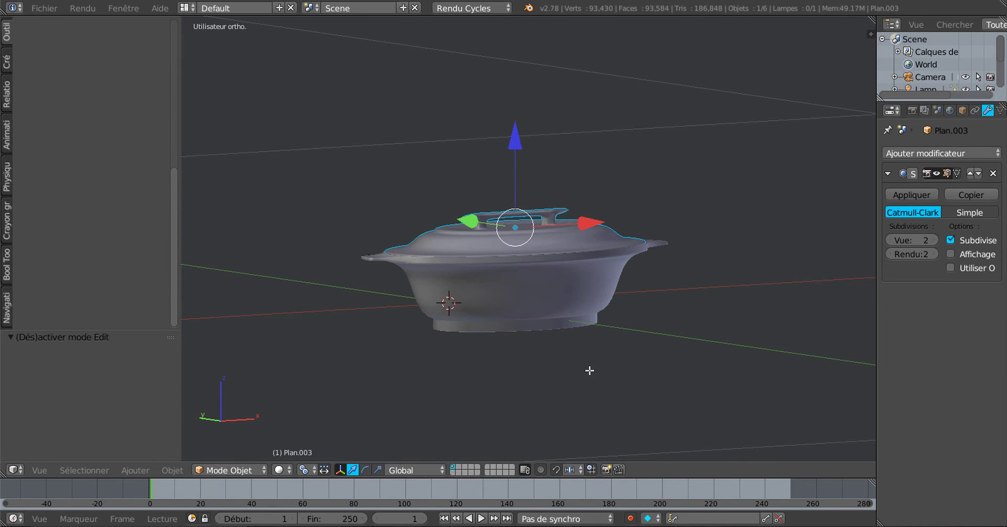
- Unhide all hidden objects and frame the tureen together with the two dishes
key("alt+h")
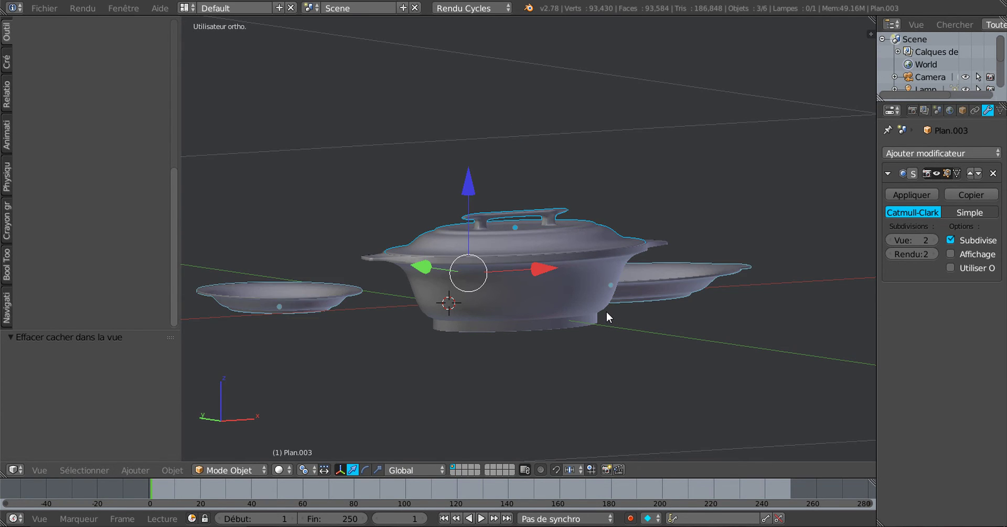
middle_click_drag(606, 311, 537, 331)
scroll(650, 402, "up", 3)
scroll(662, 389, "down", 4)
scroll(459, 312, "up", 3)
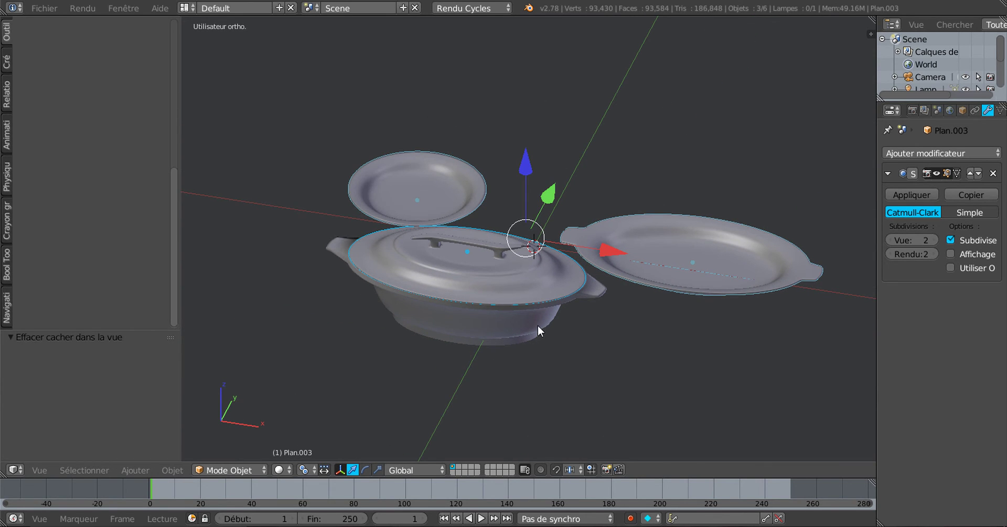
scroll(558, 327, "up", 2)
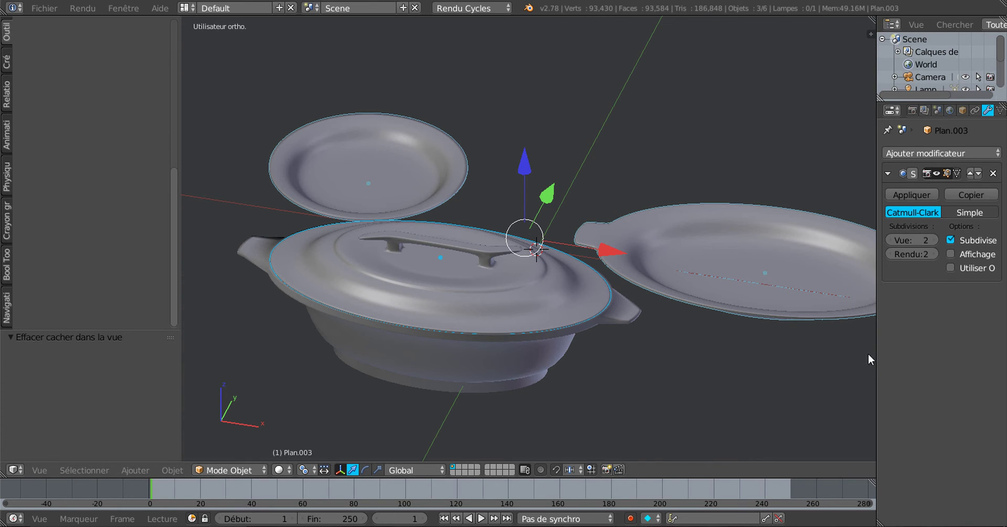
- Enlarge the 3D view by narrowing the properties area and the tool shelf
left_click_drag(876, 348, 914, 347)
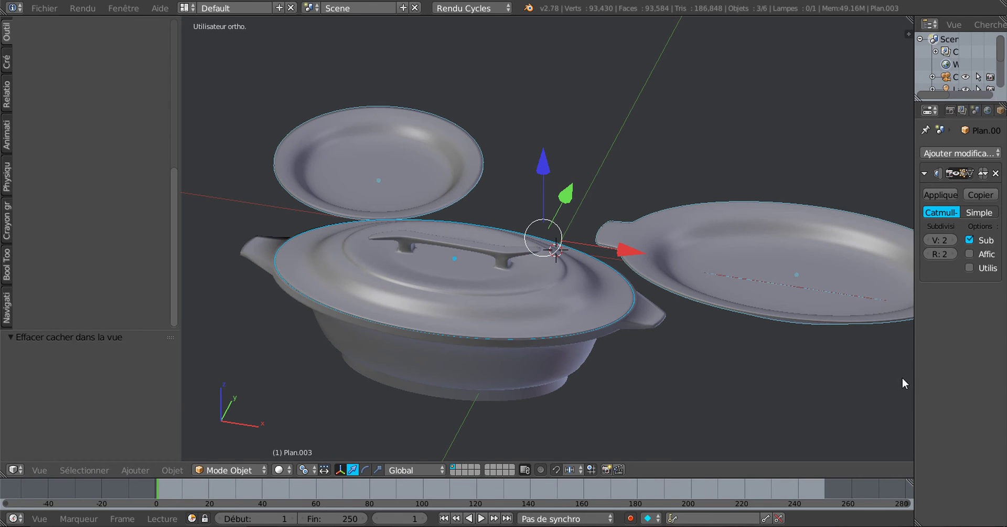
middle_click_drag(884, 363, 626, 388)
middle_click_drag(528, 414, 703, 408)
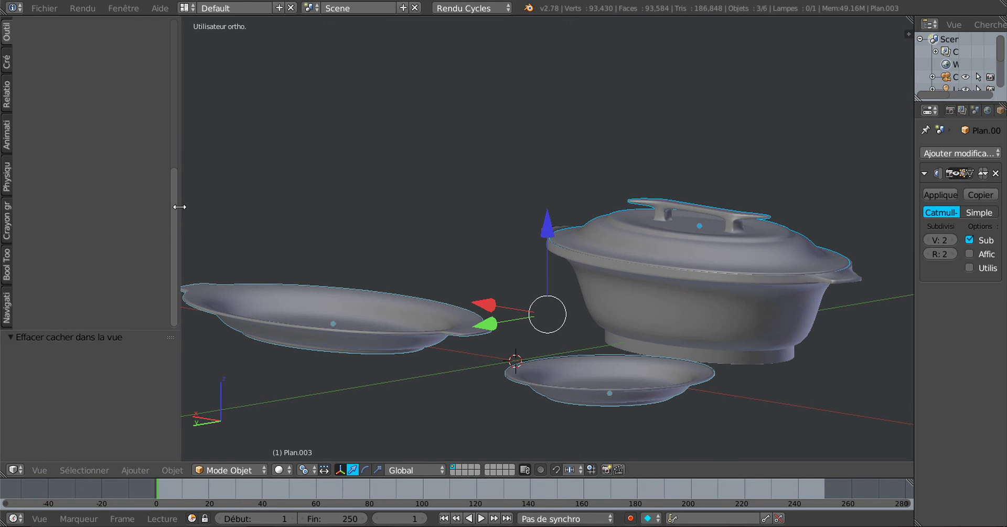
left_click_drag(172, 207, 89, 217)
- Examine the lidded tureen and the two dishes together from several angles
middle_click_drag(372, 243, 558, 304)
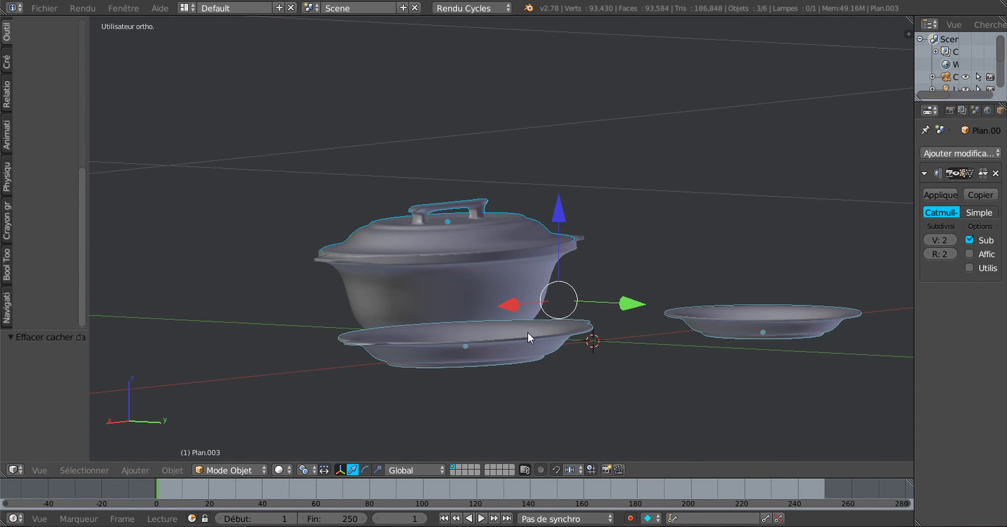
middle_click_drag(528, 332, 562, 360)
middle_click_drag(650, 364, 574, 366)
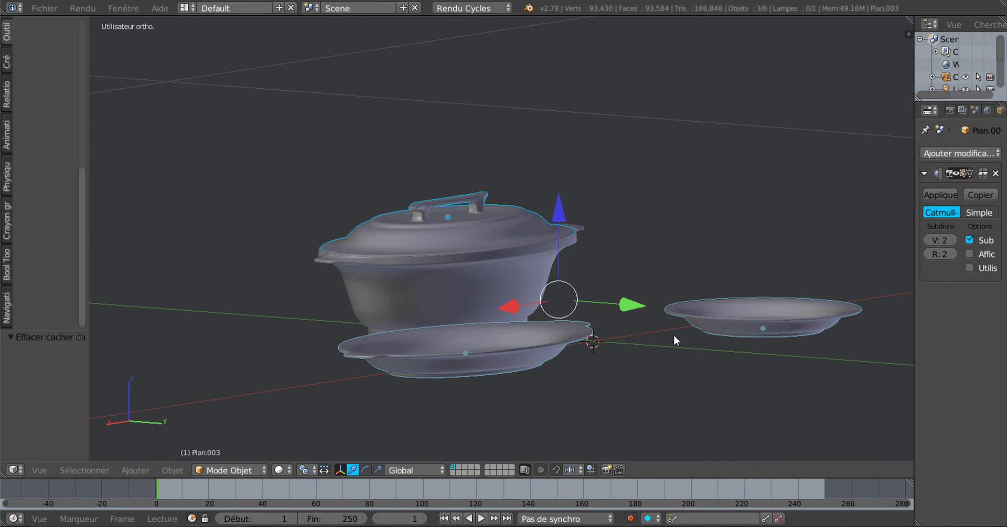
middle_click_drag(675, 335, 602, 378)
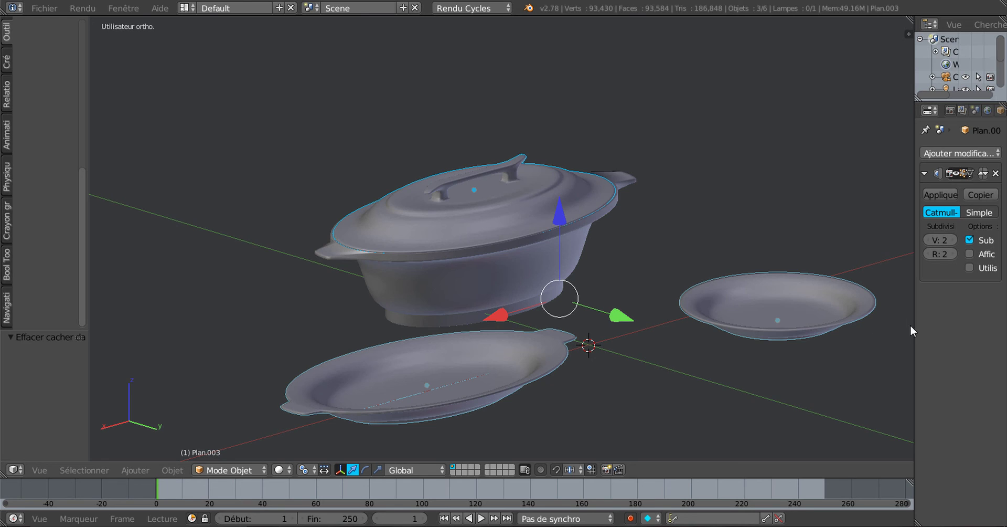
middle_click_drag(760, 382, 732, 365, "shift")
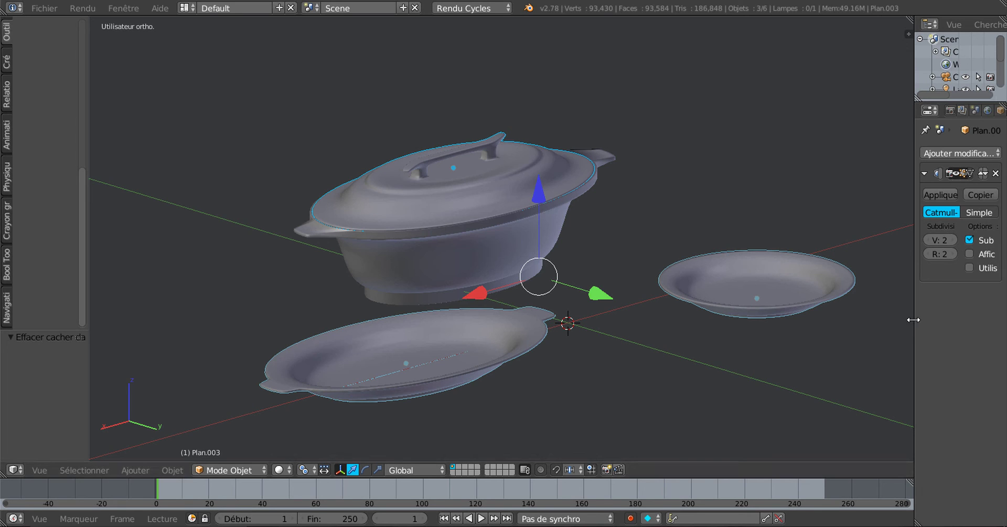
scroll(717, 367, "up", 1)
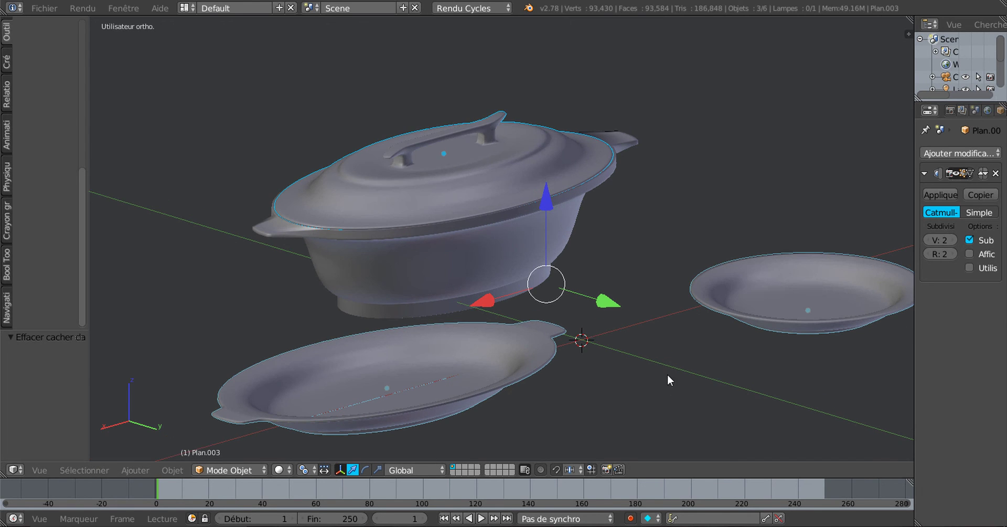
middle_click_drag(667, 374, 672, 367)
middle_click_drag(626, 407, 597, 402, "shift")
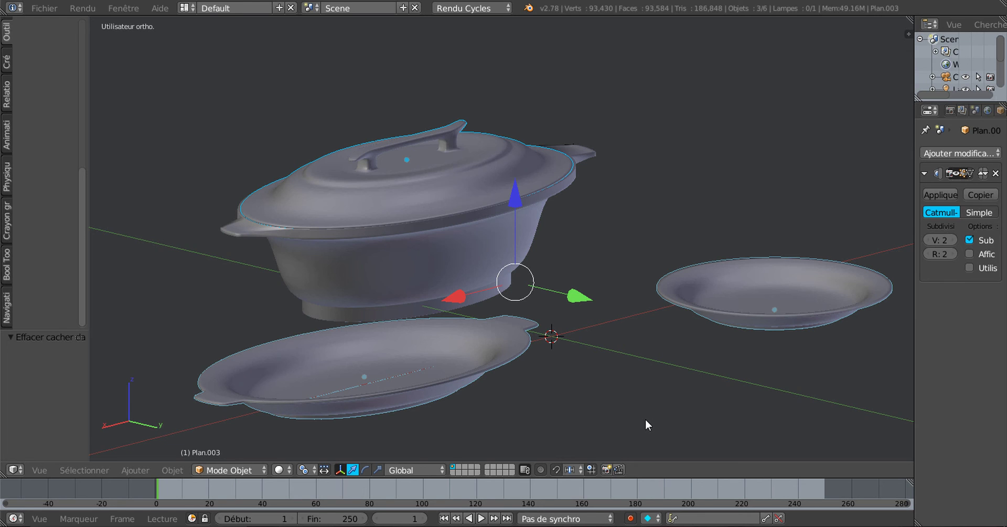
- Render the current frame of the scene with Cycles
scroll(645, 418, "down", 1)
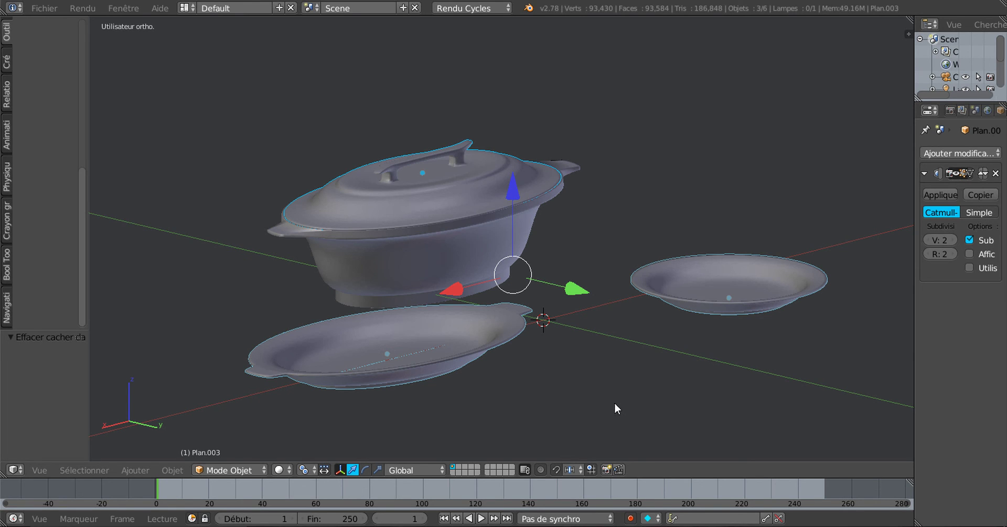
scroll(615, 402, "up", 1)
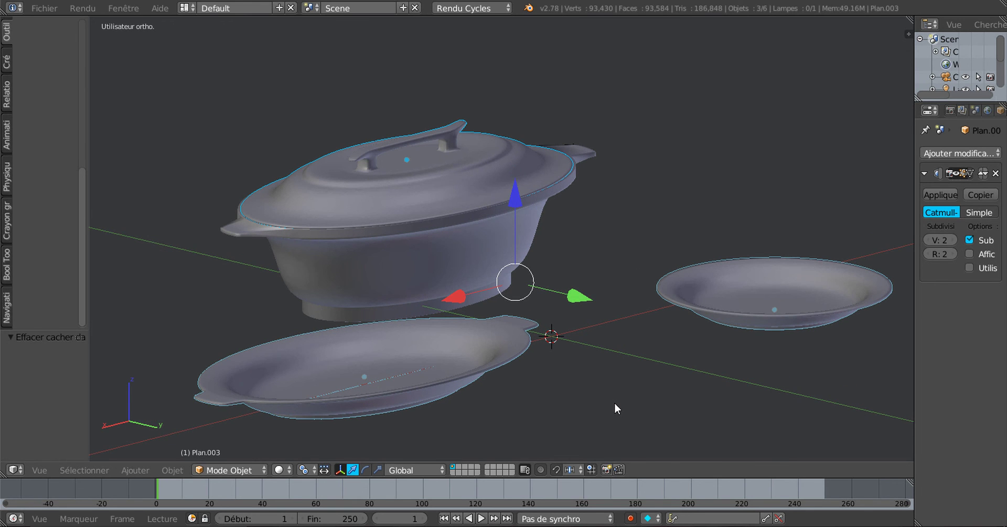
key("F12")
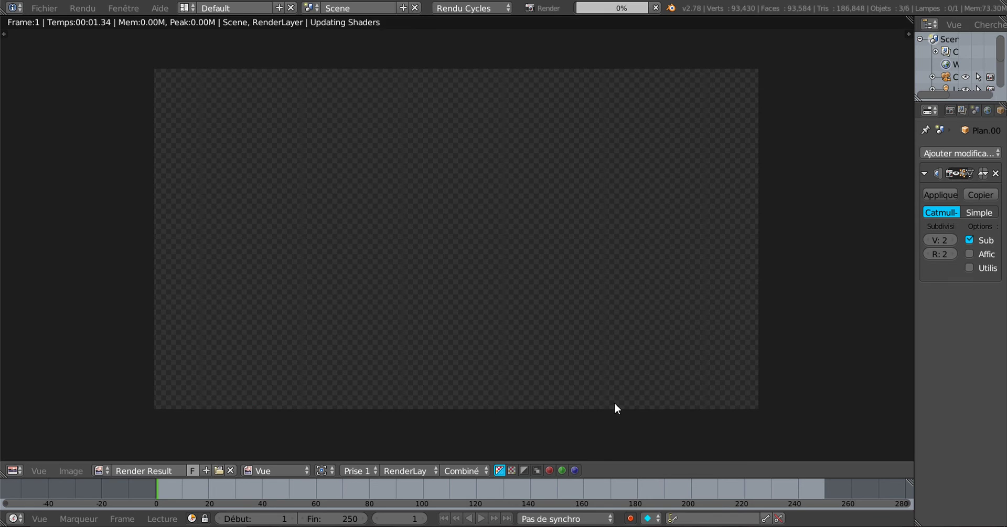